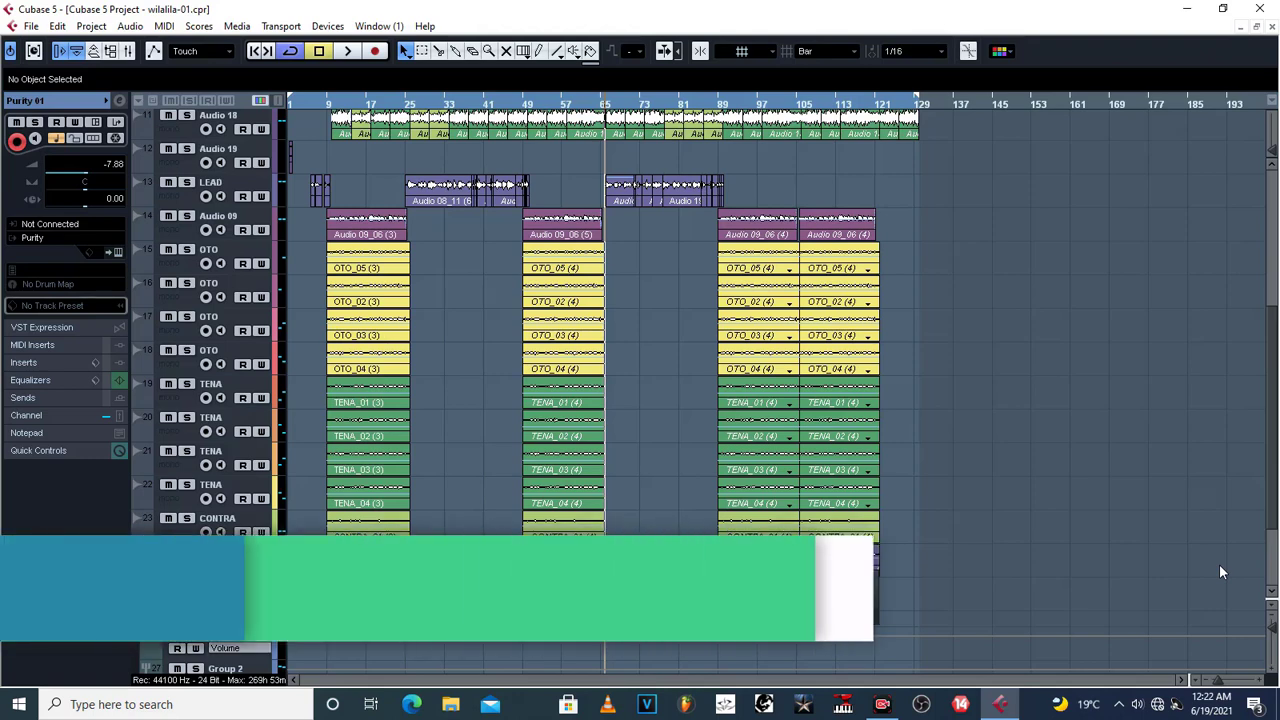
- Play the song from about bar 65 to listen to the arrangement, stopping past bar 105
key(space)
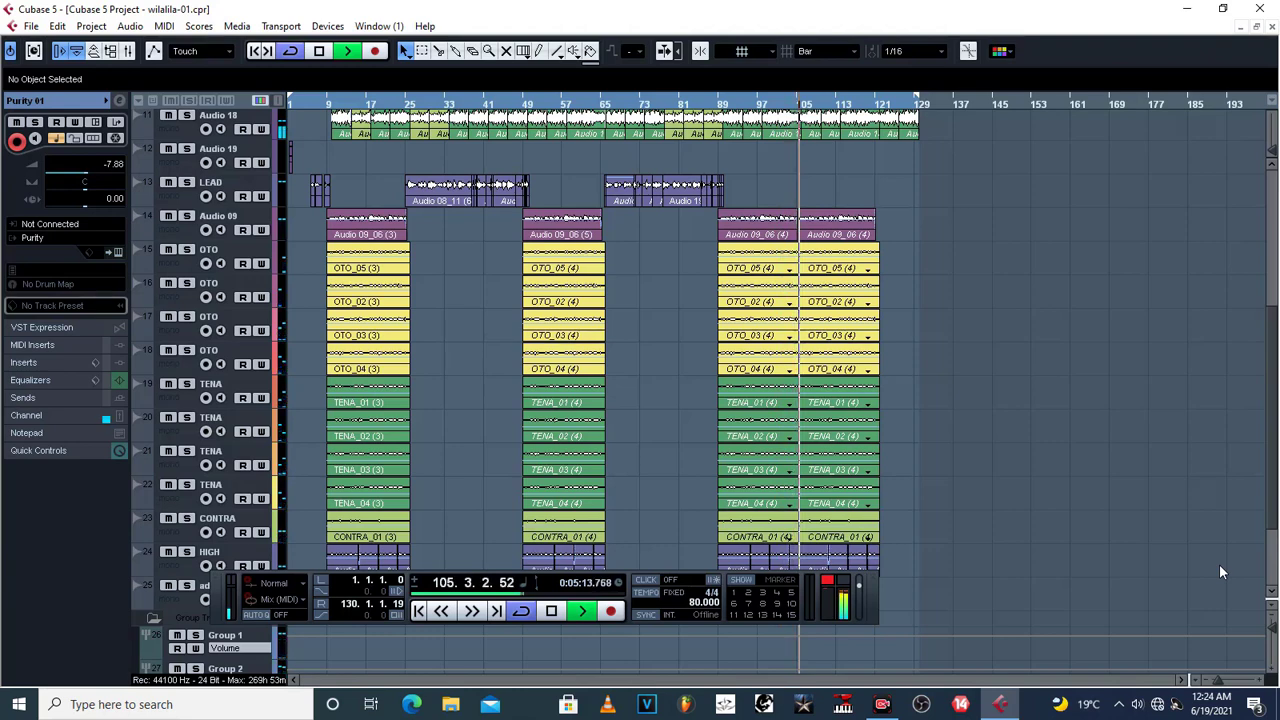
key(space)
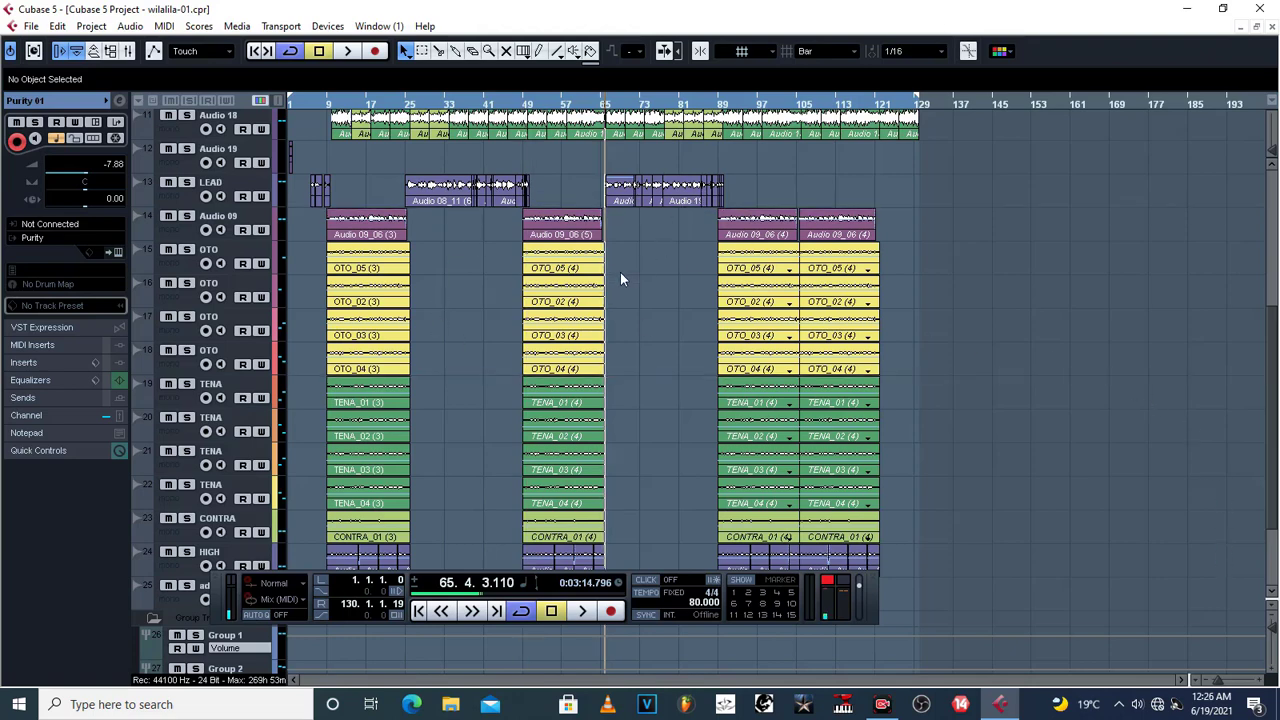
- Inspect the pitch segments of the LEAD clip just after bar 65 in the sample editor and return to the arrangement
double_click(617, 201)
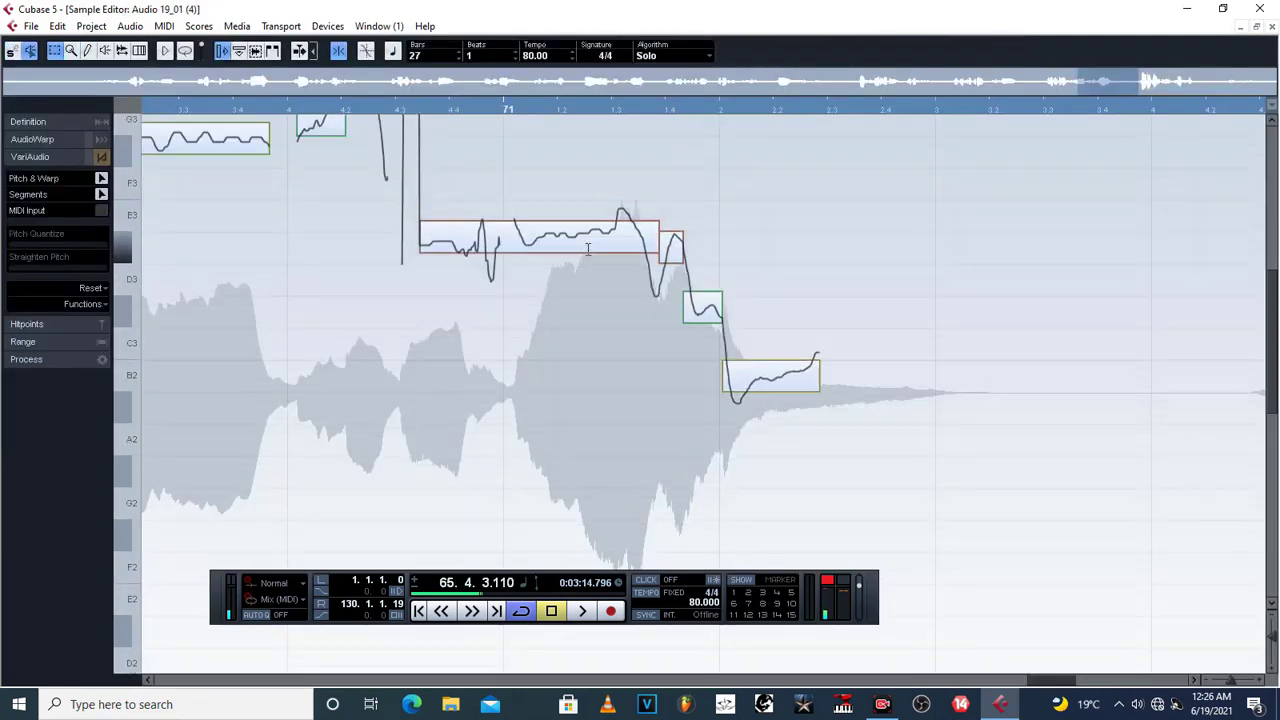
click(1271, 27)
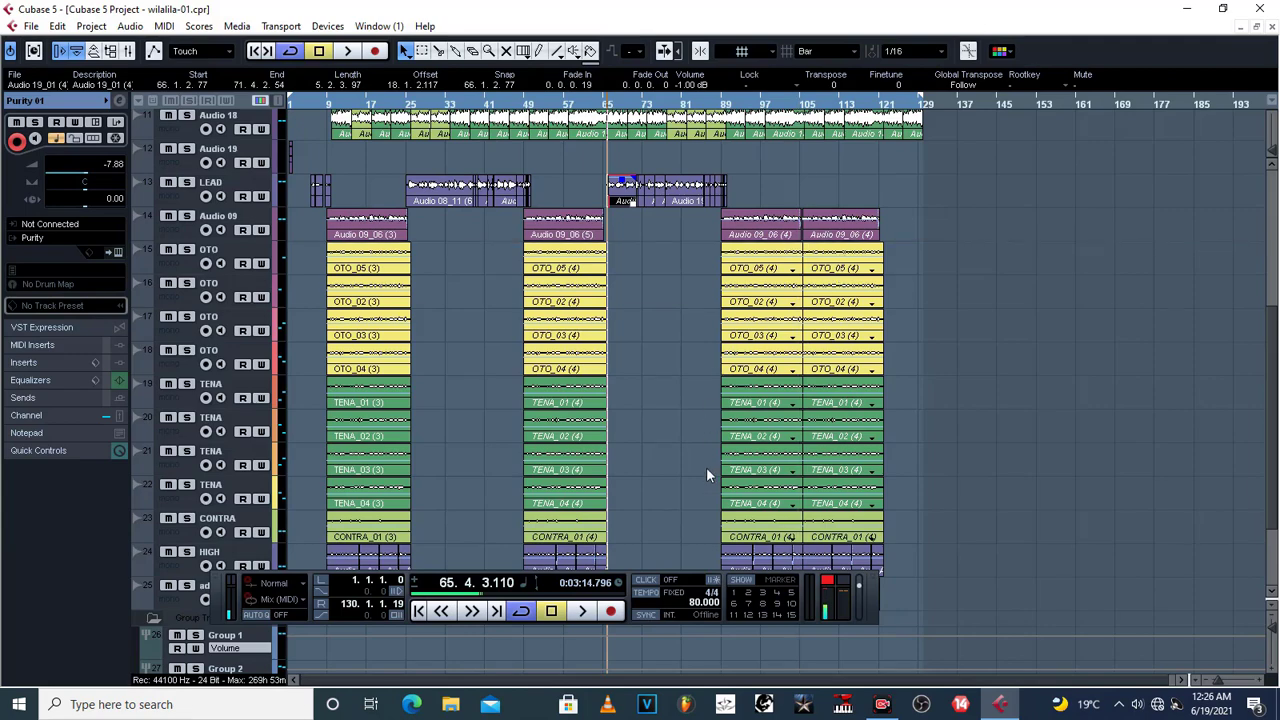
scroll(878, 389, down, 3)
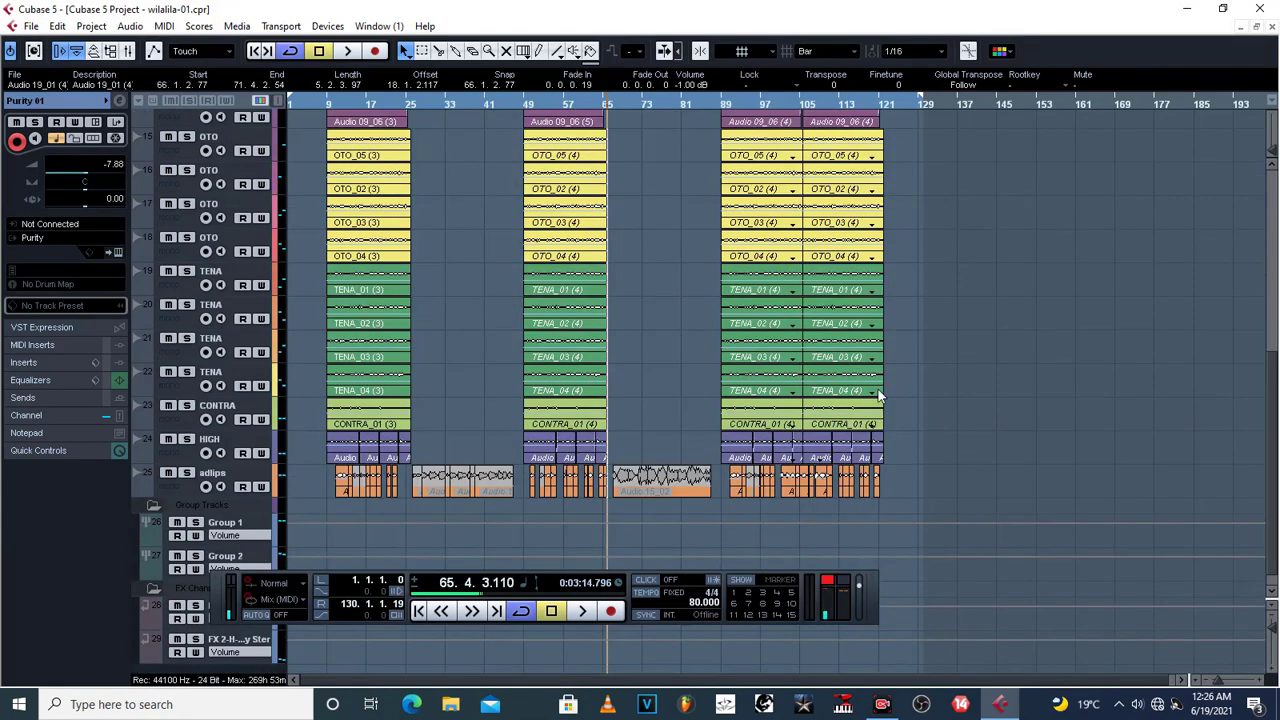
scroll(830, 370, up, 6)
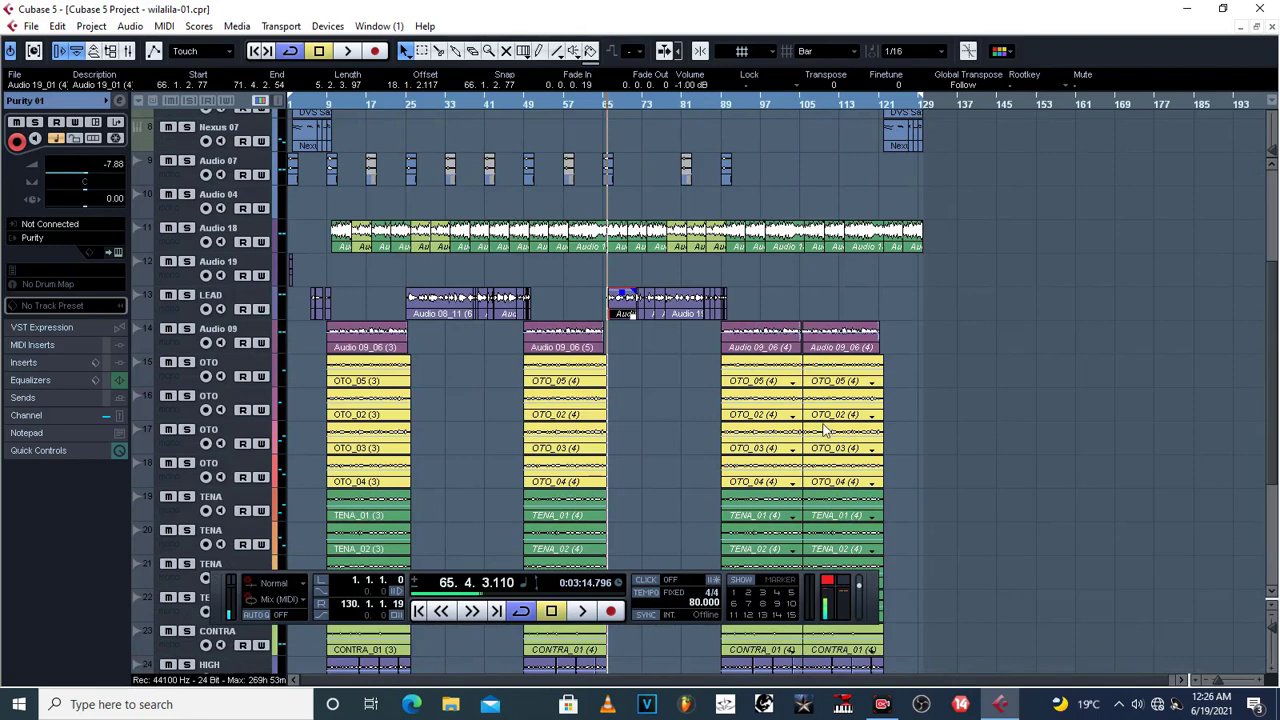
scroll(826, 430, down, 3)
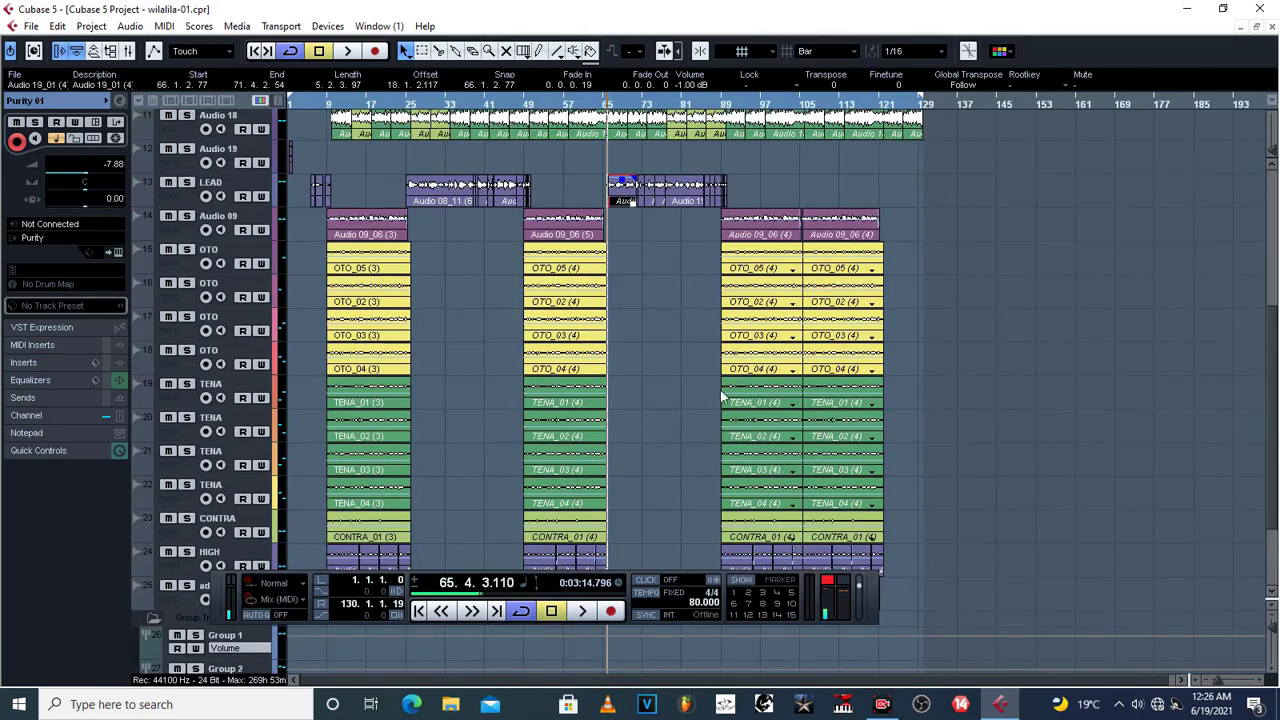
- Try setting the volume of the backing vocal clips between bars 49 and 65 to 0 dB
click(648, 196)
drag(667, 225, 430, 575)
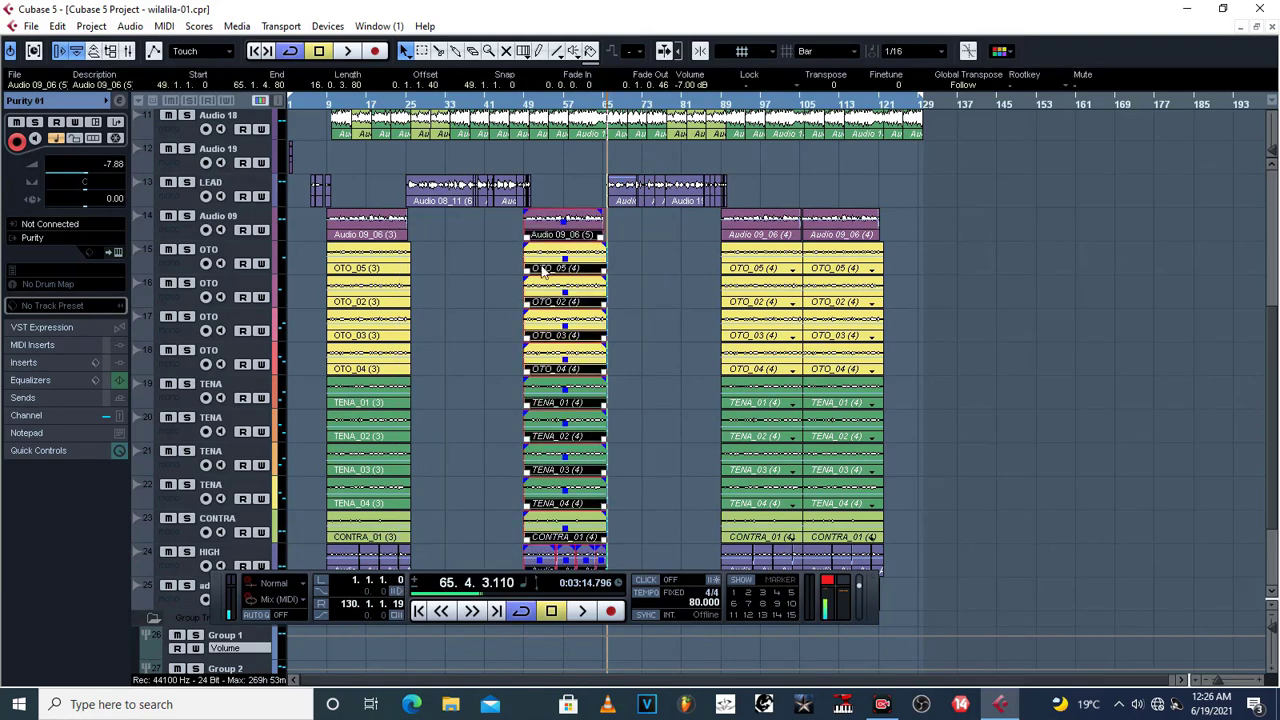
click(688, 85)
text(0)
key(Return)
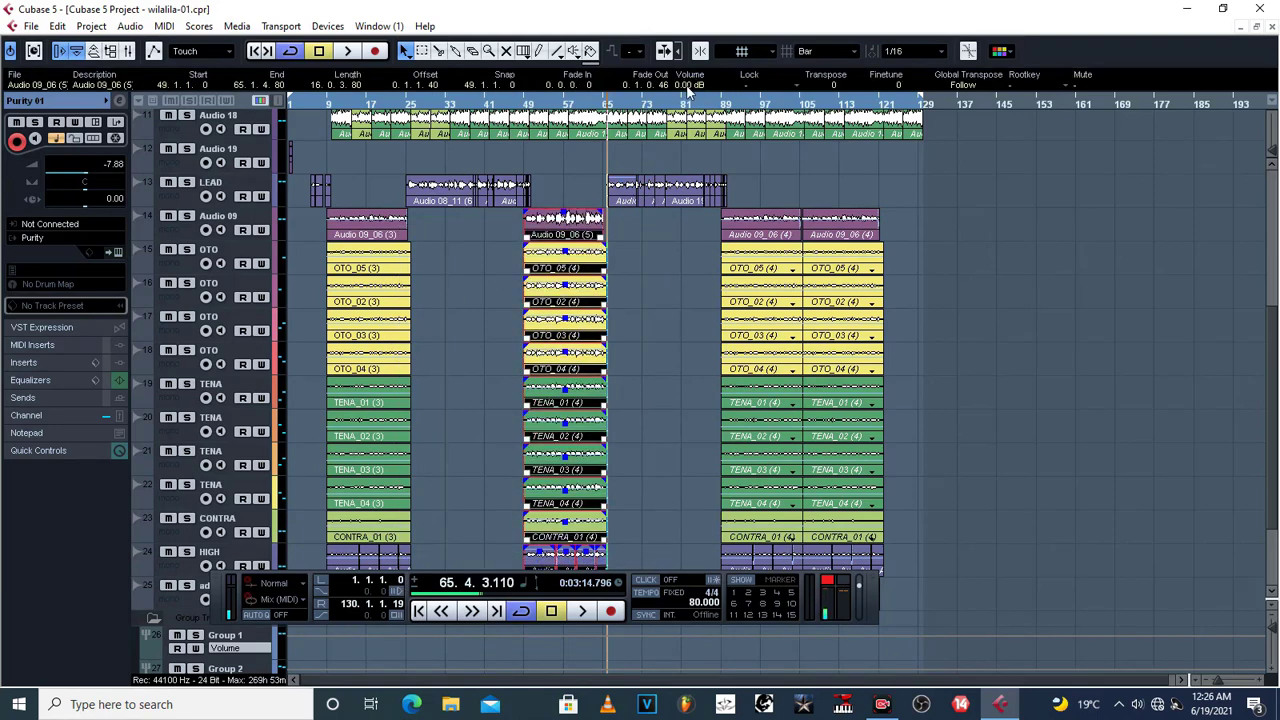
click(627, 350)
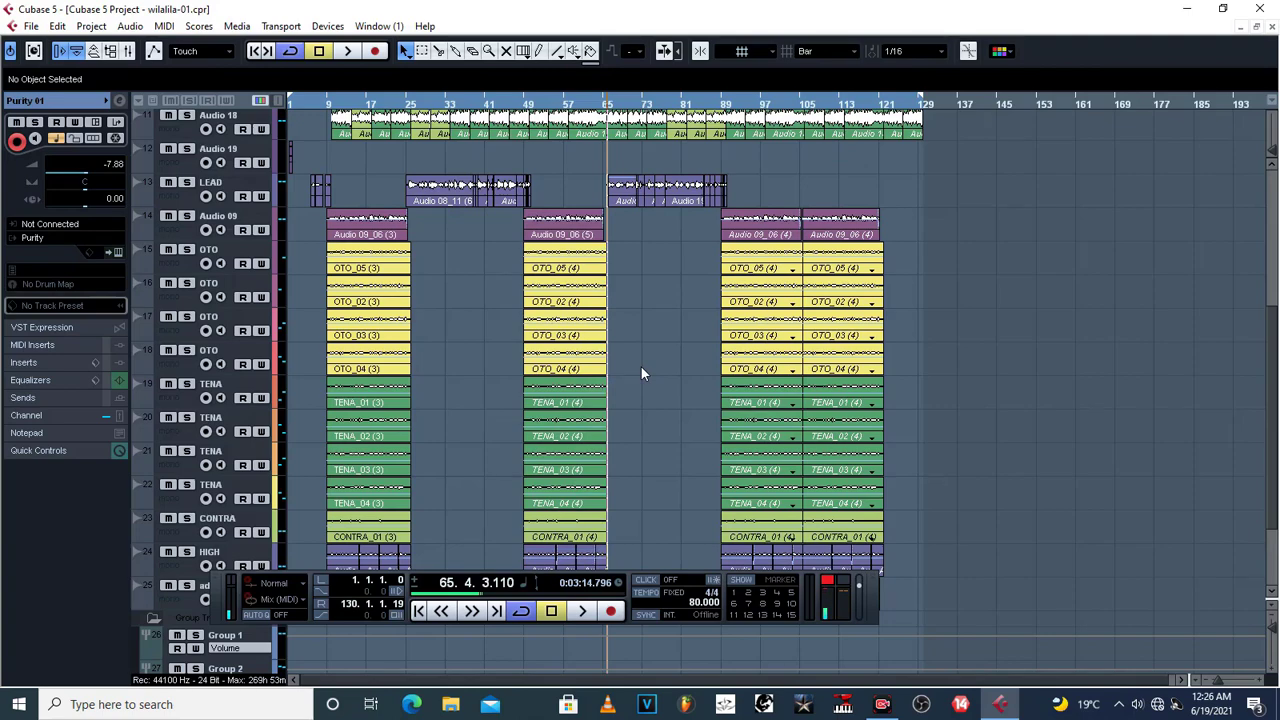
- Check the clip volumes of the OTO, TENA and adlips tracks in the last chorus, from bar 89 to 121
scroll(768, 370, down, 4)
scroll(768, 370, up, 6)
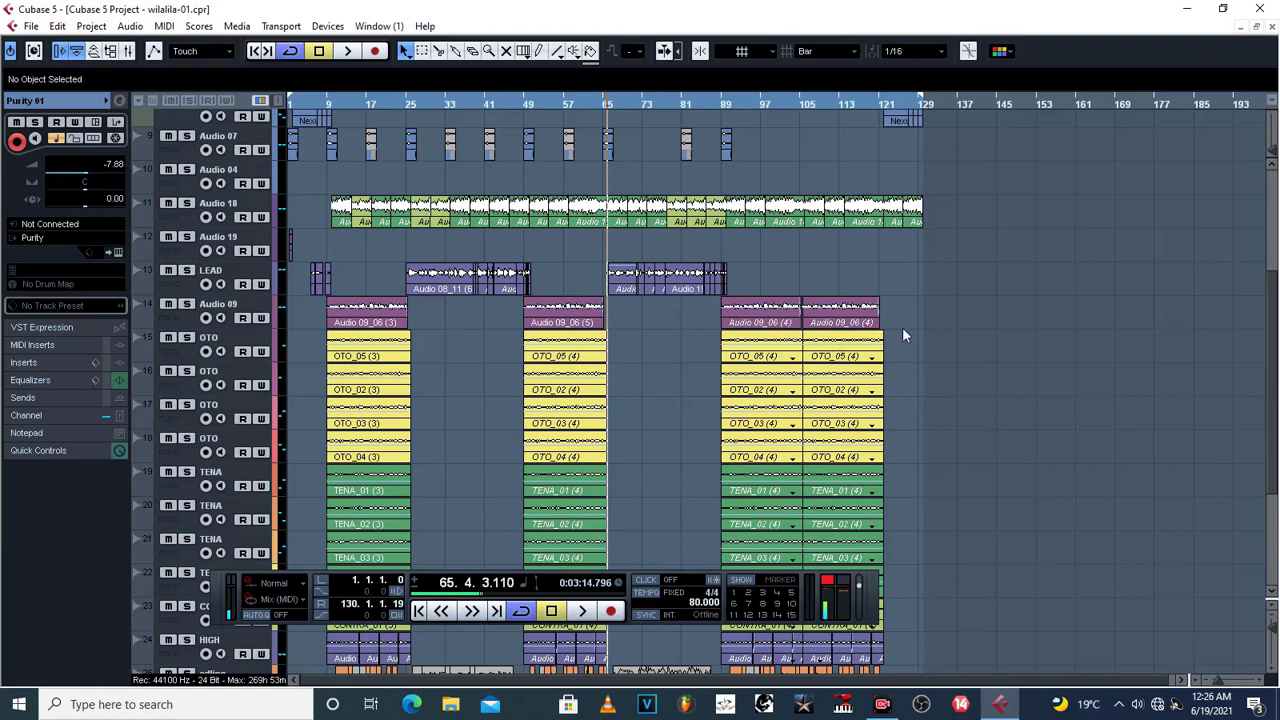
drag(693, 348, 930, 457)
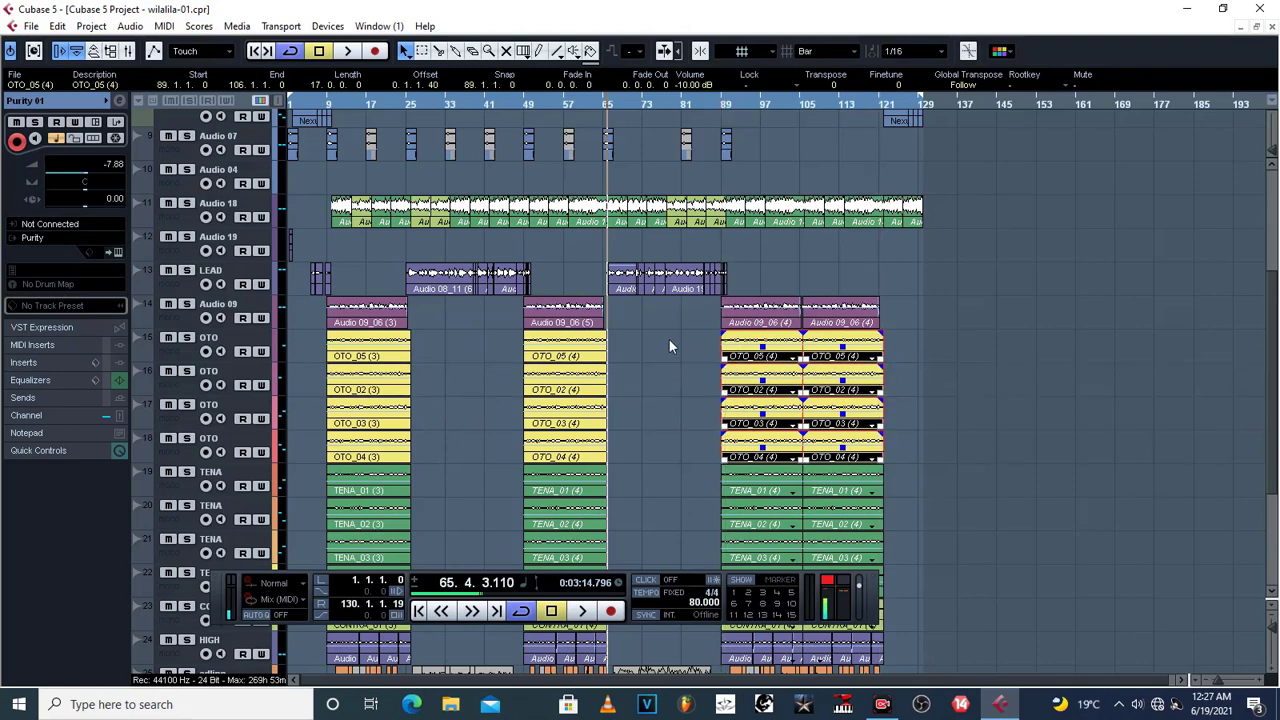
drag(656, 338, 950, 457)
scroll(669, 472, down, 5)
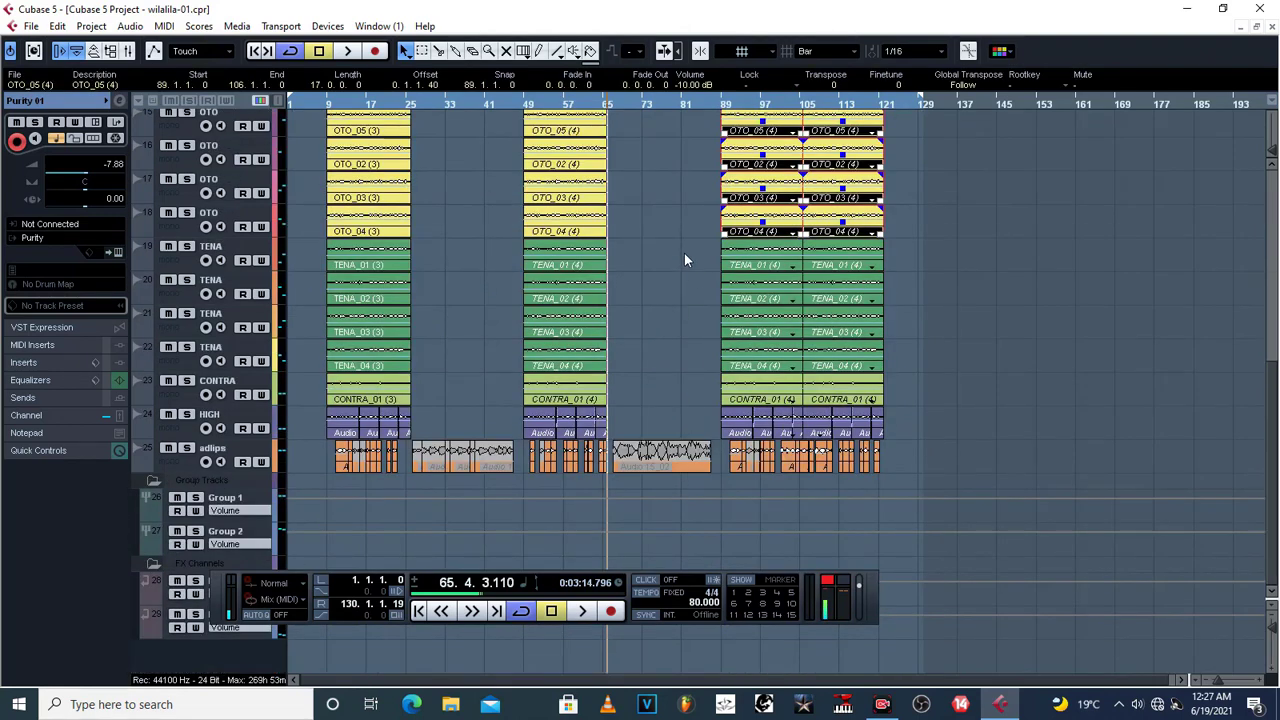
drag(685, 255, 914, 357)
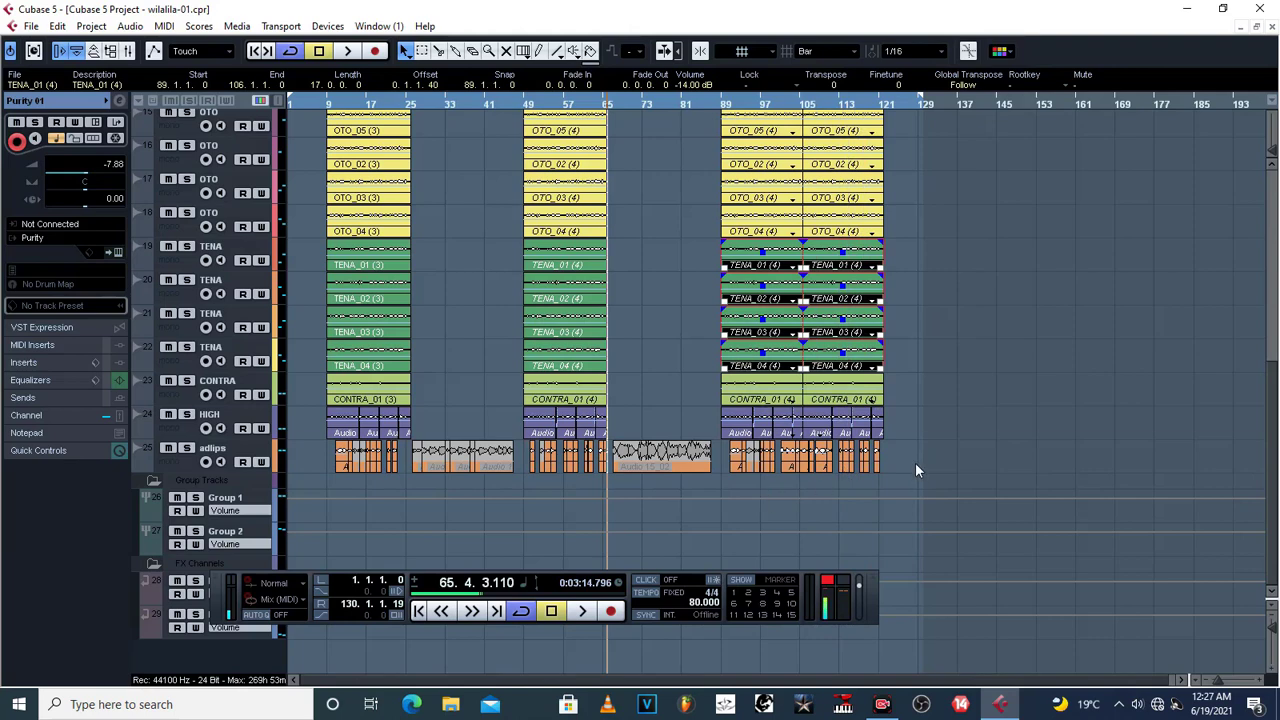
drag(929, 450, 726, 478)
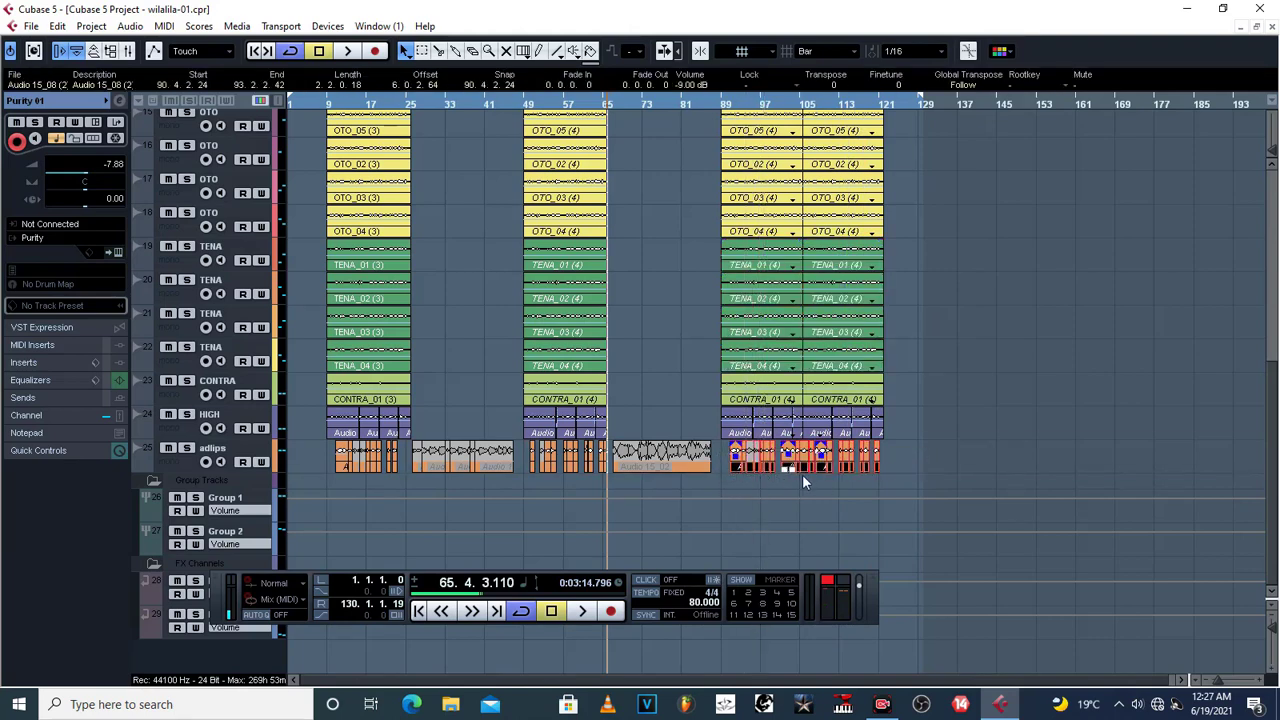
- Play from about bar 91 with the adlips track soloed for a moment, and stop playback
click(732, 104)
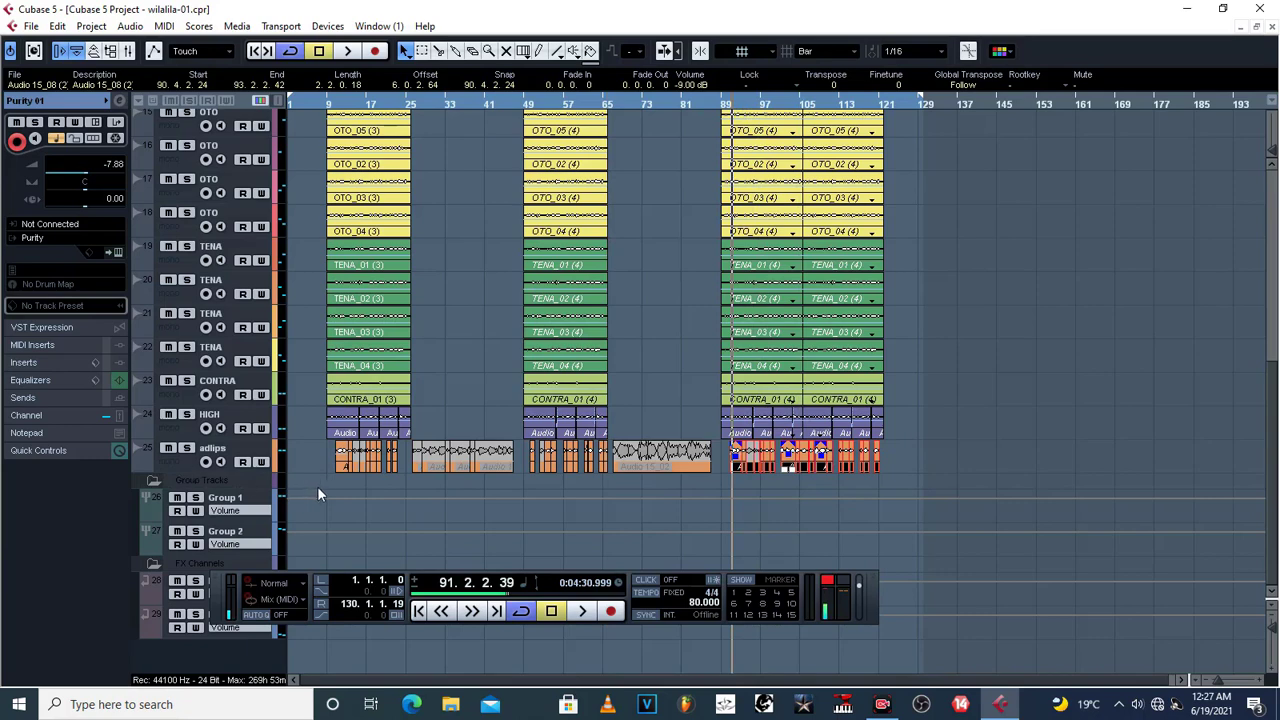
key(space)
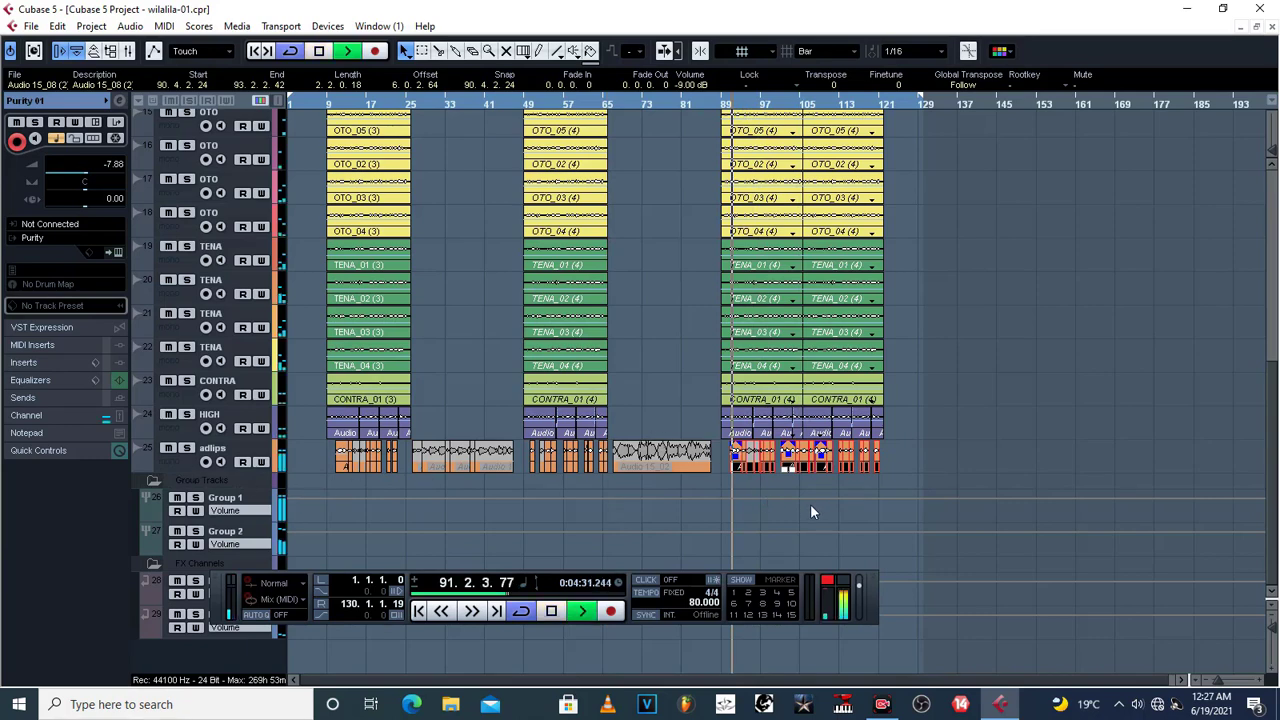
click(188, 449)
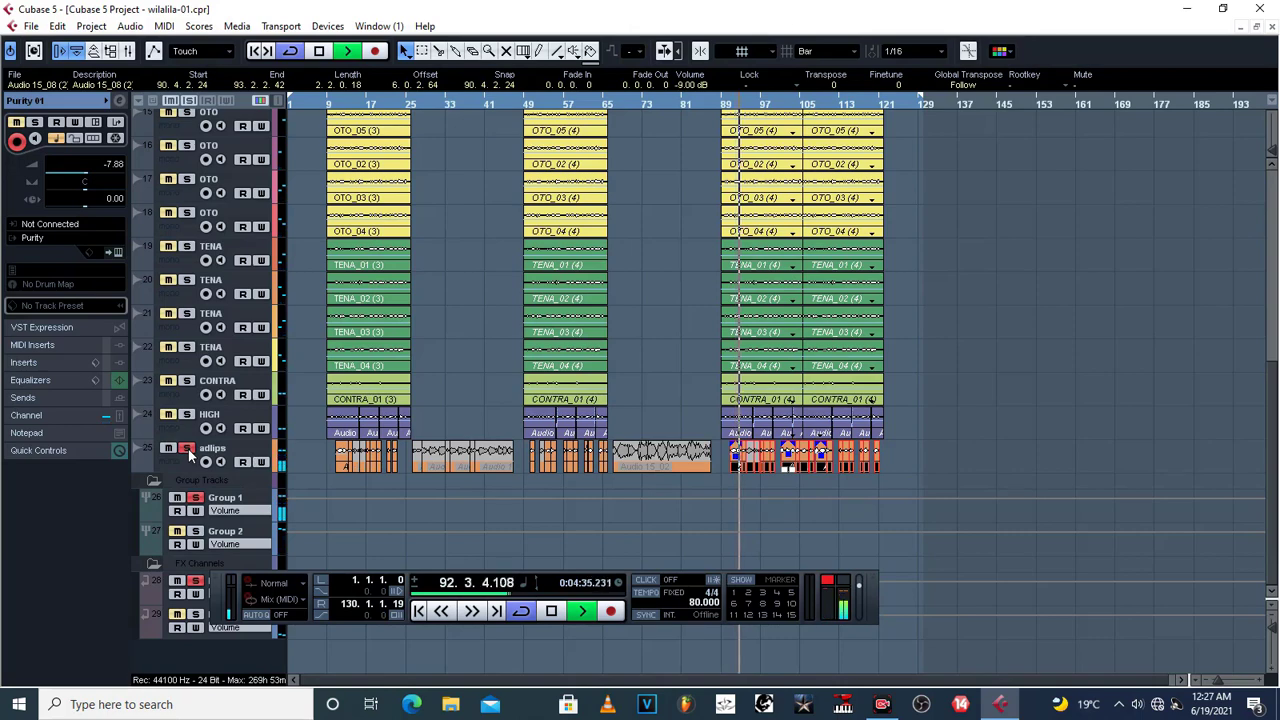
click(187, 449)
key(space)
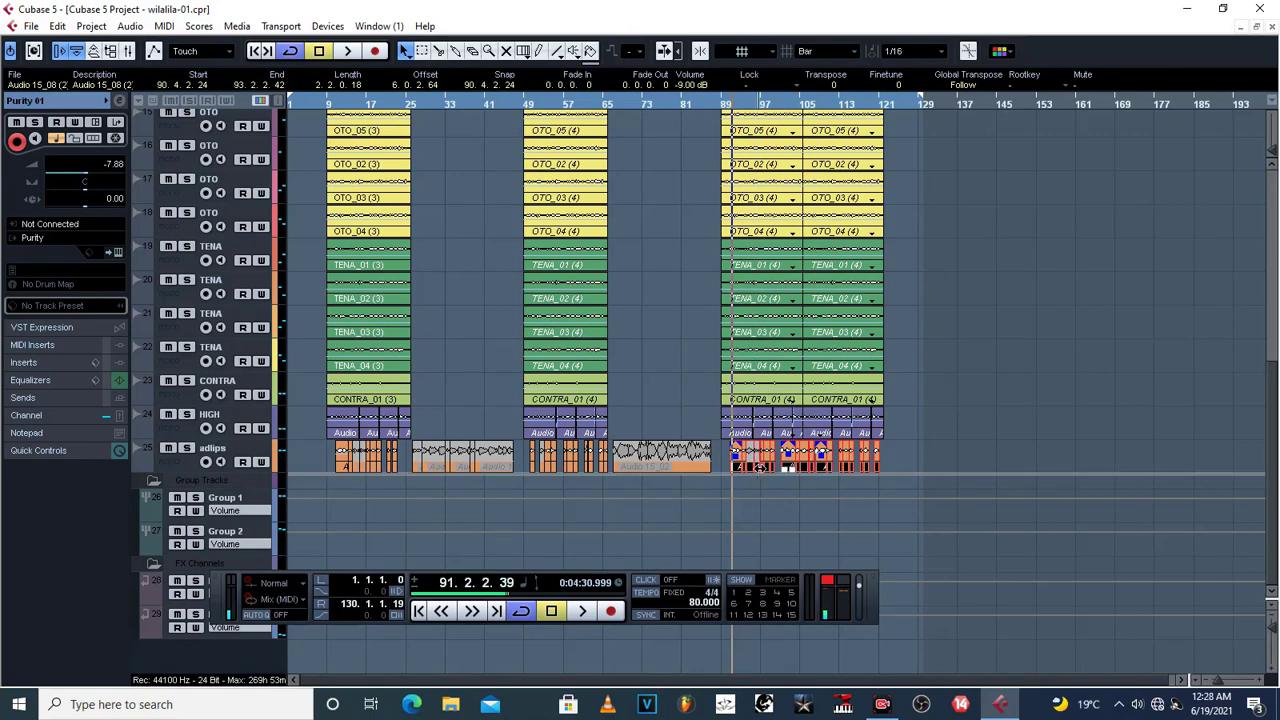
- Examine the adlips, backing vocal, lead and instrument clips up close between bars 61 and 121
key(h)
key(h)
key(h)
key(h)
key(h)
key(h)
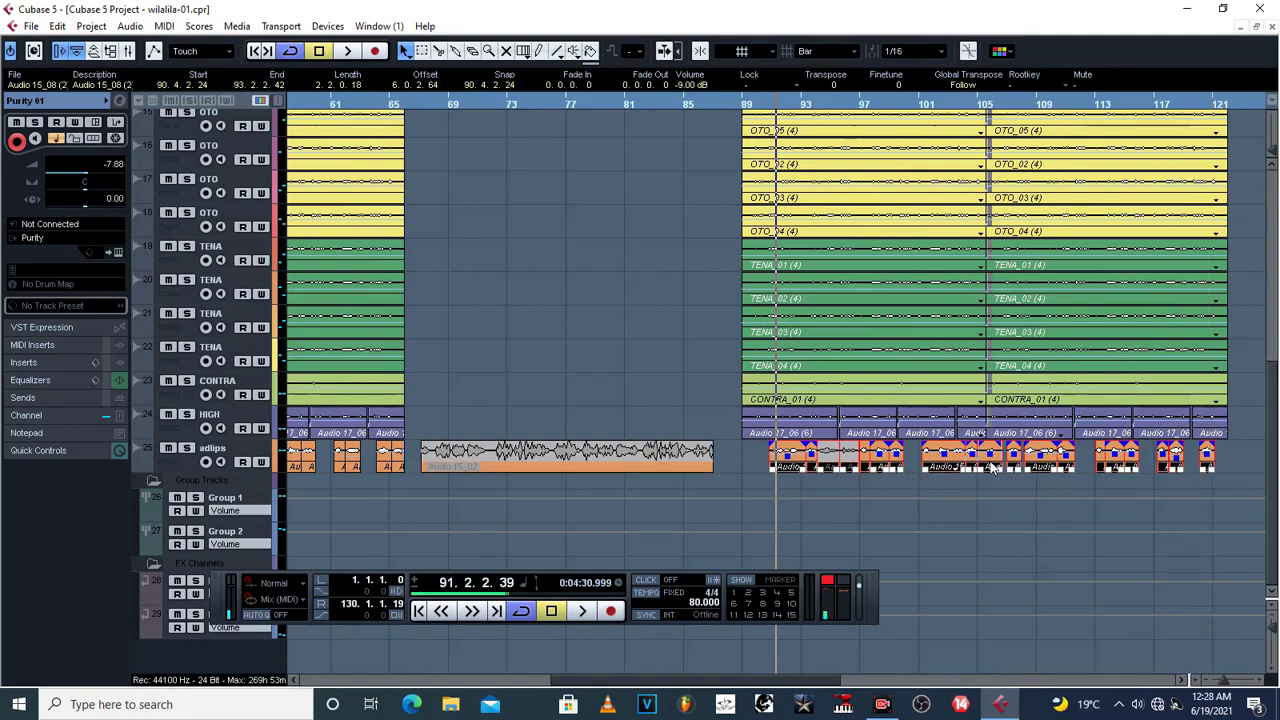
scroll(993, 468, up, 3)
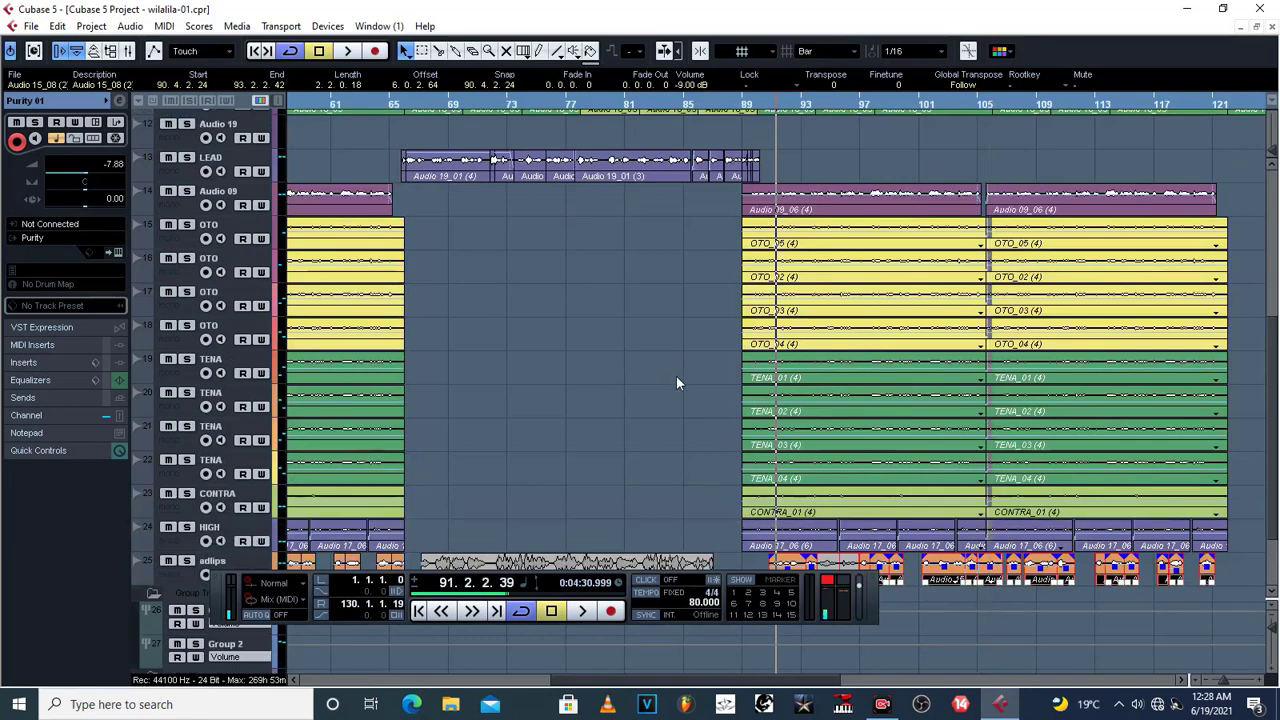
scroll(676, 383, up, 3)
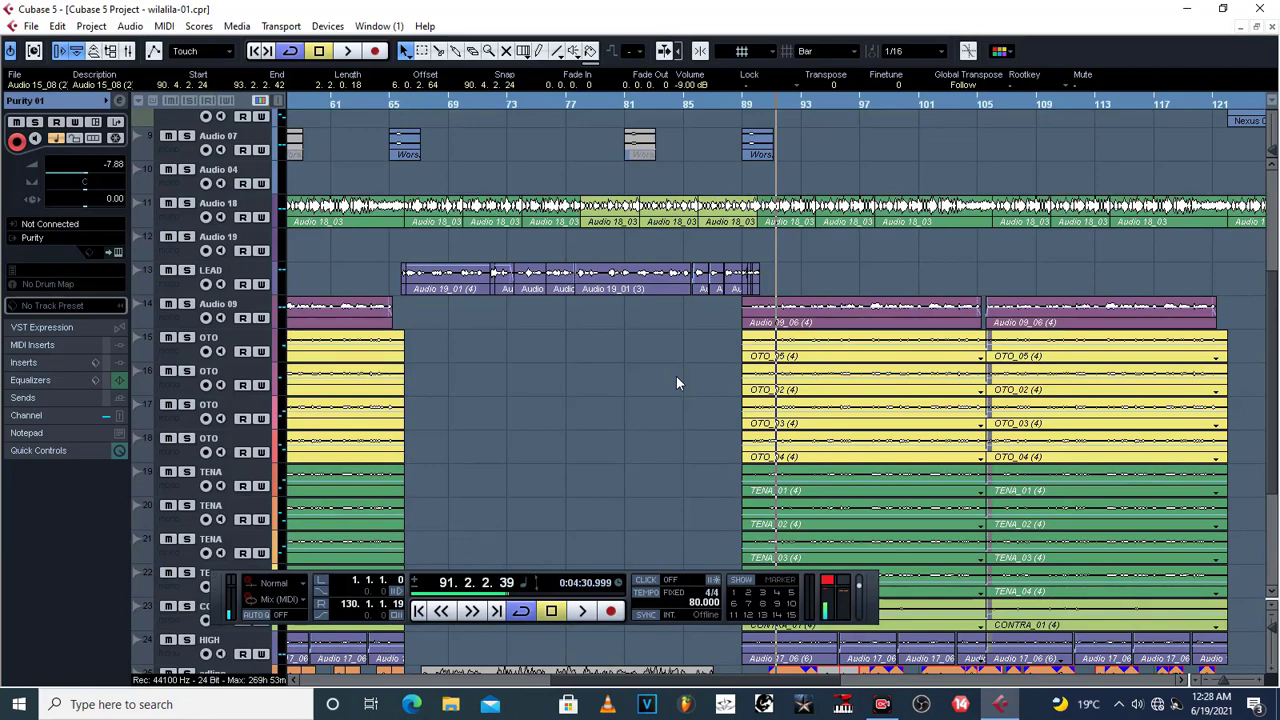
scroll(676, 376, up, 7)
scroll(676, 376, down, 13)
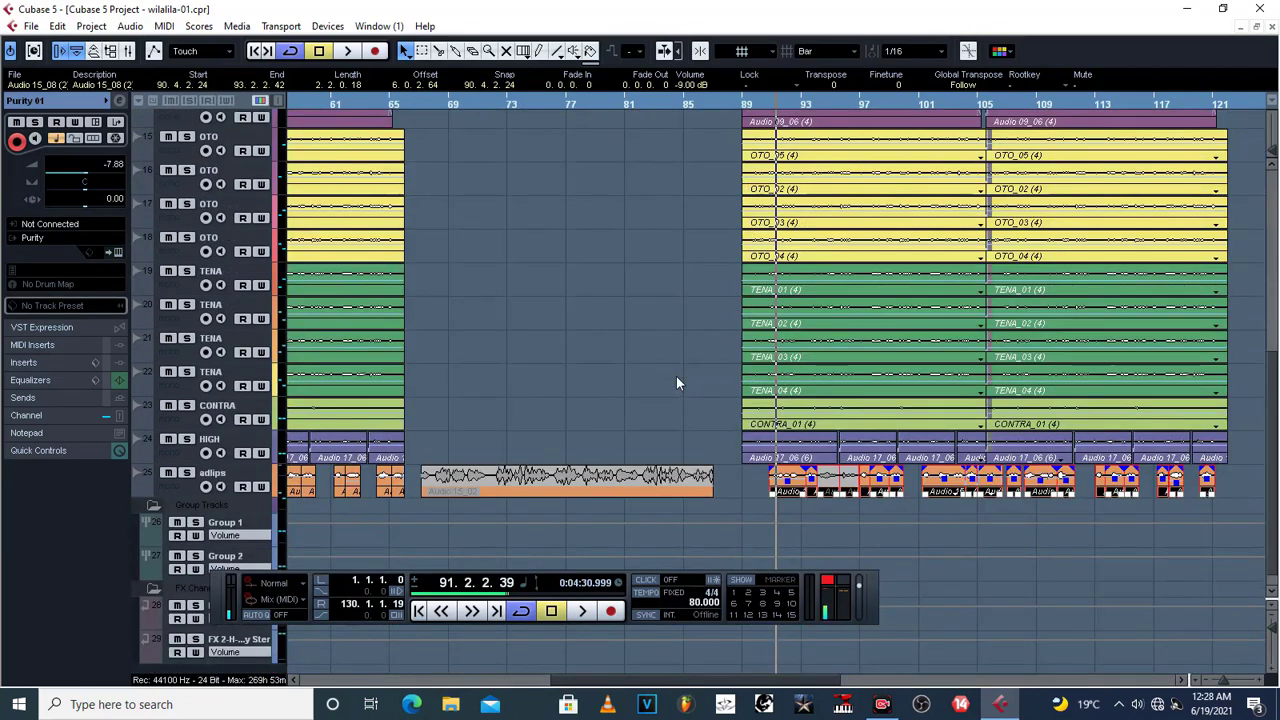
scroll(676, 376, up, 7)
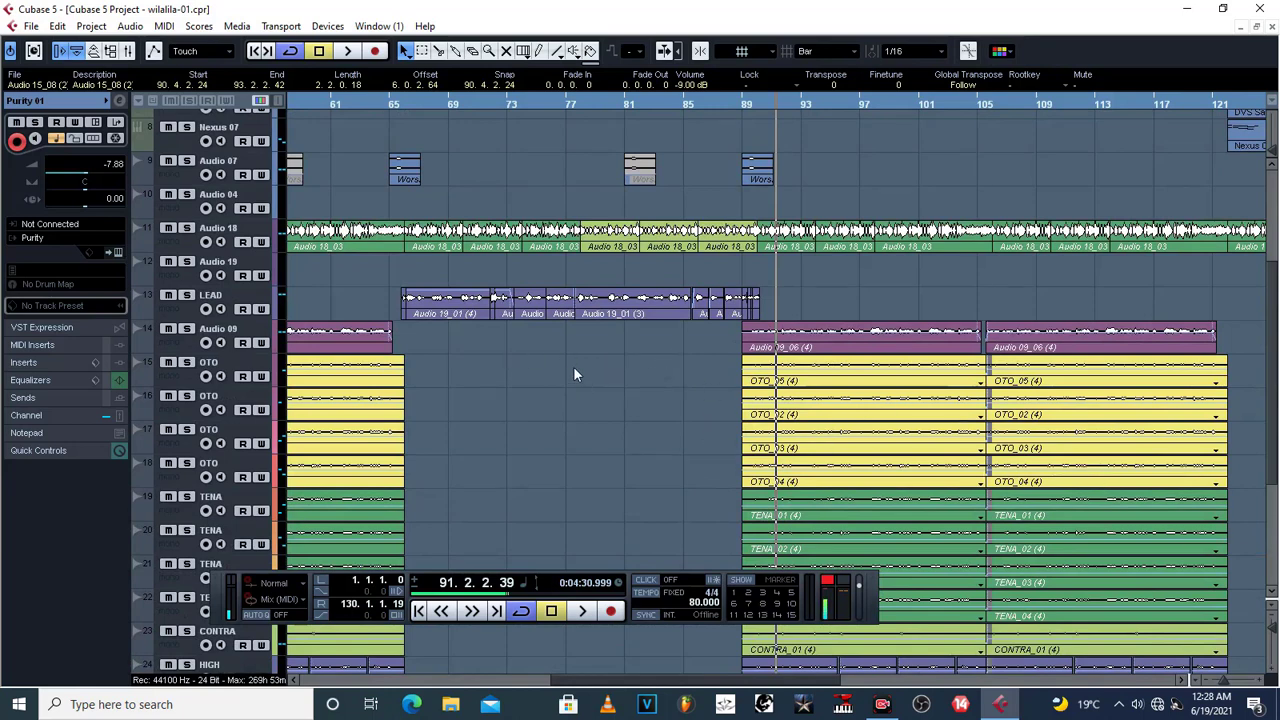
scroll(573, 375, down, 3)
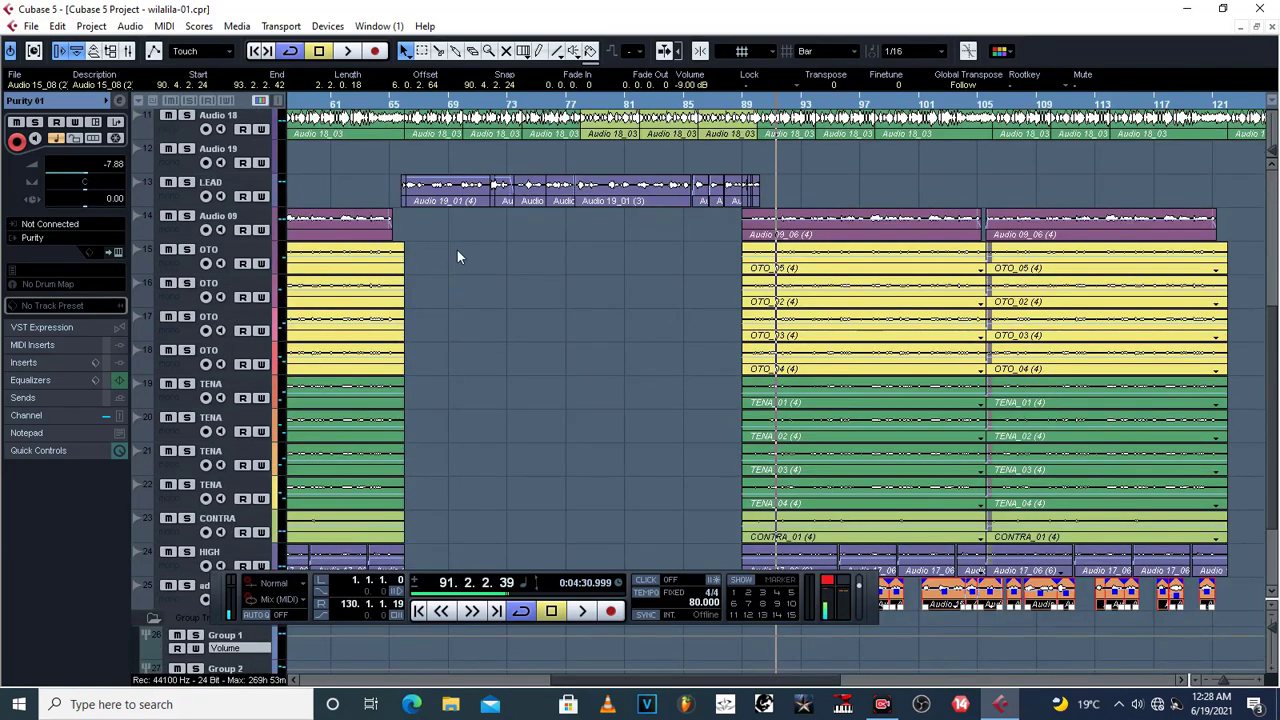
- Place the playhead at bar 66 and review the AutoTuneVST insert settings on the LEAD track
click(408, 104)
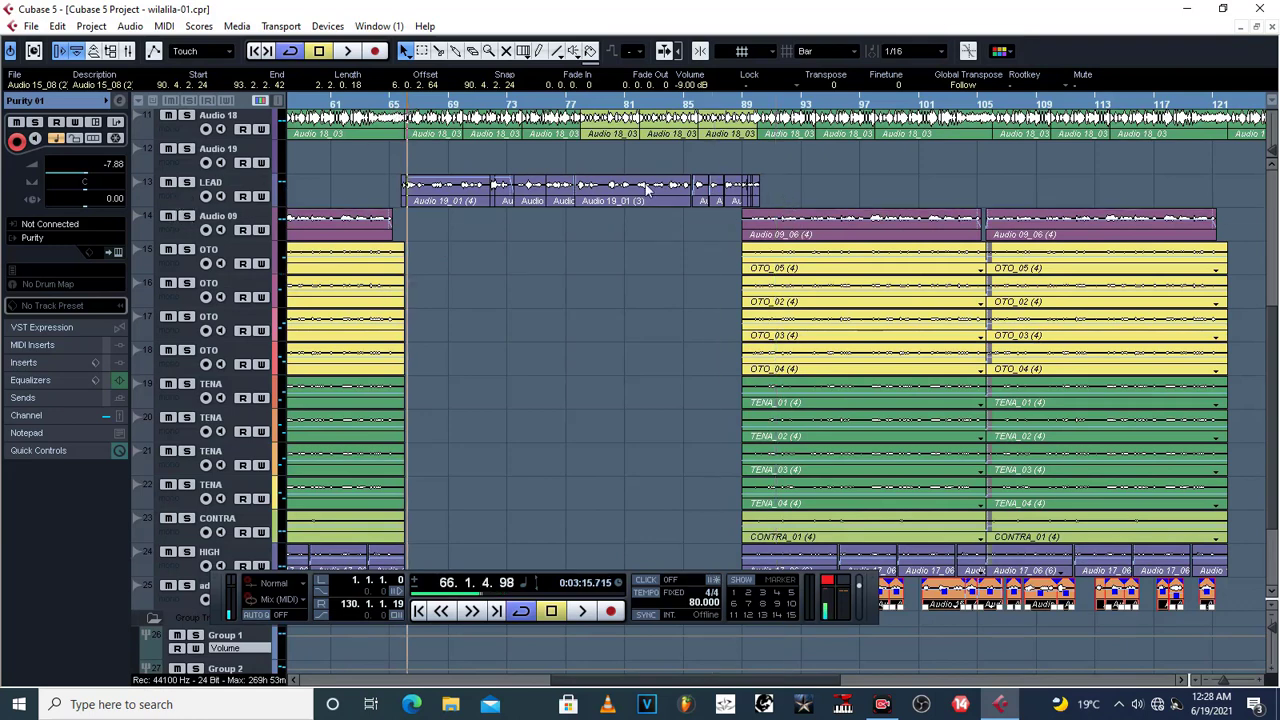
click(180, 200)
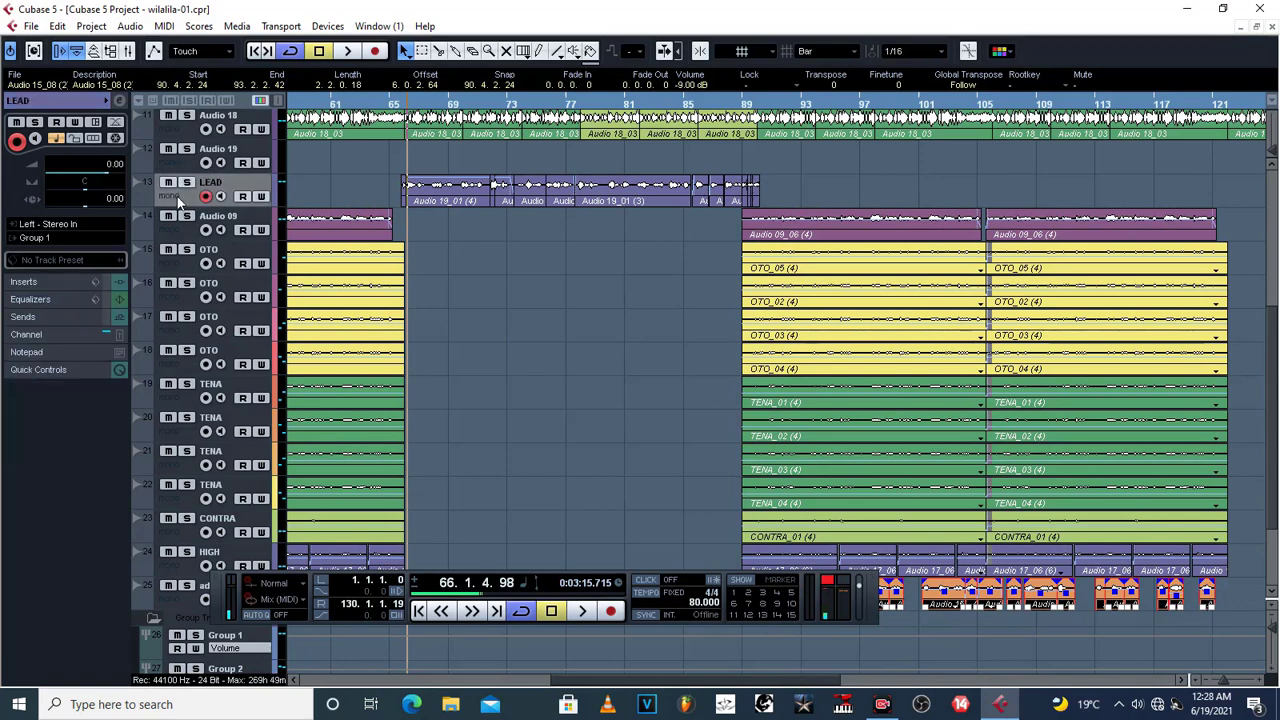
click(35, 285)
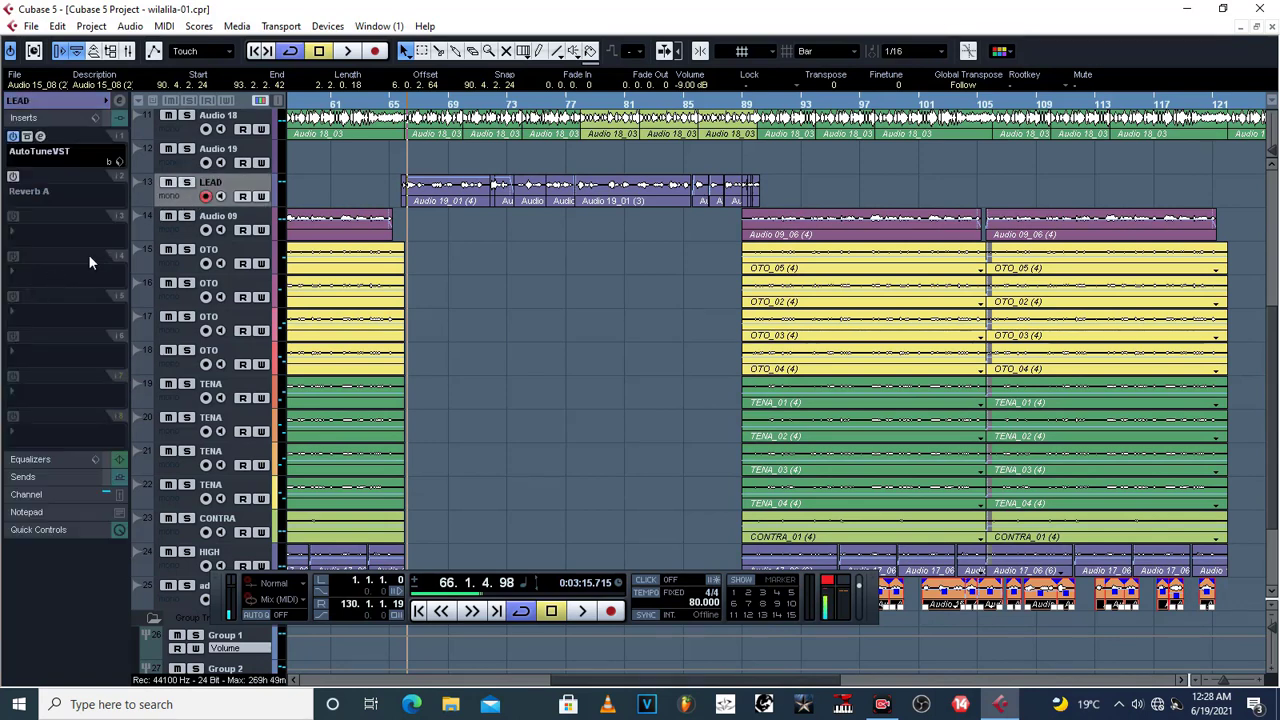
click(41, 137)
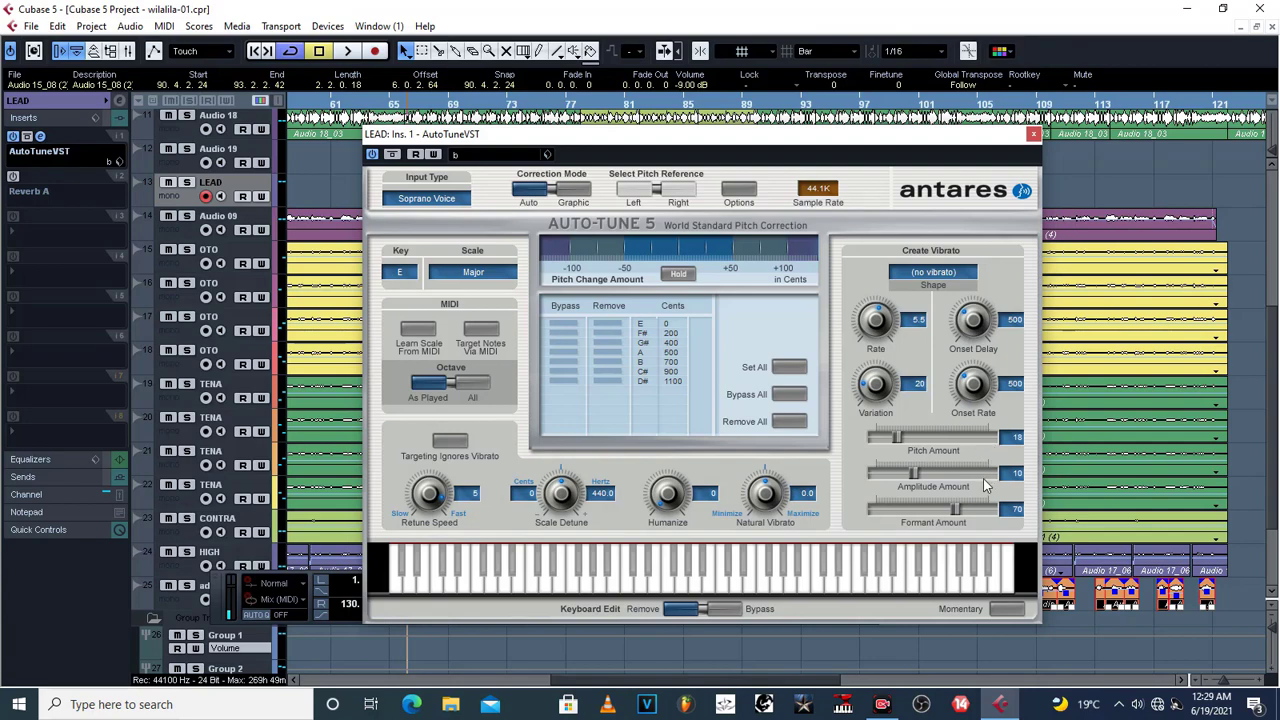
click(1034, 134)
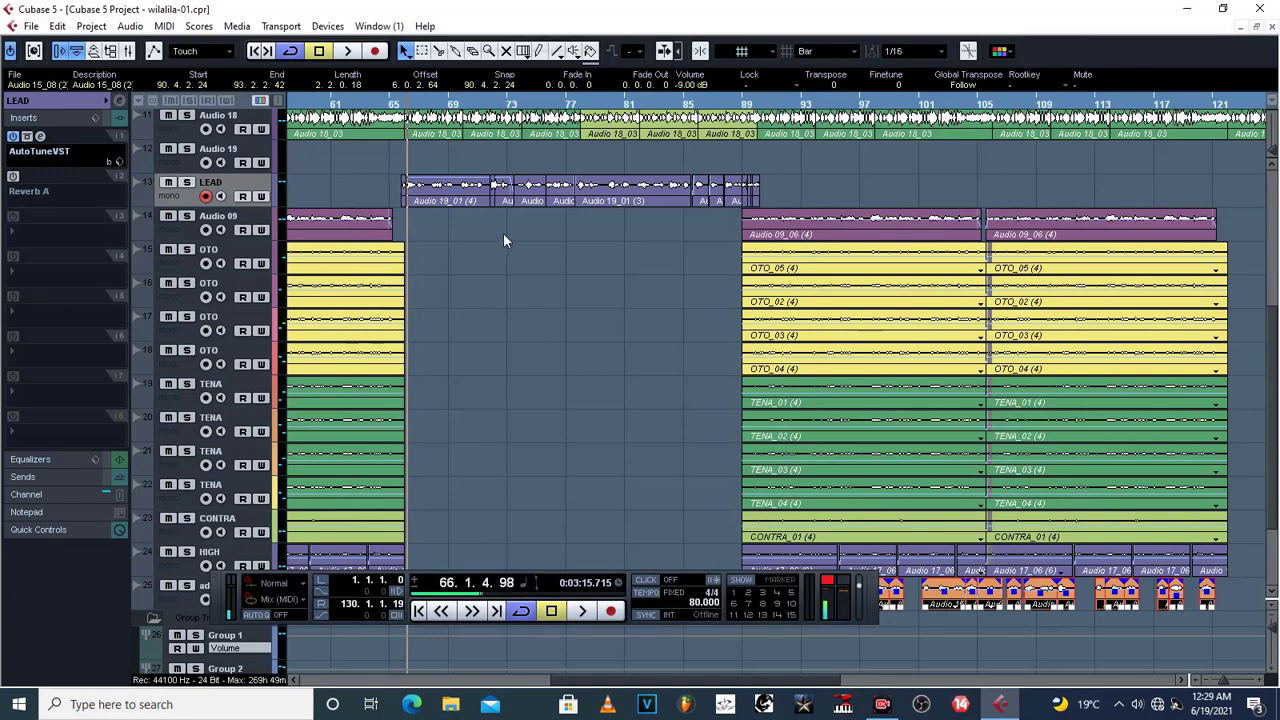
- Play the LEAD vocal from bar 66 in solo, and again together with the full mix
click(186, 183)
key(space)
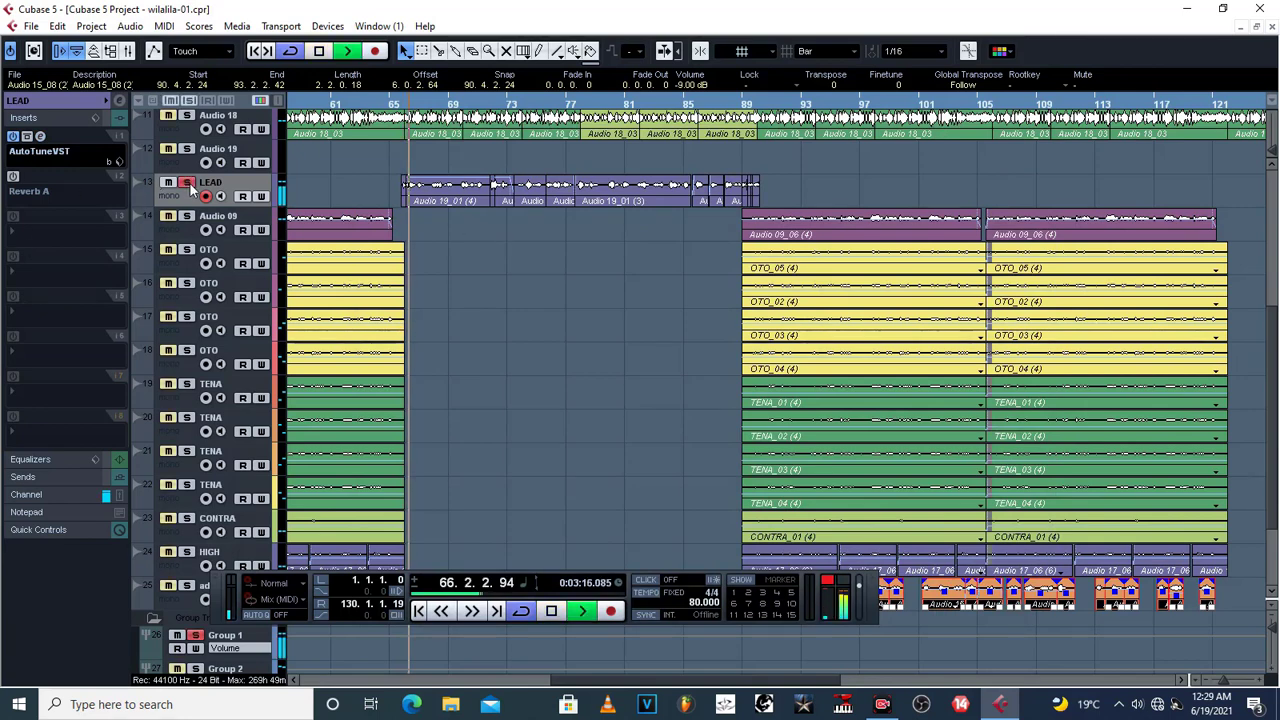
key(space)
click(188, 184)
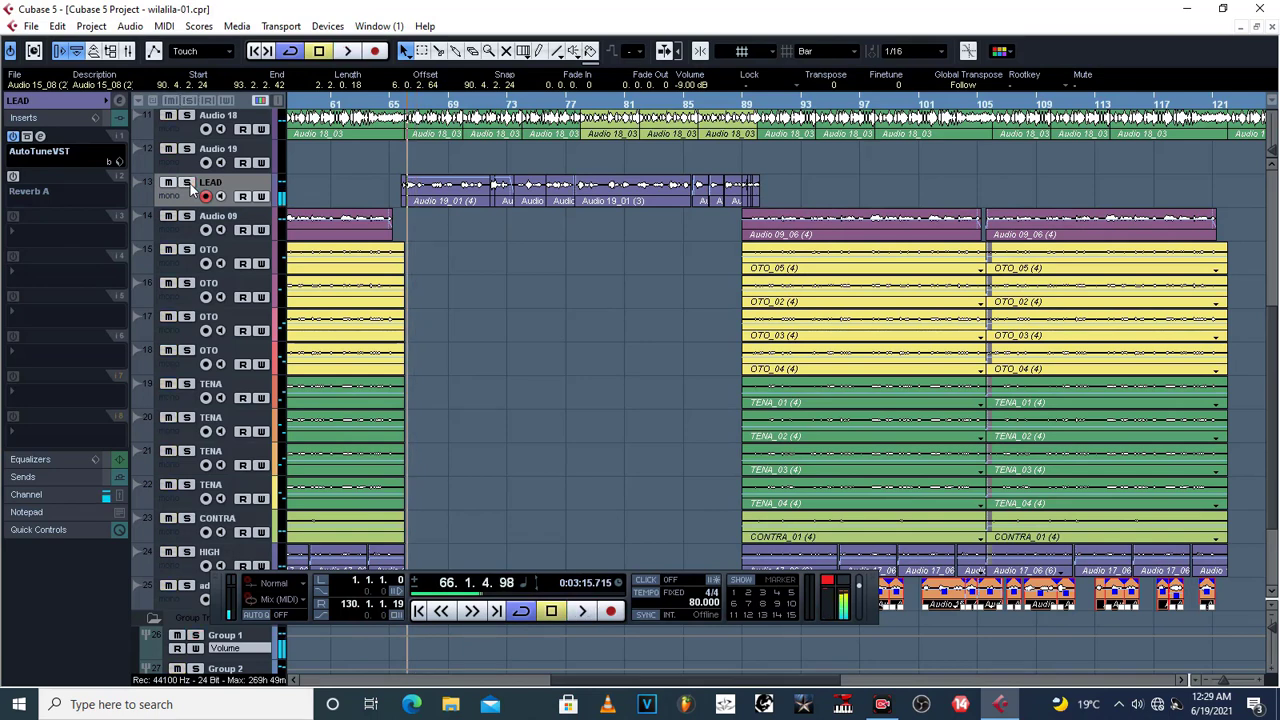
key(space)
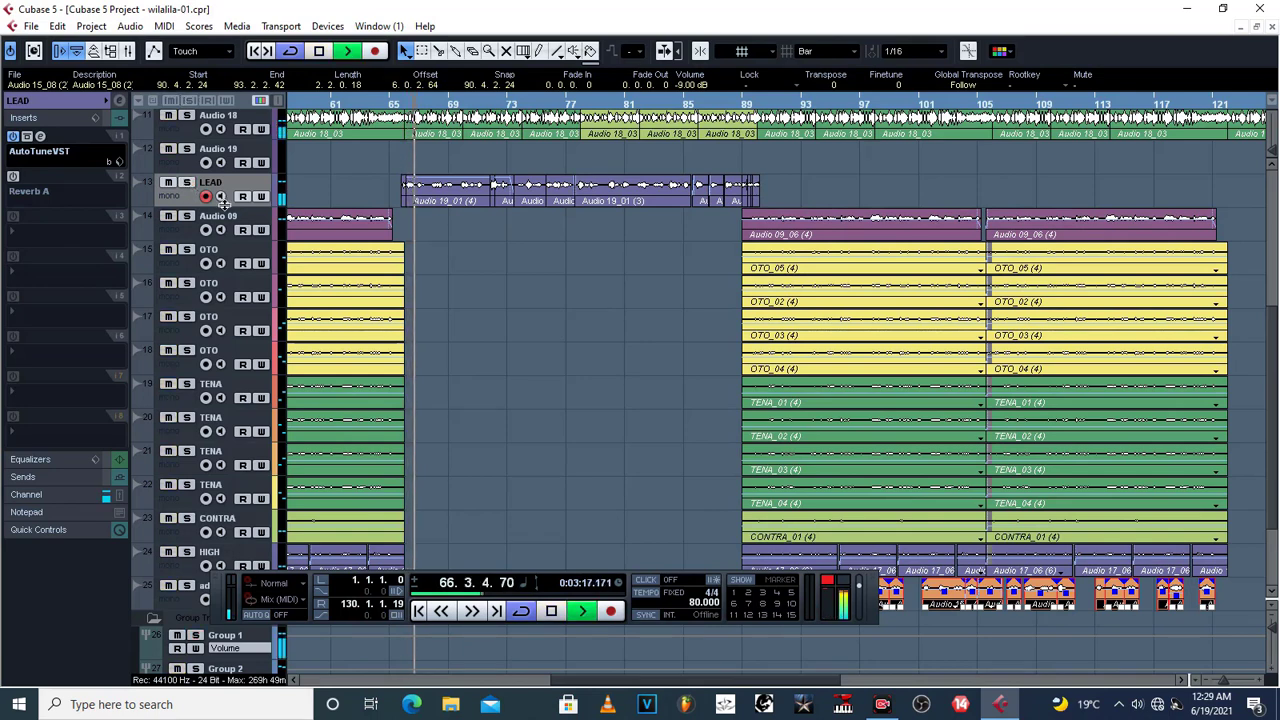
key(space)
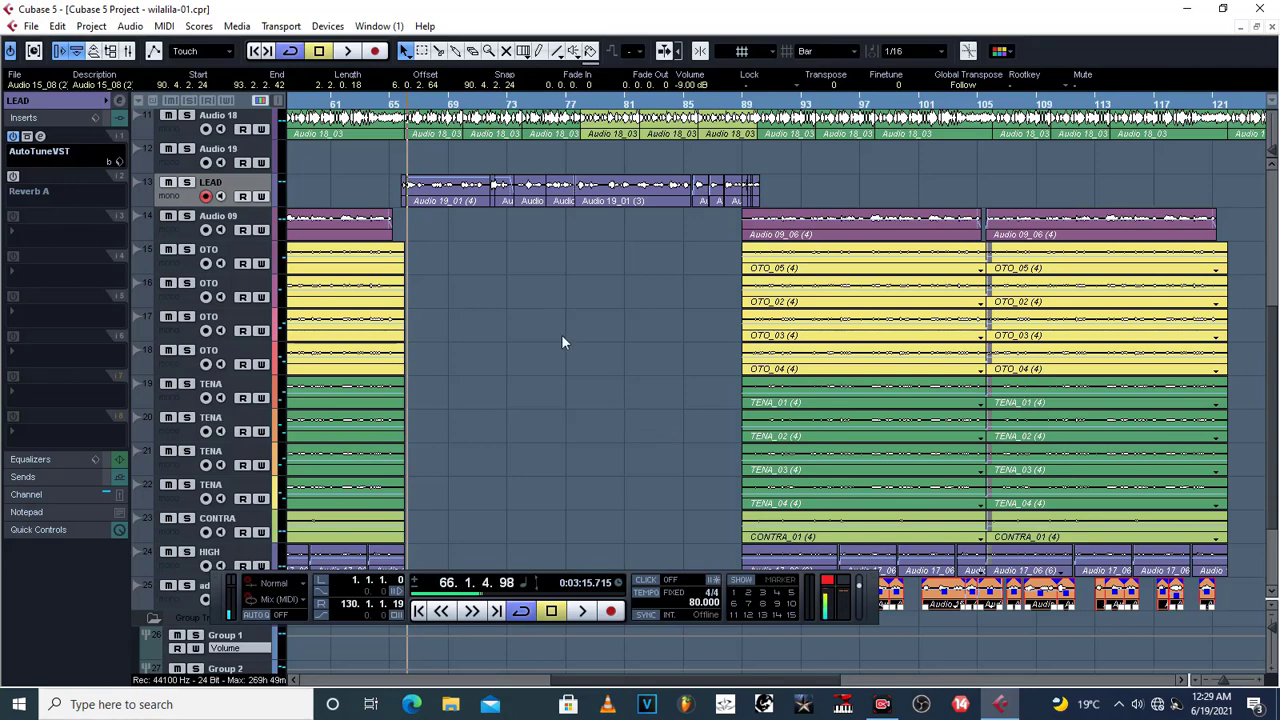
- Select all LEAD clips between bars 65 and 90 to check their volume
drag(800, 177, 294, 166)
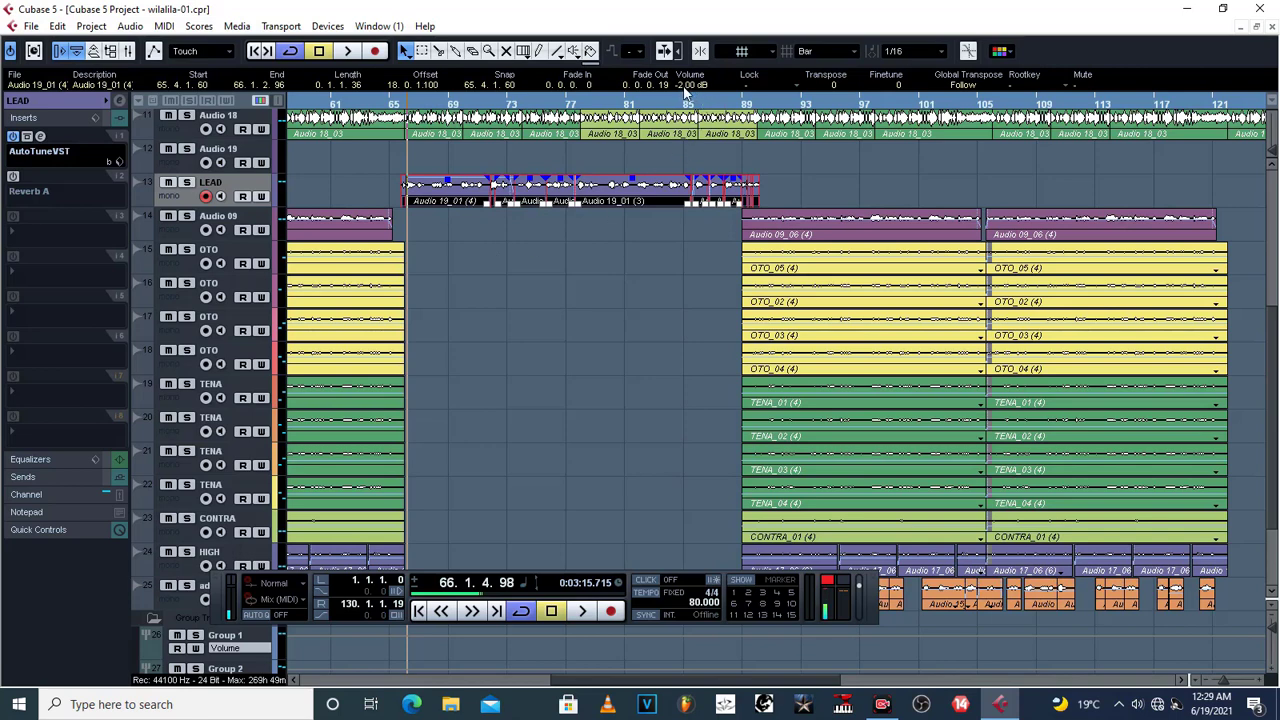
- Deselect the LEAD clips and compare the insert effects on the LEAD and Audio 09 tracks
click(566, 311)
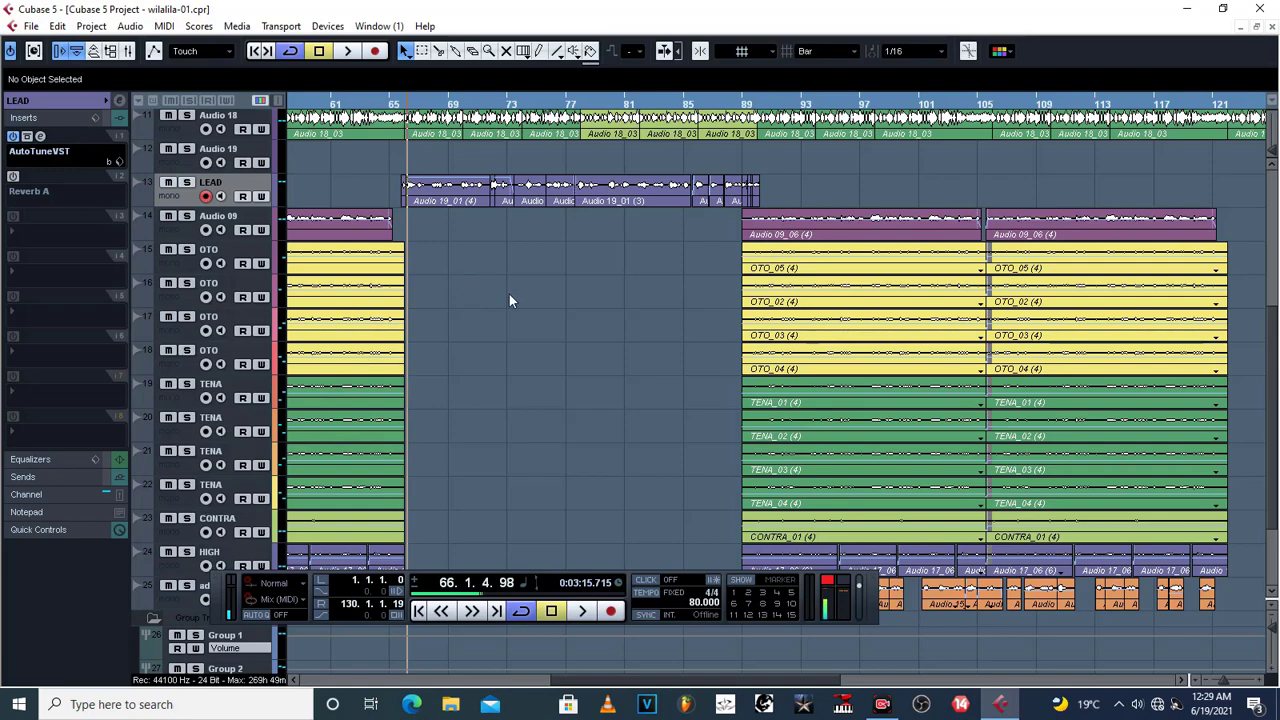
key(g)
key(g)
key(g)
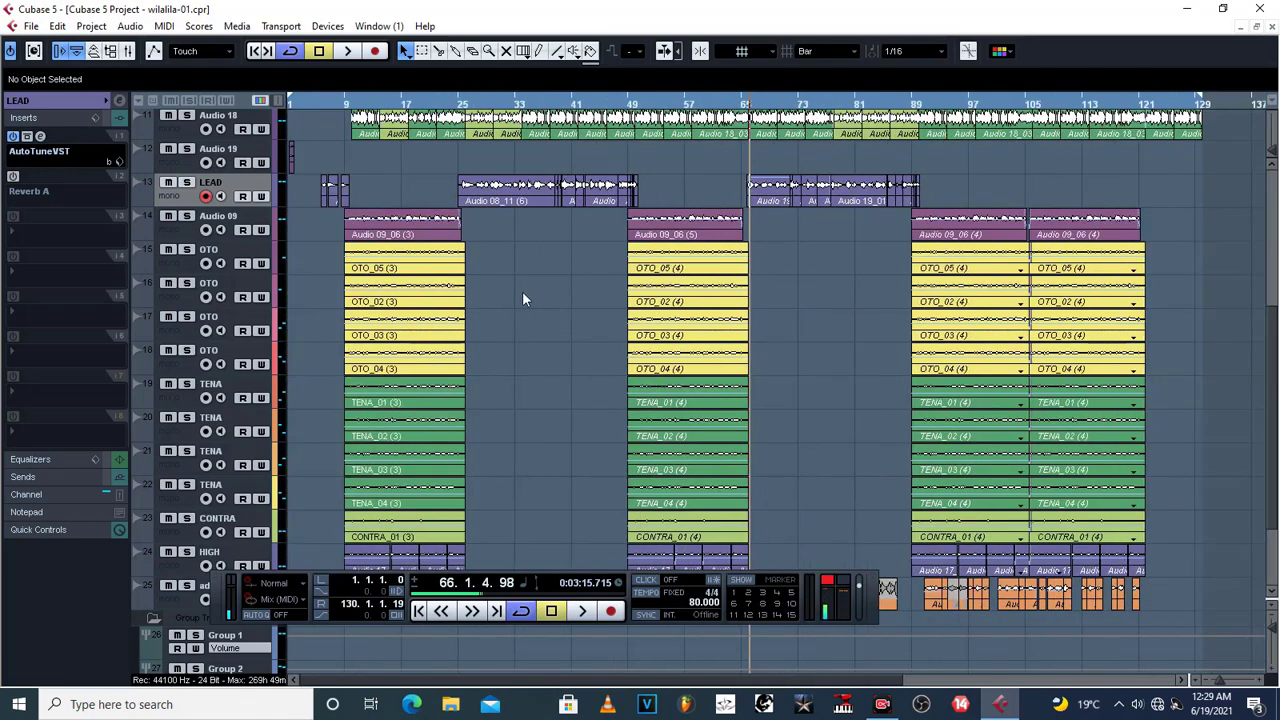
key(h)
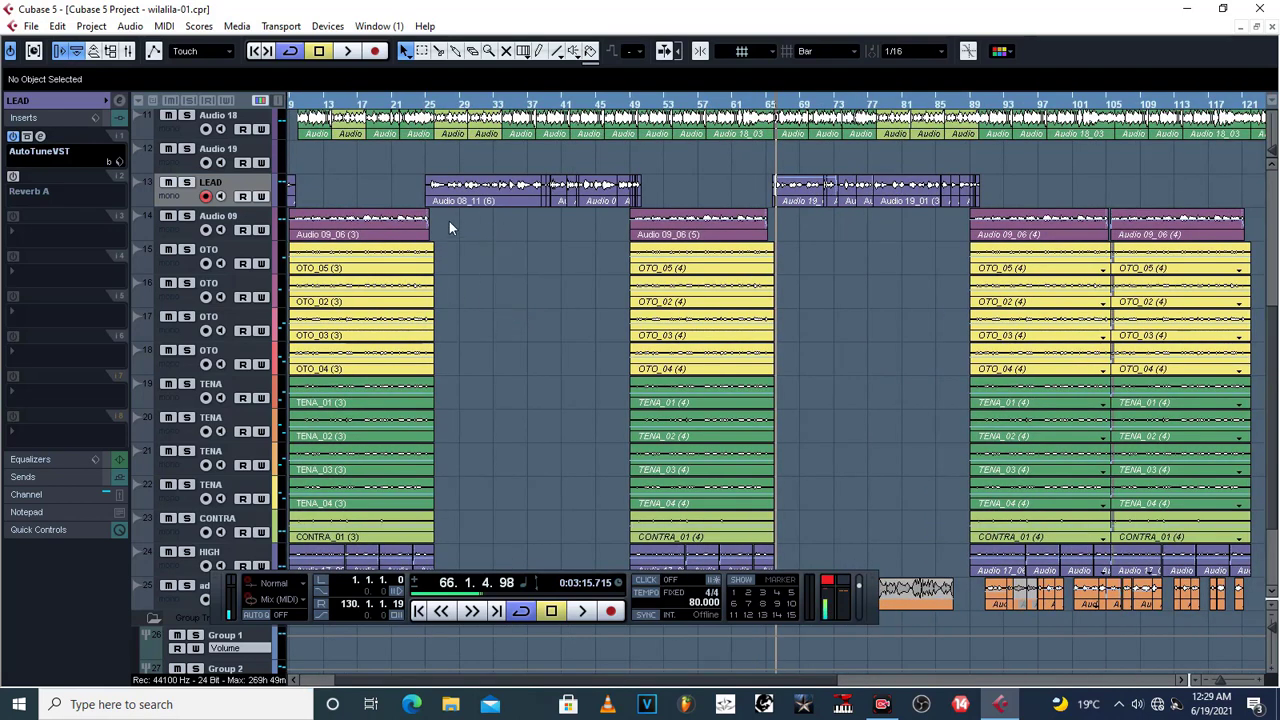
click(187, 234)
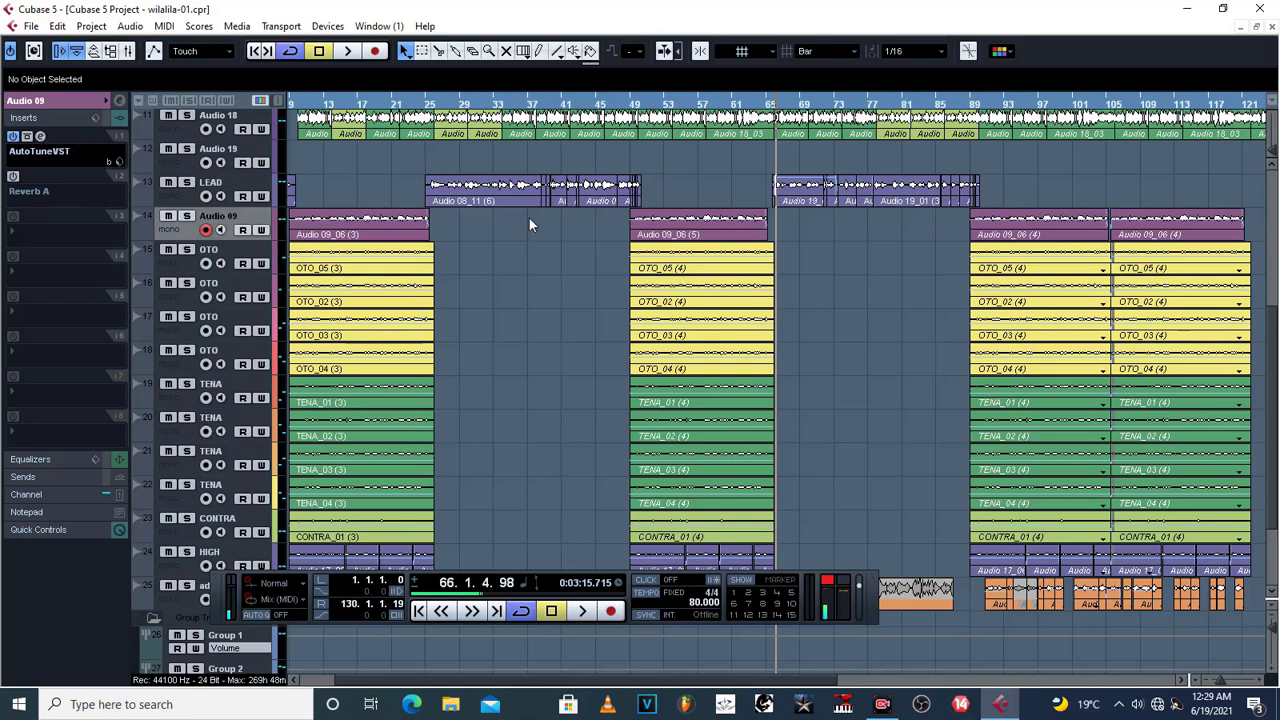
click(176, 201)
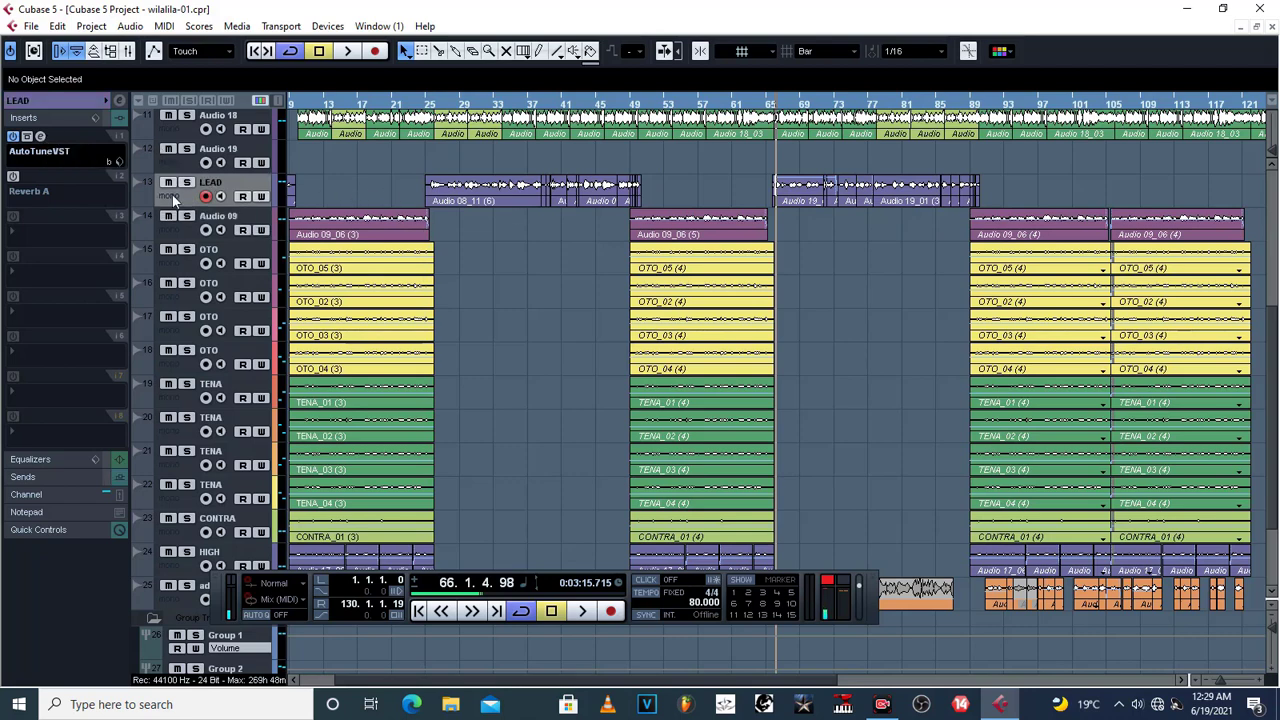
click(172, 232)
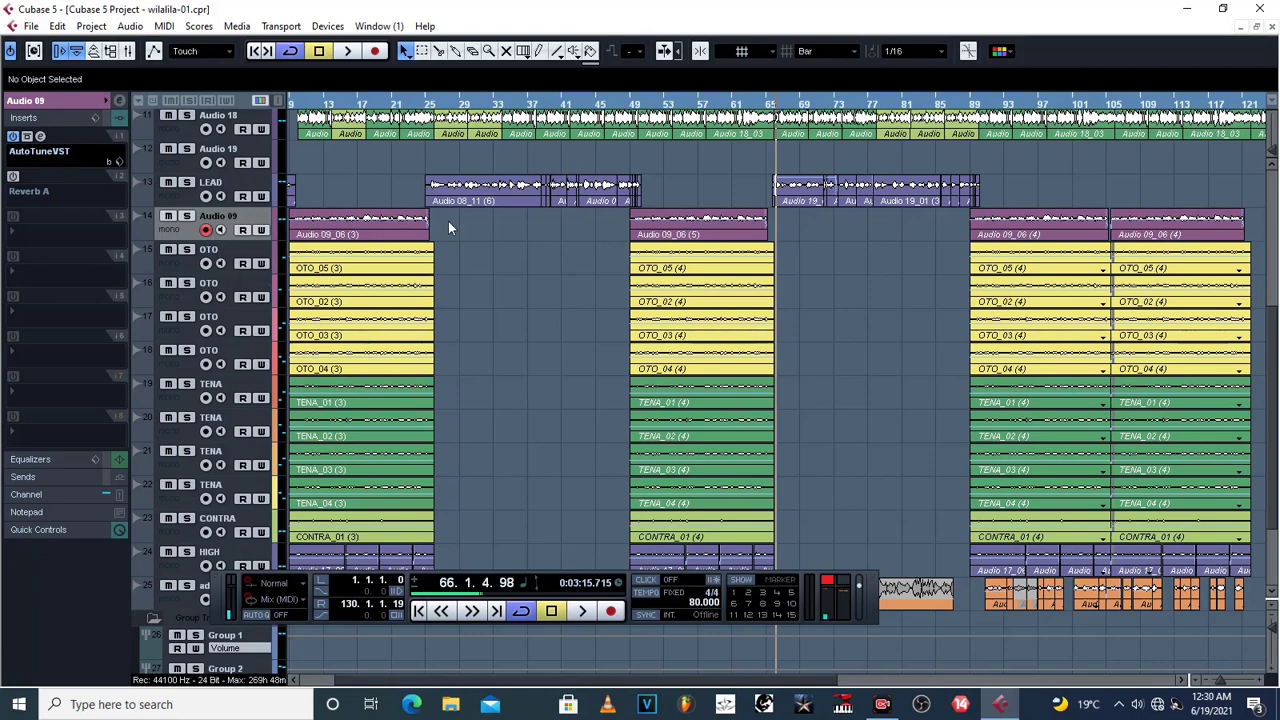
click(168, 199)
- Show the LEAD track's channel settings and look over the instrument, choir, adlips and group tracks in the project
click(37, 99)
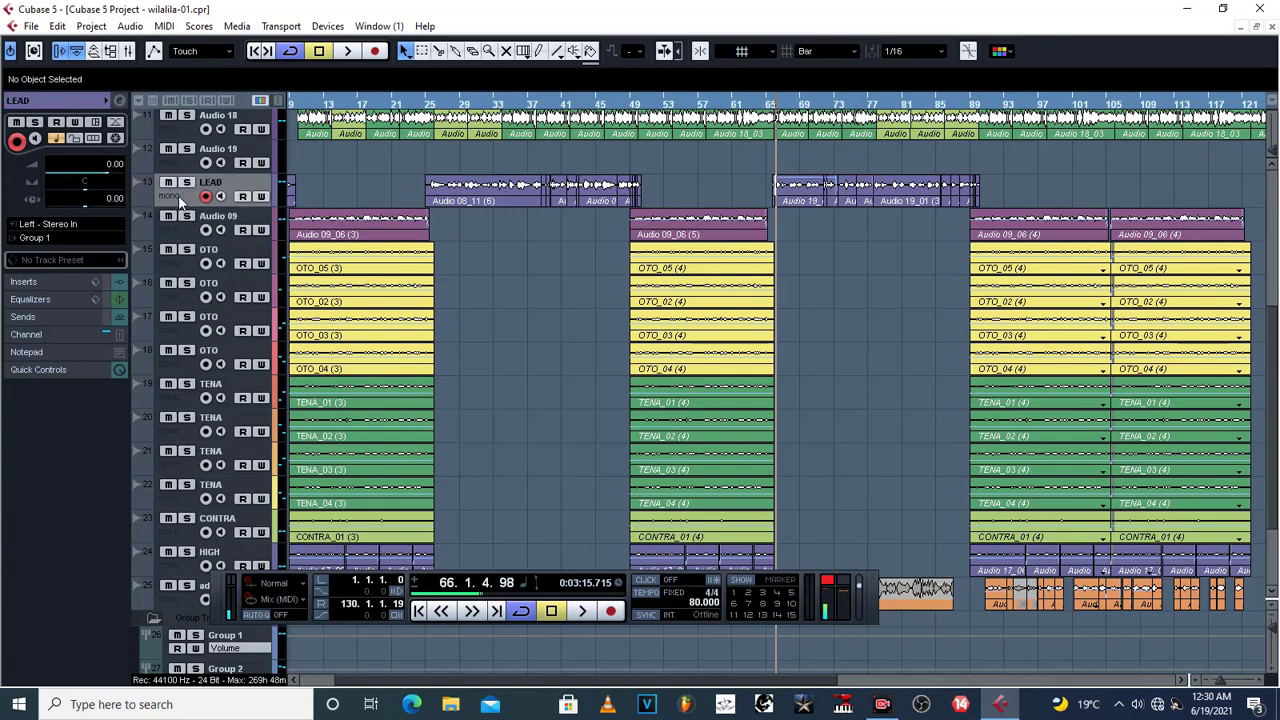
scroll(301, 483, down, 4)
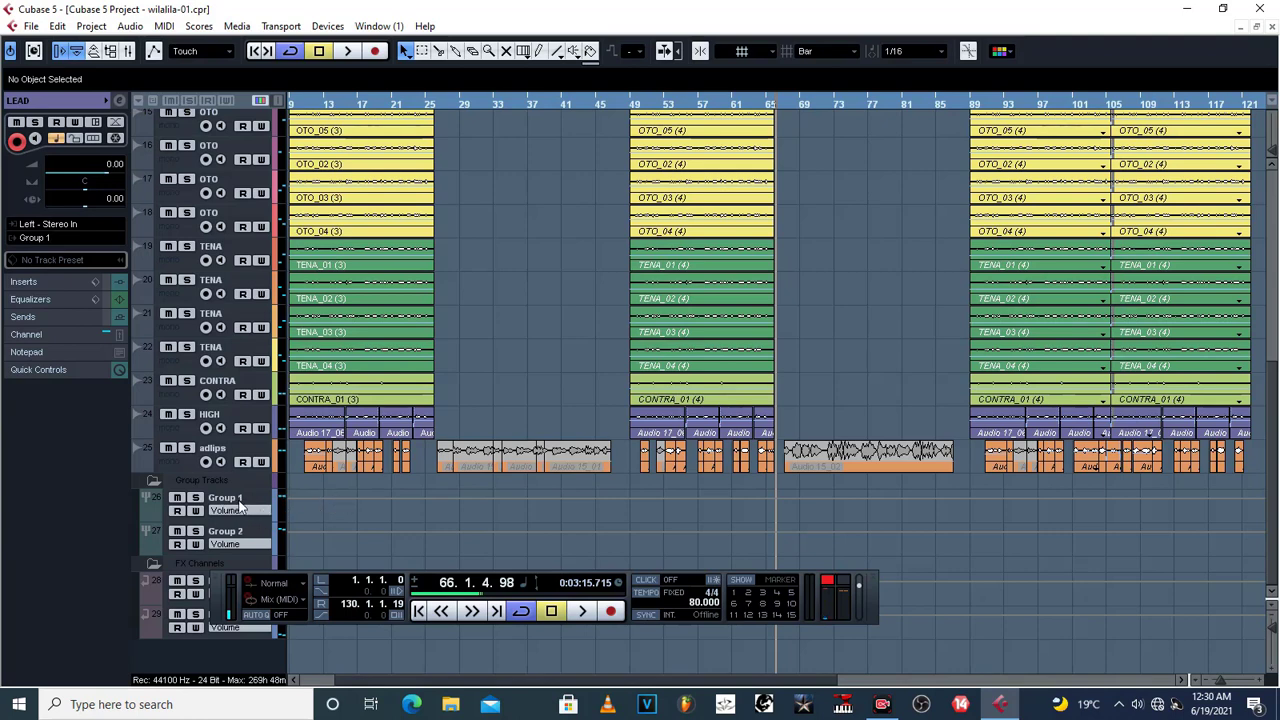
scroll(500, 368, up, 10)
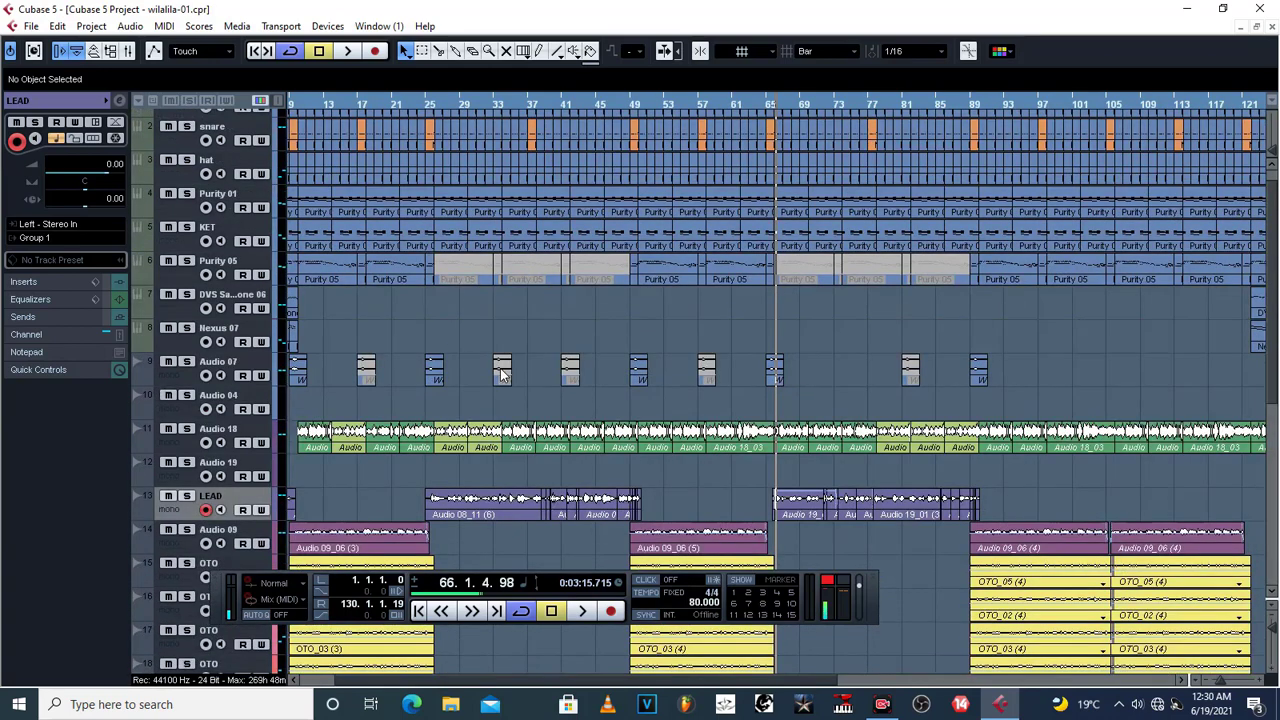
scroll(502, 374, down, 8)
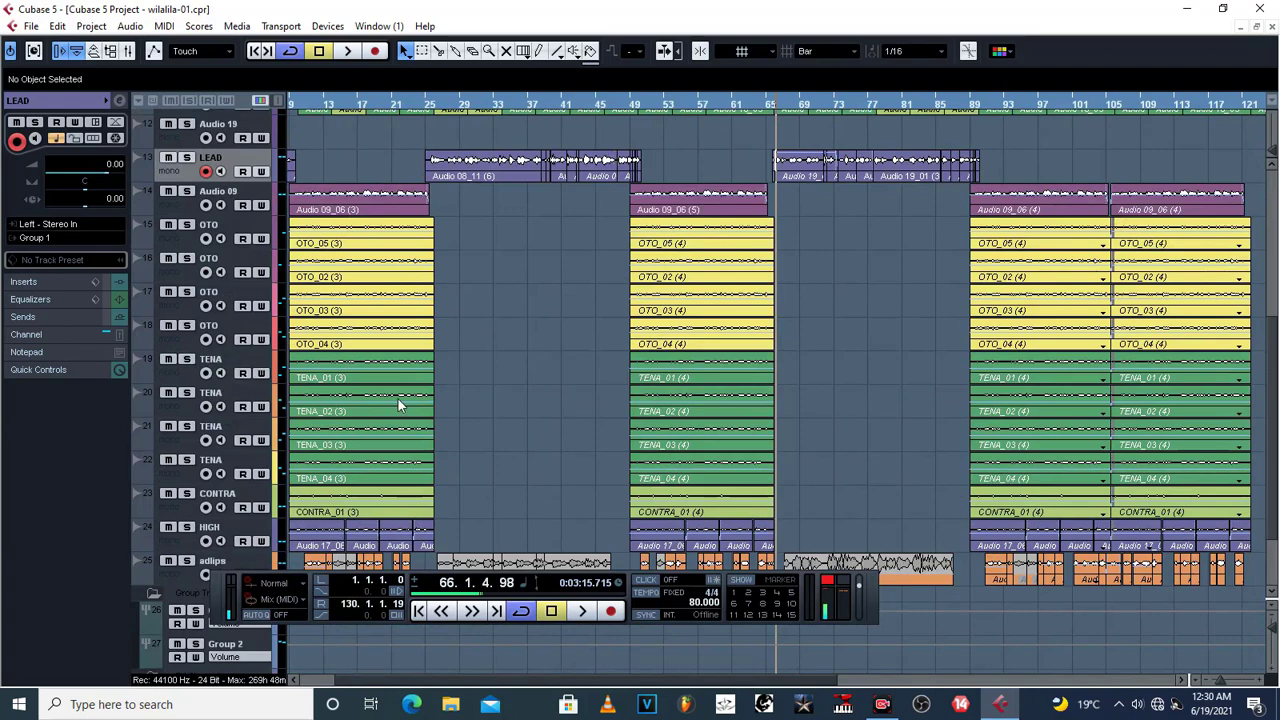
scroll(398, 399, down, 2)
scroll(576, 233, up, 2)
click(204, 171)
scroll(231, 493, down, 3)
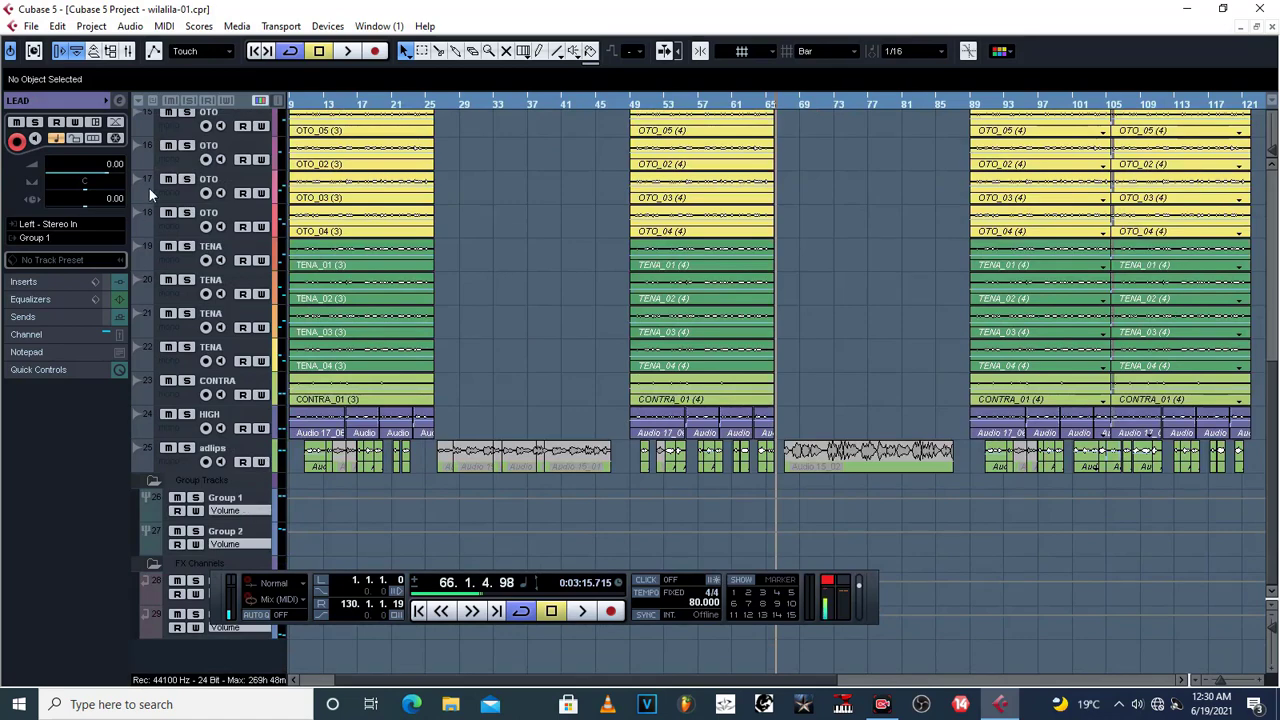
scroll(335, 292, up, 12)
scroll(168, 394, down, 3)
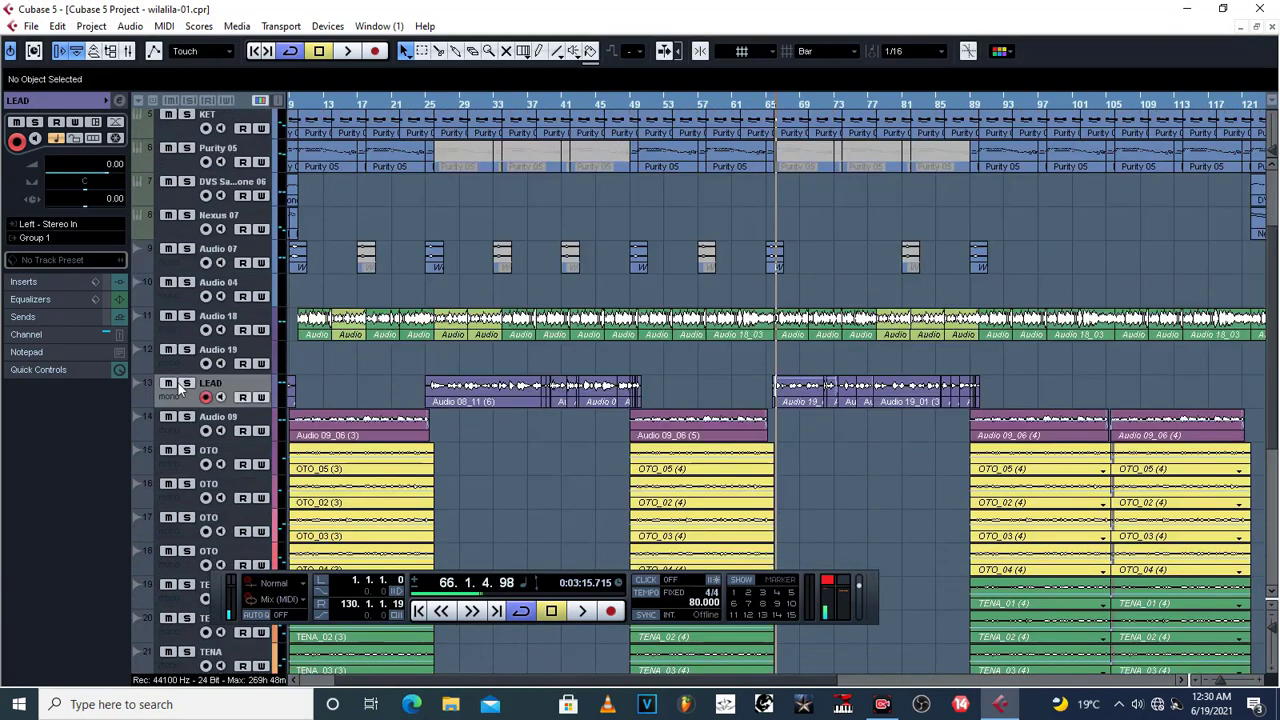
- Check which group buses are available for the LEAD track's output routing, leaving the assignment as it is
click(42, 240)
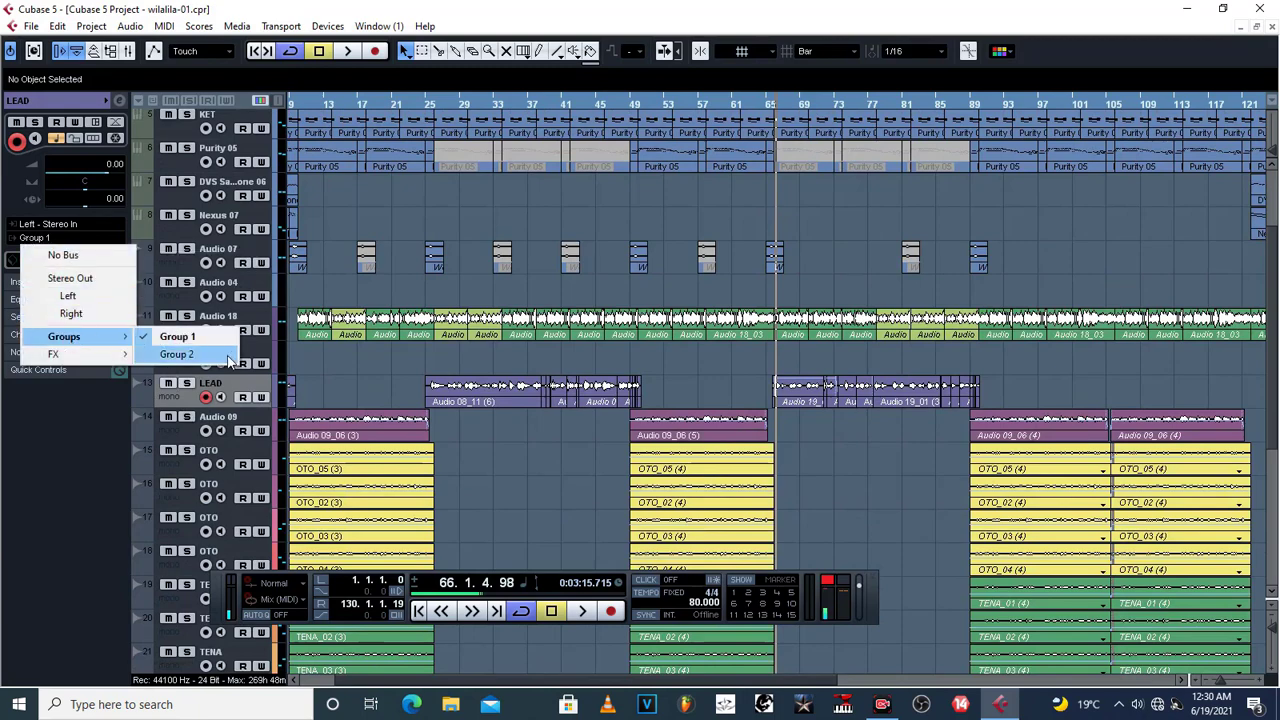
click(345, 395)
scroll(341, 399, down, 10)
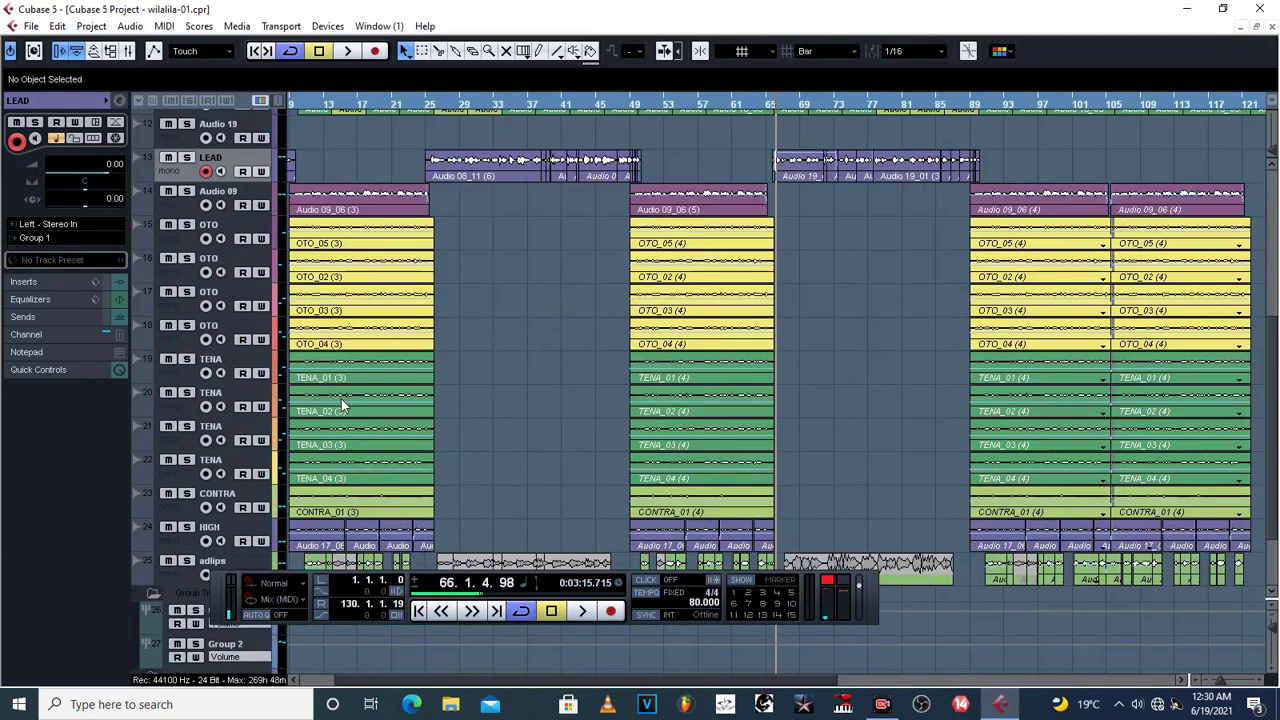
- Review the Compressor DeEsser insert on the Group 1 channel, including its list of vocal presets
click(244, 506)
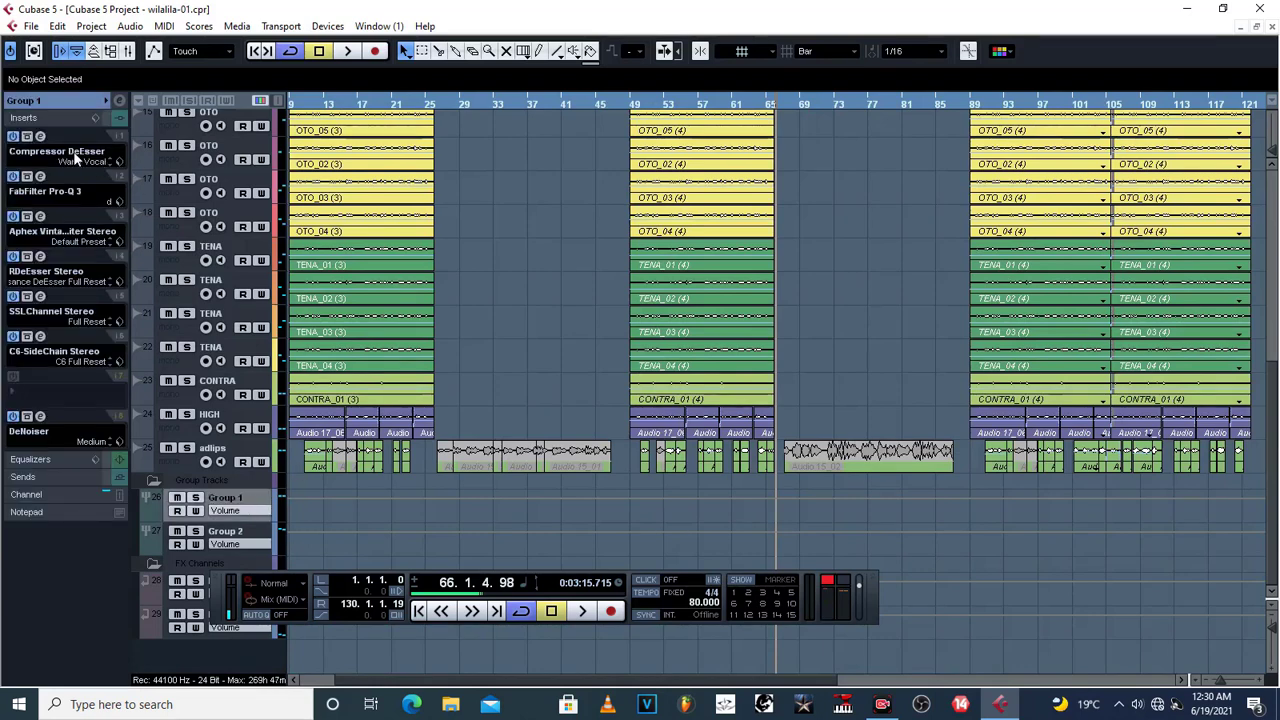
click(41, 136)
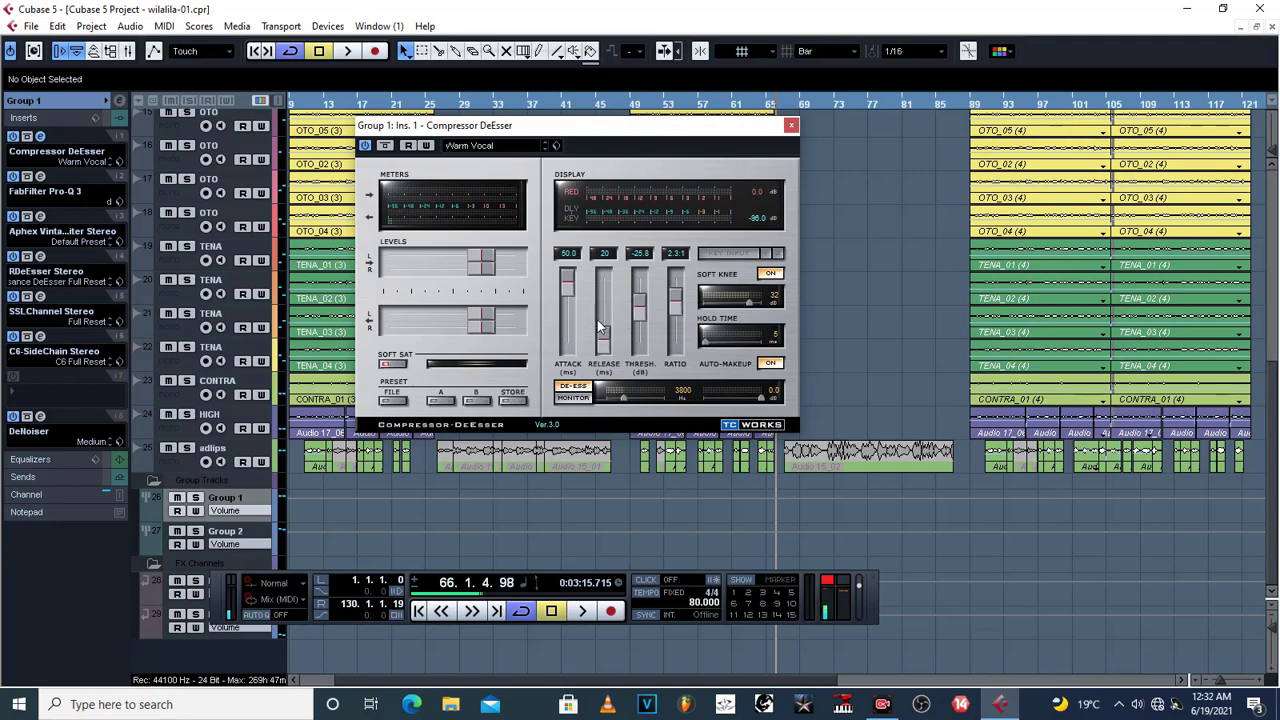
click(475, 148)
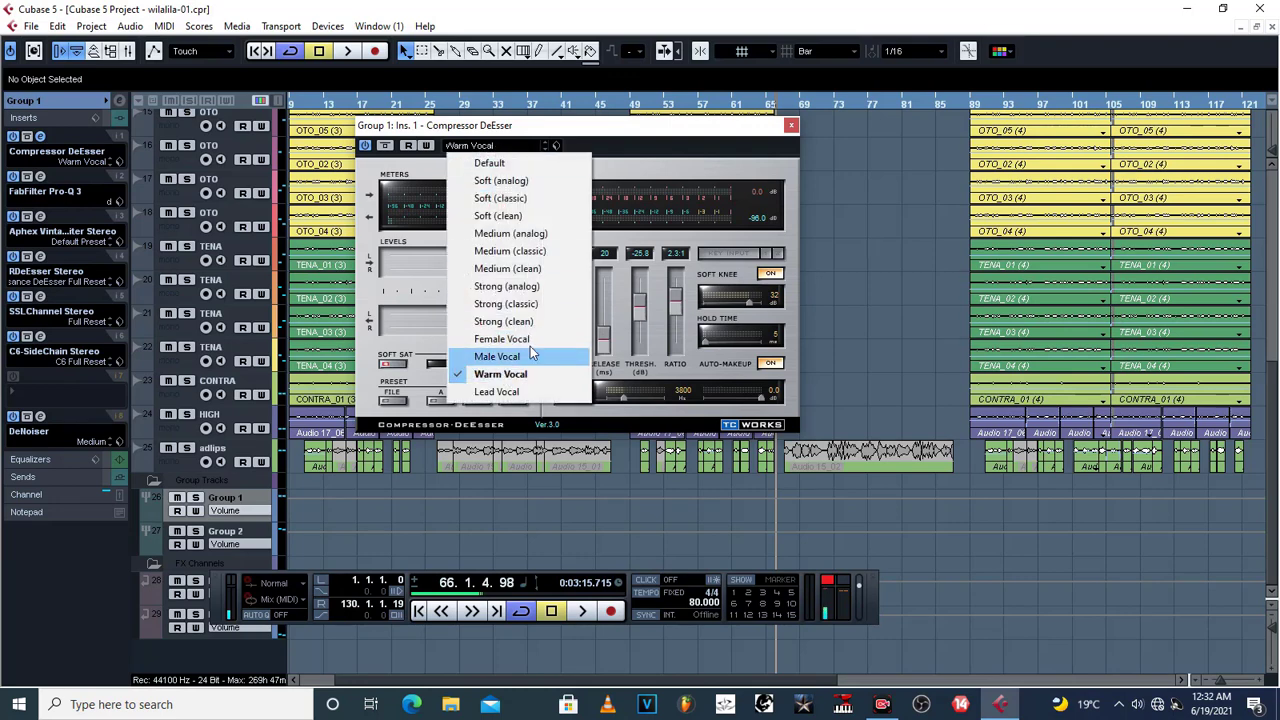
click(664, 129)
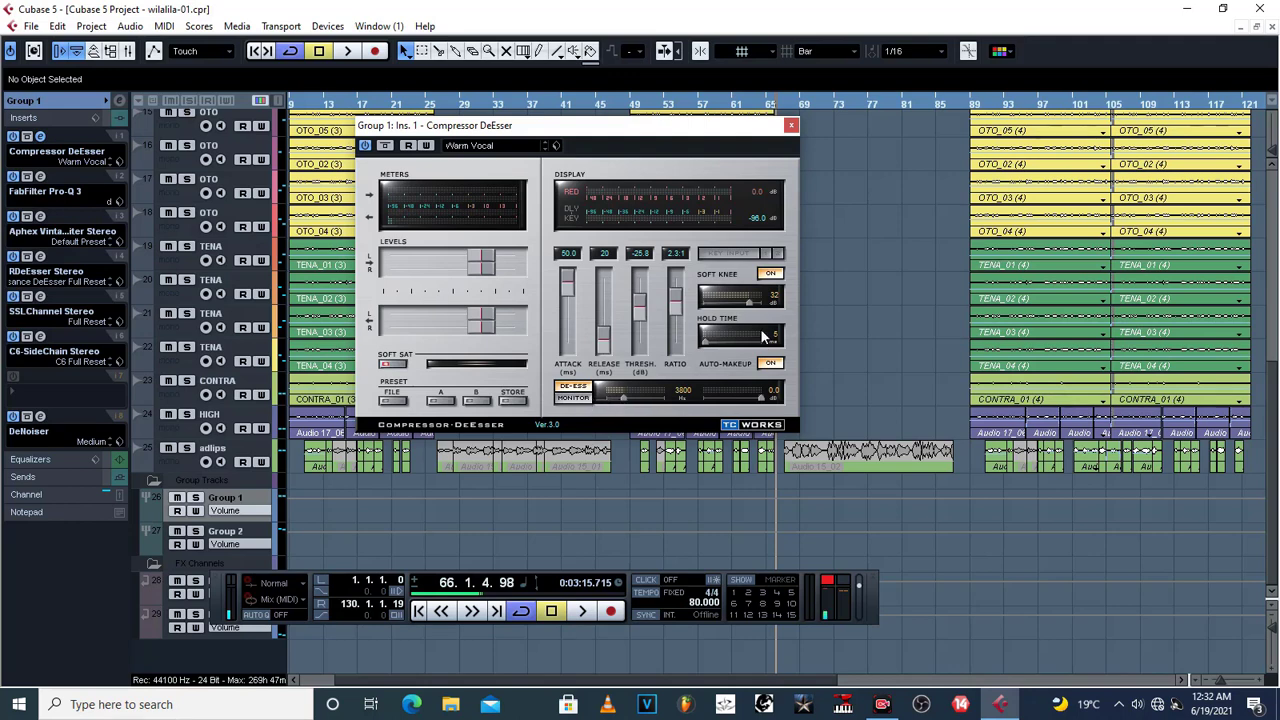
click(791, 128)
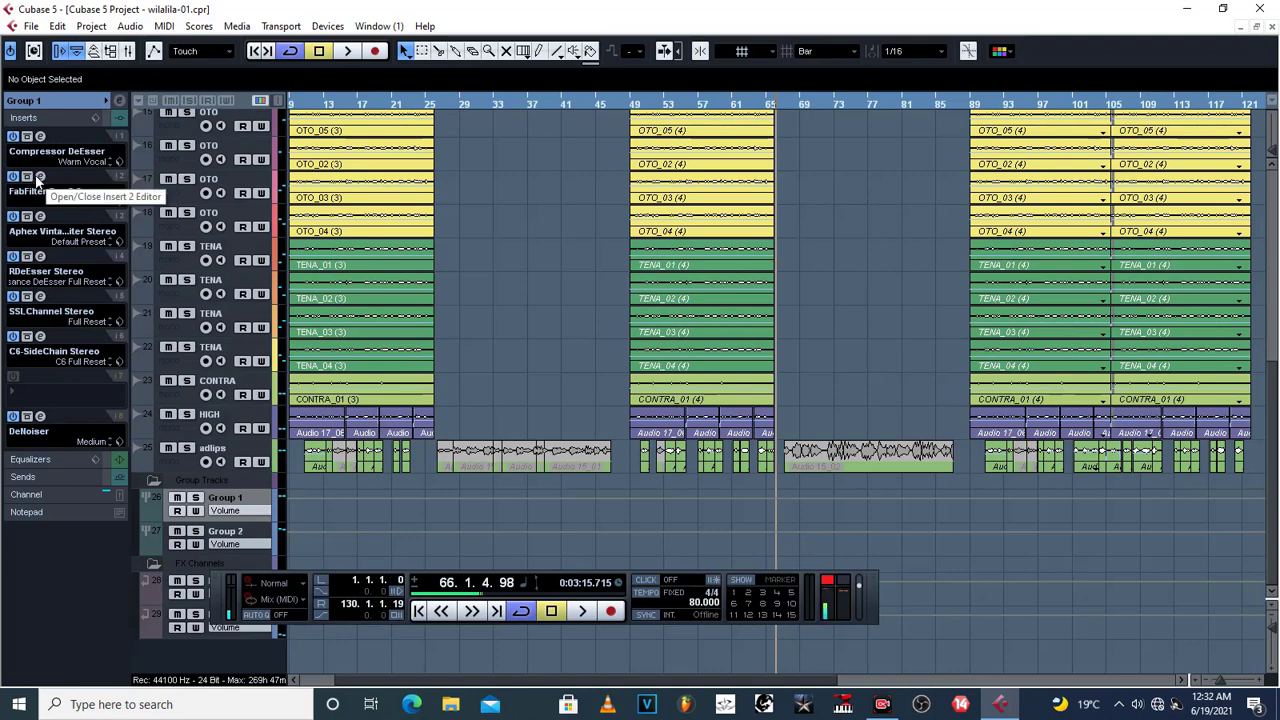
click(40, 137)
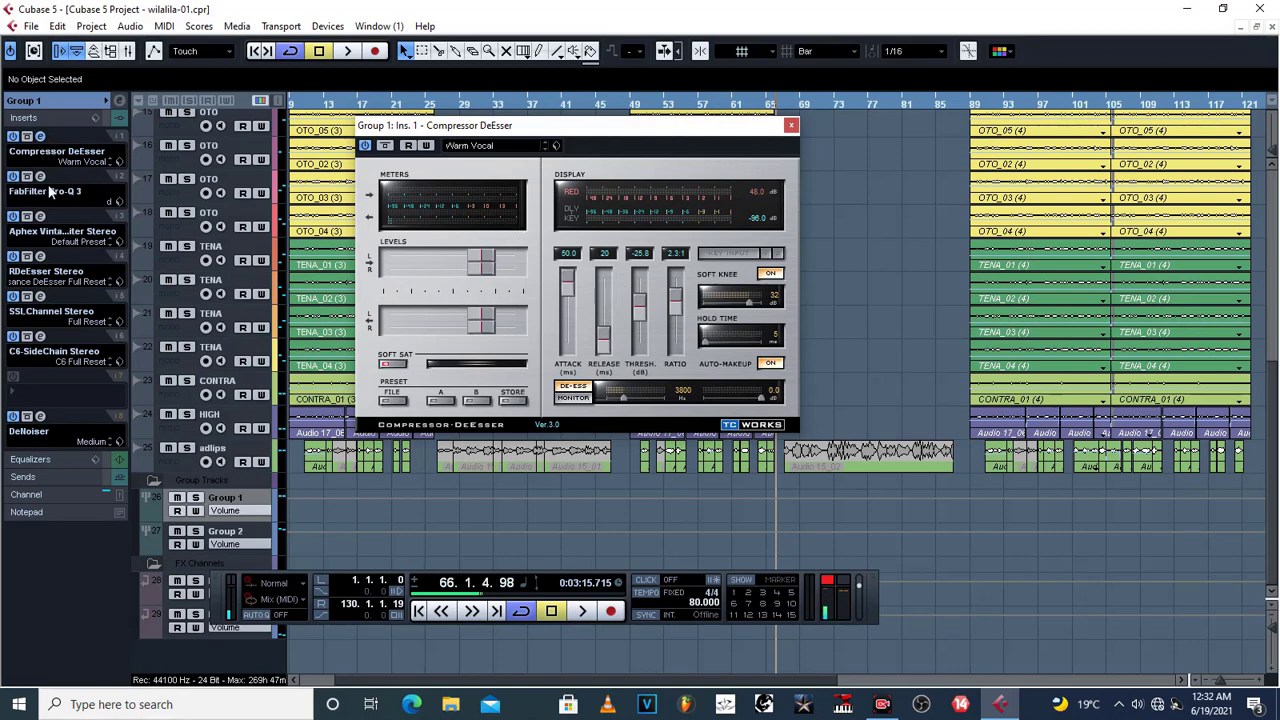
click(791, 126)
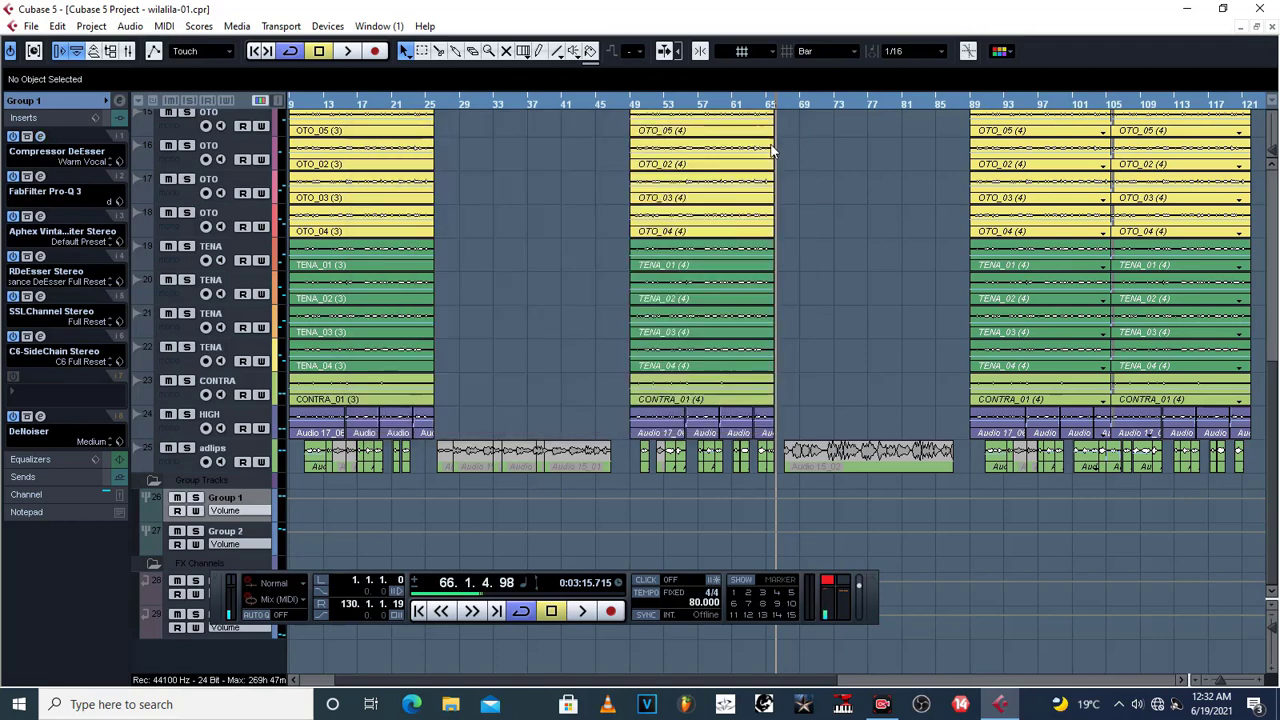
- Examine the low cut and the bell bands around 1 kHz and 2 kHz in Group 1's FabFilter Pro-Q 3 insert
click(41, 178)
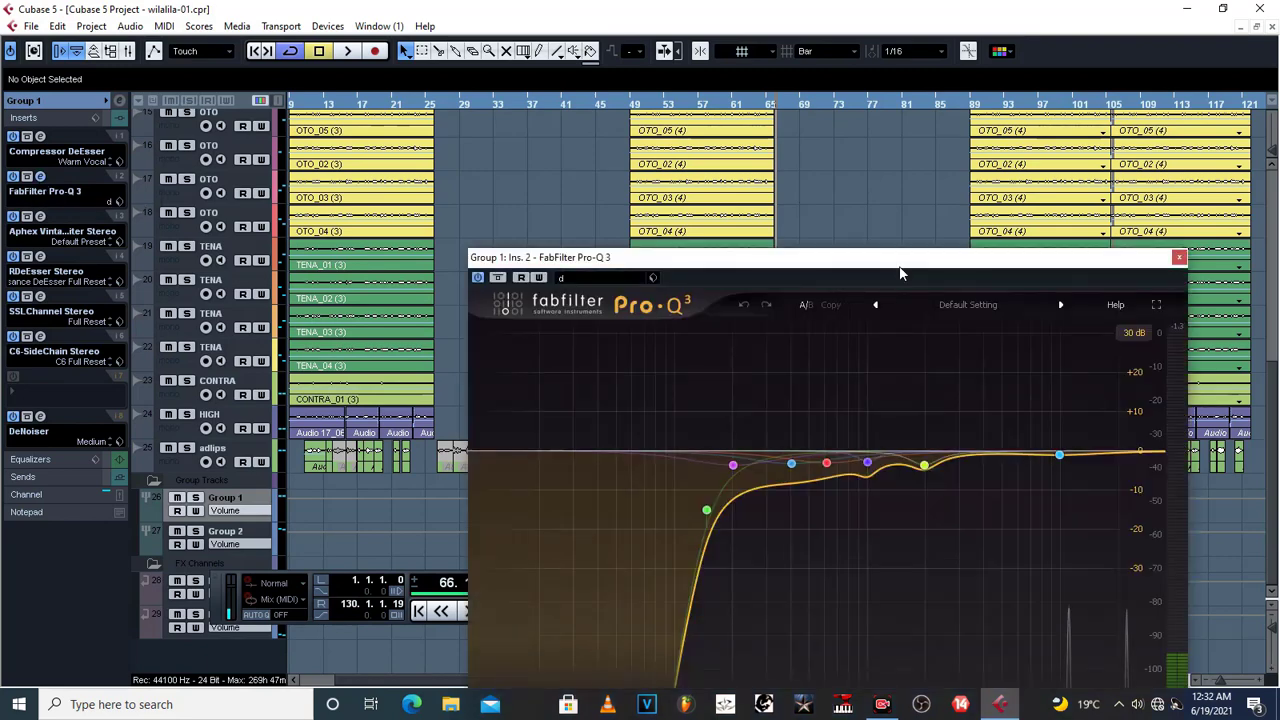
drag(900, 273, 731, 134)
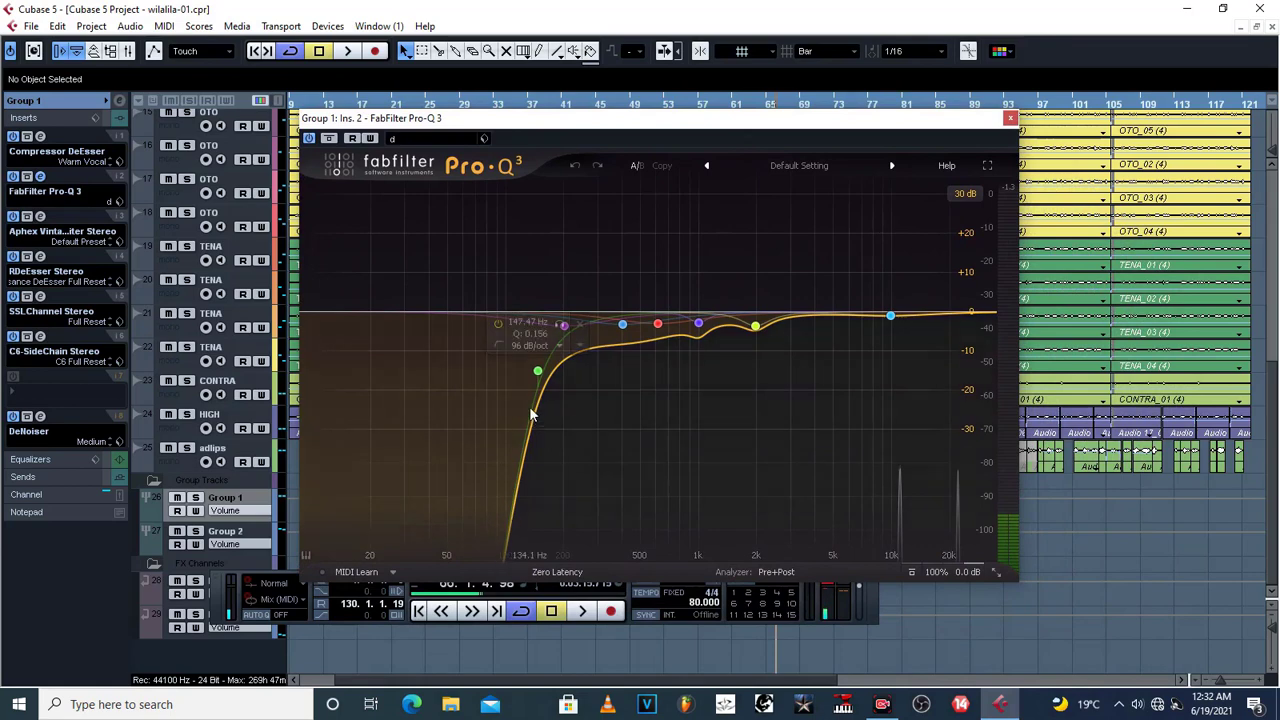
click(538, 372)
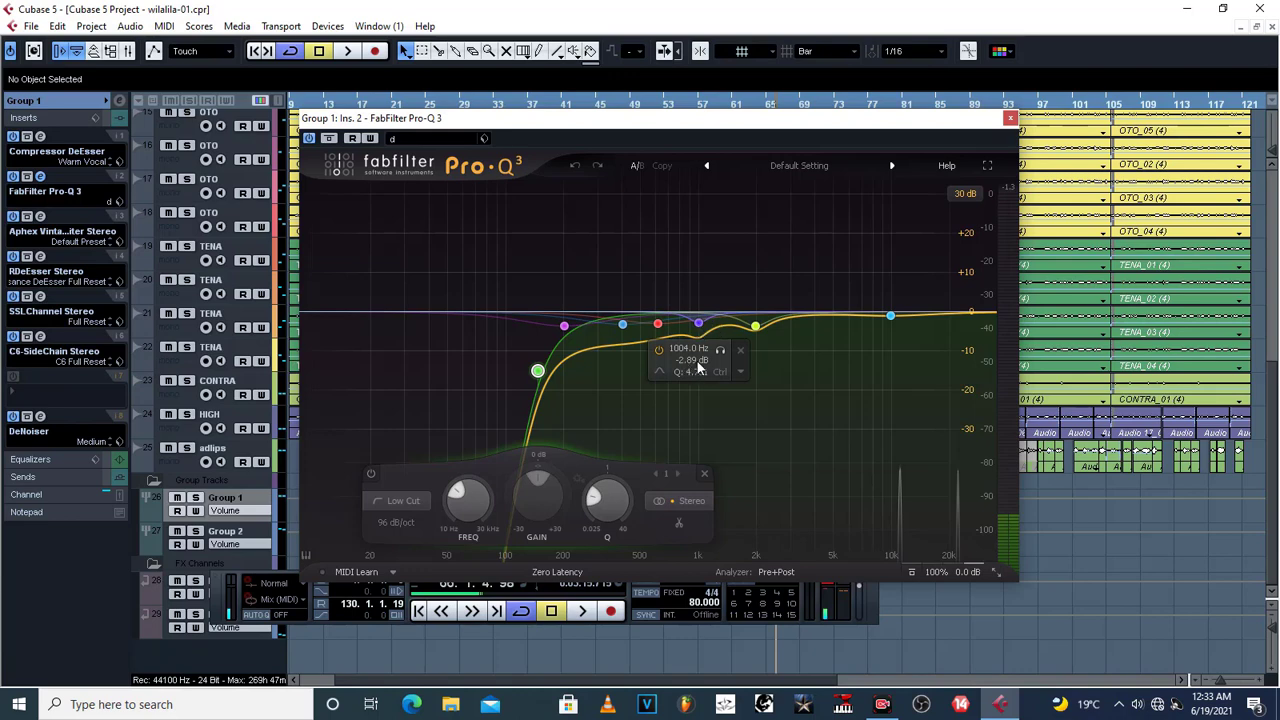
mouse_move(757, 328)
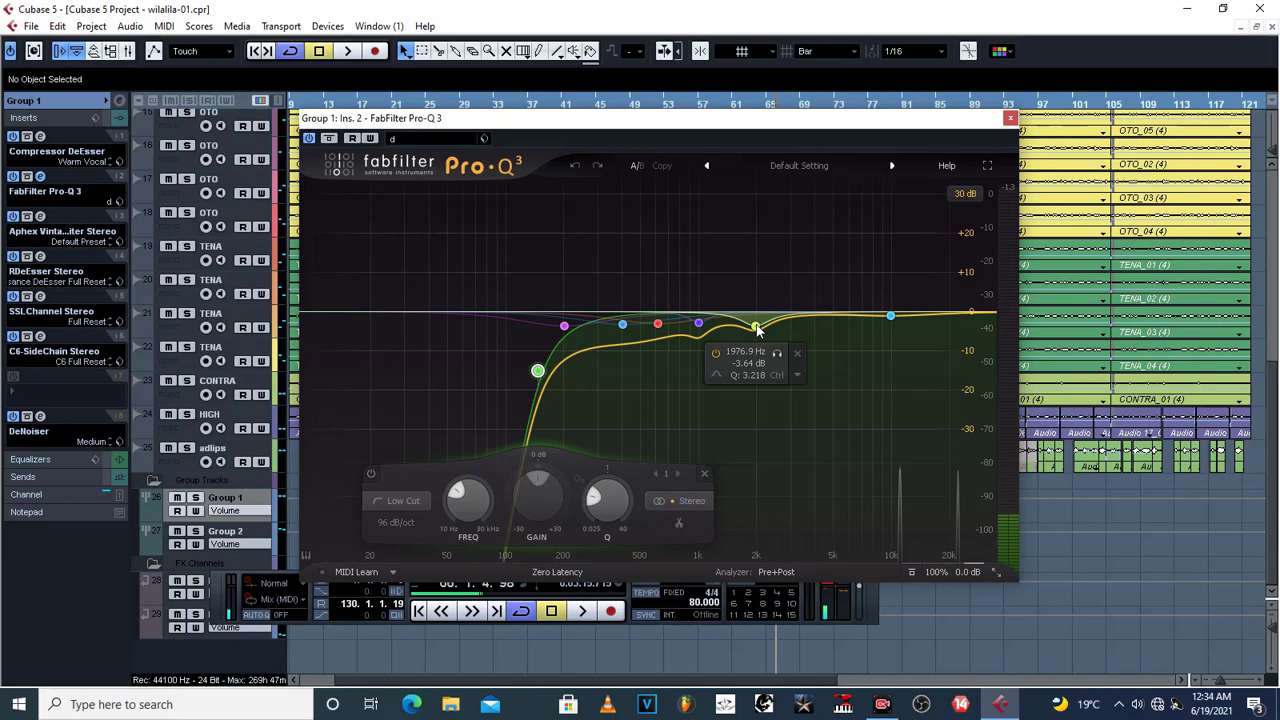
click(756, 328)
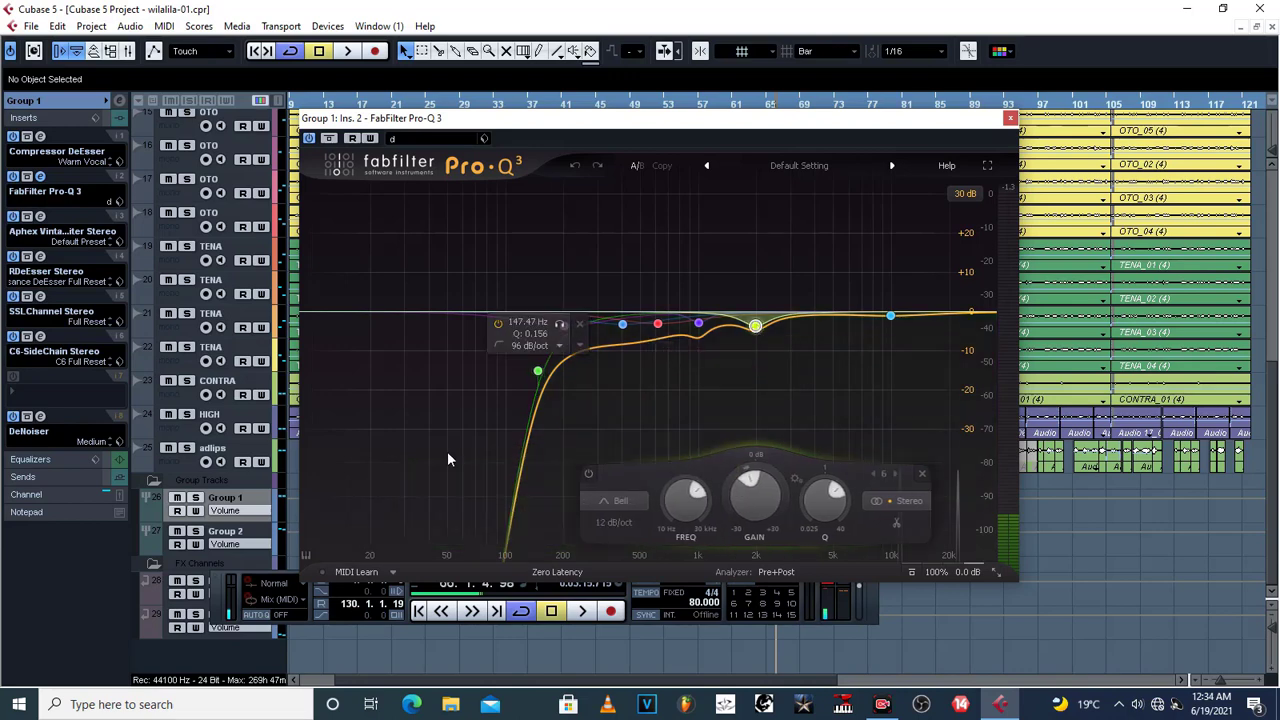
- Solo Group 1 and save its Pro-Q 3 settings over the existing preset d
click(196, 497)
mouse_move(798, 128)
mouse_down()
mouse_move(846, 339)
mouse_move(840, 239)
mouse_move(813, 147)
mouse_up()
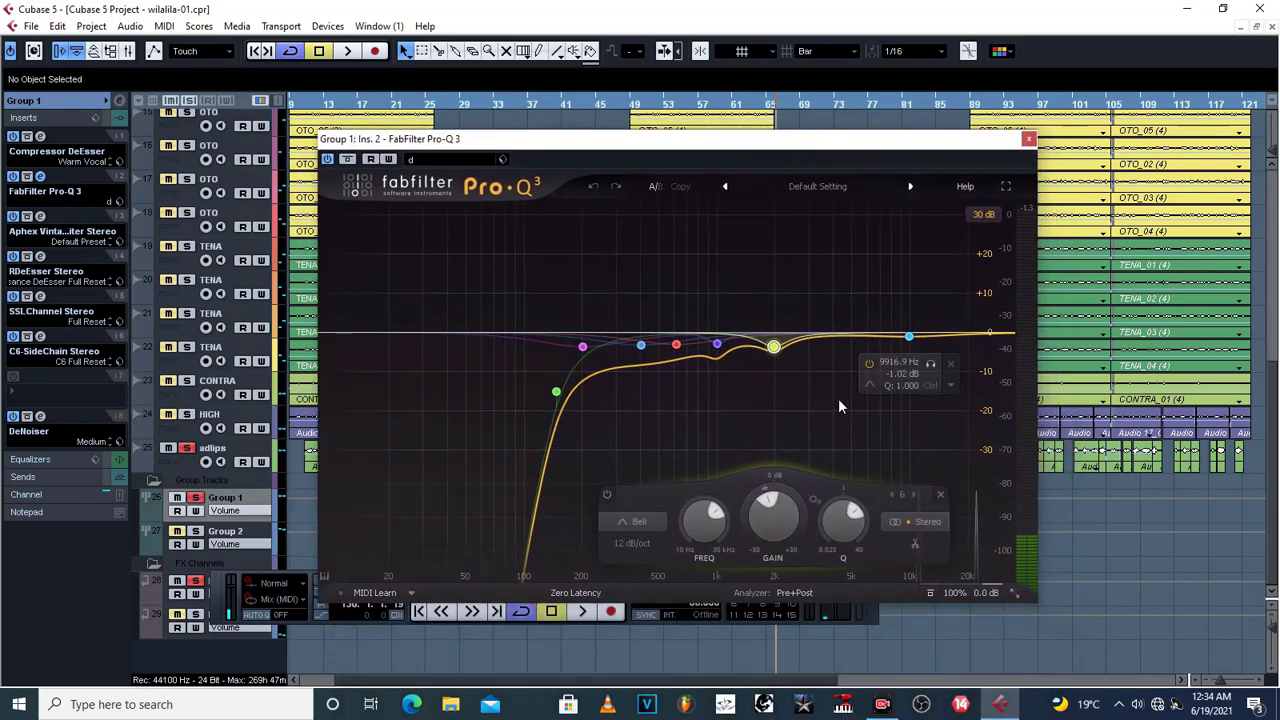
click(505, 160)
click(546, 195)
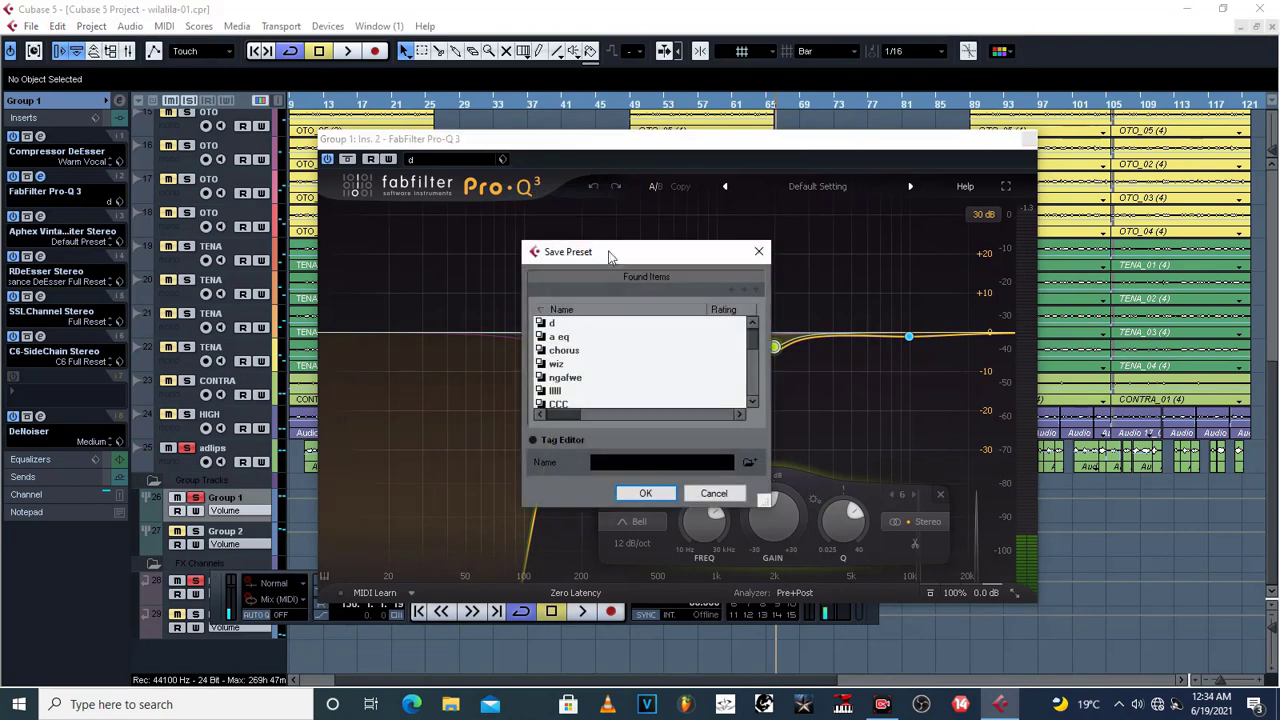
click(558, 328)
click(645, 490)
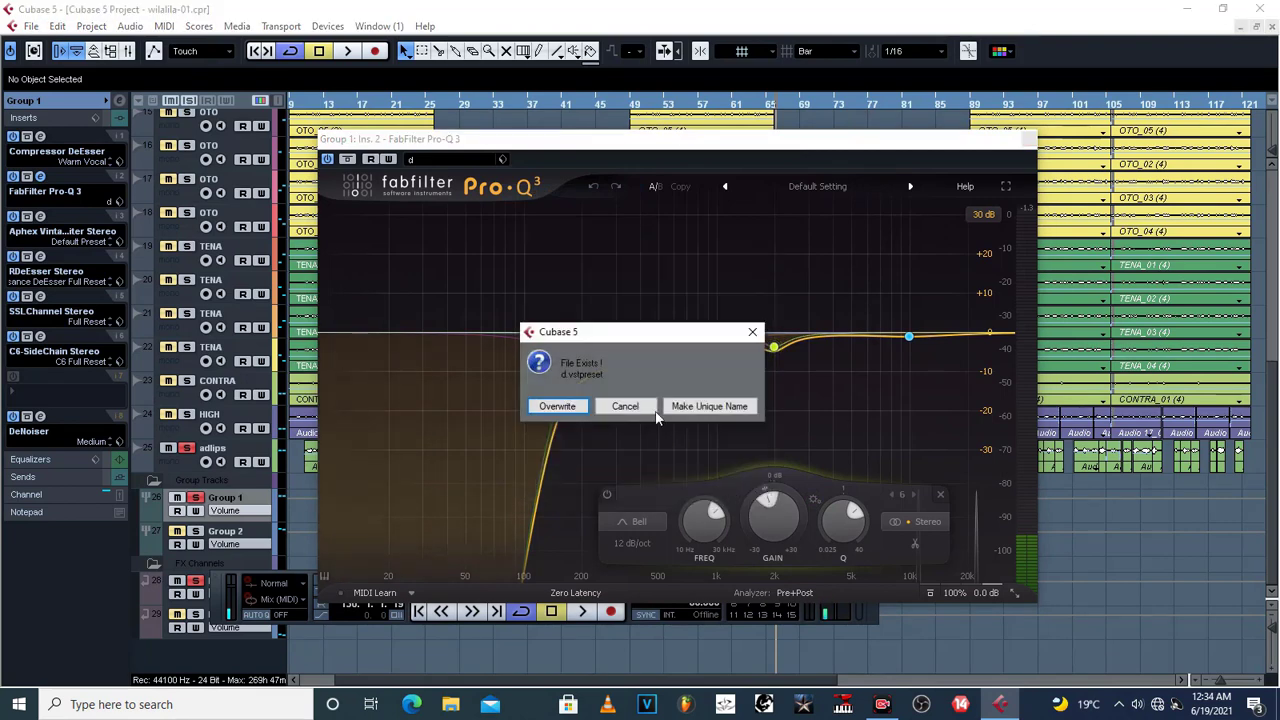
click(592, 408)
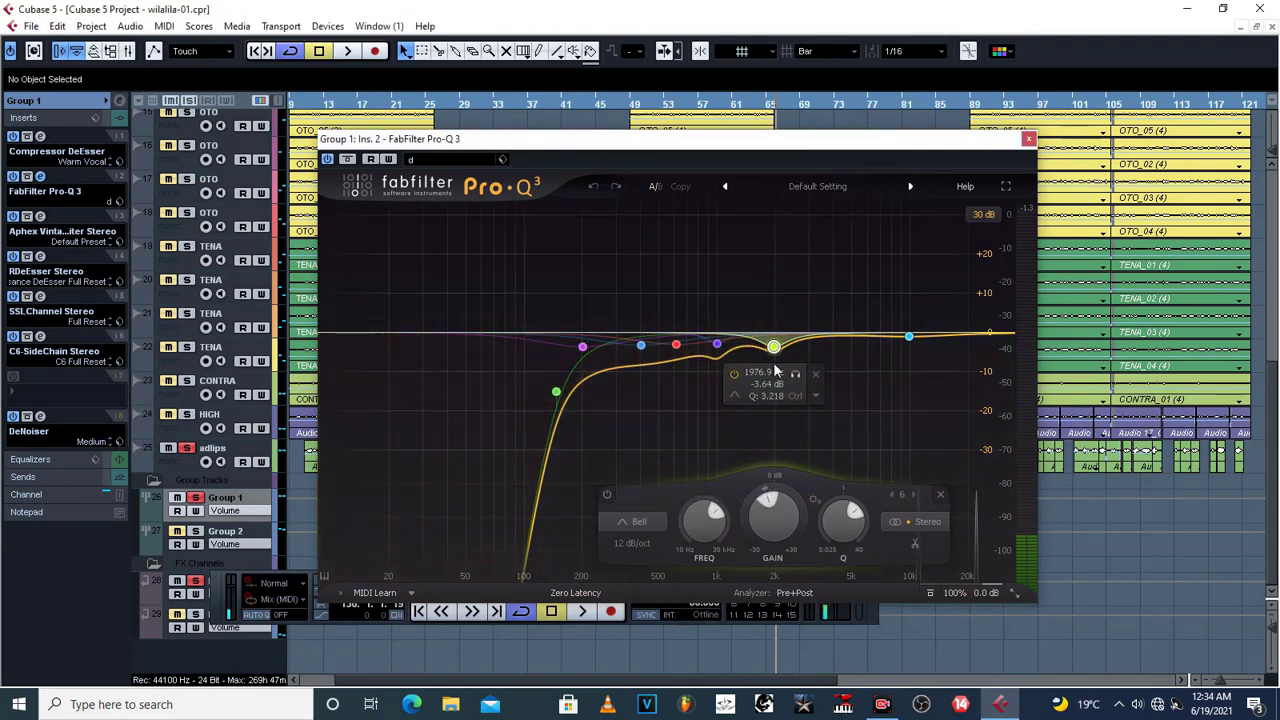
- Audition band 6 near 2 kHz boosted to +30 dB on the soloed vocals and return it to a slight cut
mouse_move(769, 509)
key(space)
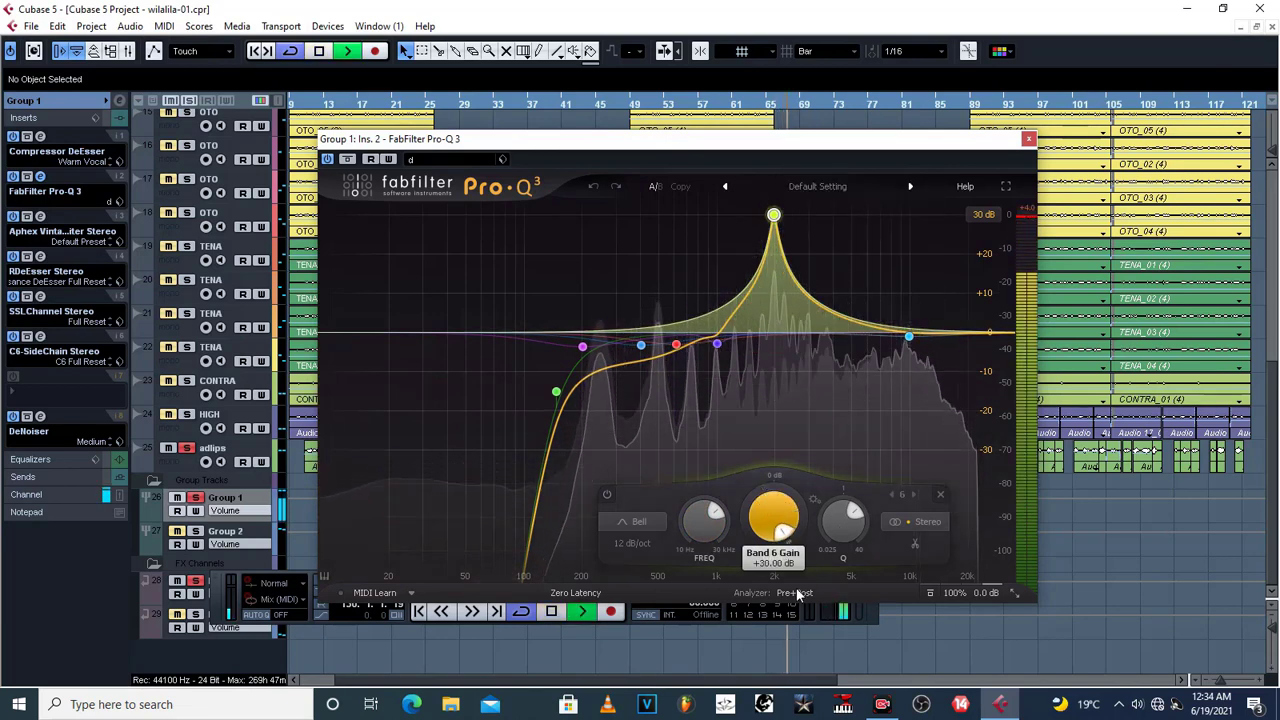
key(space)
double_click(785, 538)
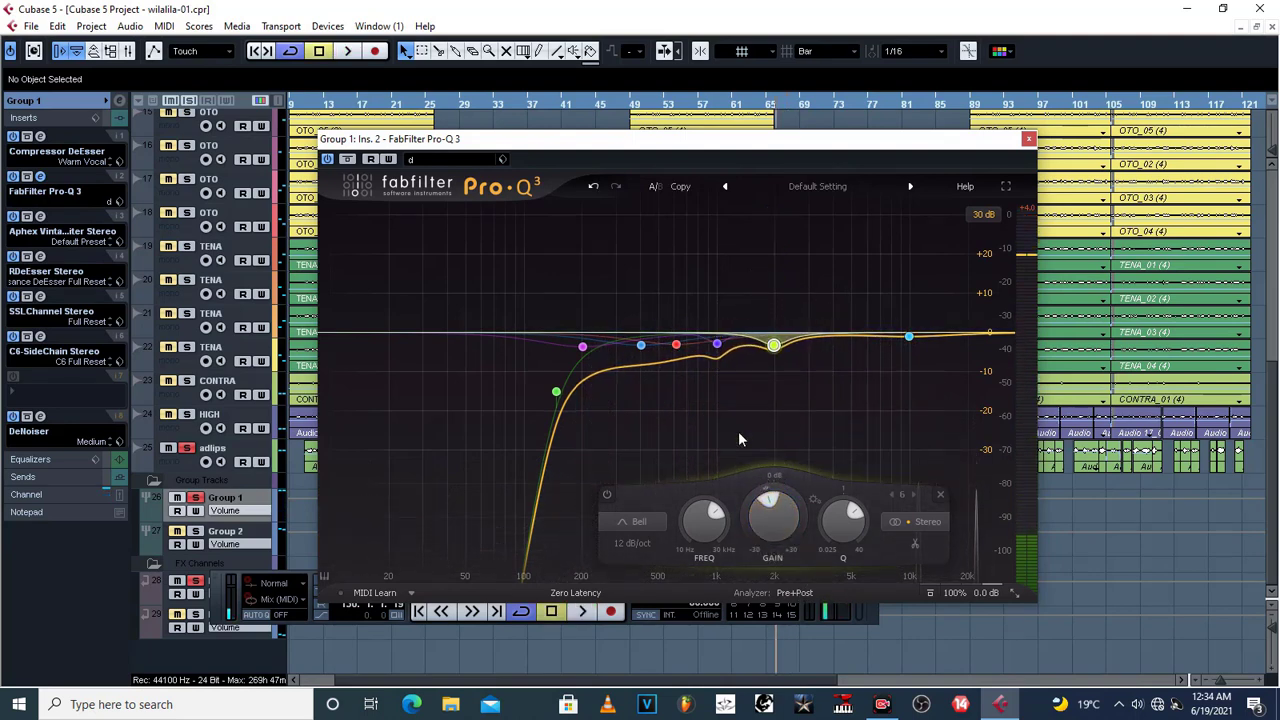
- Audition band 5 at 1004 Hz boosted to +30 dB on the soloed vocals and return it to a slight cut
click(716, 344)
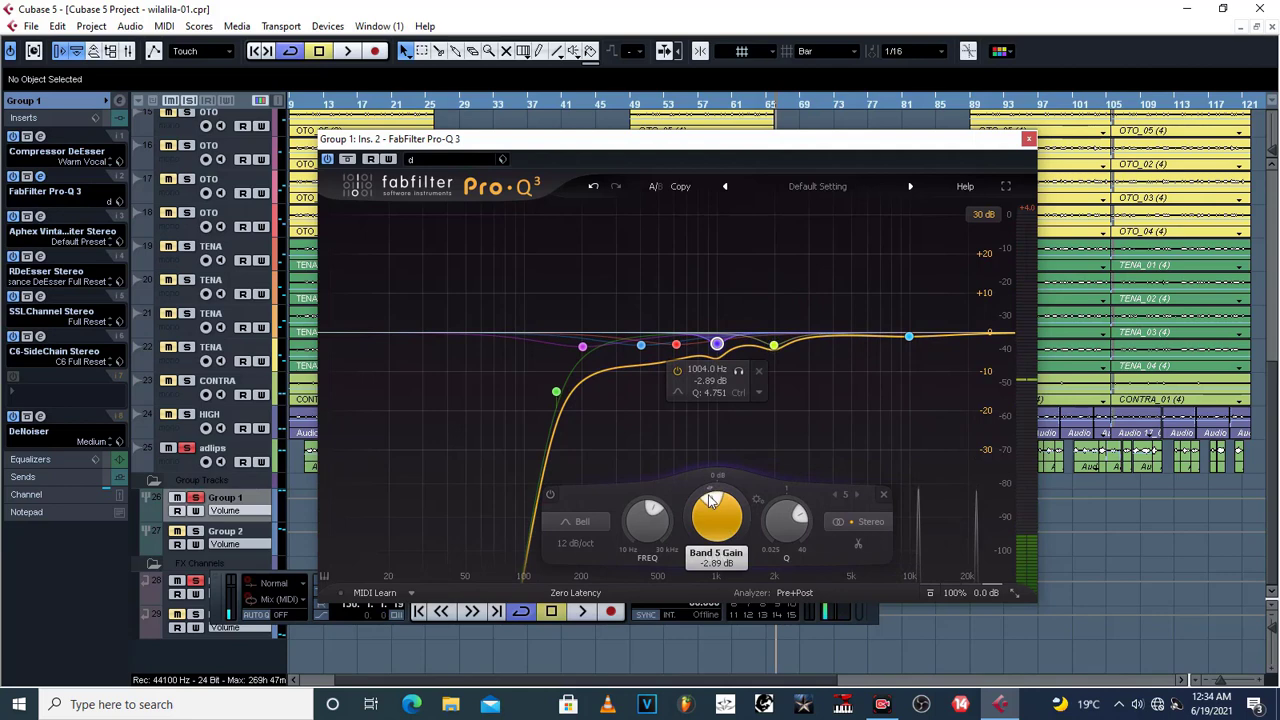
drag(714, 504, 731, 600)
key(space)
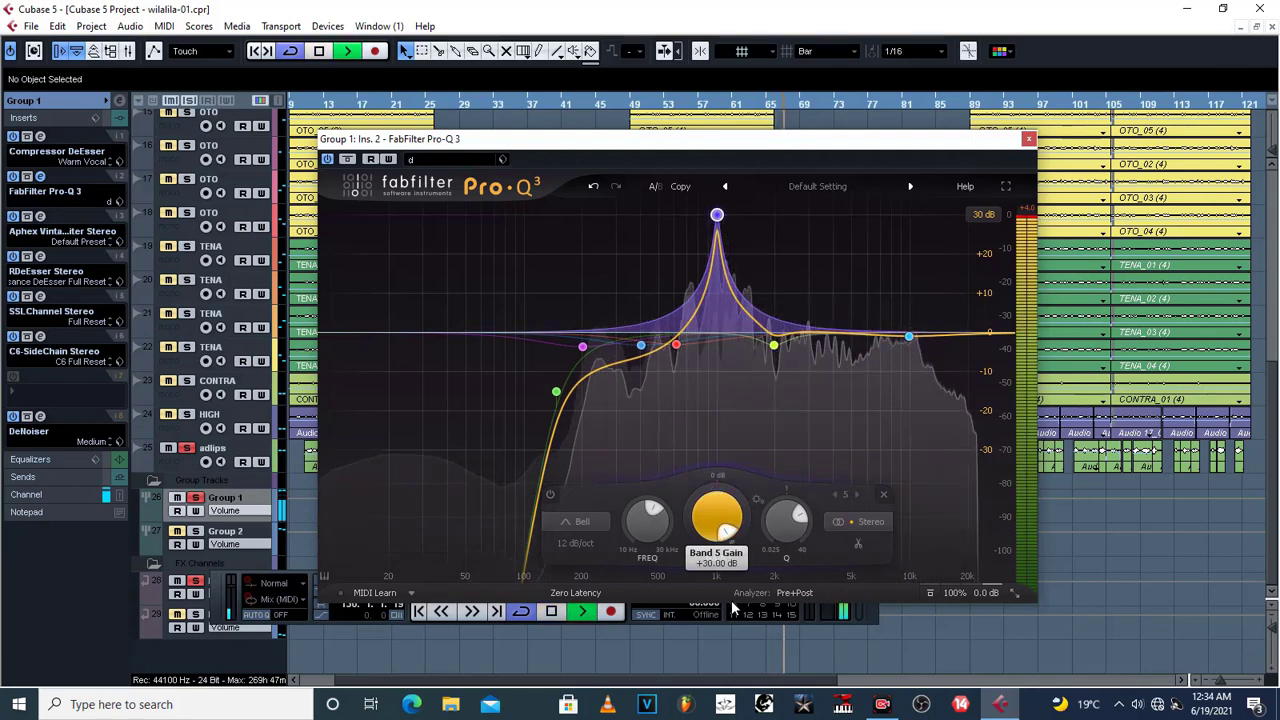
key(space)
drag(727, 539, 705, 579)
- Audition band 4 near 600 Hz boosted on the soloed vocals and return it to a slight cut
click(676, 345)
key(space)
drag(683, 535, 677, 434)
key(space)
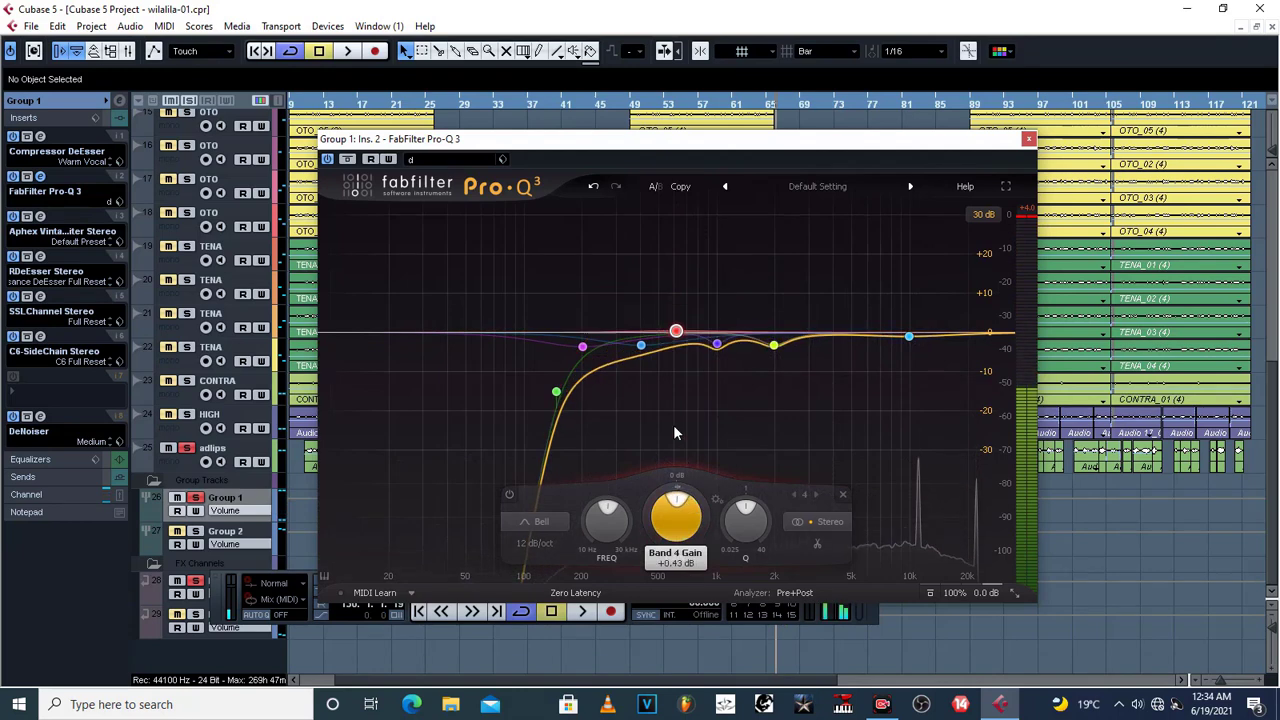
- Audition band 2 at 405.52 Hz boosted to +30 dB on the soloed vocals and return it to a slight cut
click(641, 345)
key(space)
drag(641, 507, 674, 584)
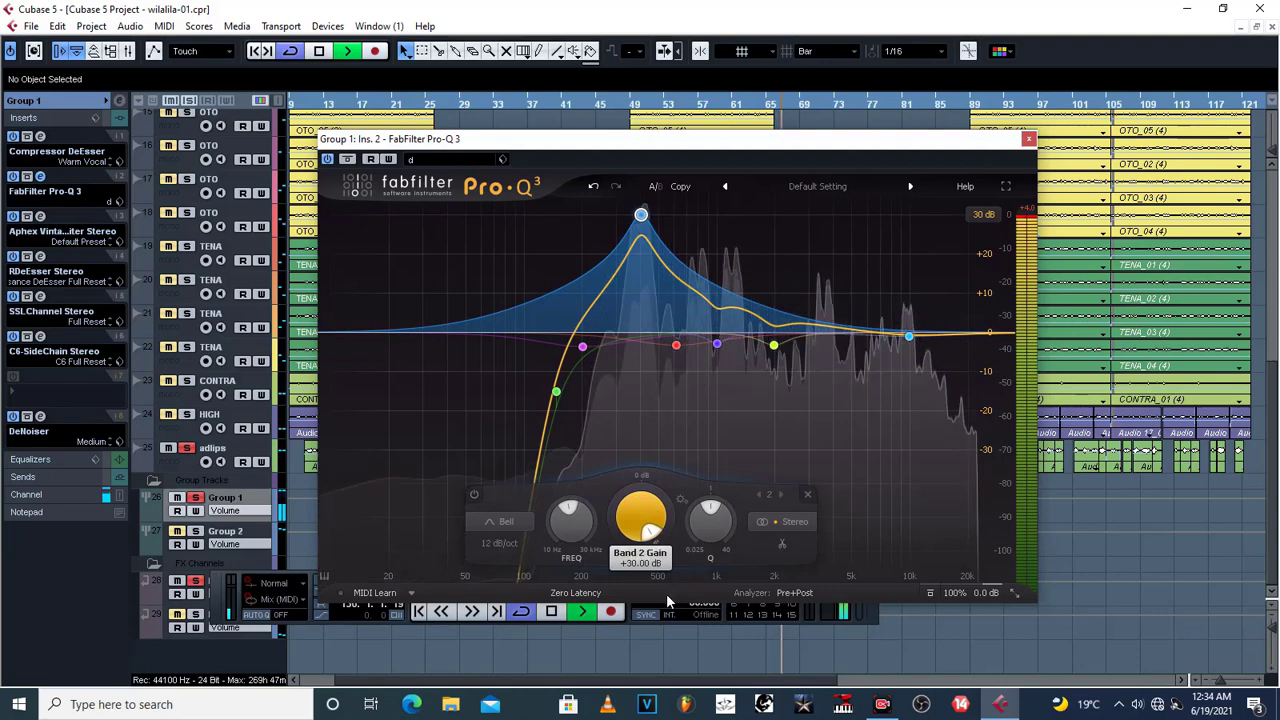
key(space)
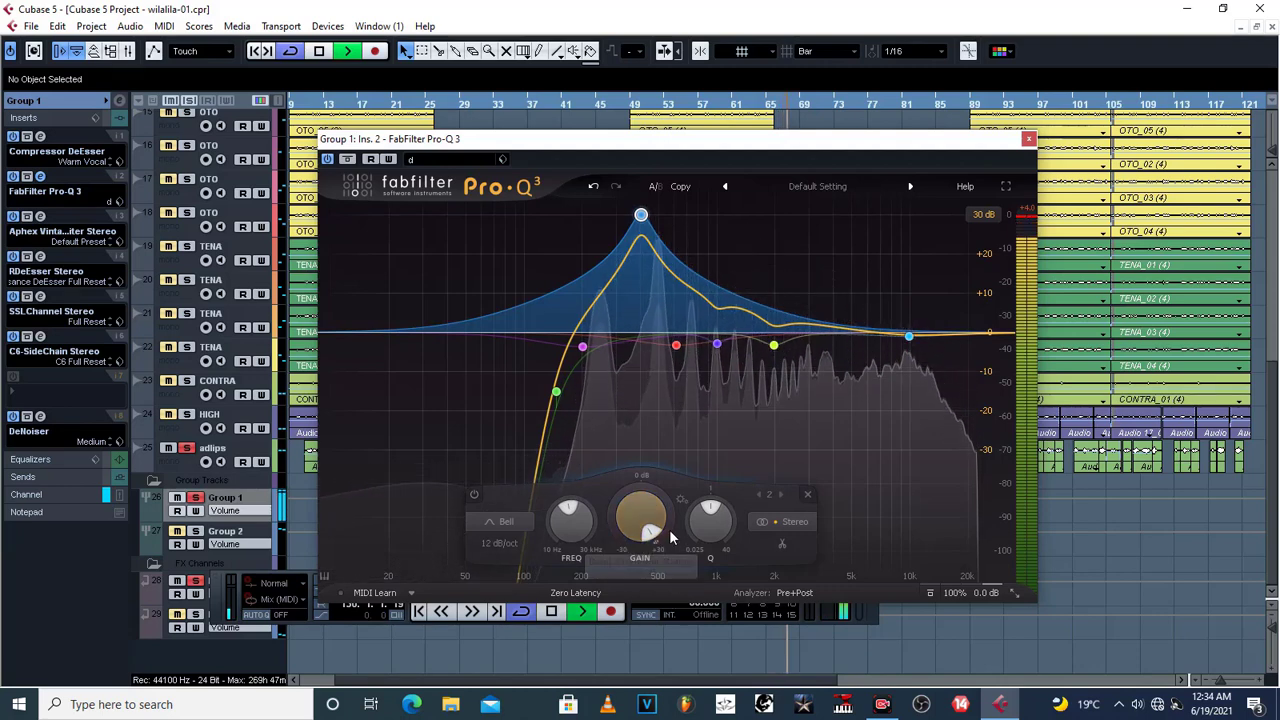
drag(650, 531, 617, 440)
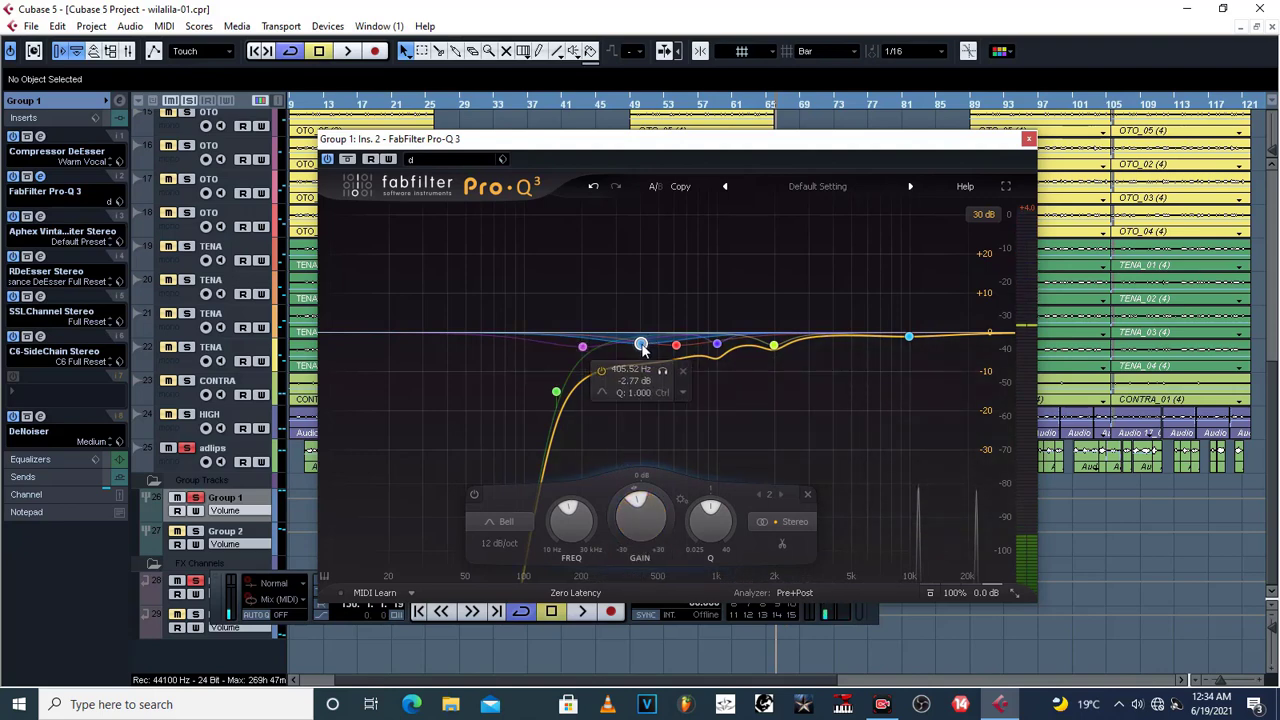
drag(640, 504, 626, 478)
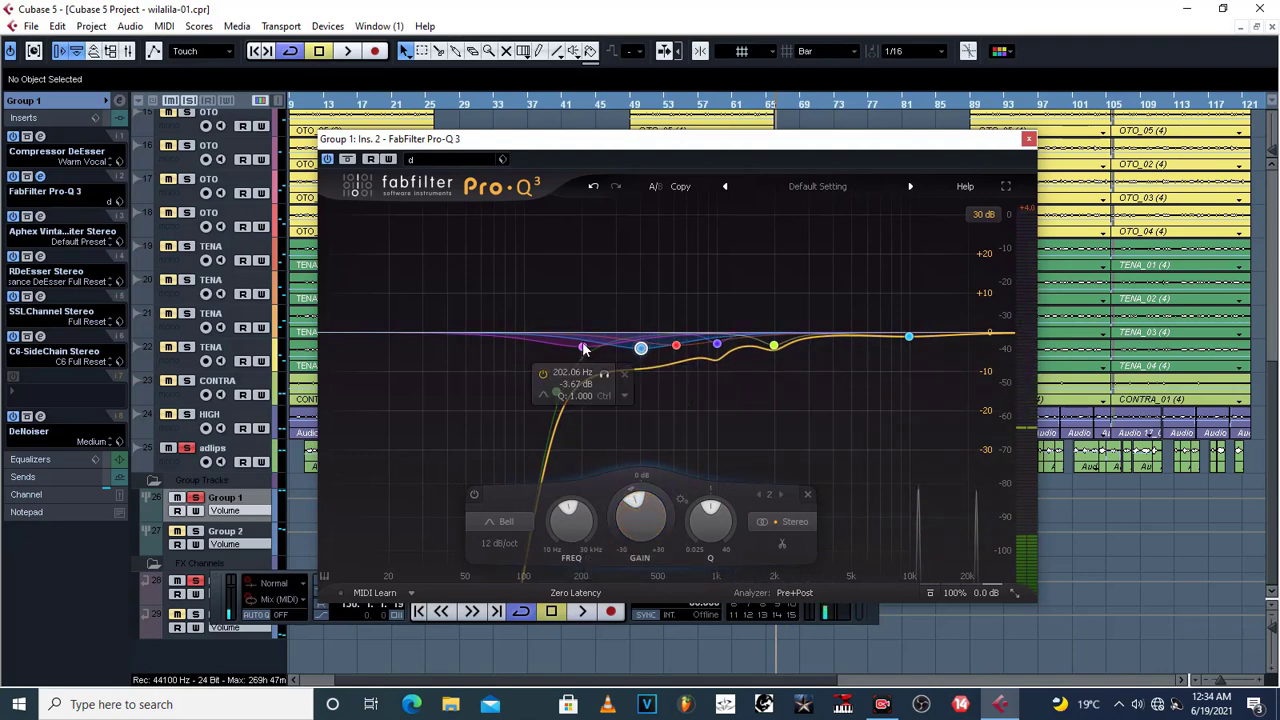
- Audition band 3 at about 202 Hz boosted to +30 dB and return its gain to about -4.19 dB
click(582, 347)
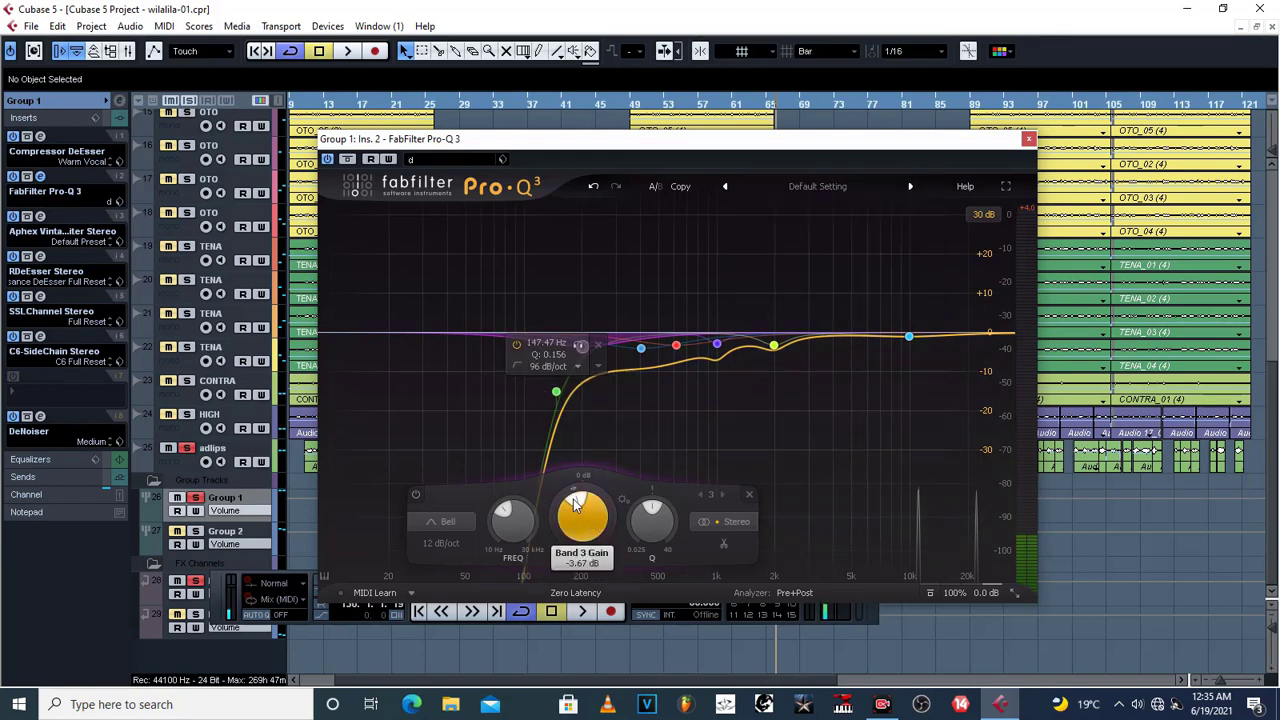
drag(577, 501, 595, 540)
key(space)
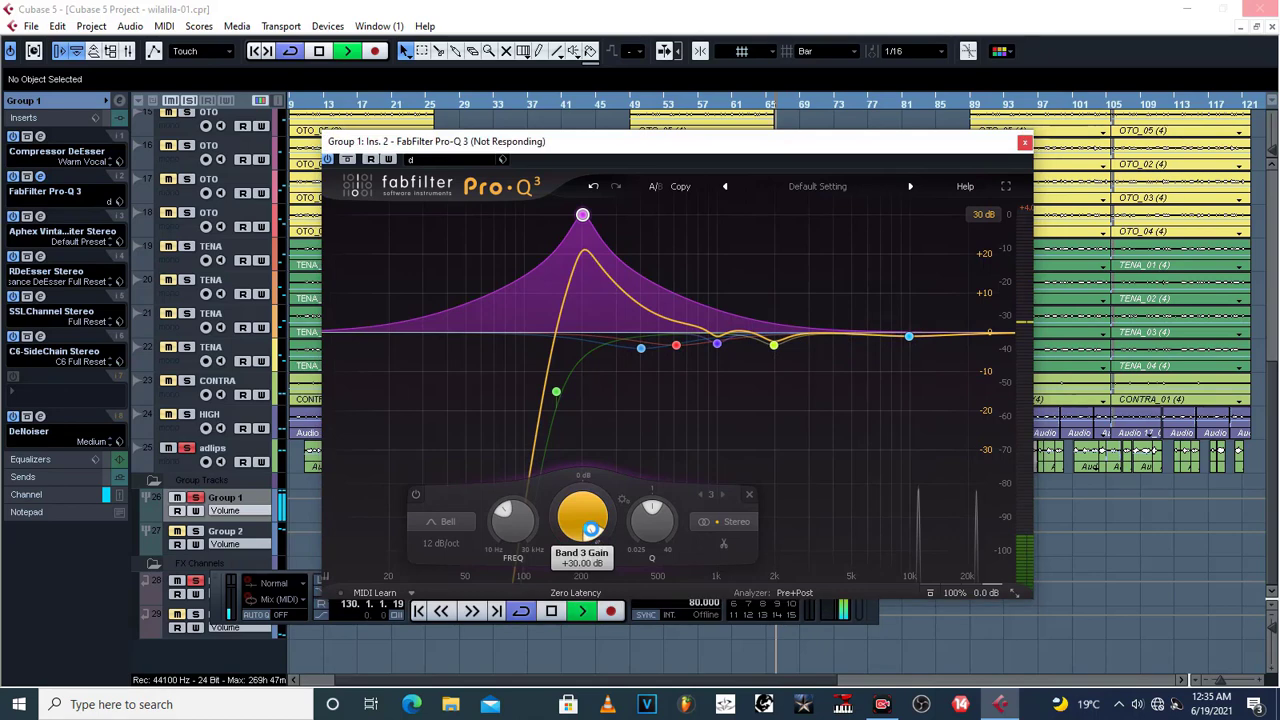
mouse_move(584, 497)
mouse_down()
mouse_move(562, 505)
mouse_move(565, 494)
mouse_up()
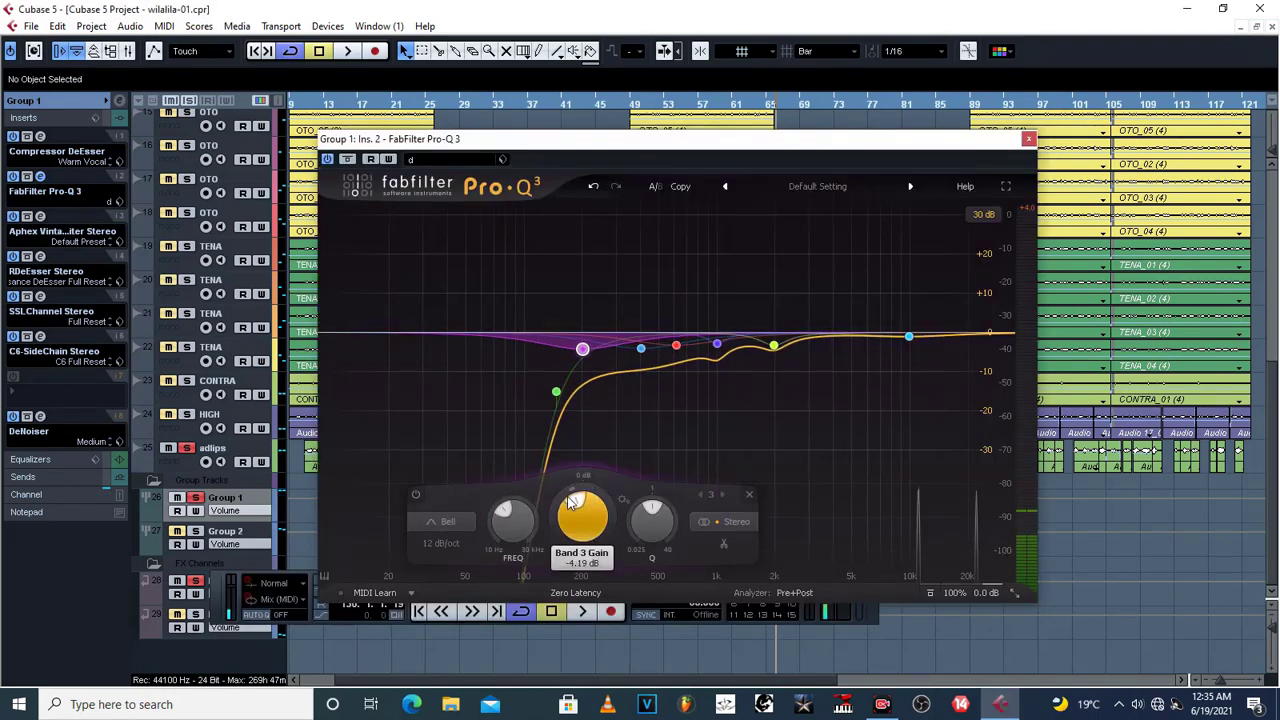
- Audition band 7 at 9916.9 Hz boosted to +30 dB on the soloed vocals and return its gain to -1.35 dB
click(908, 338)
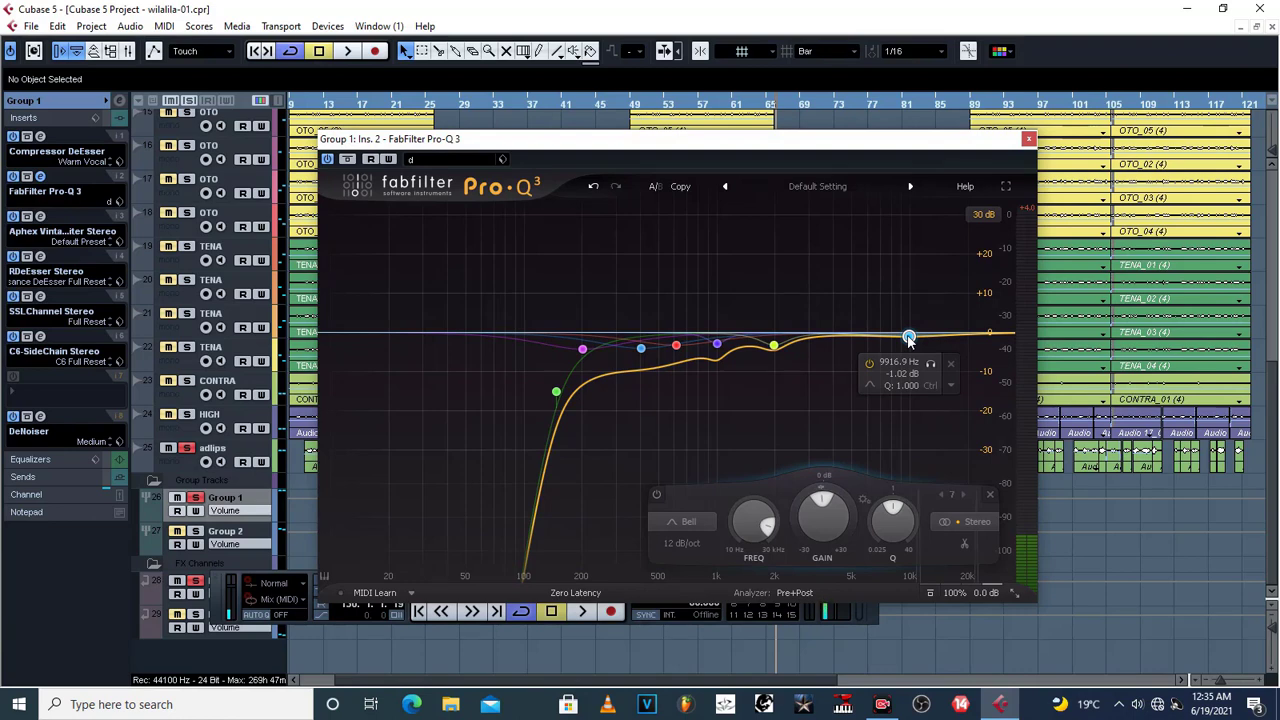
click(794, 594)
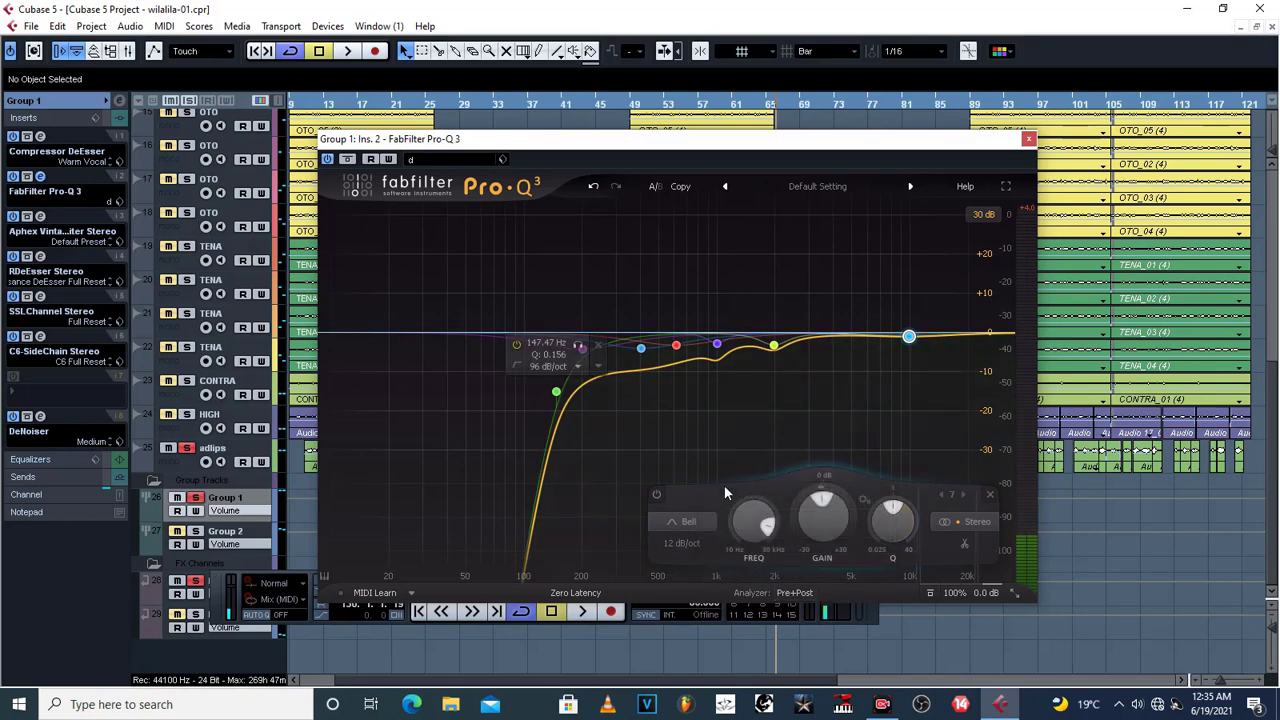
scroll(826, 506, up, 10)
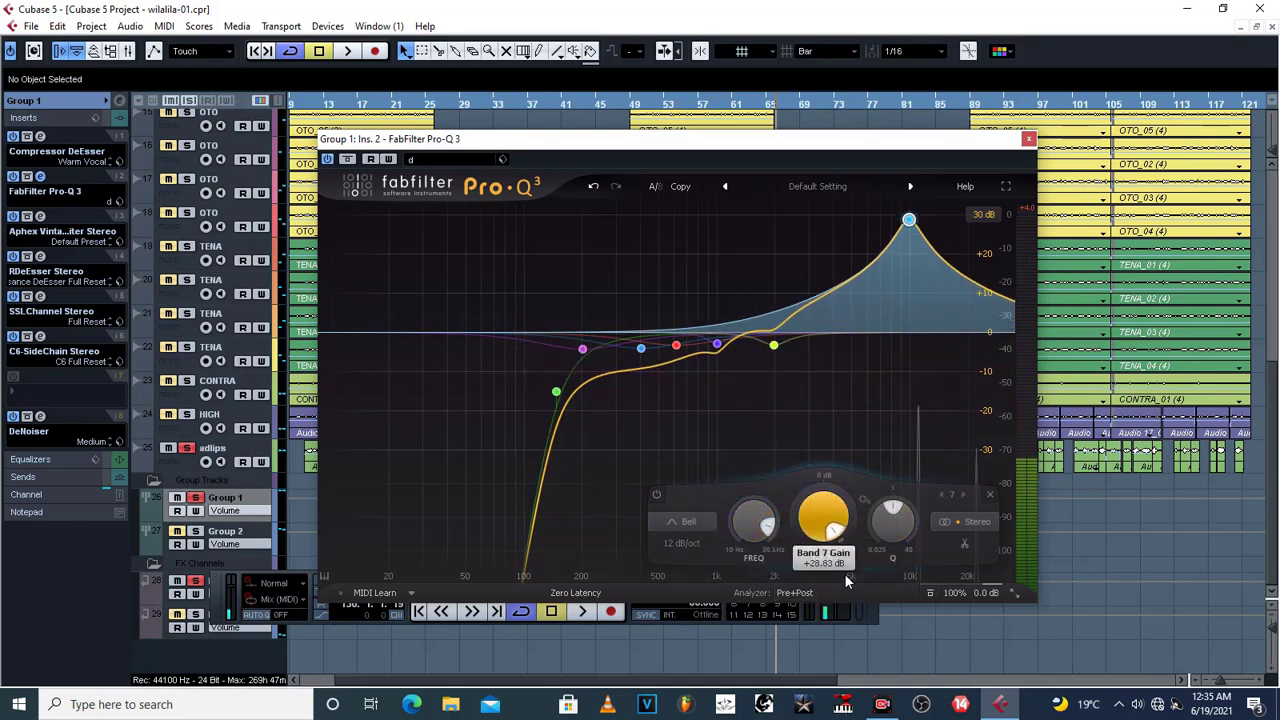
key(space)
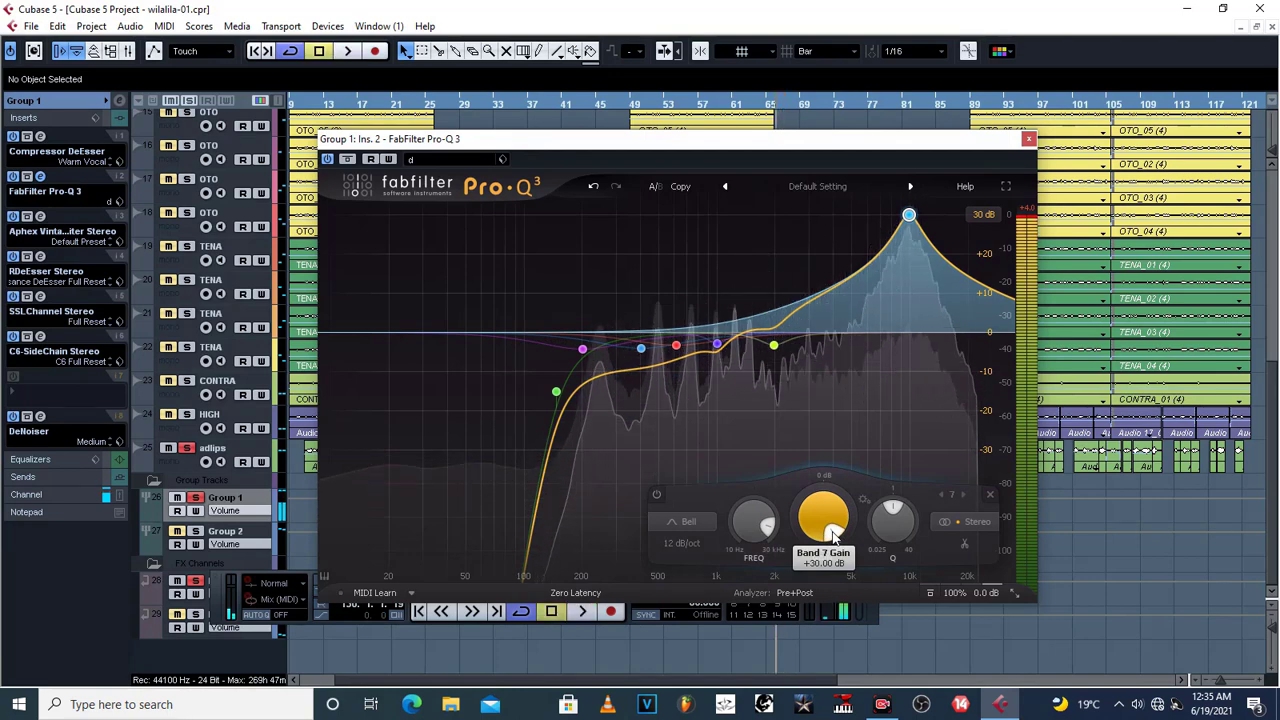
key(space)
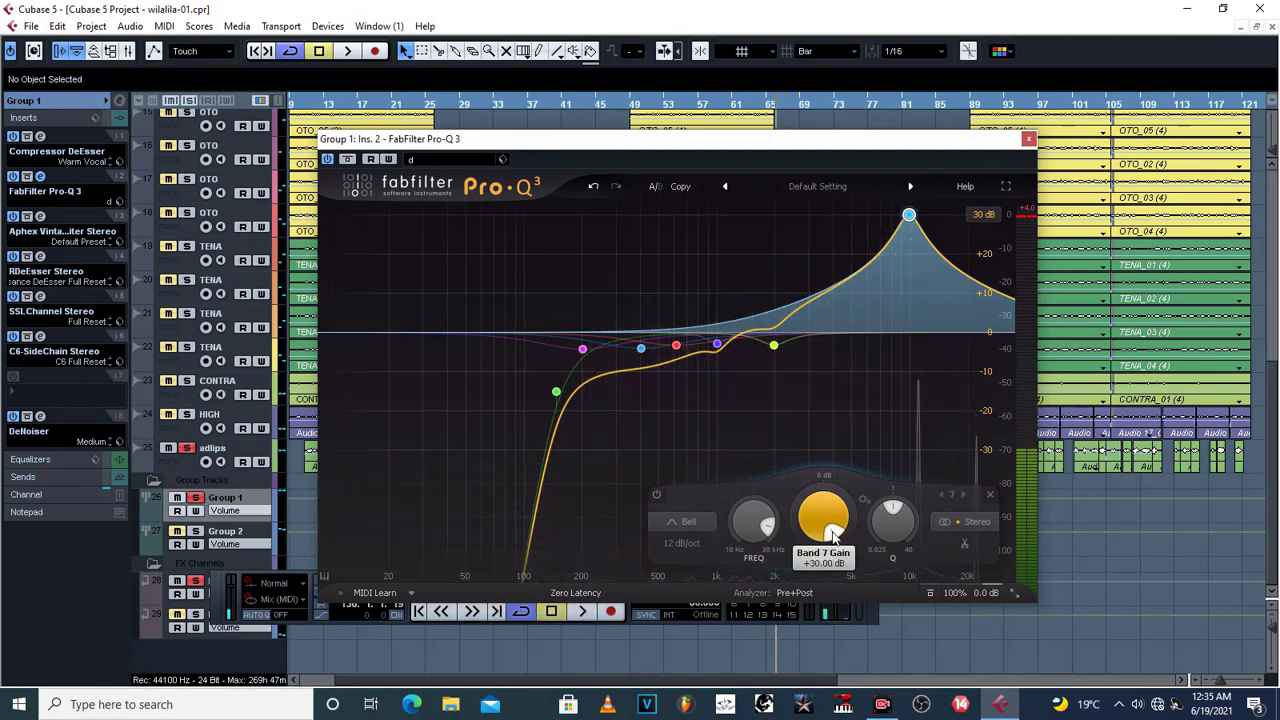
drag(834, 537, 822, 491)
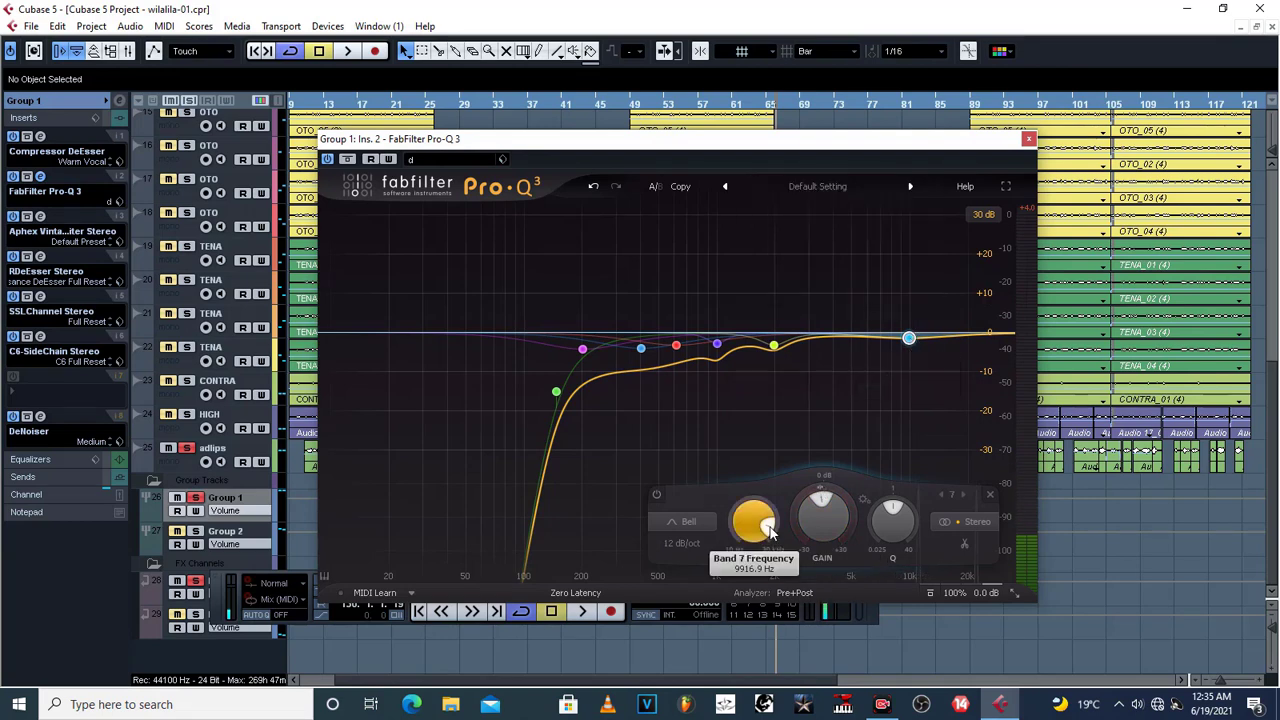
mouse_move(770, 531)
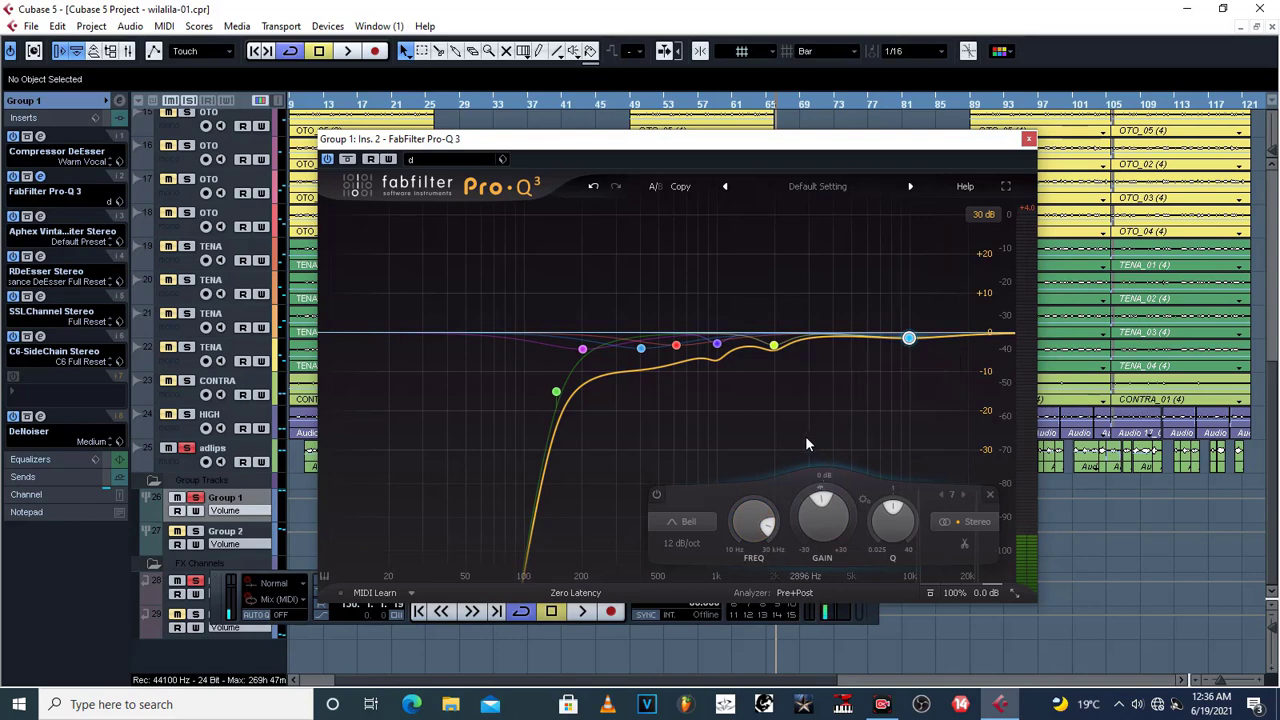
mouse_move(908, 340)
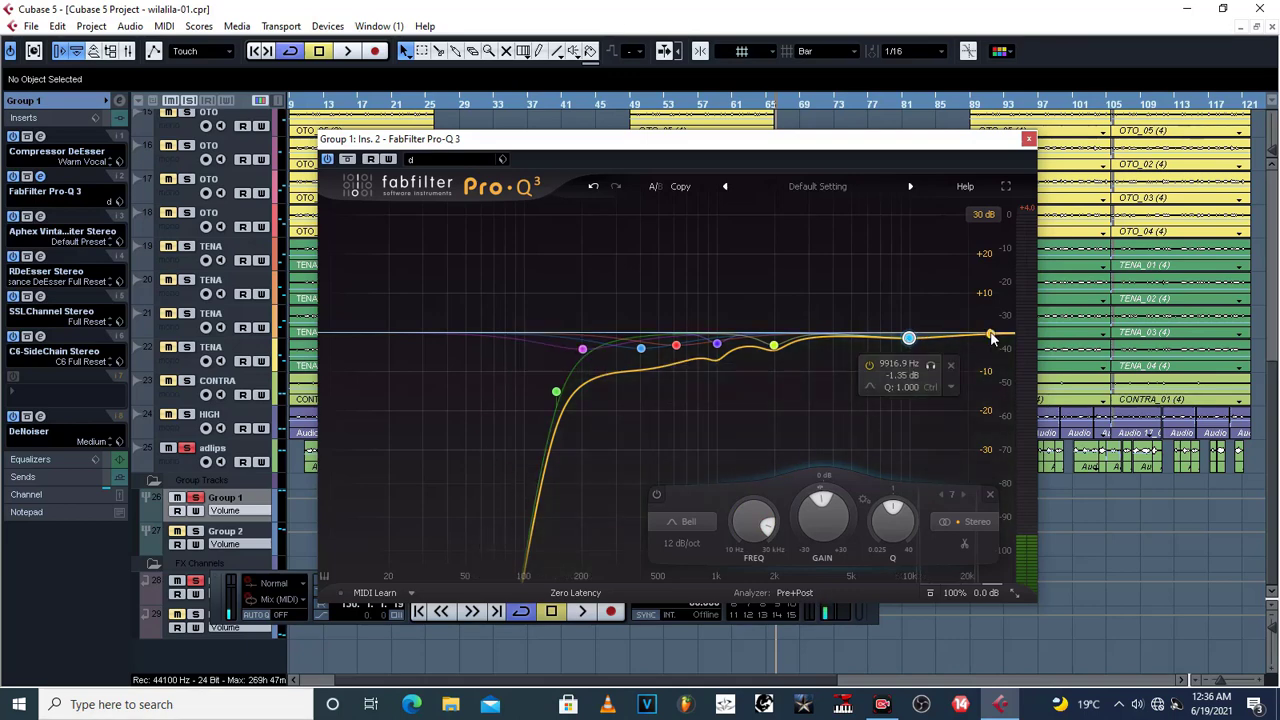
- Reload the saved preset d in Group 1's Pro-Q 3 to restore its band gains, and close the plug-in
click(502, 162)
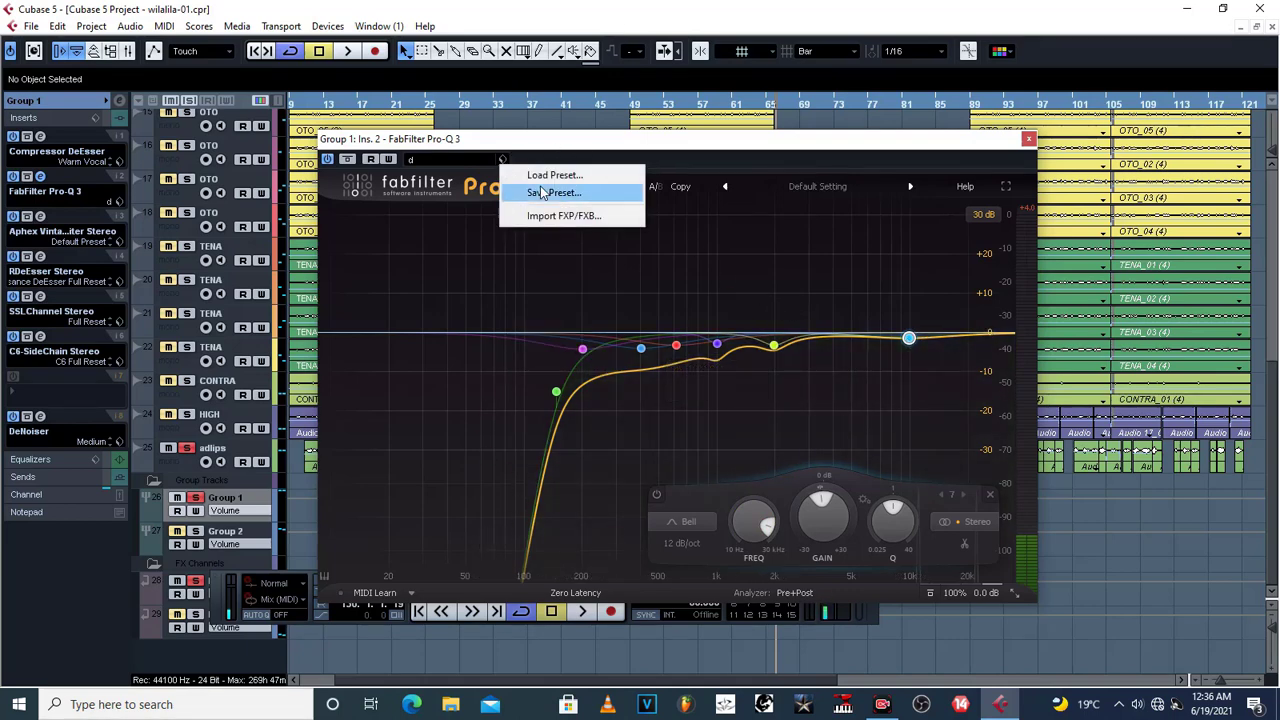
click(530, 176)
scroll(585, 345, up, 10)
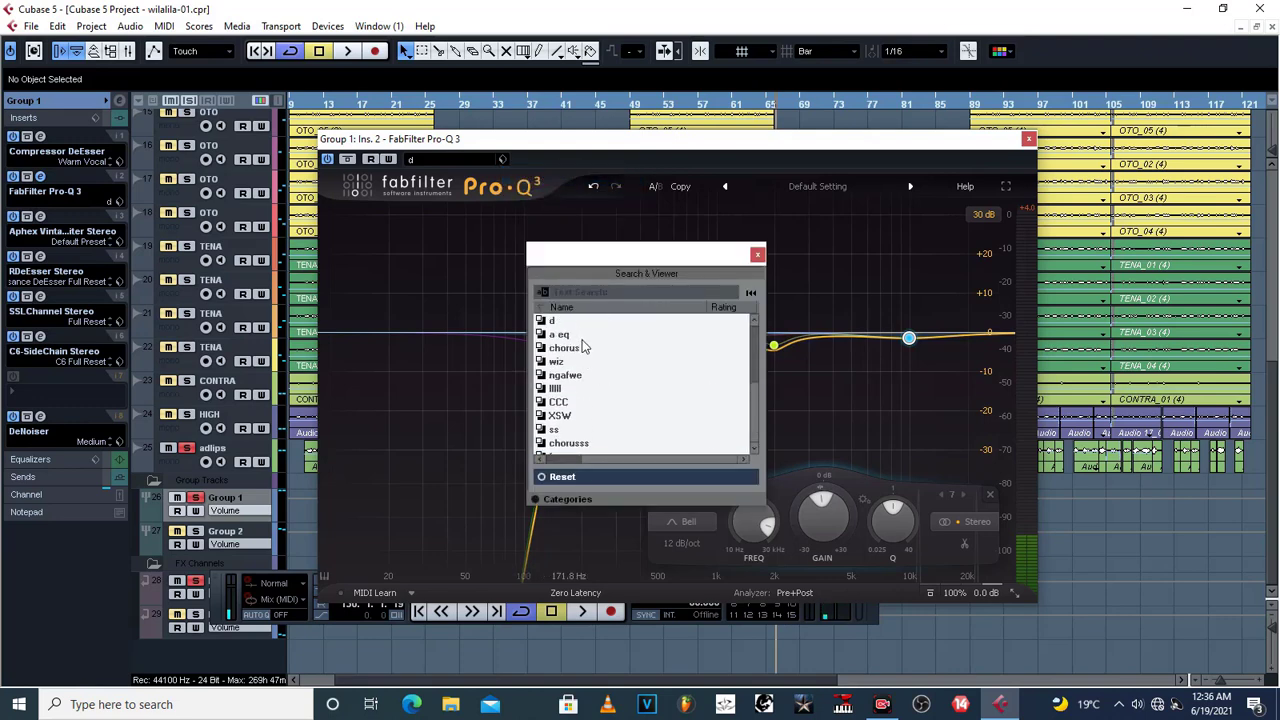
click(556, 322)
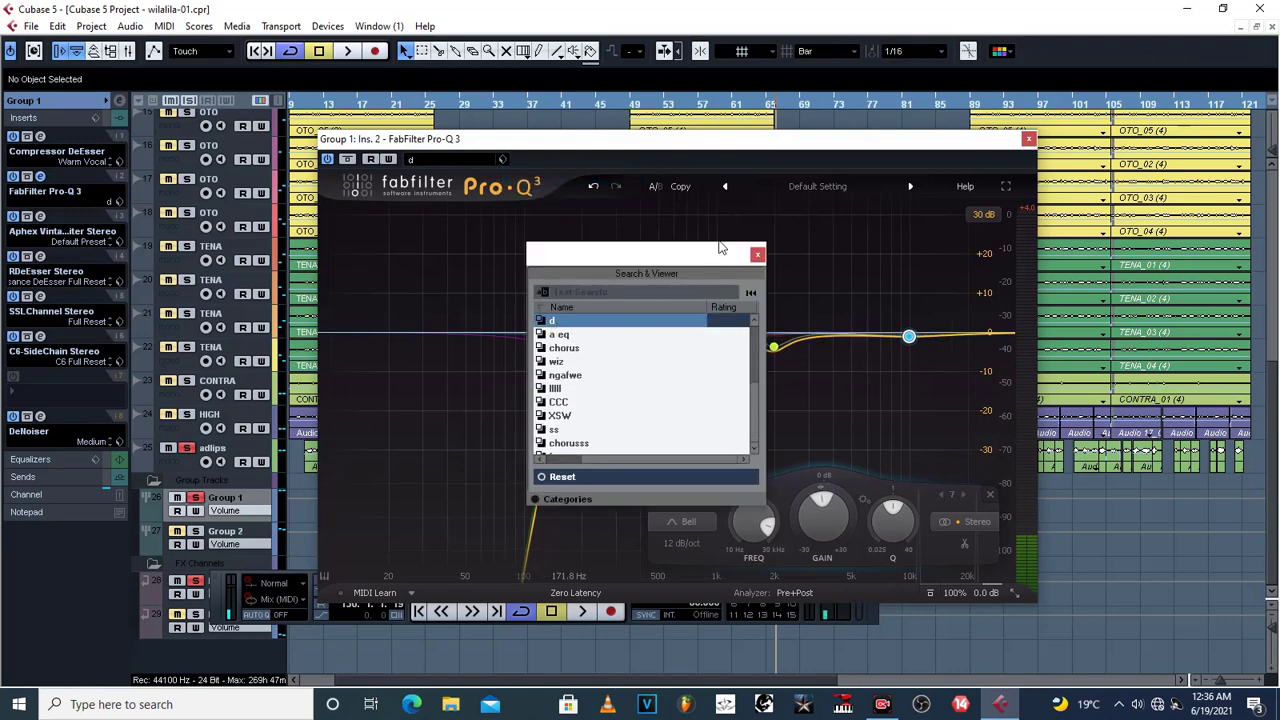
click(757, 254)
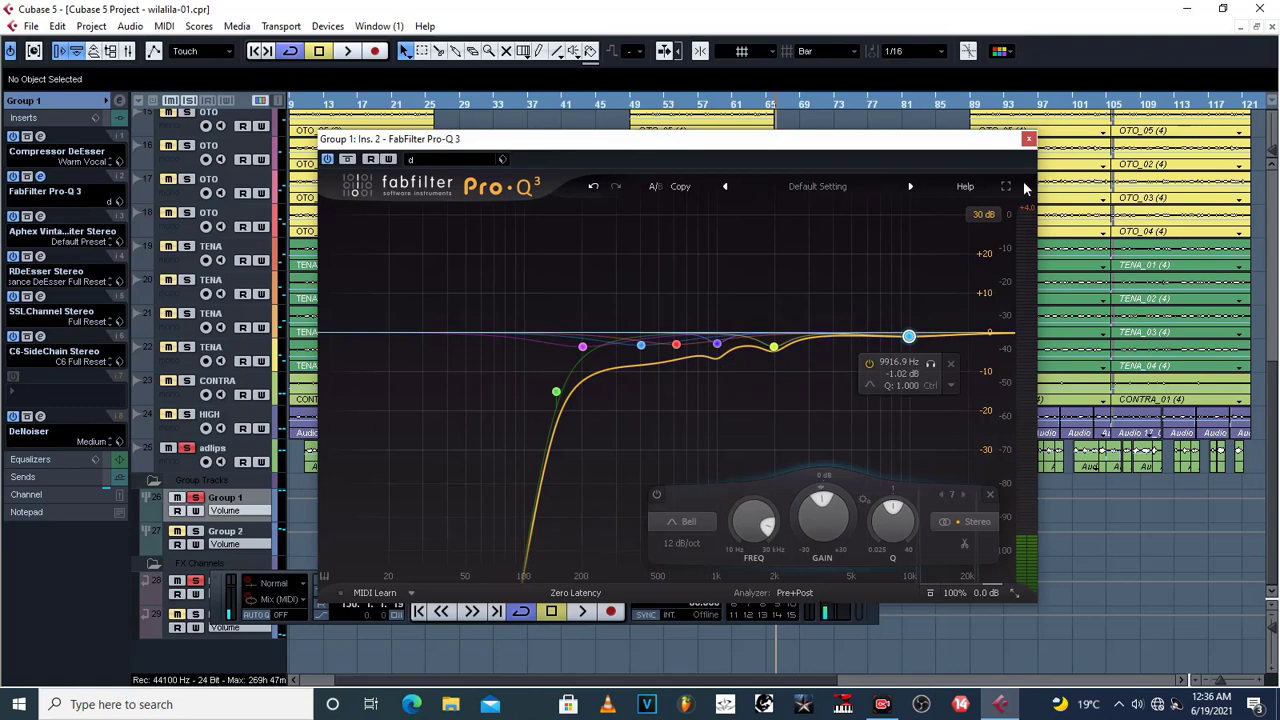
click(1029, 140)
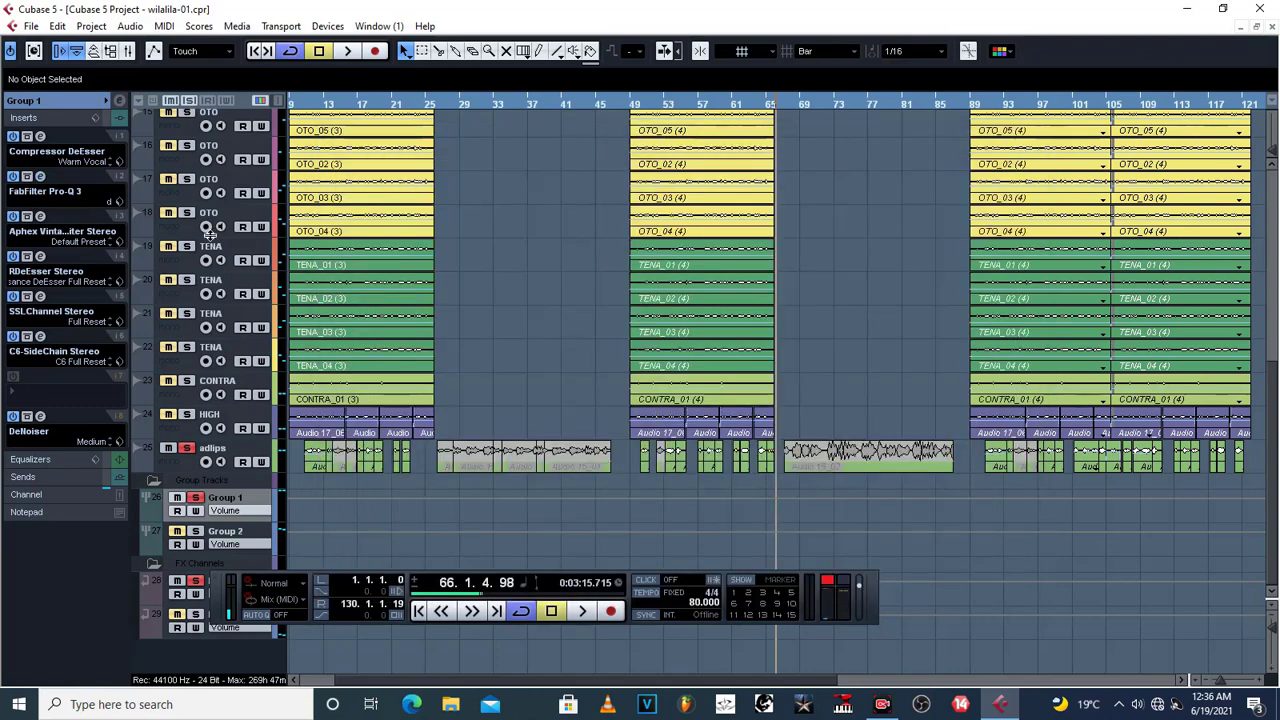
- Examine the factory presets and the AX Mix, Output and Noise settings of Group 1's Aphex Vintage Exciter insert
click(41, 217)
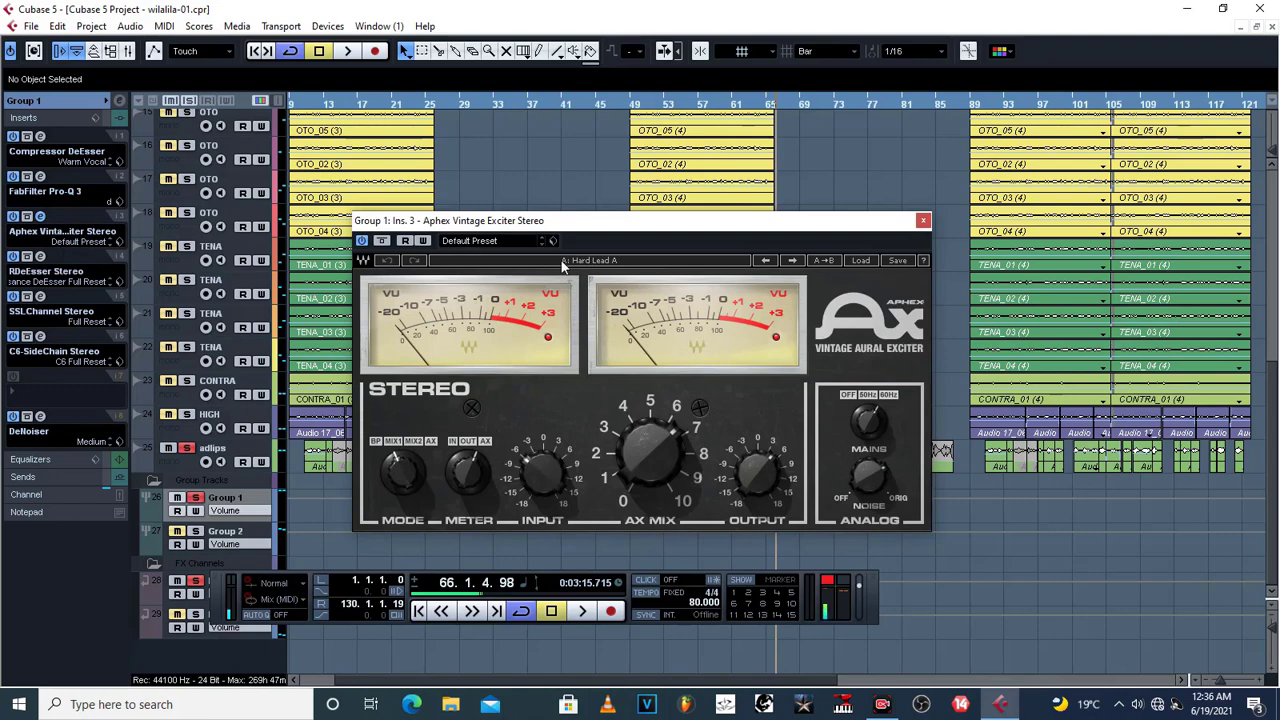
click(865, 258)
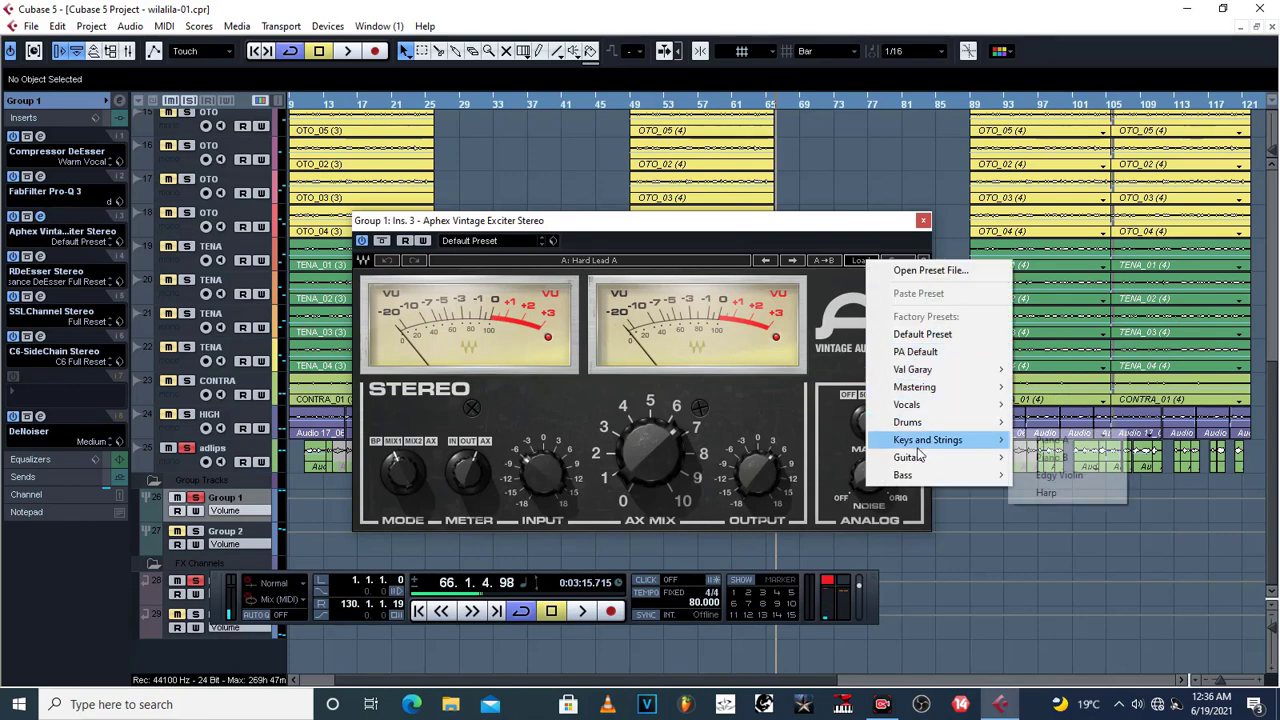
click(568, 276)
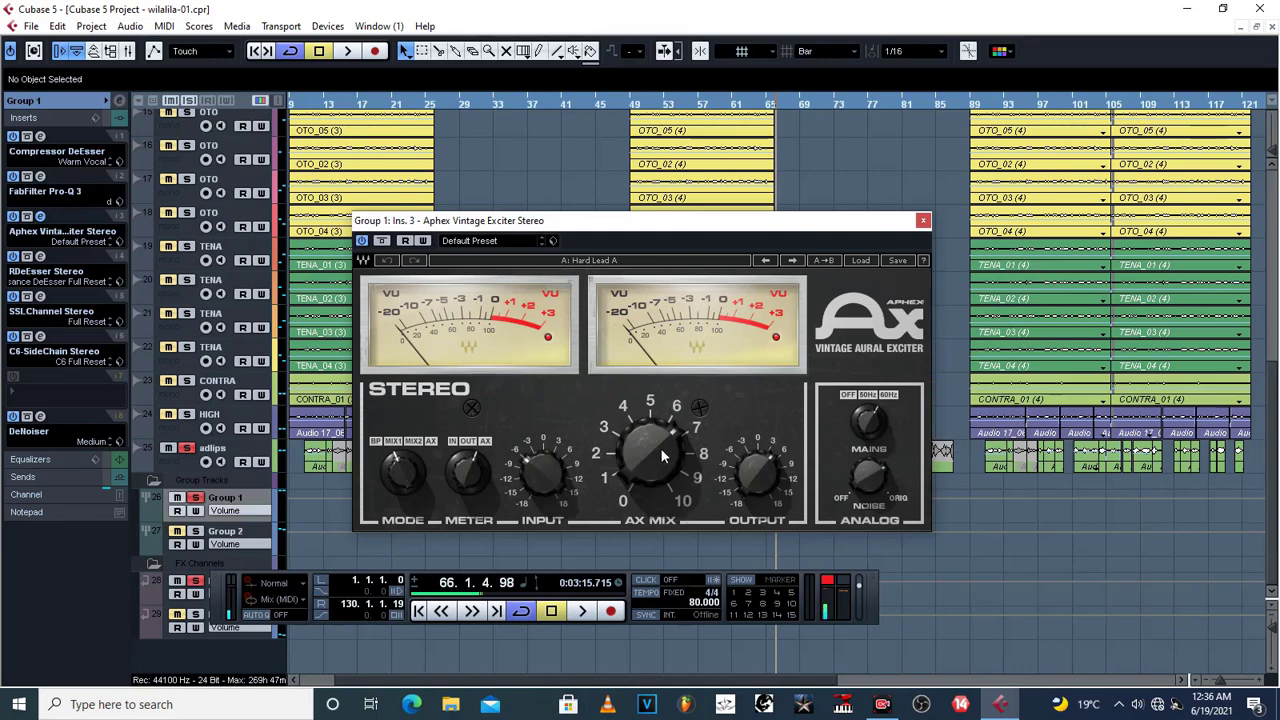
mouse_move(680, 426)
mouse_move(766, 462)
mouse_move(862, 478)
click(922, 220)
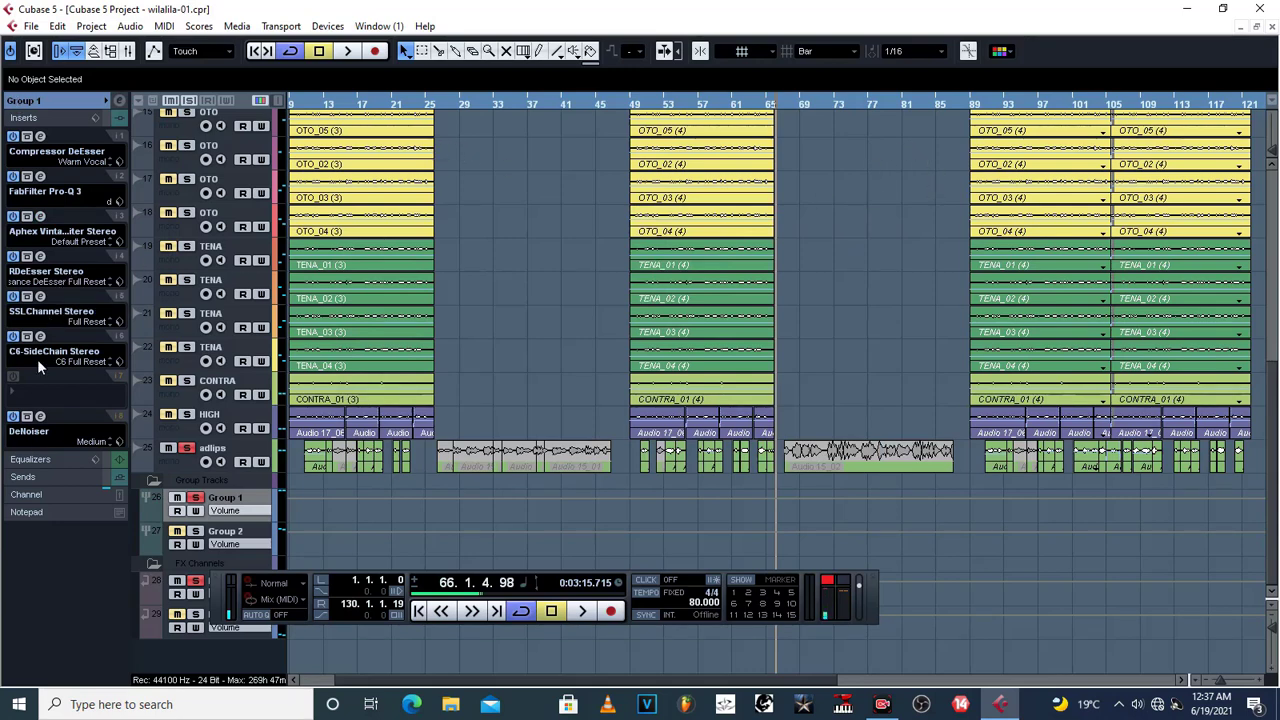
- Examine the range and threshold in Group 1's RDeEsser insert and the filter settings in its SSLChannel insert
click(40, 256)
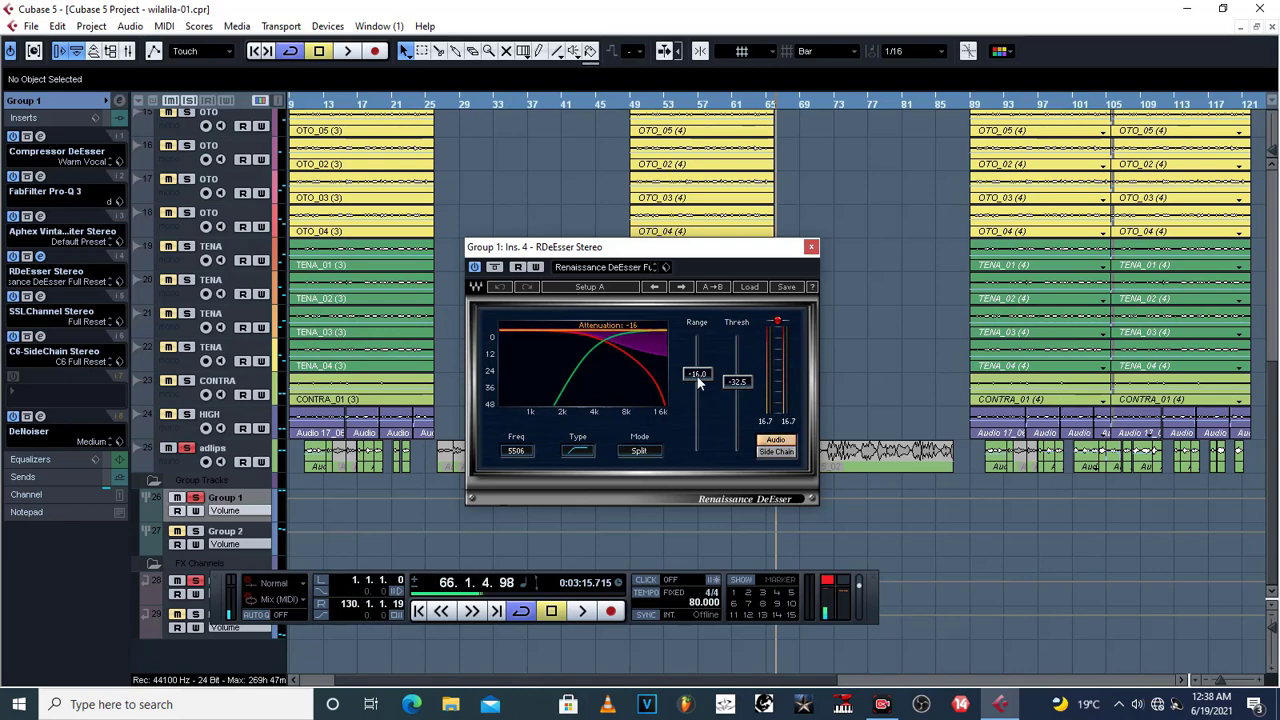
click(812, 247)
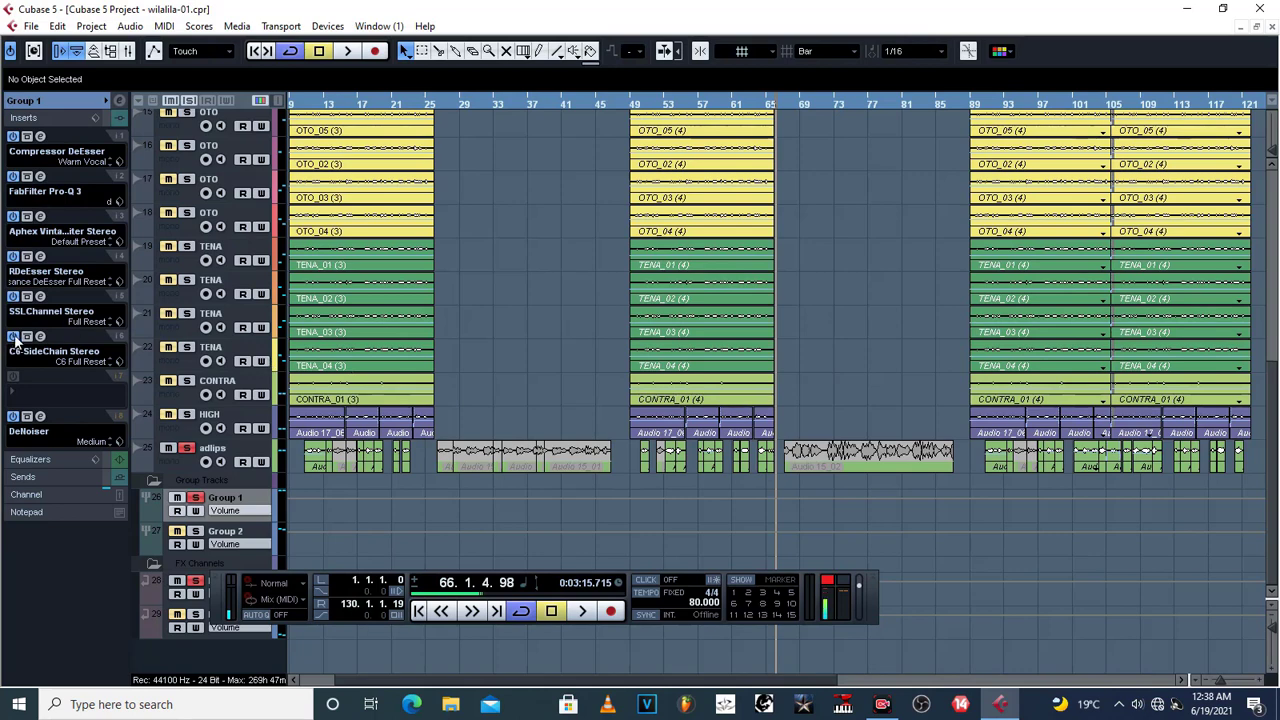
click(41, 298)
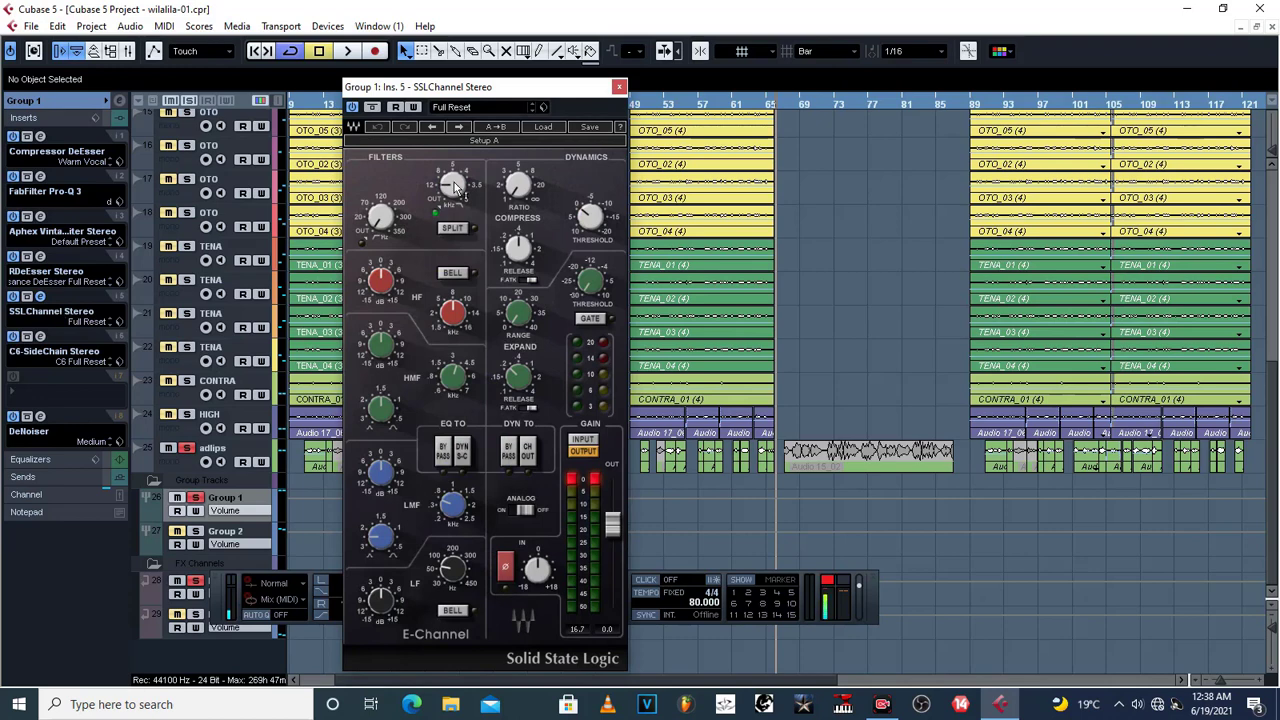
mouse_move(457, 189)
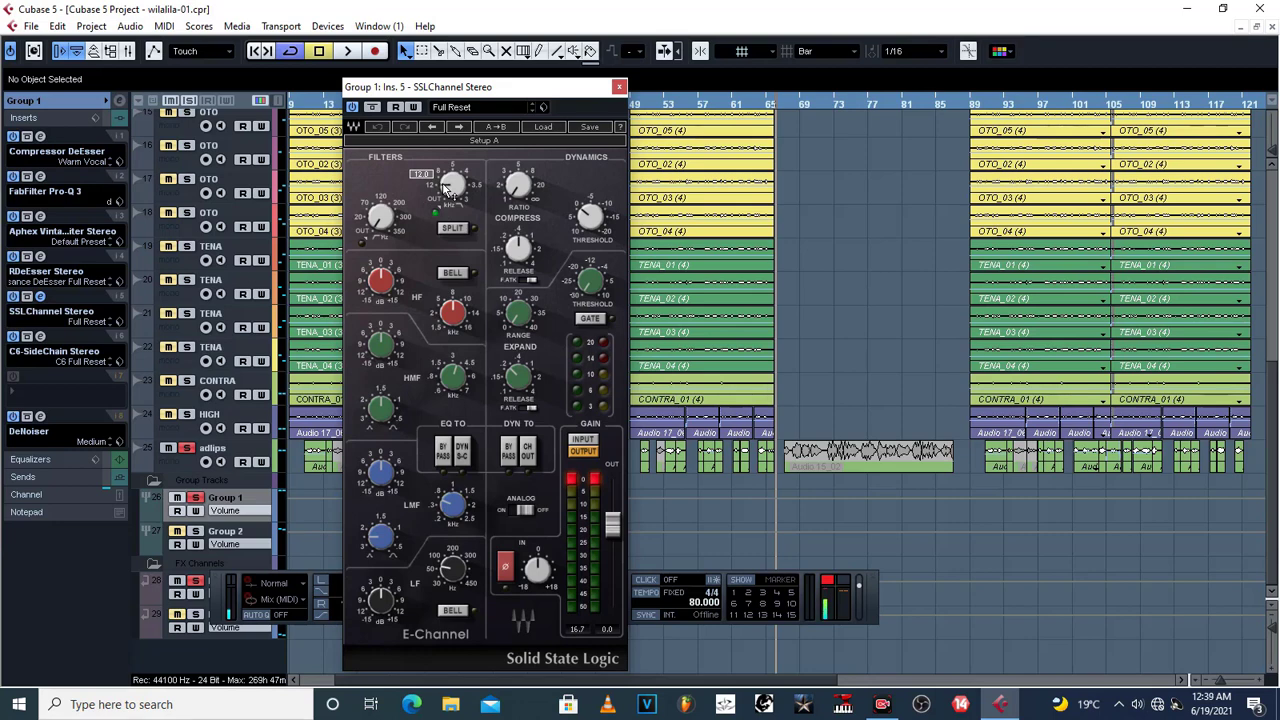
click(619, 87)
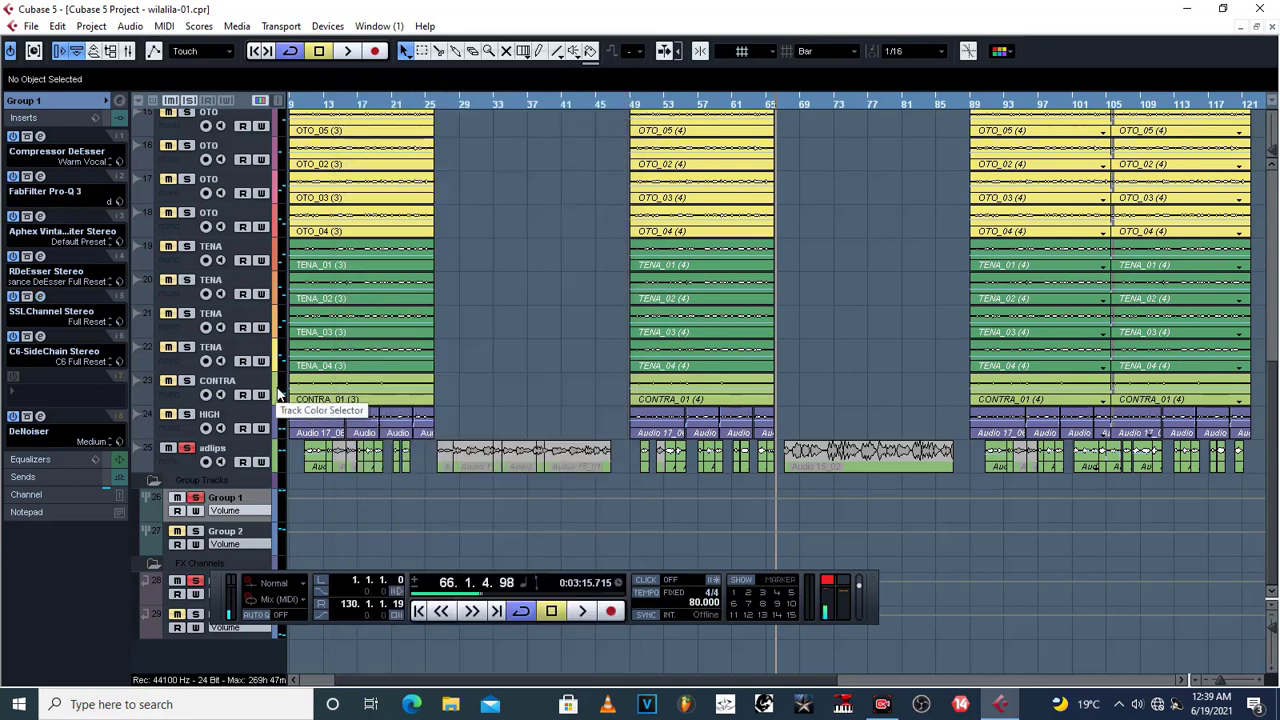
- Bring up Group 1's C6-SideChain insert and check the DeNoiser insert's Medium preset settings in front of it
click(41, 337)
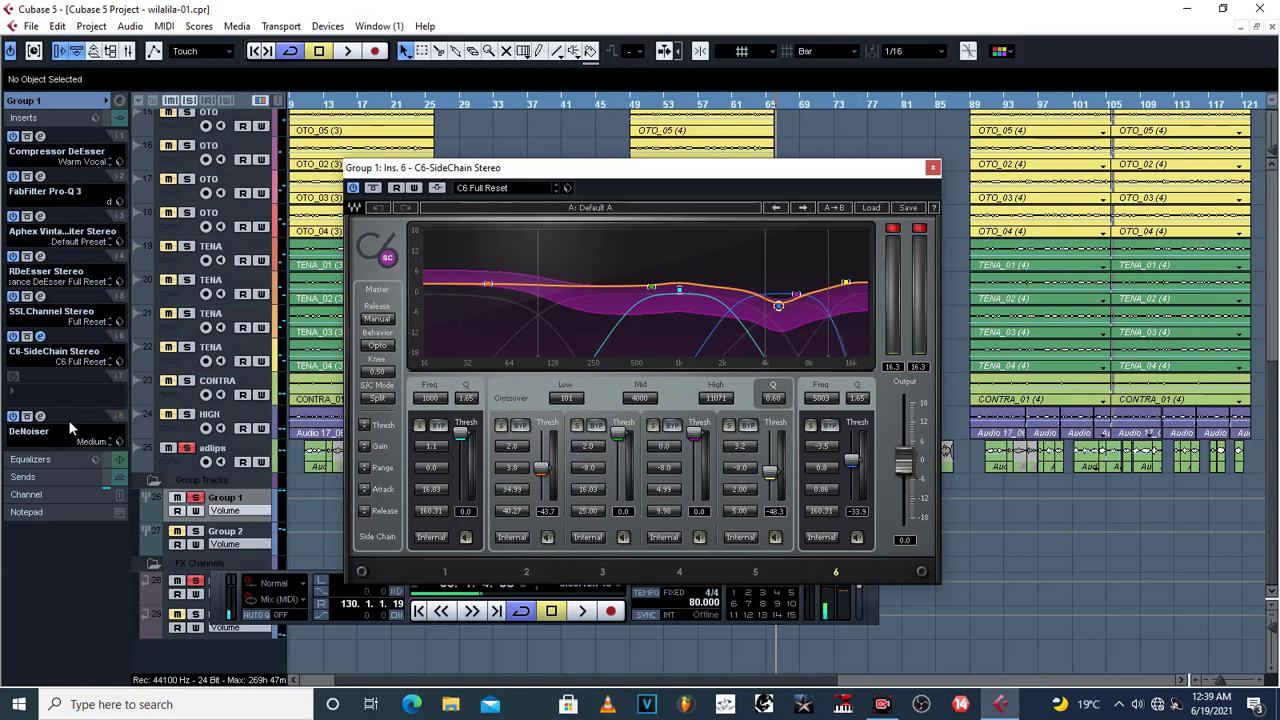
click(40, 416)
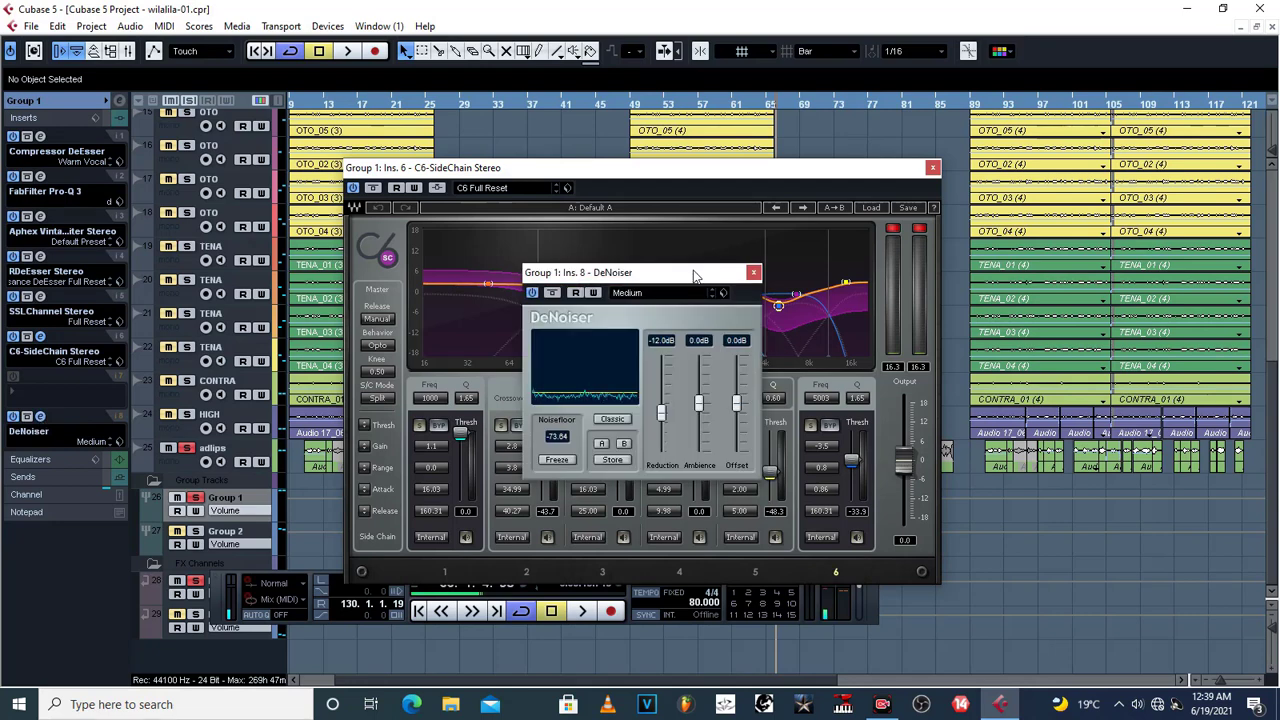
drag(686, 275, 606, 250)
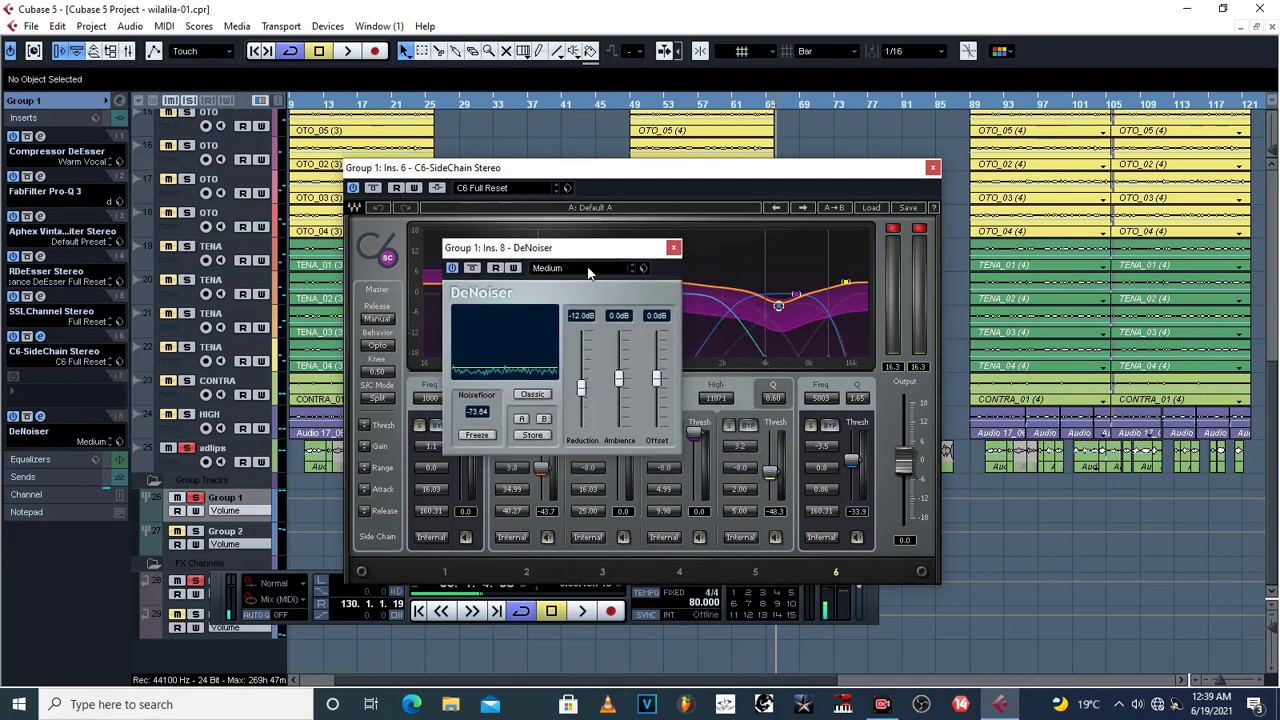
click(590, 270)
click(673, 247)
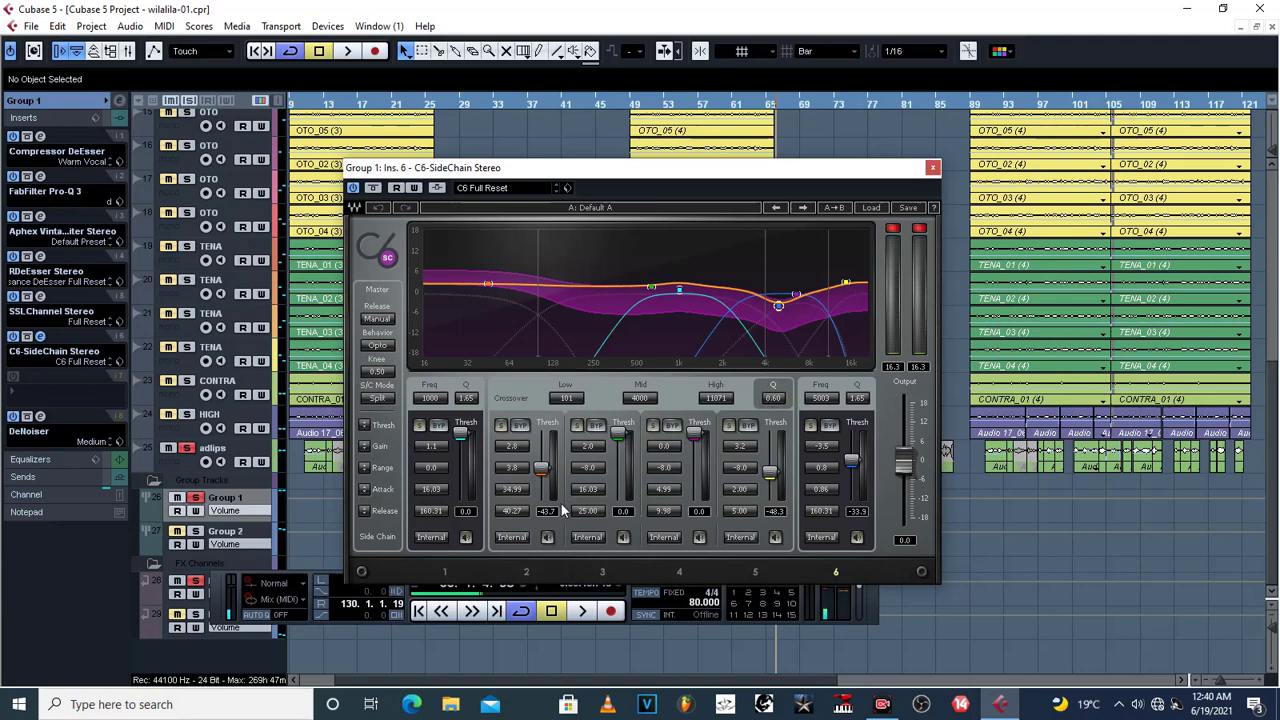
- Solo band 6 in Group 1's C6-SideChain, play the vocals back through it twice, and clear the solo
click(810, 426)
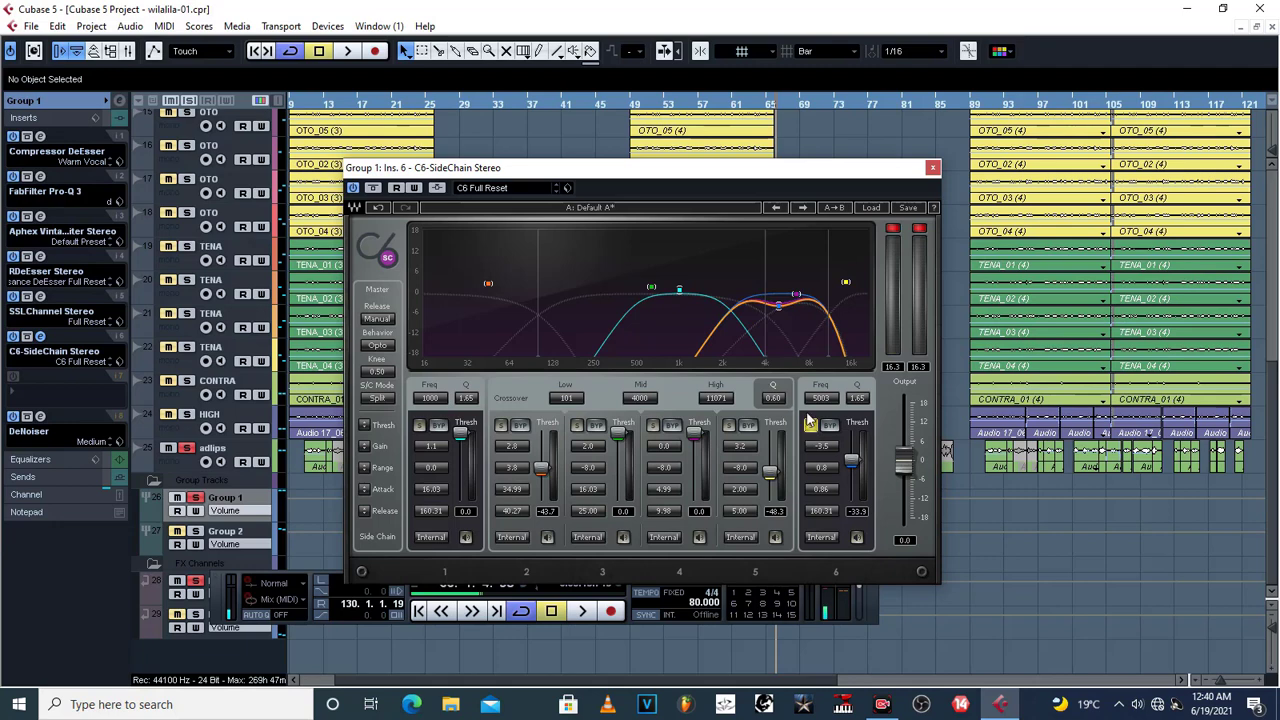
key(space)
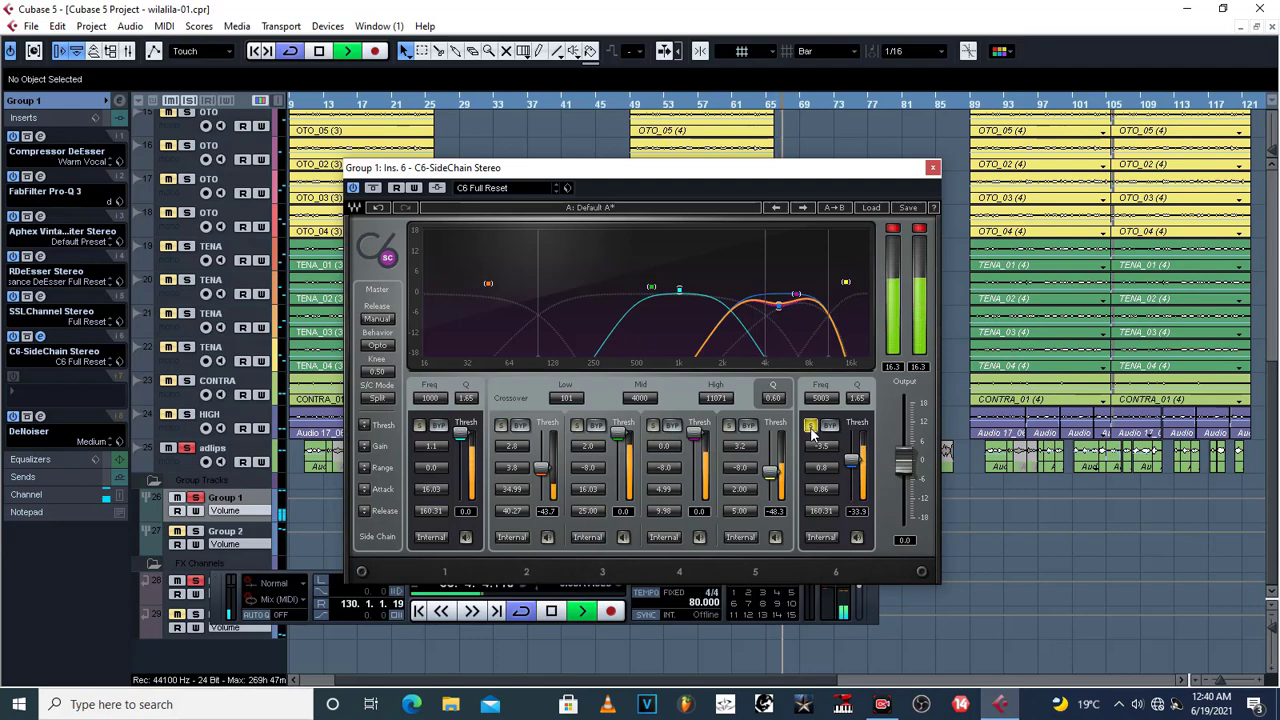
key(space)
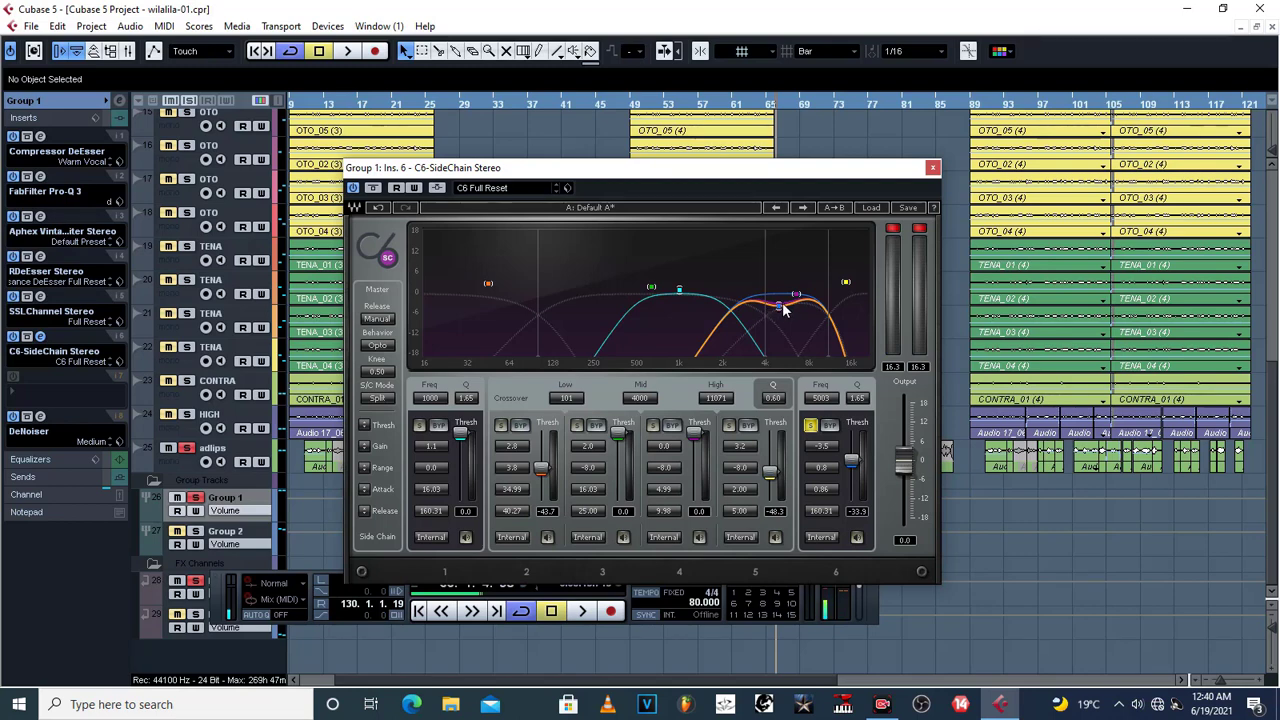
key(space)
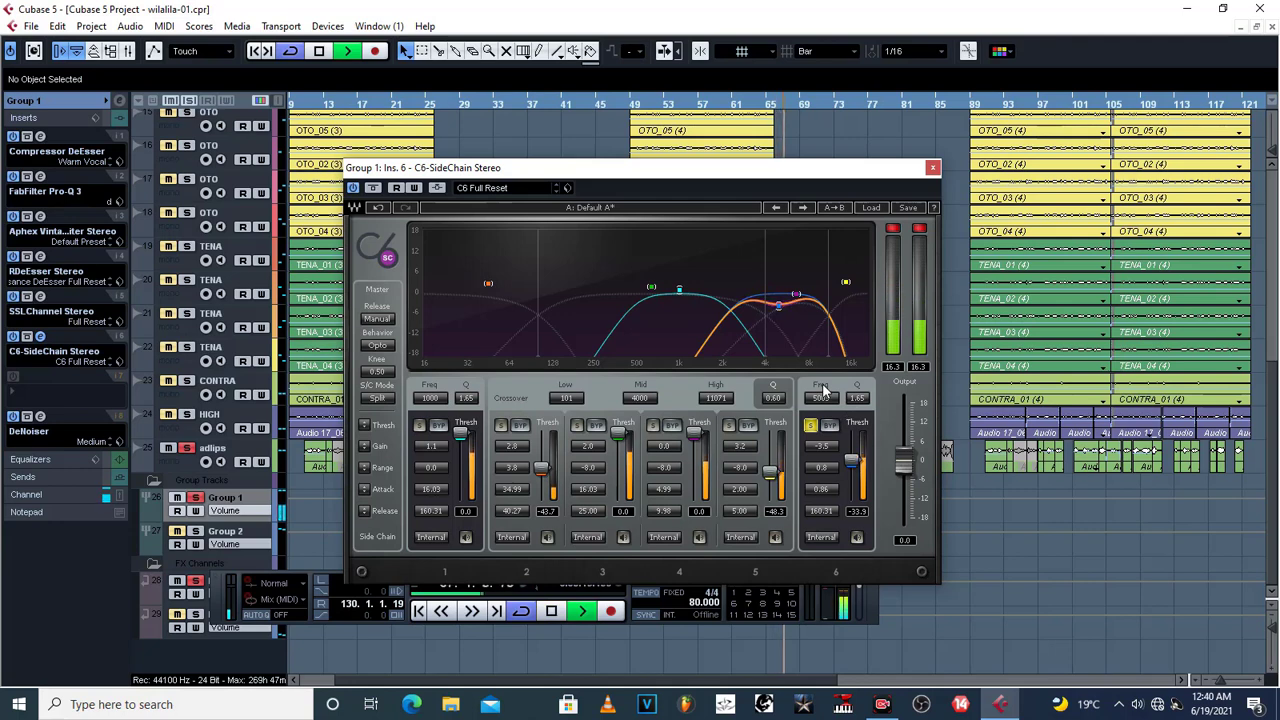
key(space)
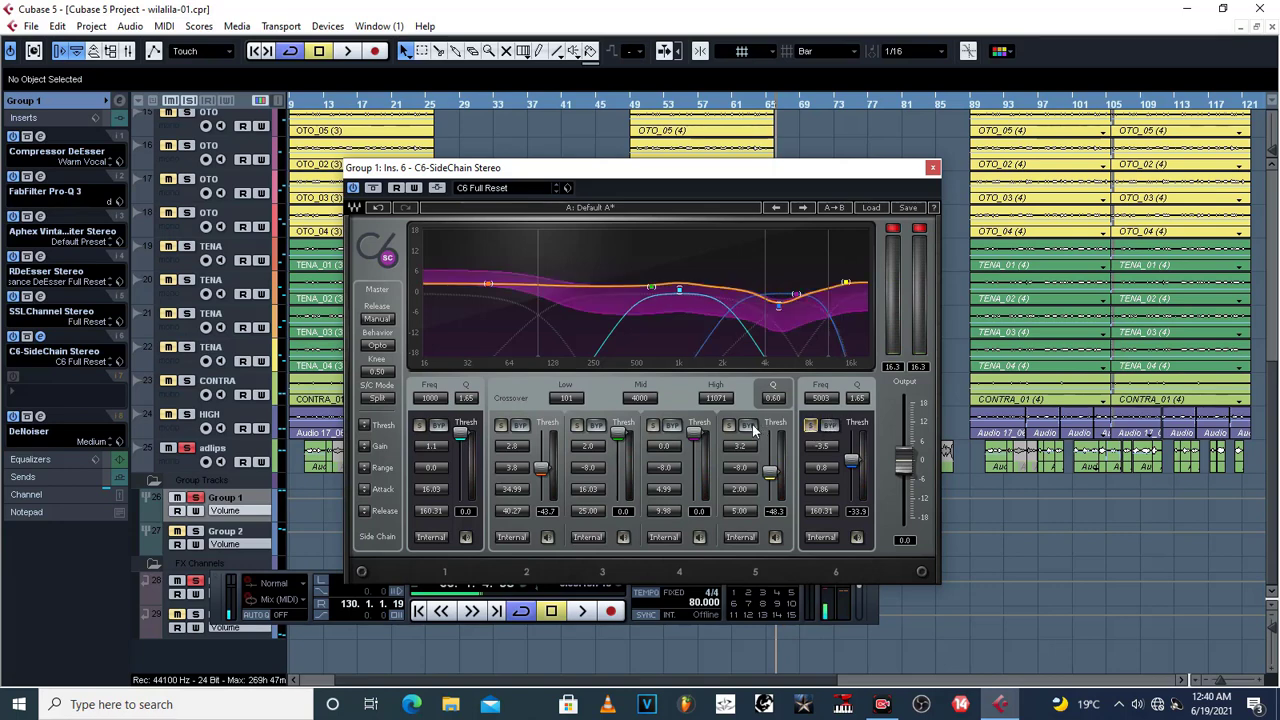
- Audition the soloed band 5 of the C6-SideChain and set its range to -8.4
key(space)
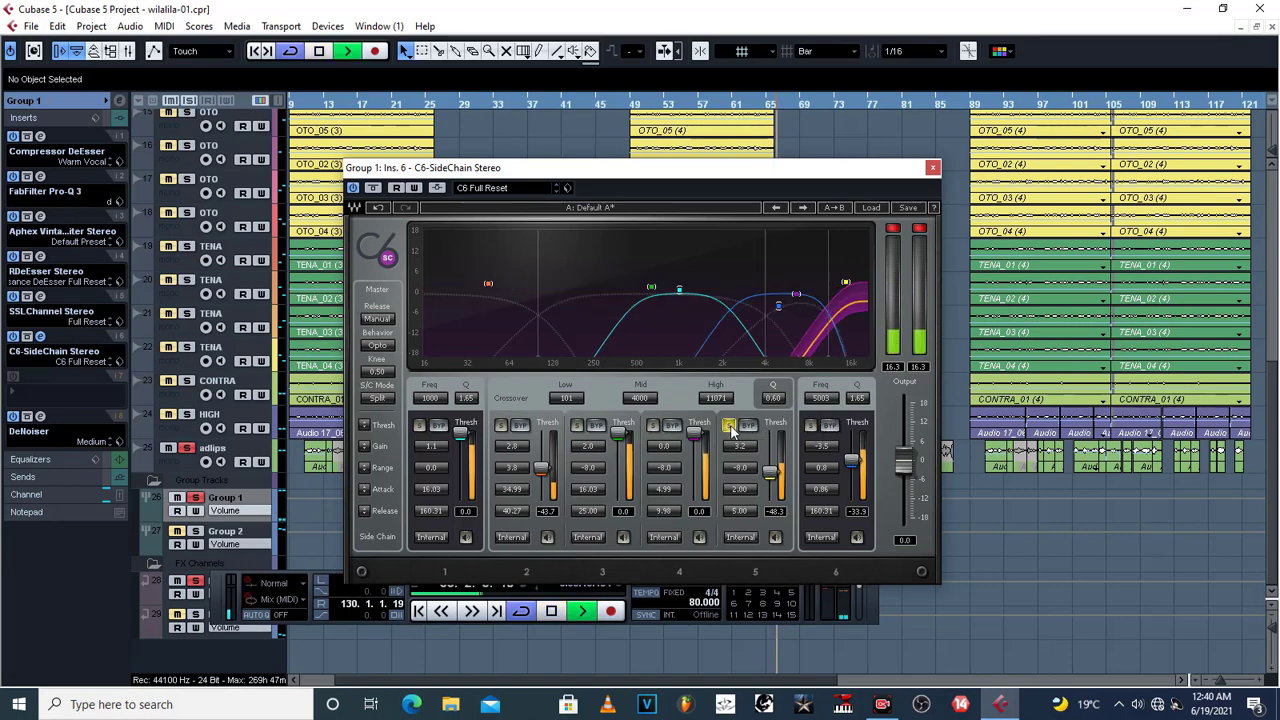
key(space)
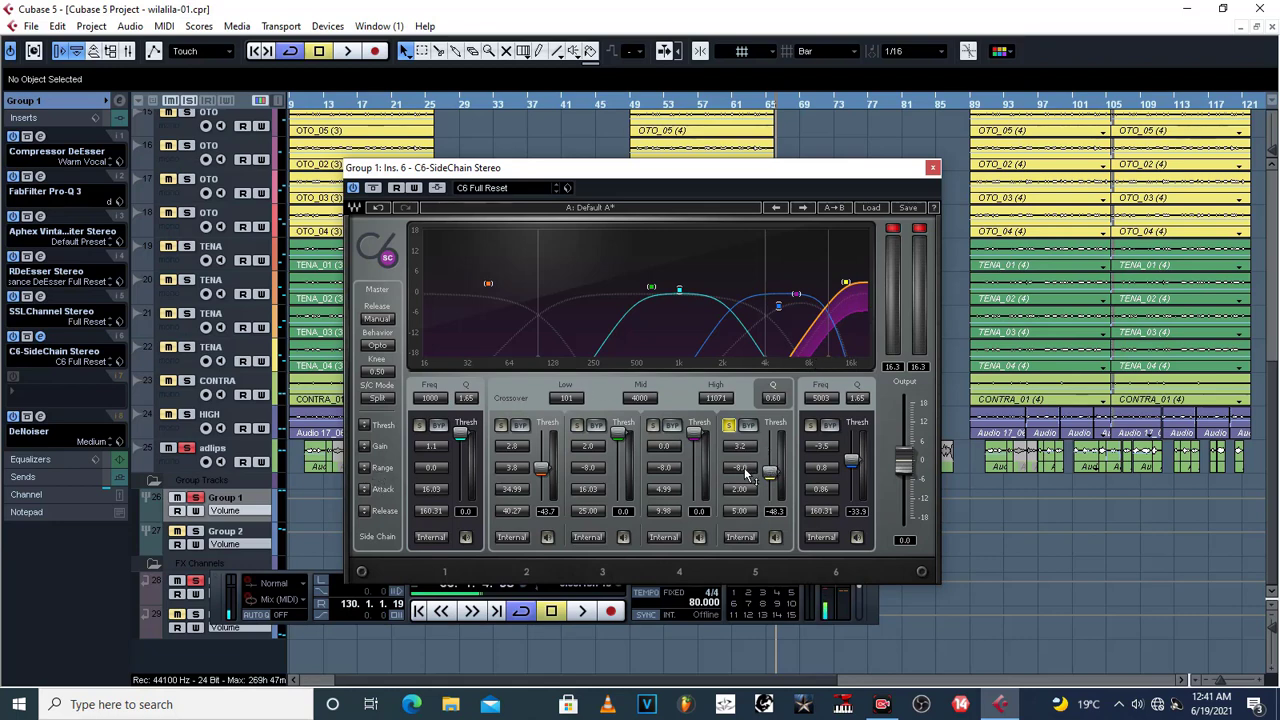
drag(745, 473, 745, 469)
scroll(745, 469, down, 5)
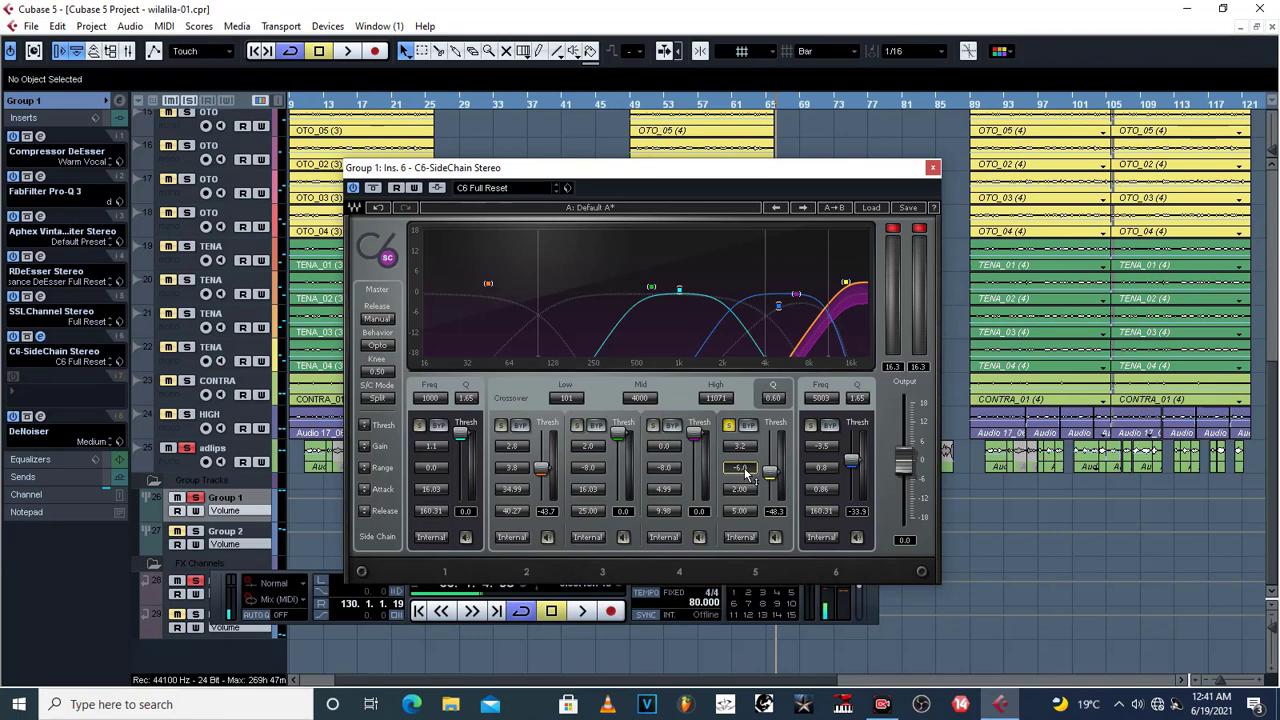
scroll(745, 469, up, 2)
scroll(745, 469, down, 1)
- Save the C6-SideChain settings as preset S, overwriting the existing preset file
click(569, 185)
click(613, 223)
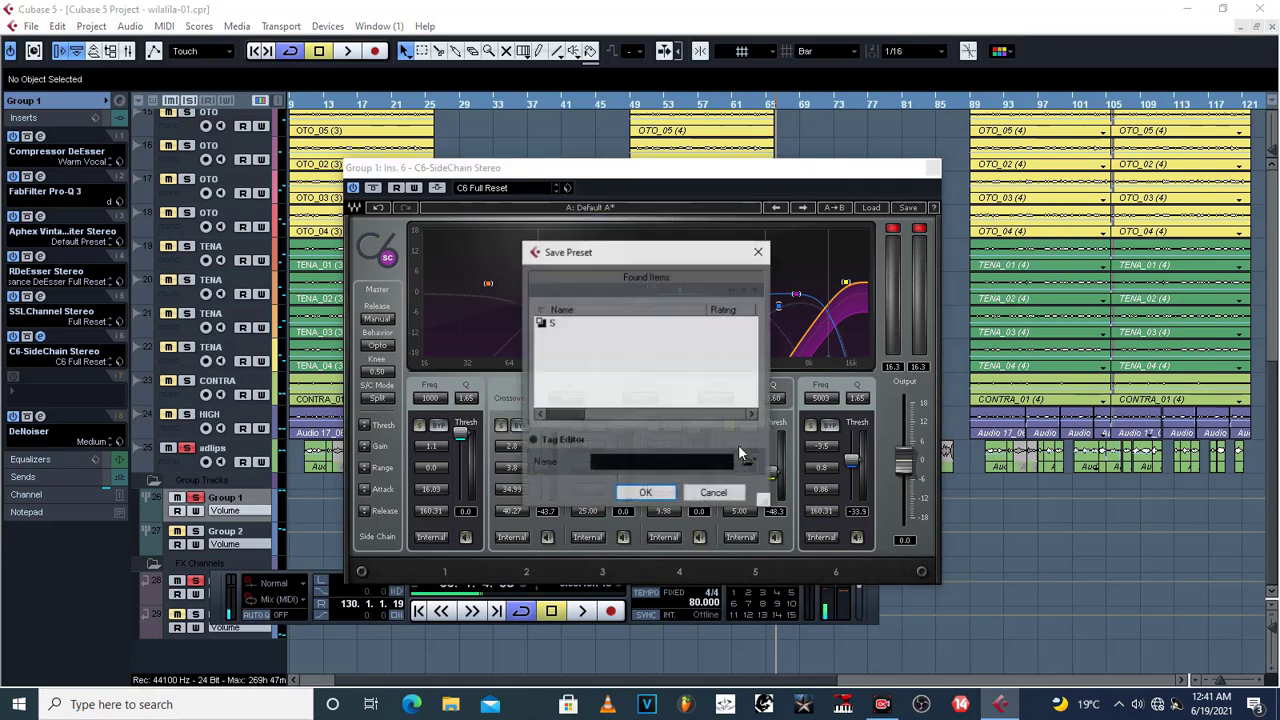
click(578, 323)
click(645, 492)
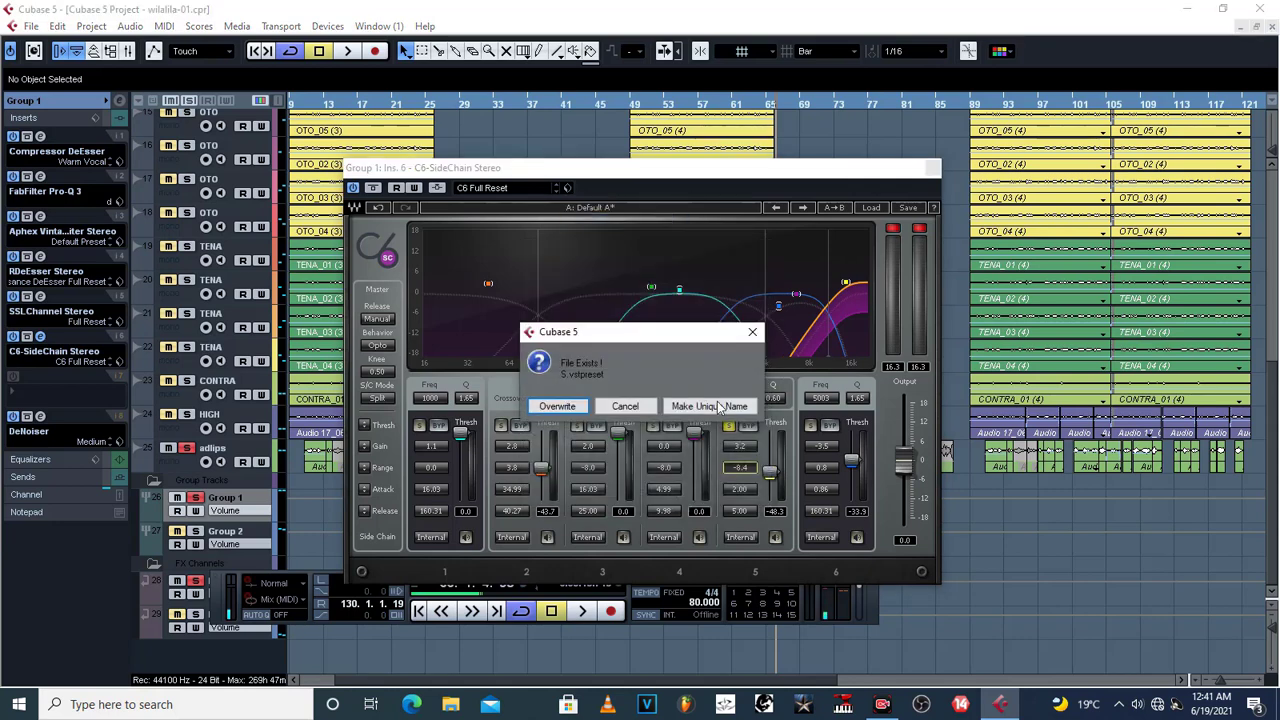
click(553, 405)
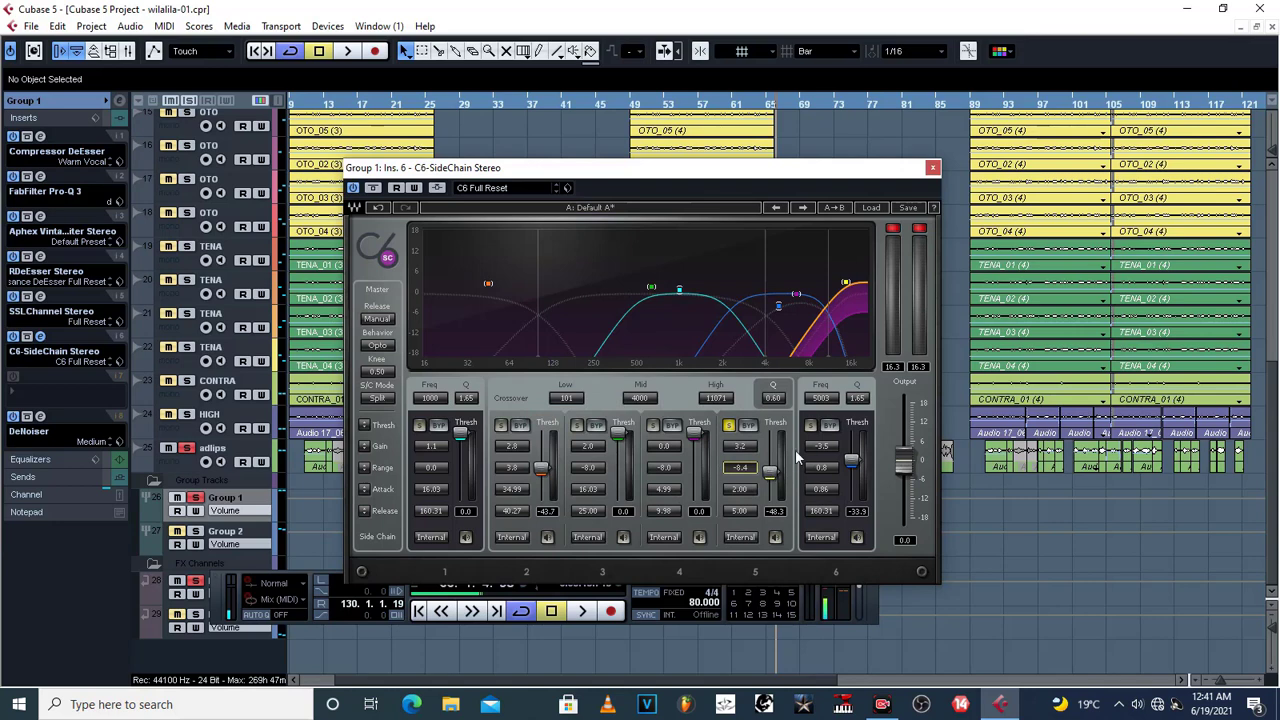
- Raise the range of the soloed band 5 to 11.0 and play the vocals back through it
scroll(745, 469, up, 4)
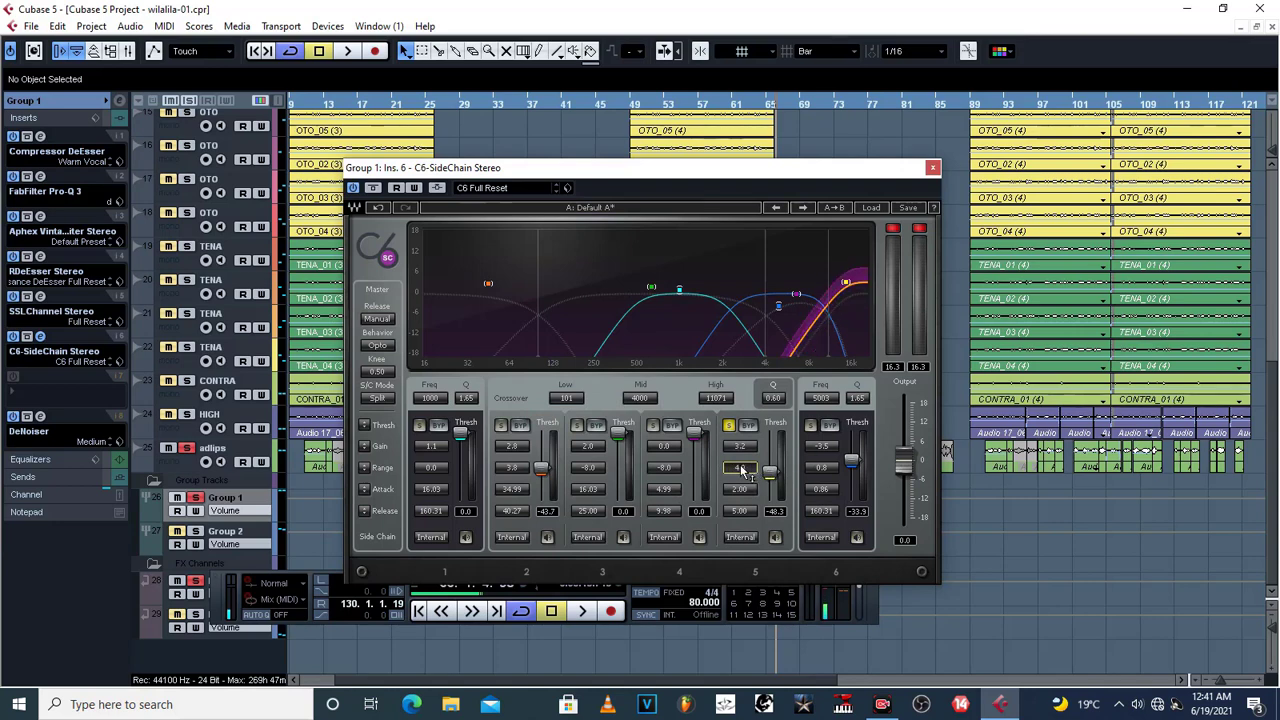
scroll(742, 470, down, 5)
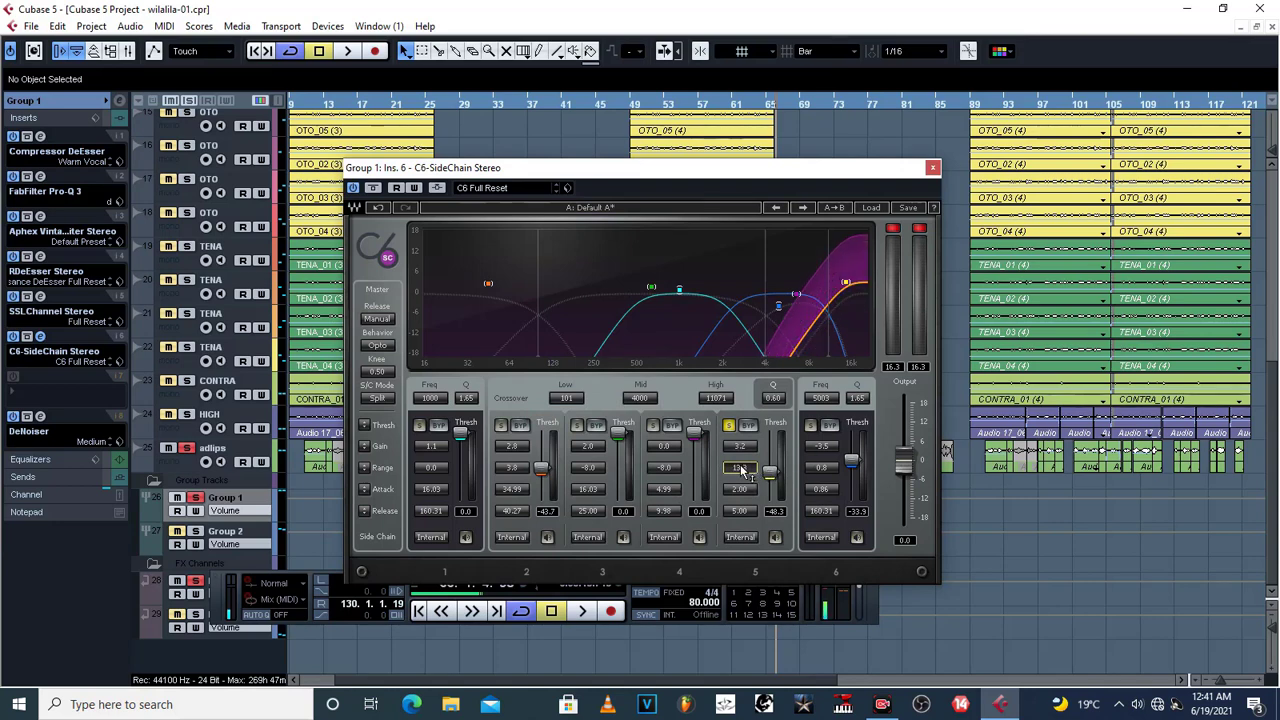
scroll(742, 470, up, 2)
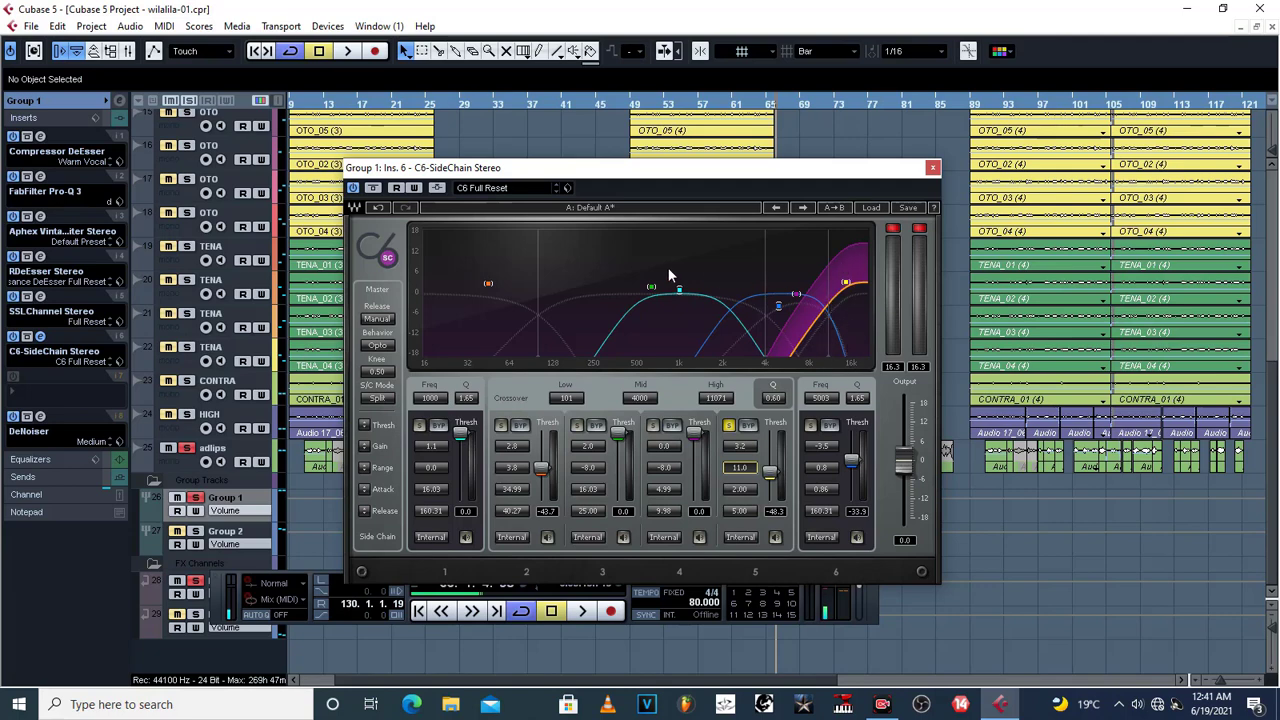
key(space)
key(space)
- Bring band 5's range to -2.9 while auditioning the soloed band, and clear its solo
scroll(740, 472, down, 3)
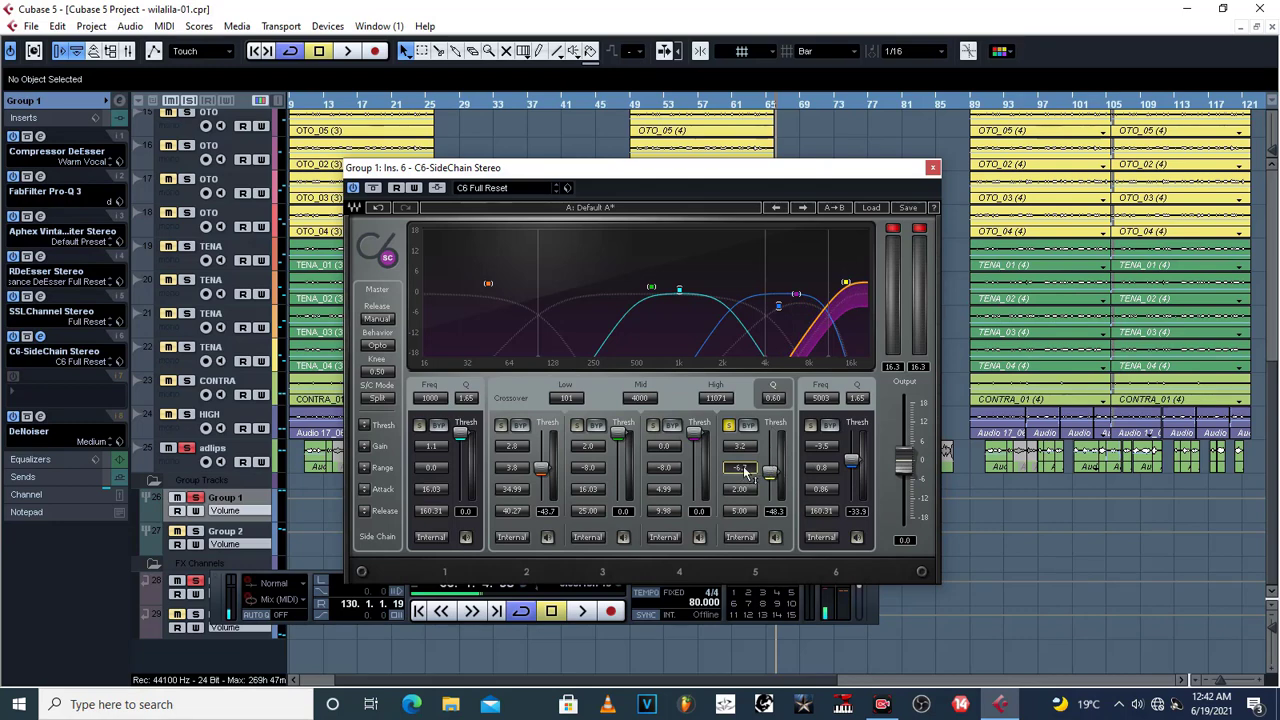
key(space)
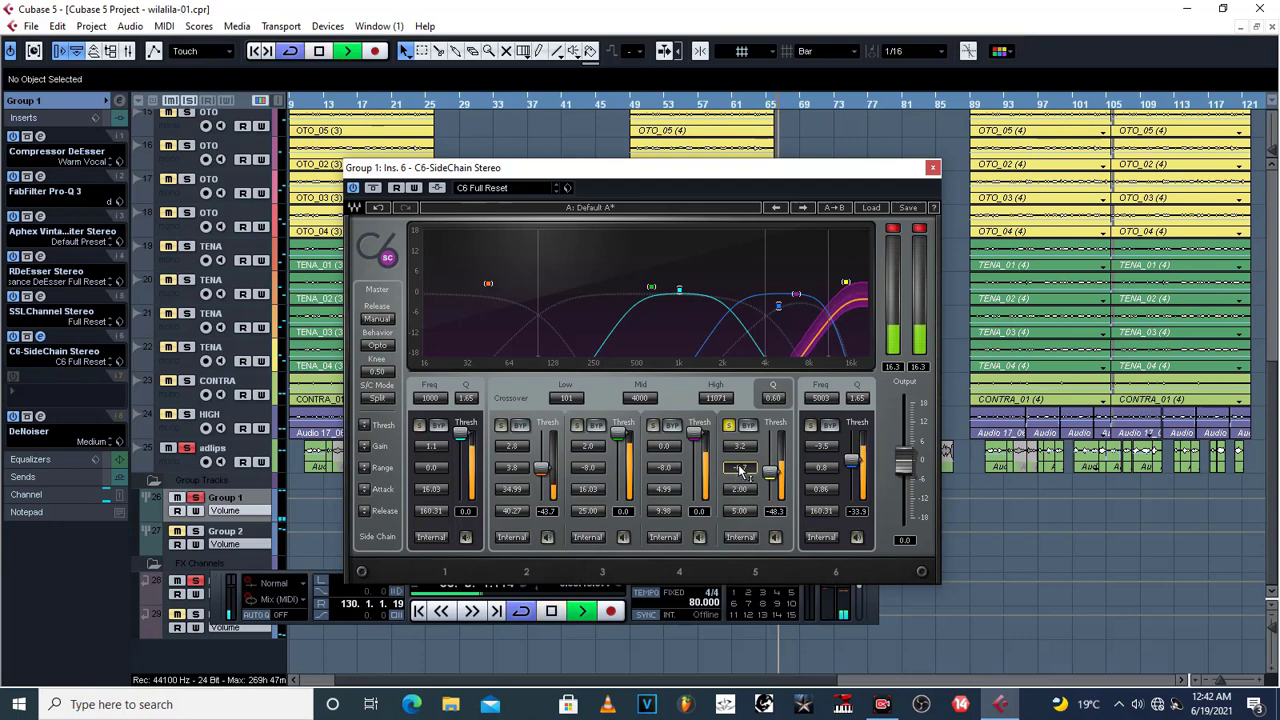
key(space)
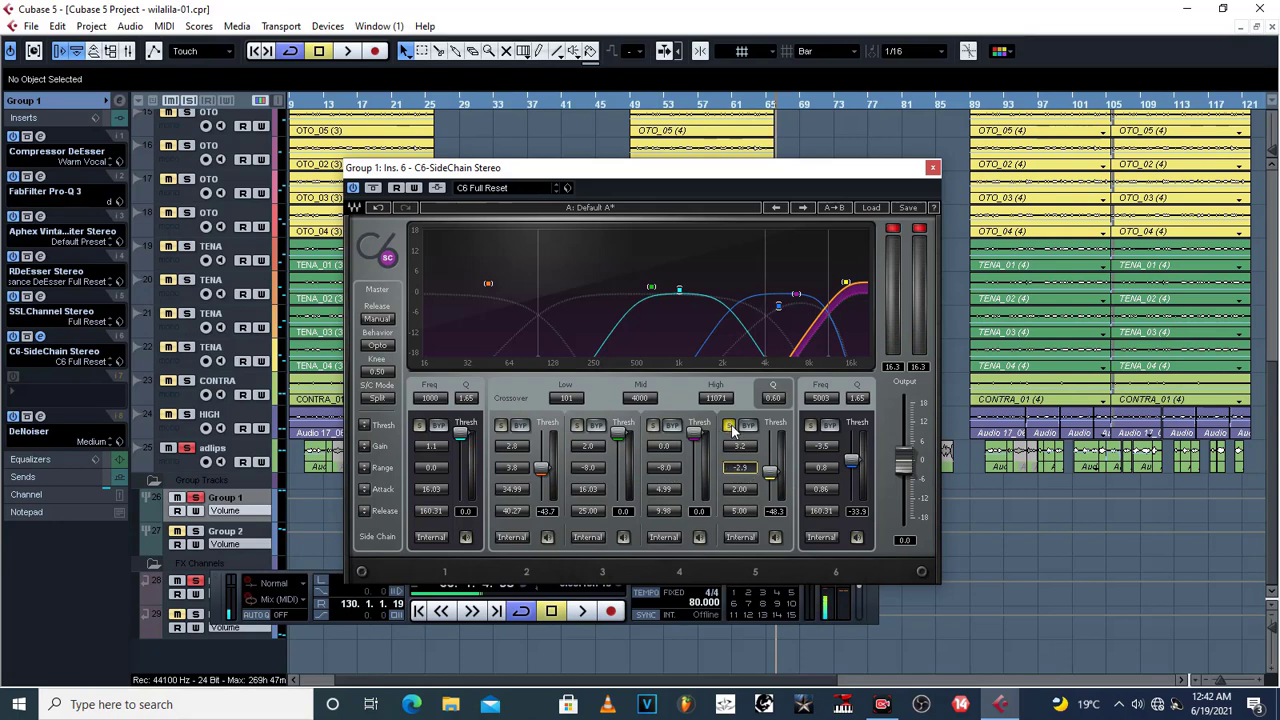
click(729, 425)
- Solo band 4 of the C6-SideChain, listen to the vocals through it, and clear the solo
click(653, 427)
key(space)
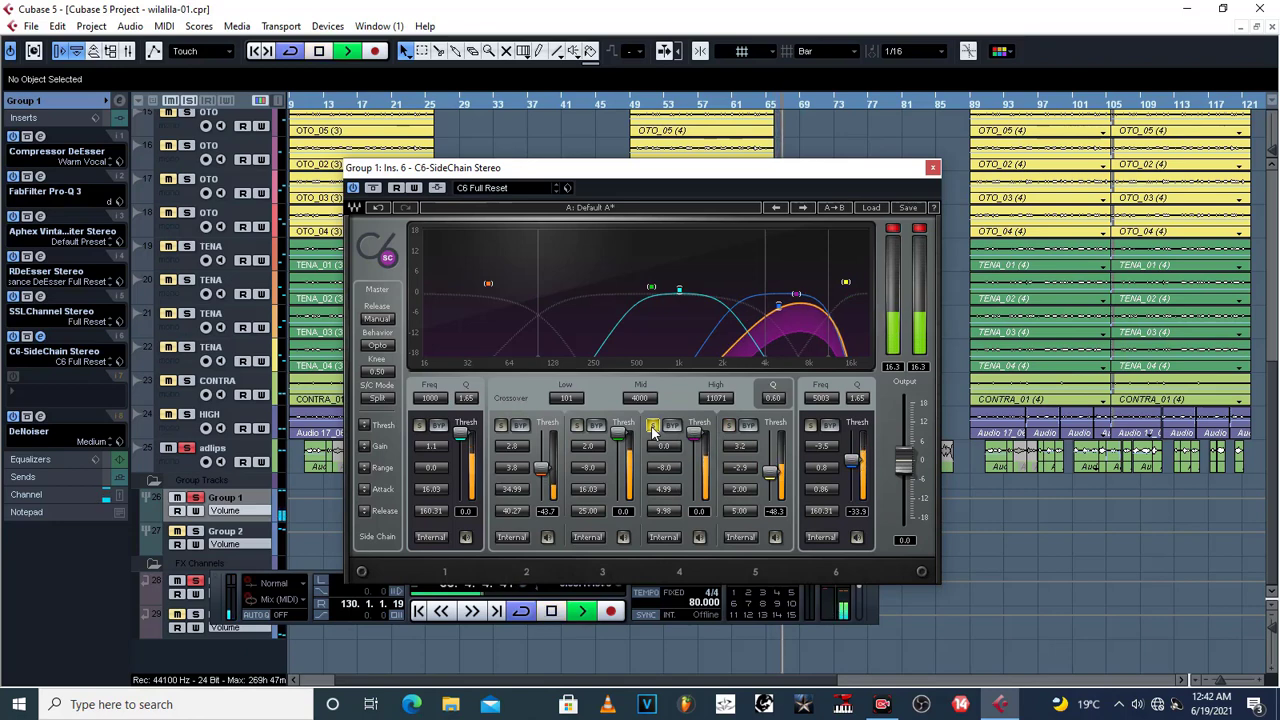
key(space)
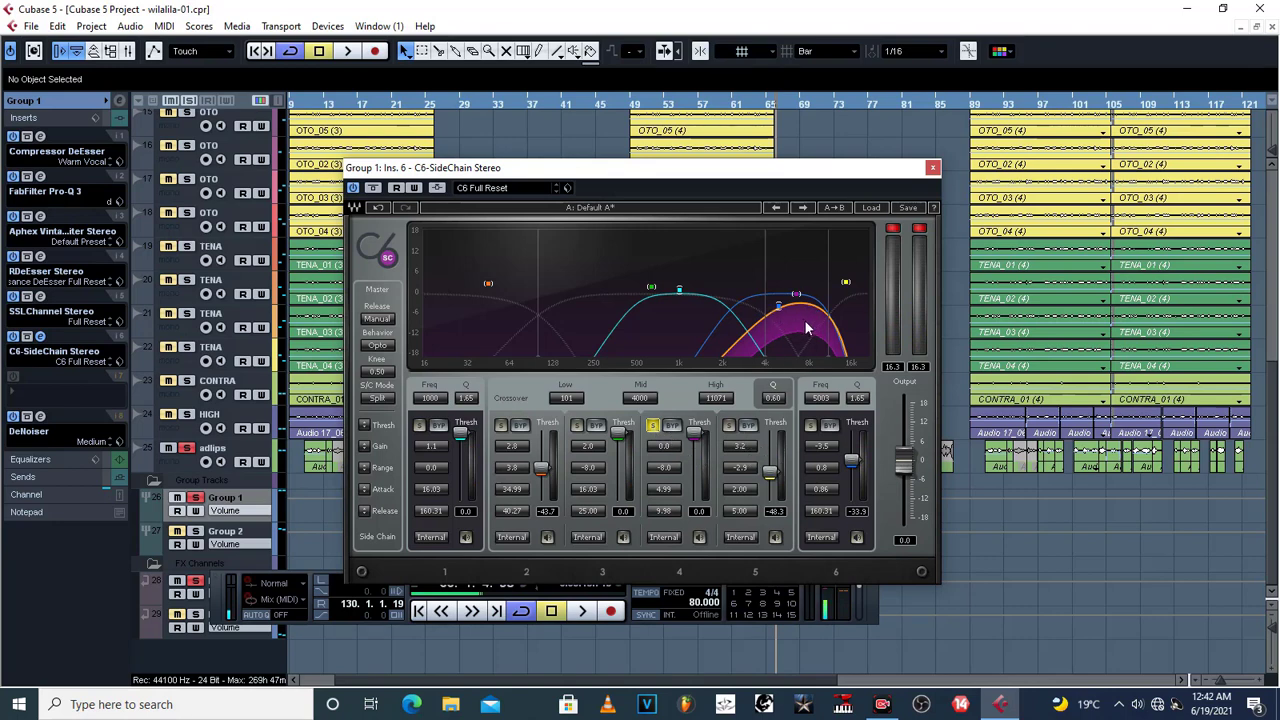
click(652, 426)
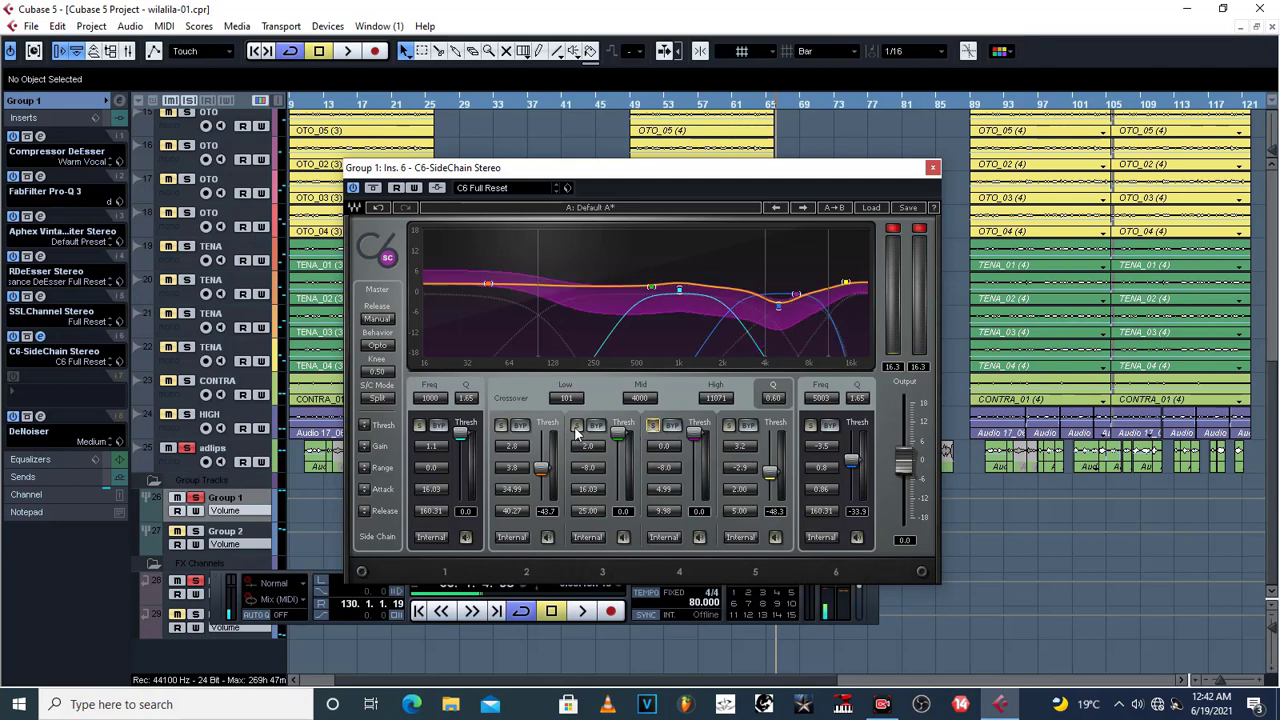
- Solo band 3 of the C6-SideChain, play the vocals back through it twice, and clear the solo
click(576, 427)
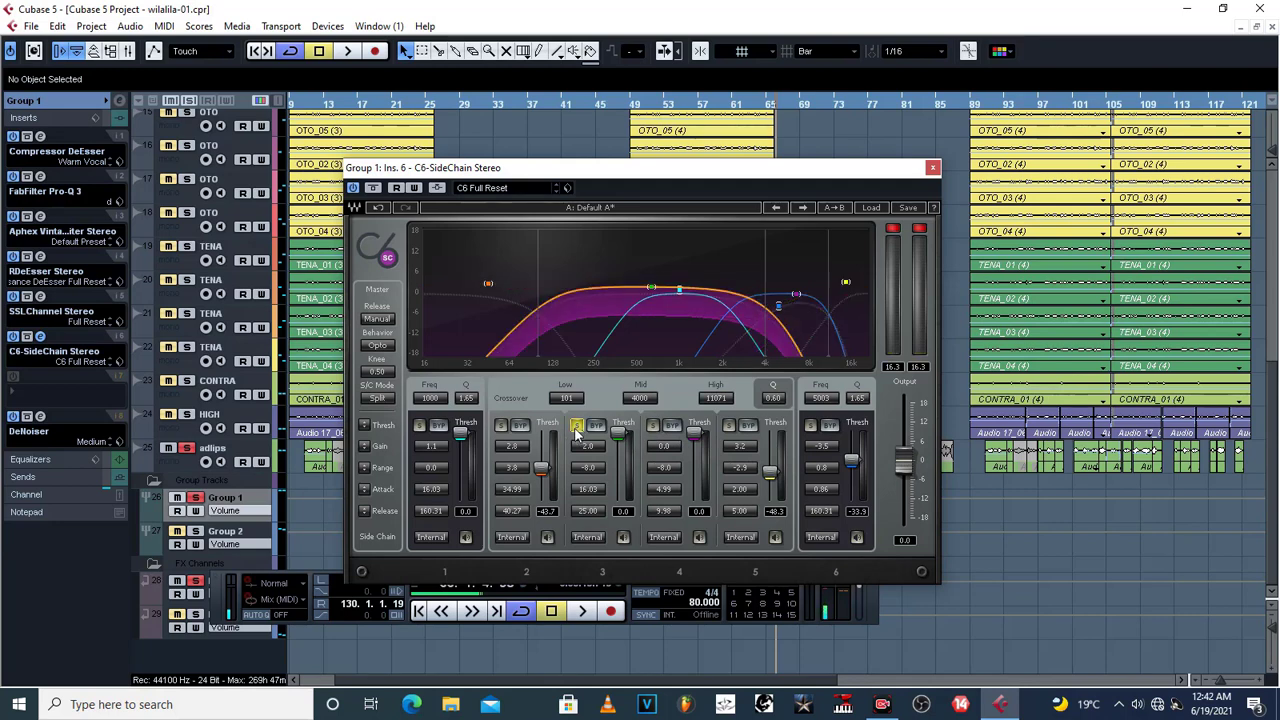
key(space)
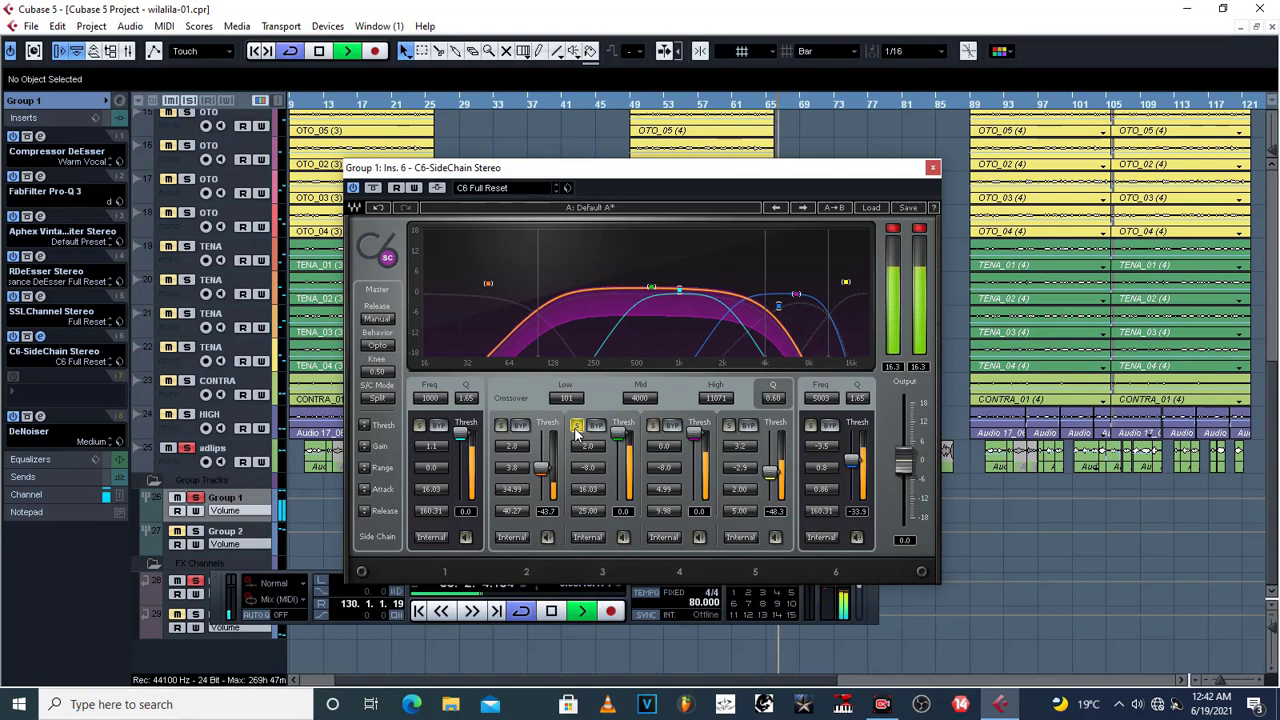
key(space)
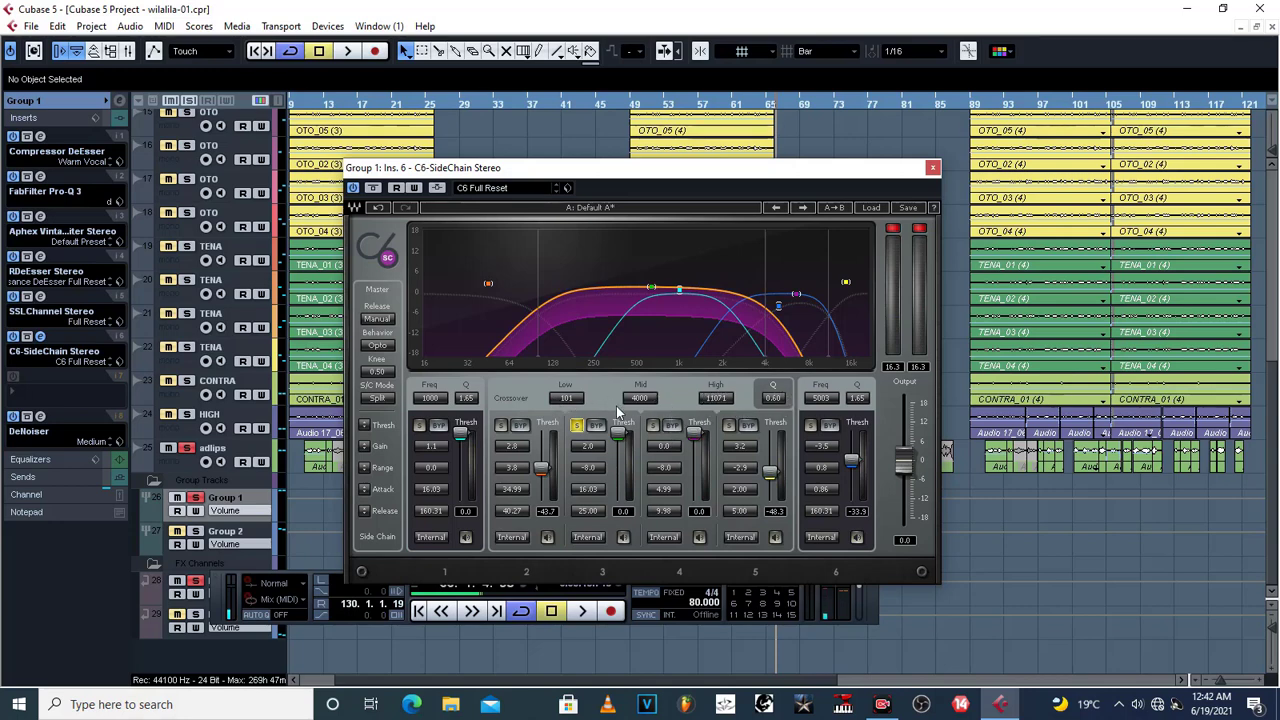
key(space)
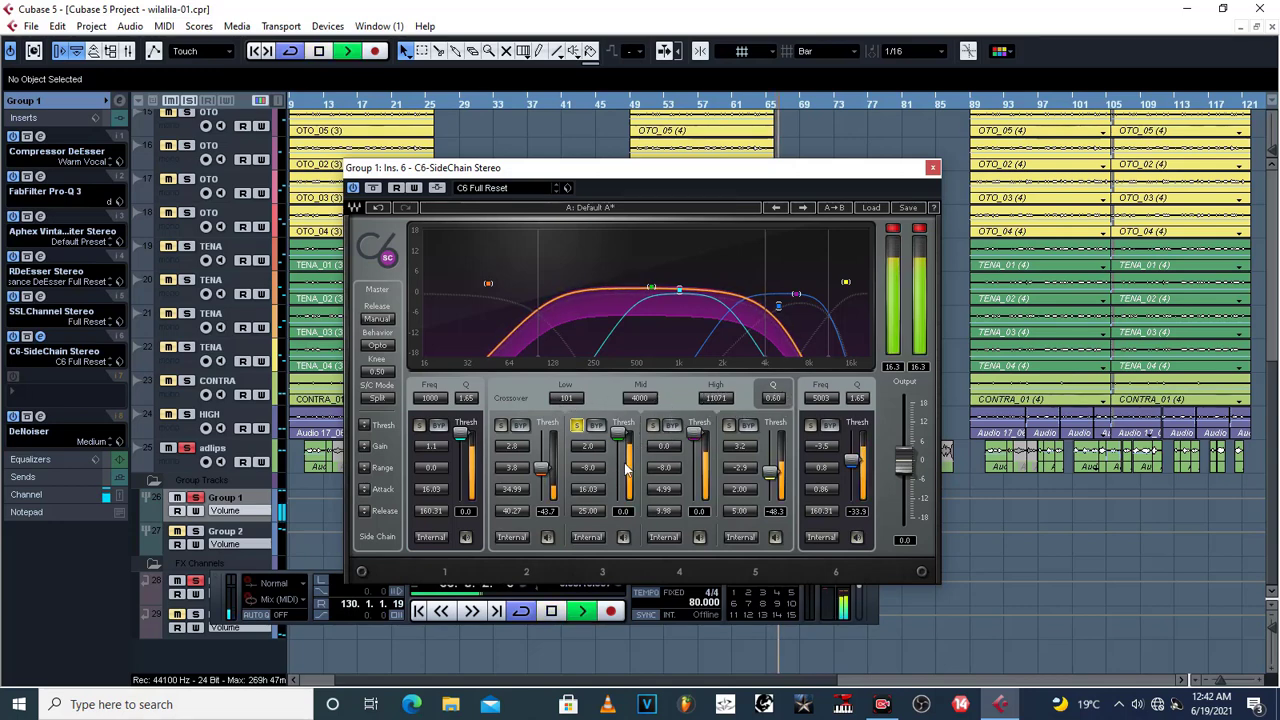
key(space)
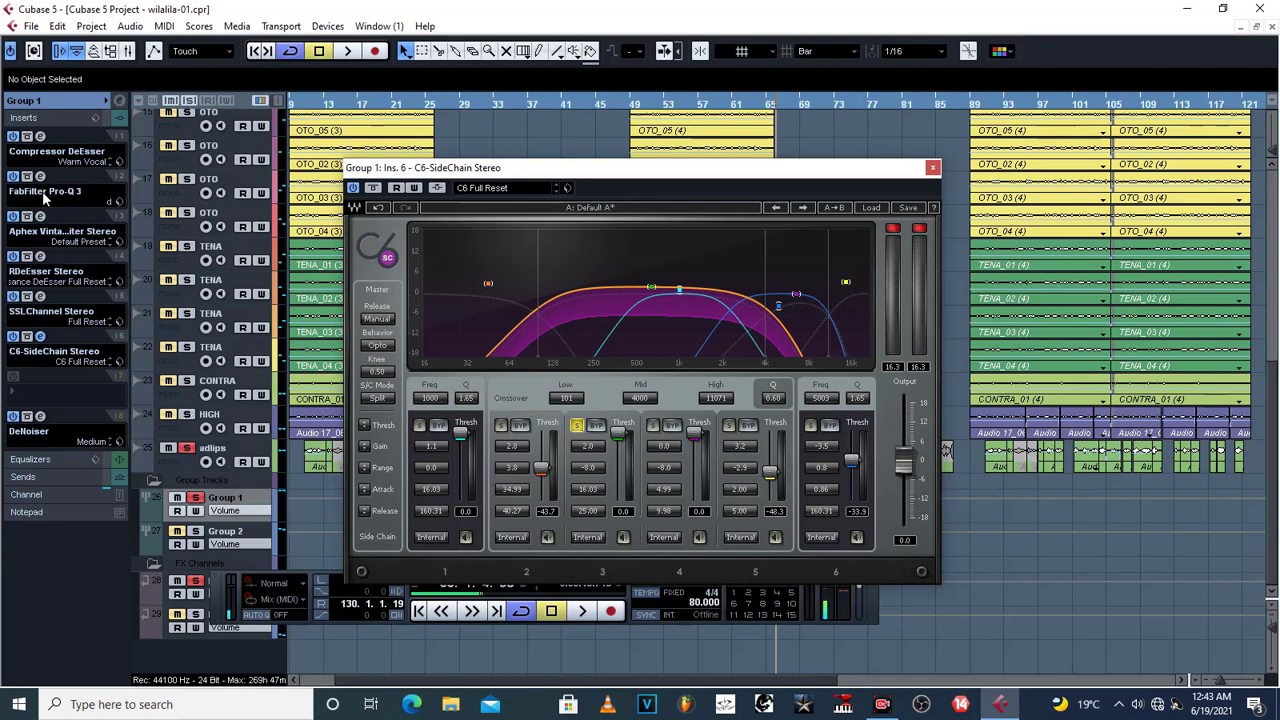
click(577, 428)
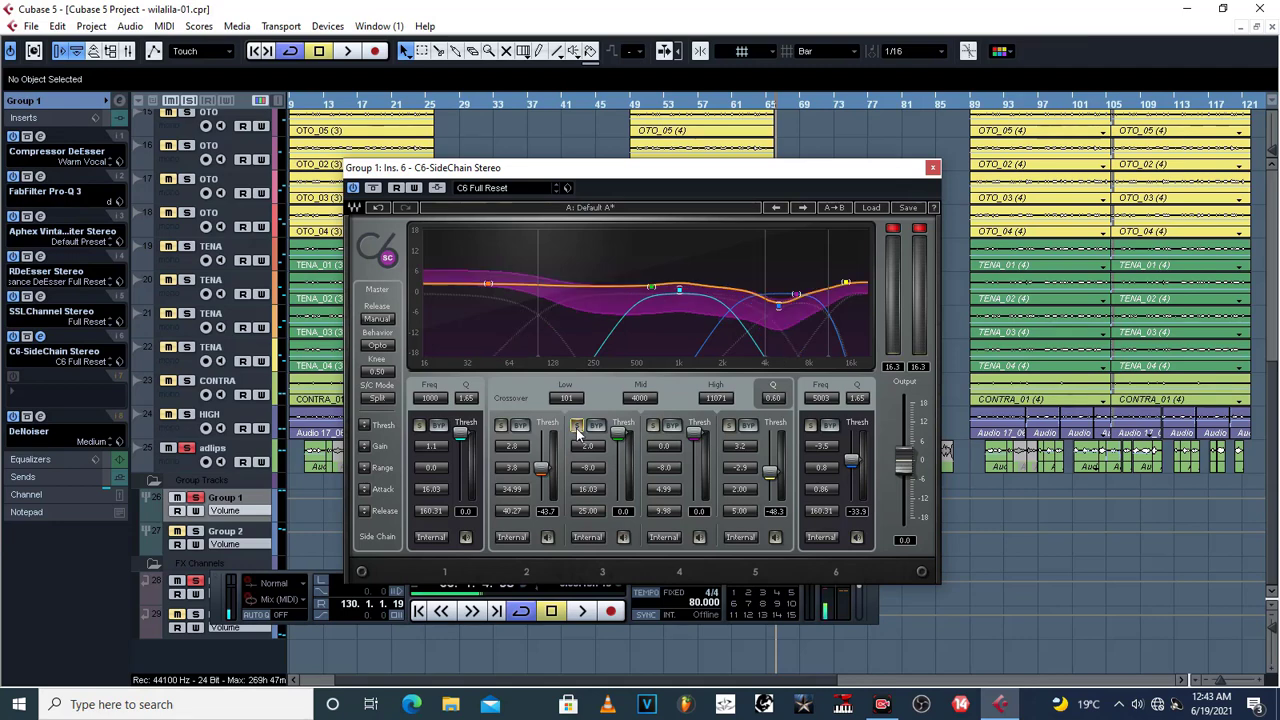
- Solo band 2 of the C6-SideChain, listen to the low end of the vocals, and clear the solo
click(501, 427)
key(space)
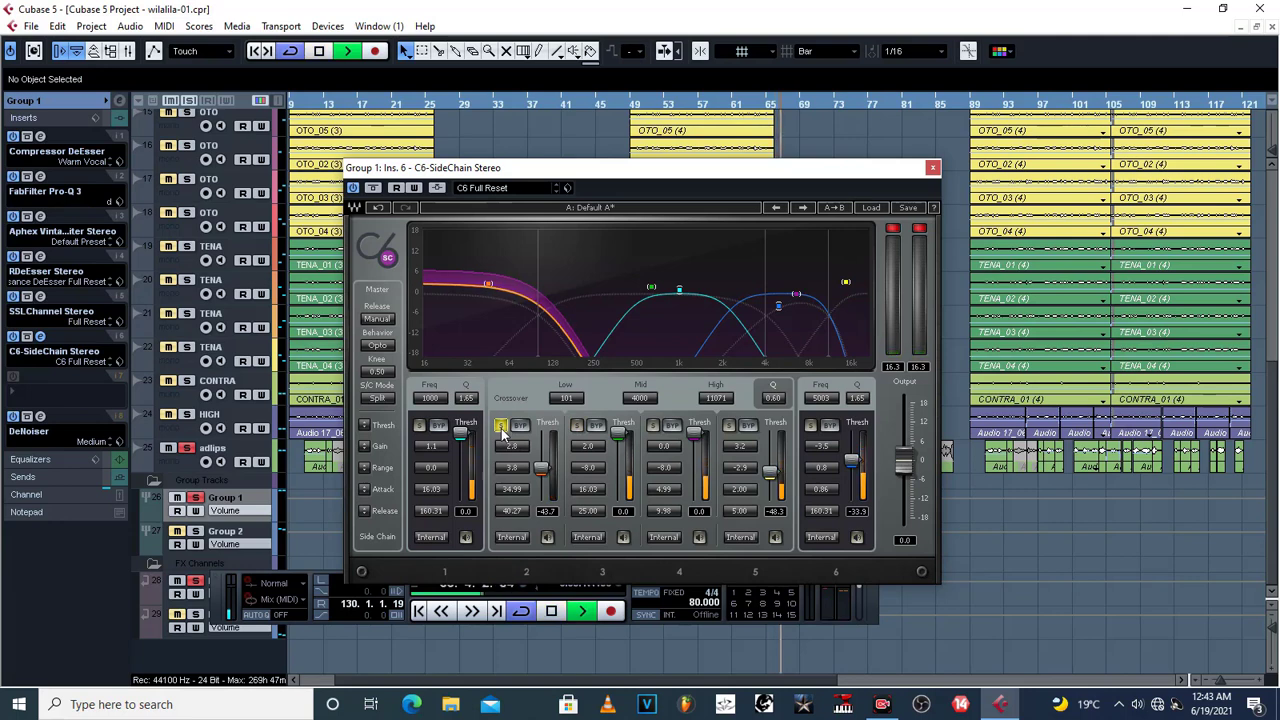
key(space)
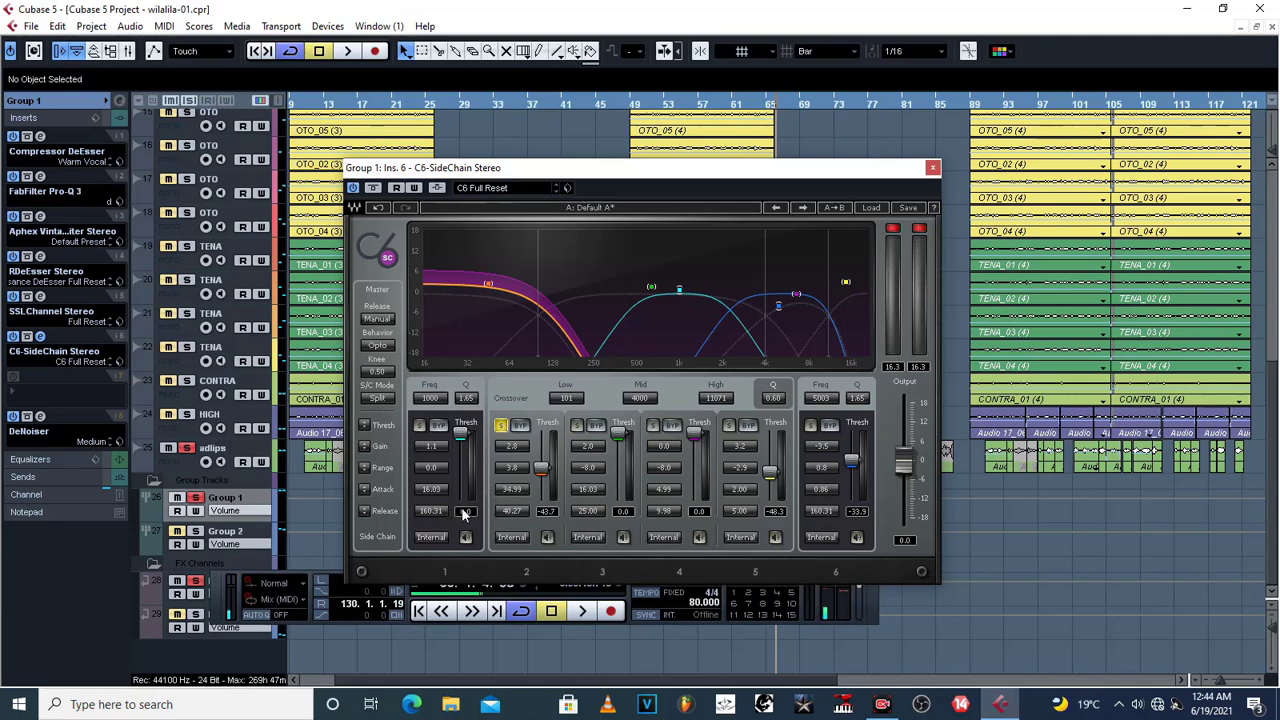
click(500, 425)
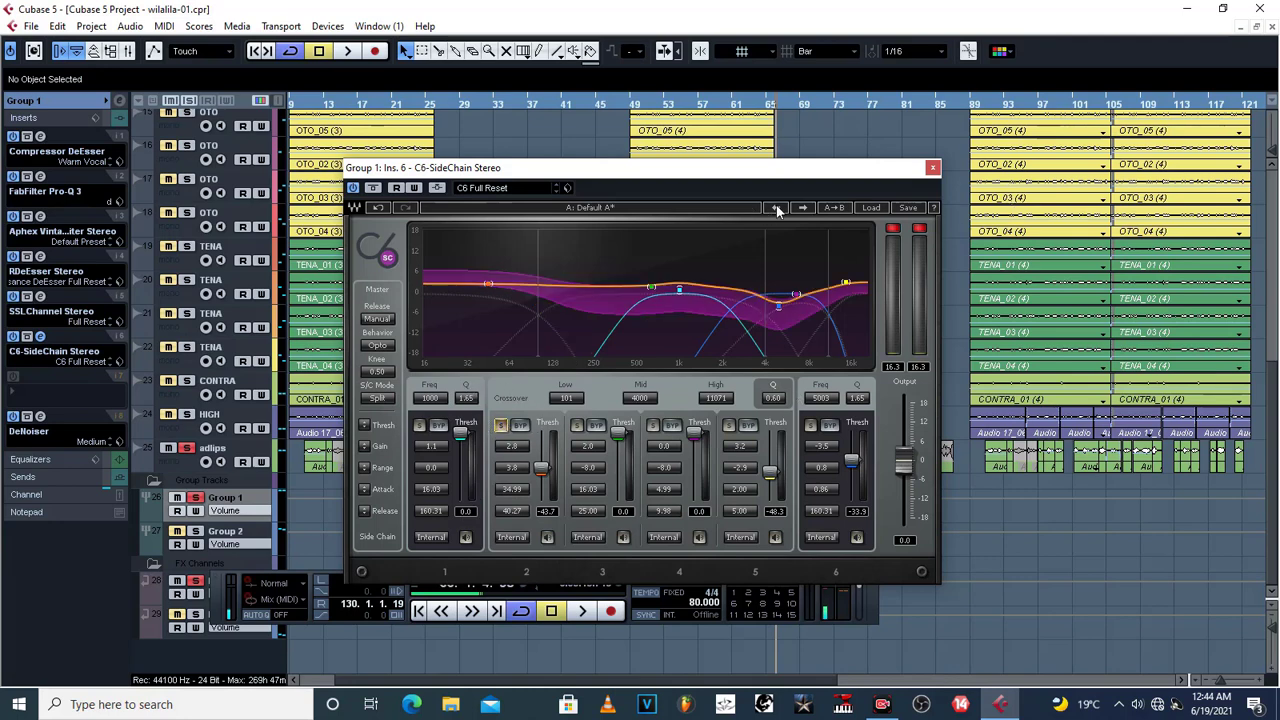
- Reload the saved preset S in the C6-SideChain, turn band 5's solo off, and close the plug-in
click(568, 187)
click(612, 206)
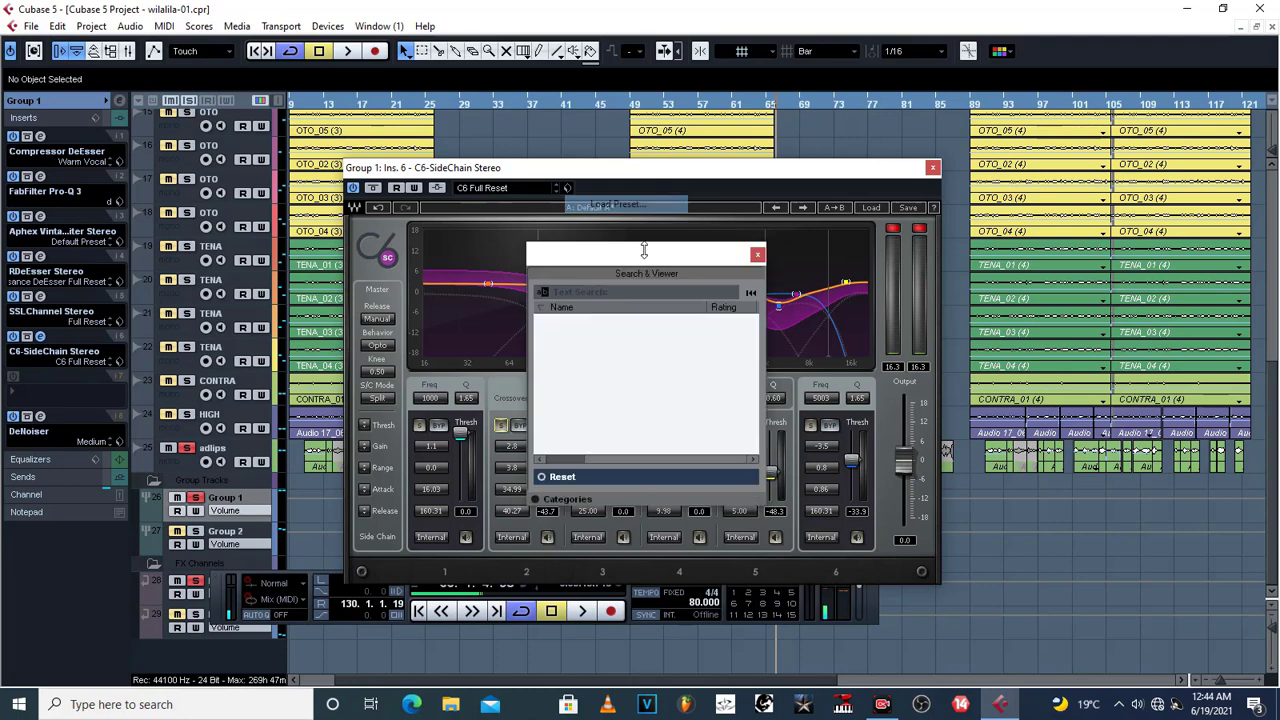
click(580, 324)
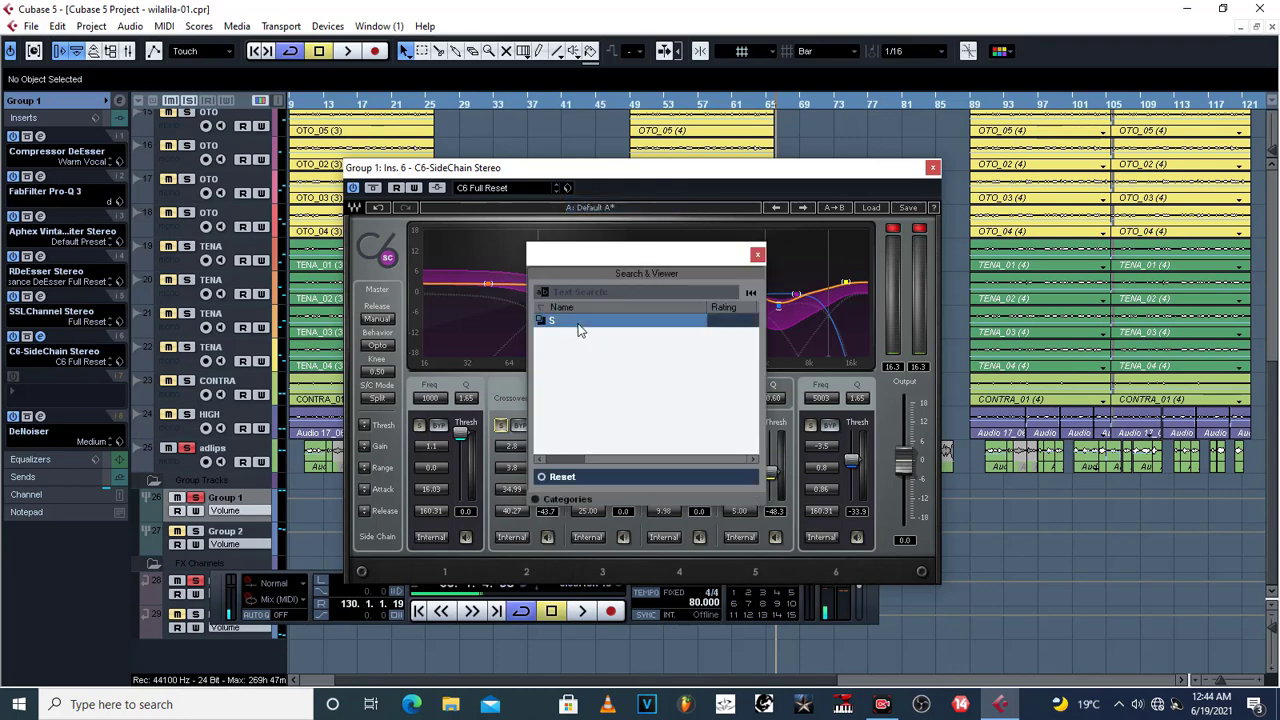
click(757, 254)
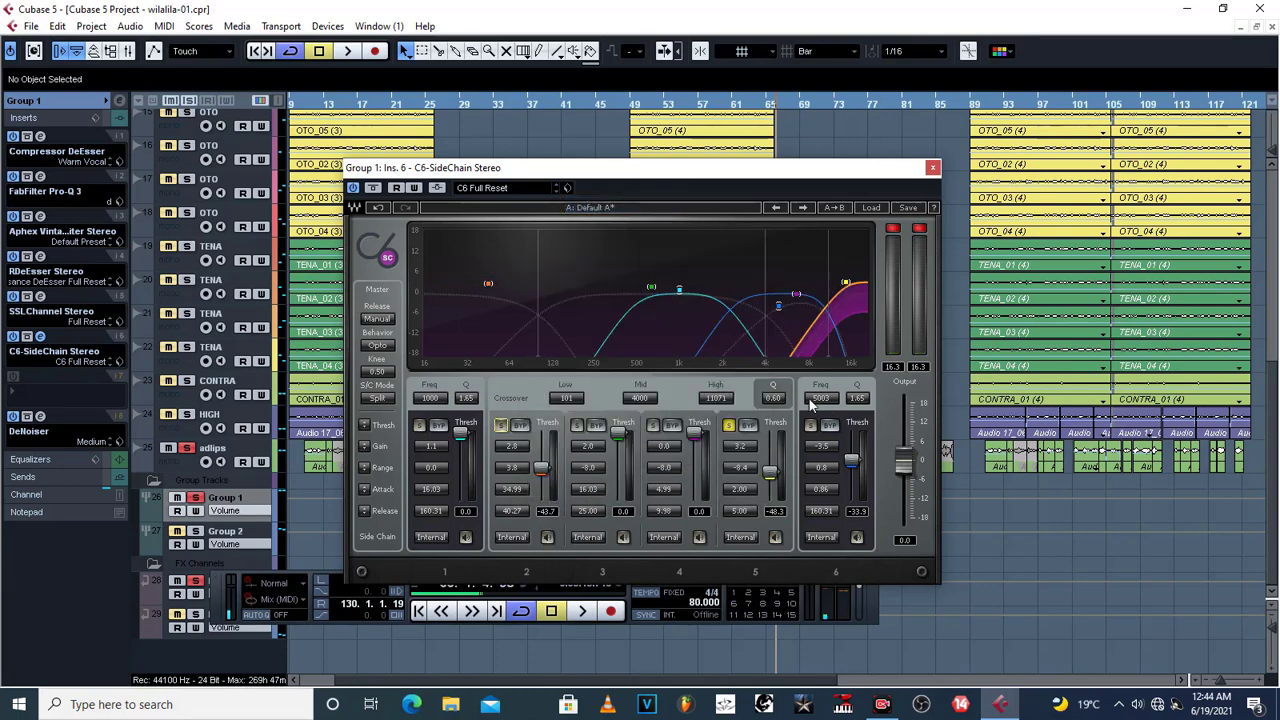
click(728, 425)
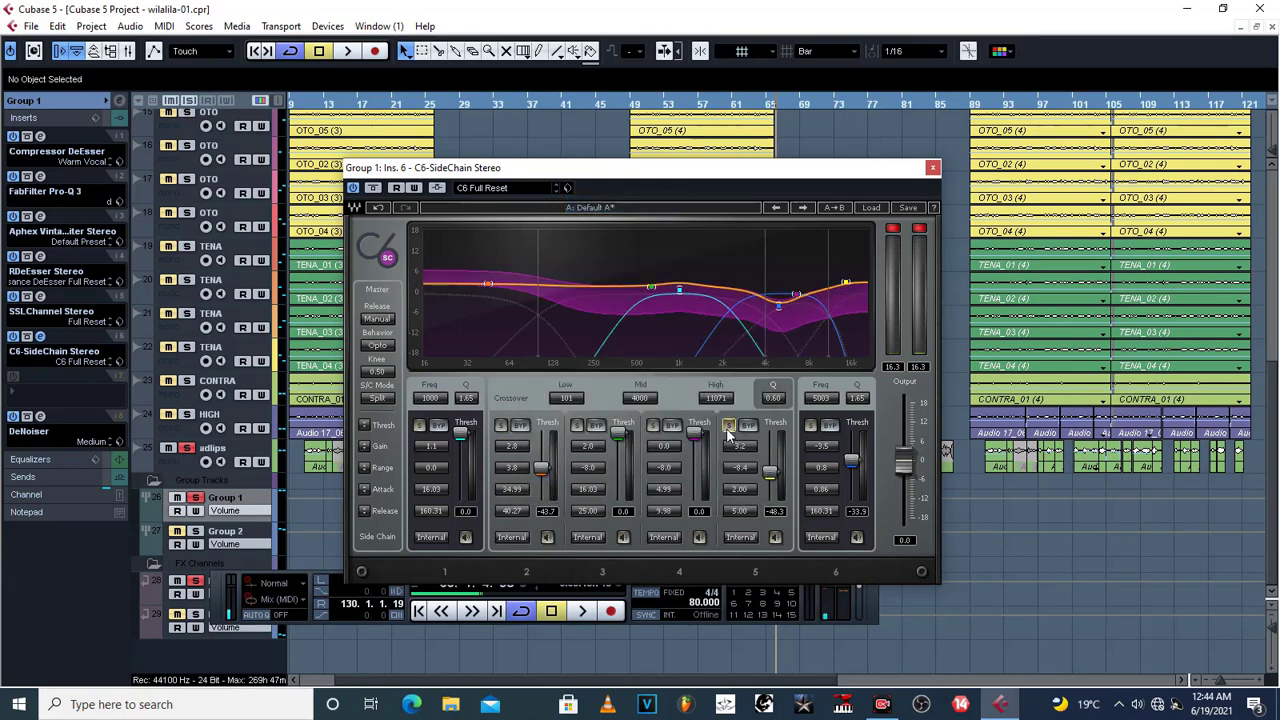
click(932, 167)
- Switch off all seven active inserts on Group 1, from Compressor DeEsser through DeNoiser
click(12, 137)
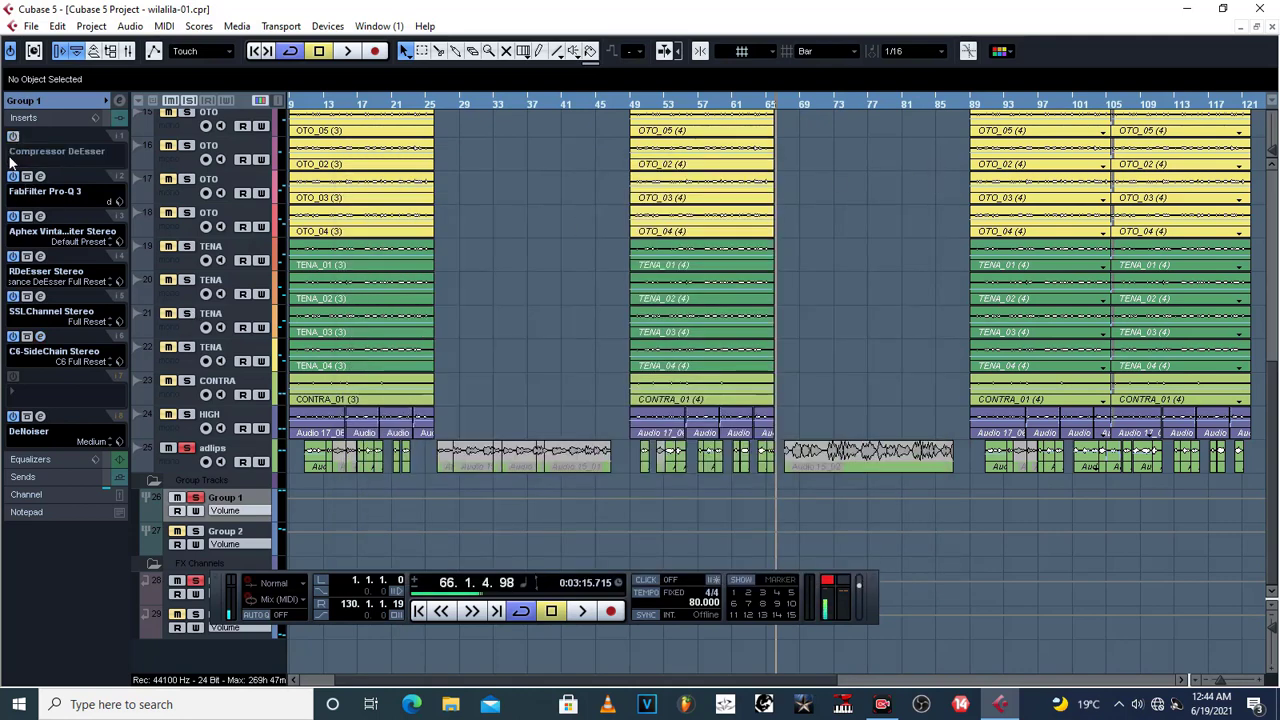
click(13, 176)
click(13, 216)
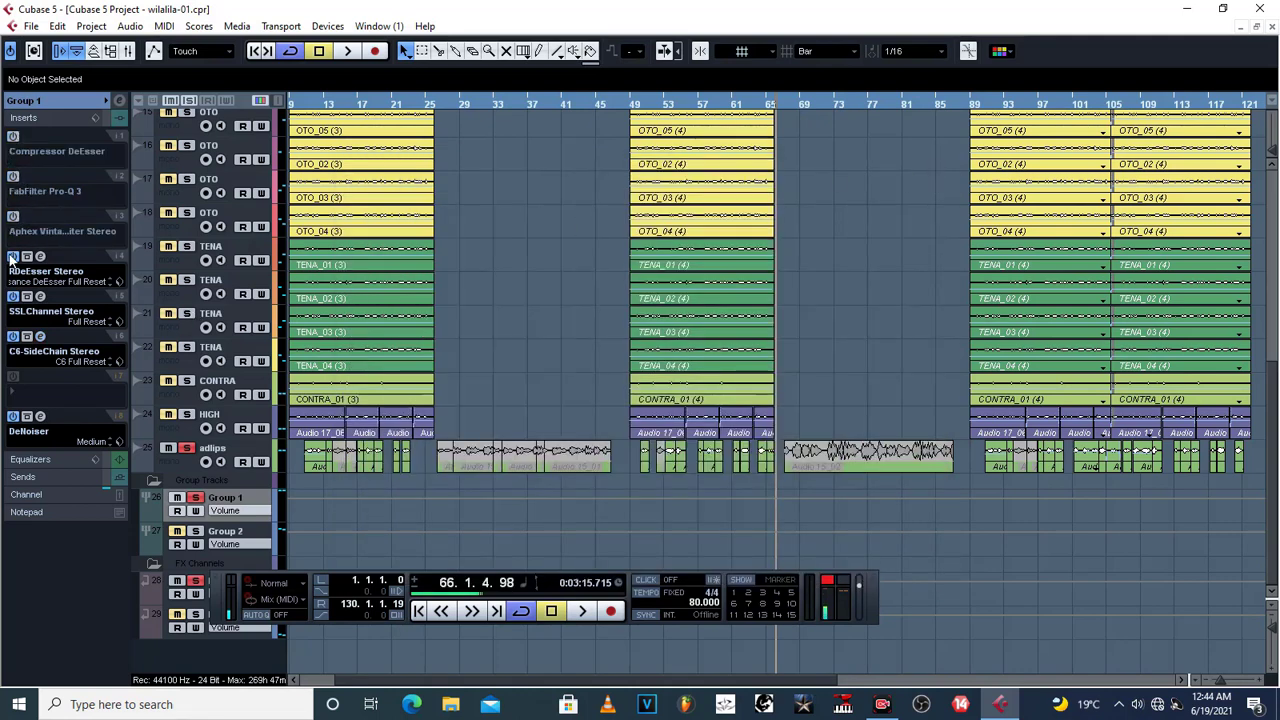
click(13, 256)
click(13, 296)
click(13, 336)
click(12, 414)
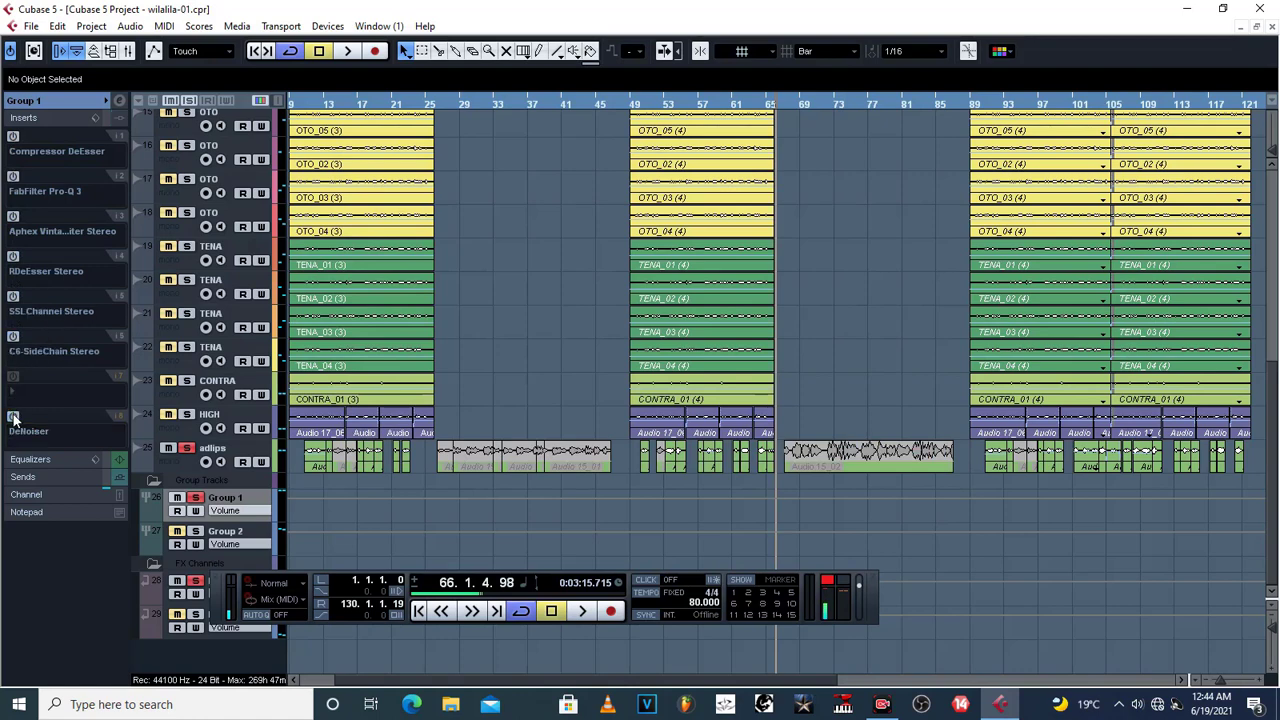
- Play the vocals with Group 1's processing off and display the inserts of the LEAD track
key(space)
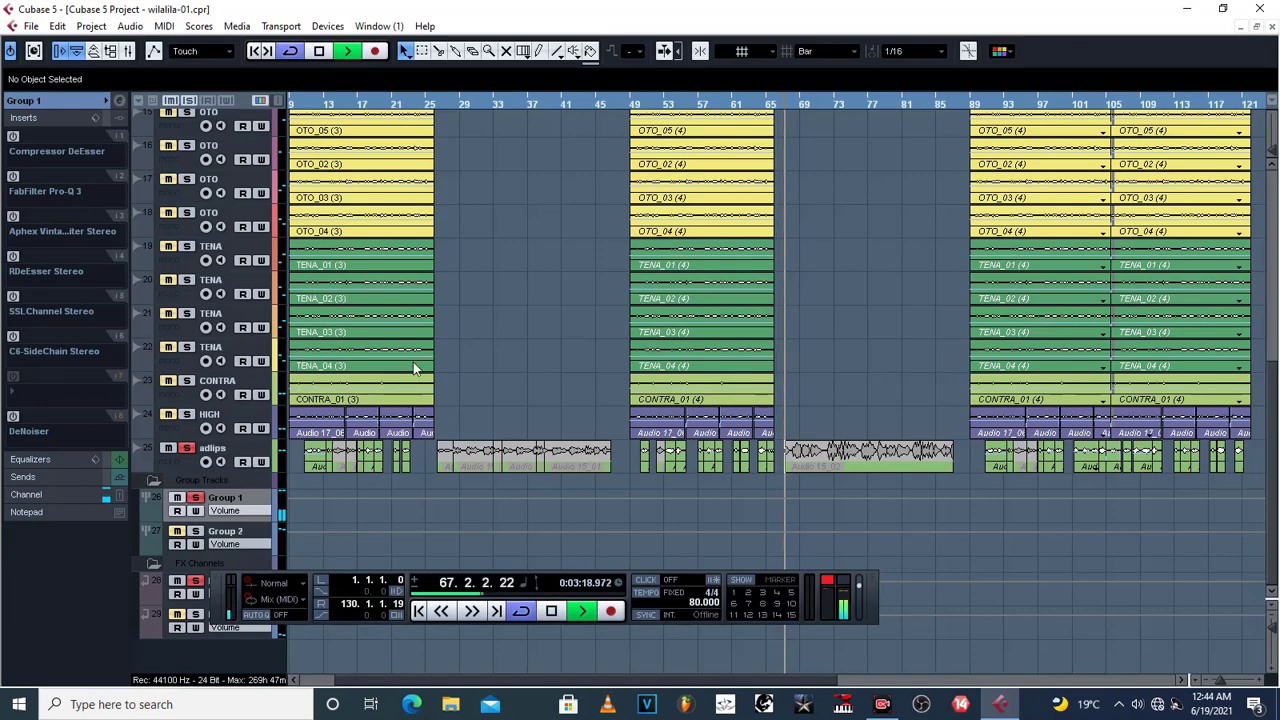
scroll(370, 363, up, 5)
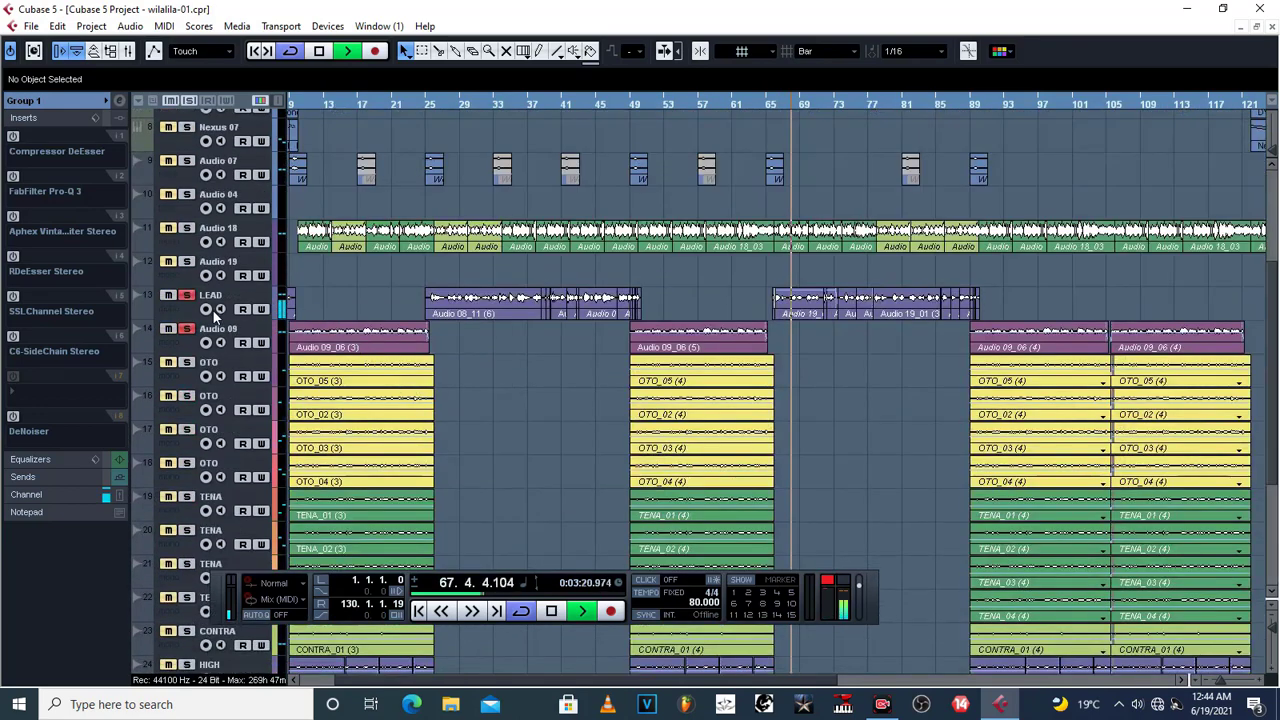
click(157, 303)
click(24, 281)
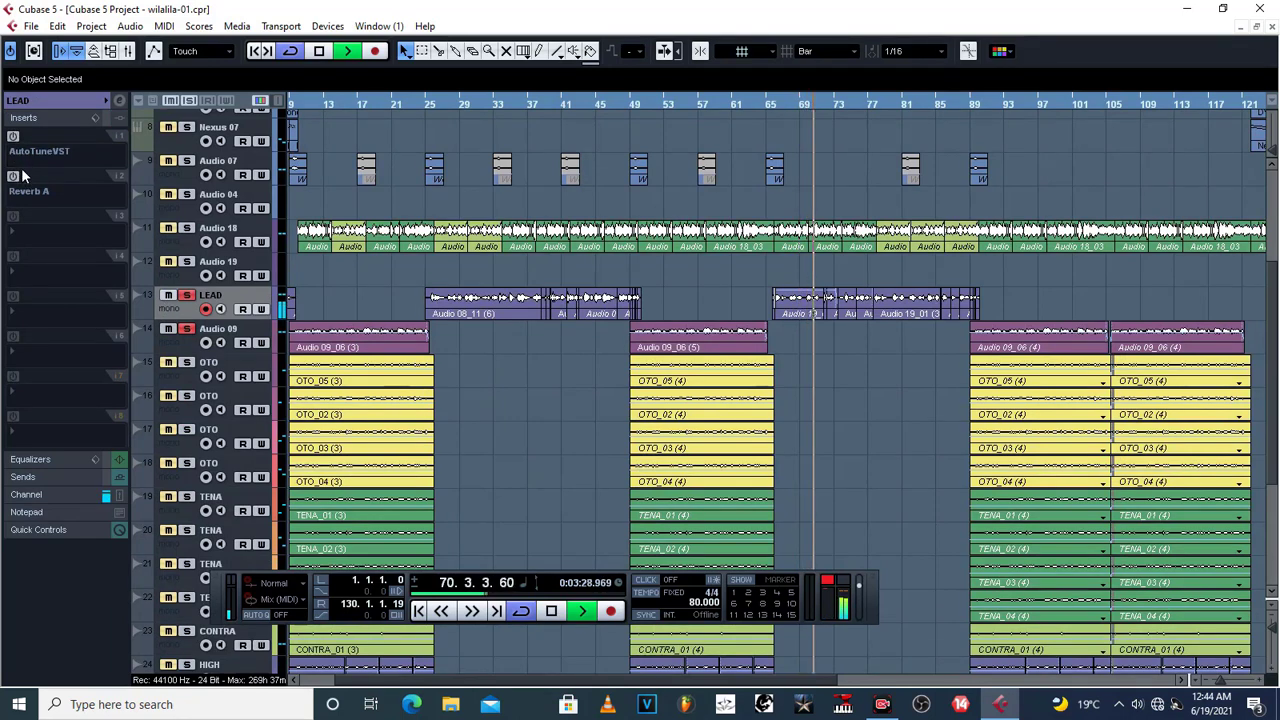
- Move the Transport panel clear of the FX channel tracks, keep listening to the unprocessed vocals, and stop playback
scroll(571, 490, down, 5)
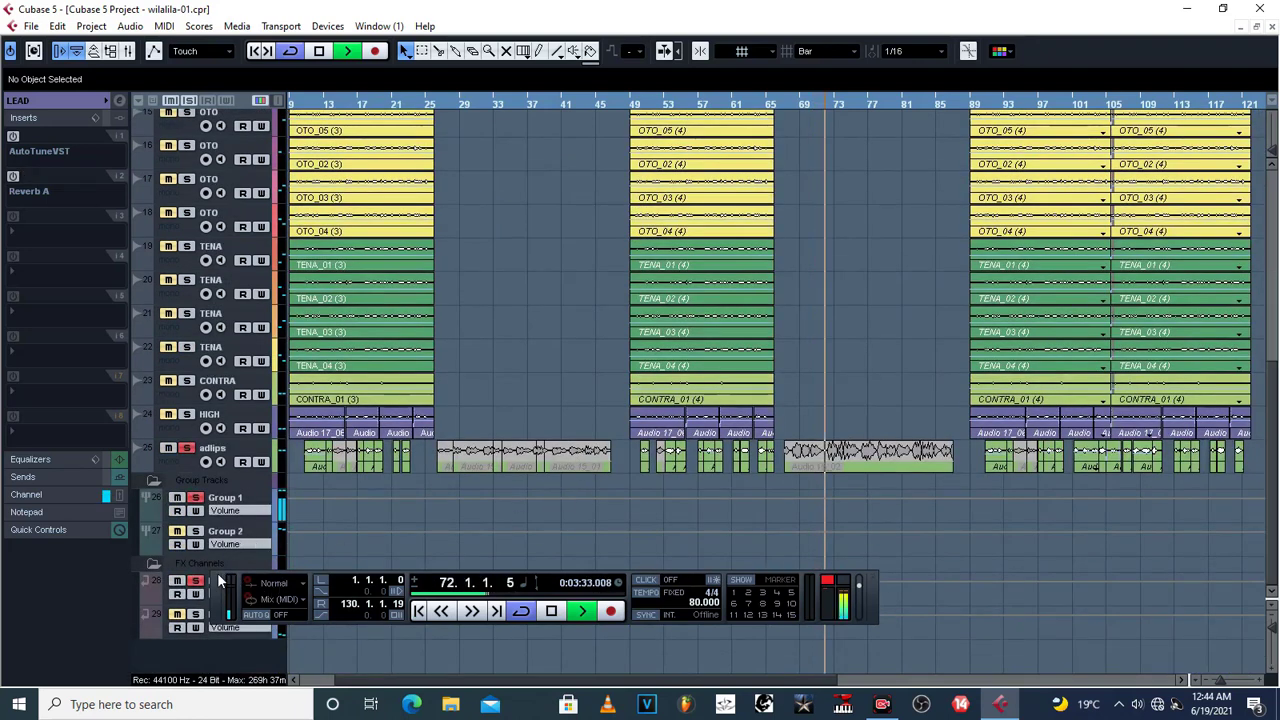
drag(217, 572, 350, 568)
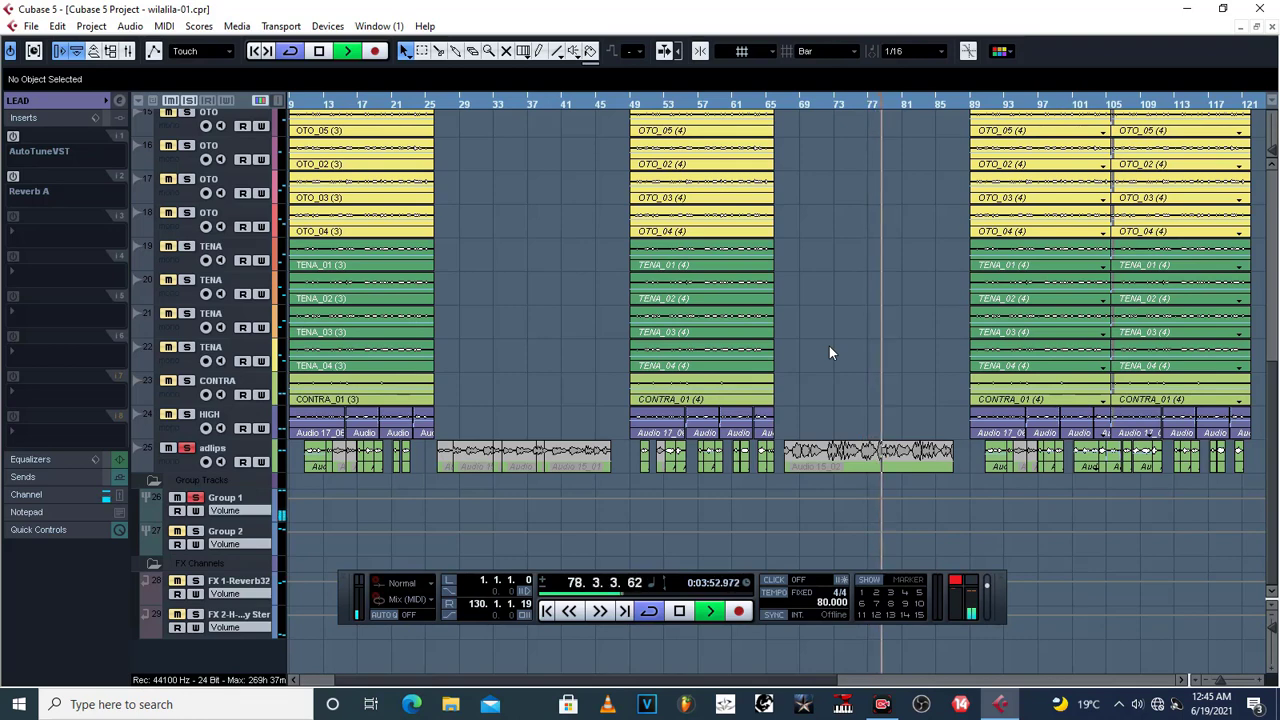
key(space)
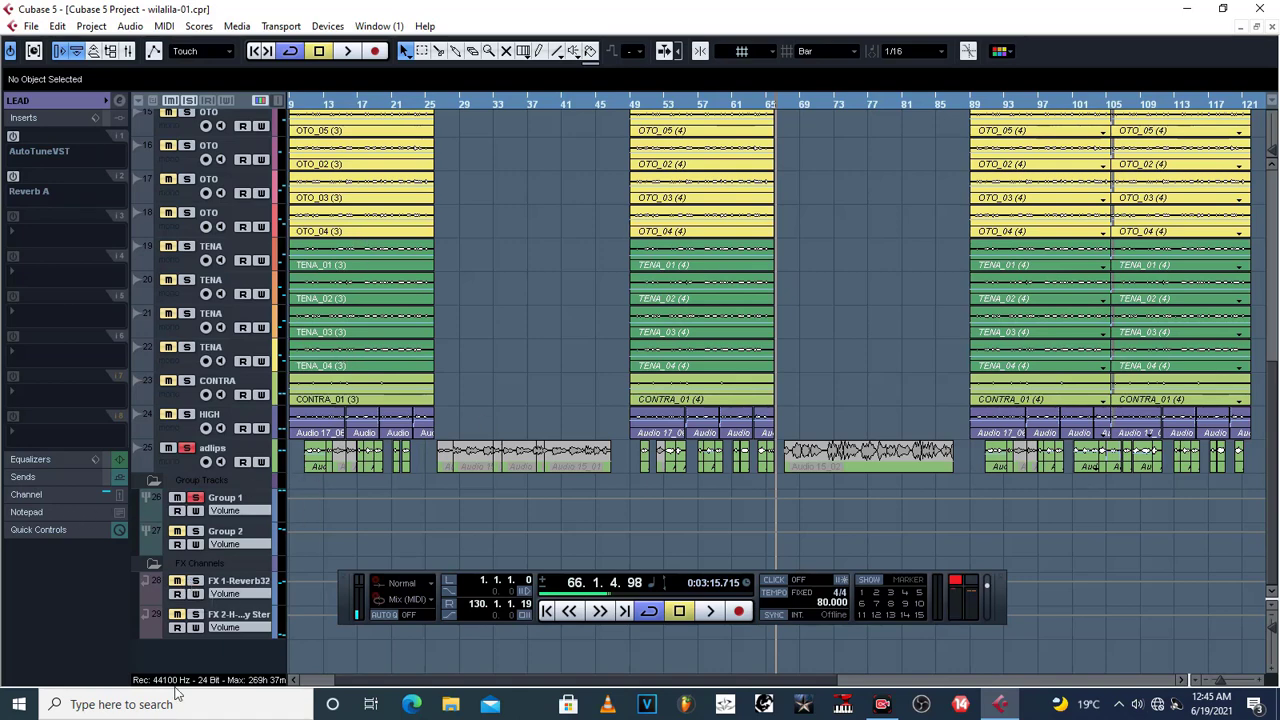
- View the Reverb32 settings on the FX 1-Reverb32 channel, close the plug-in, and solo the channel
click(246, 586)
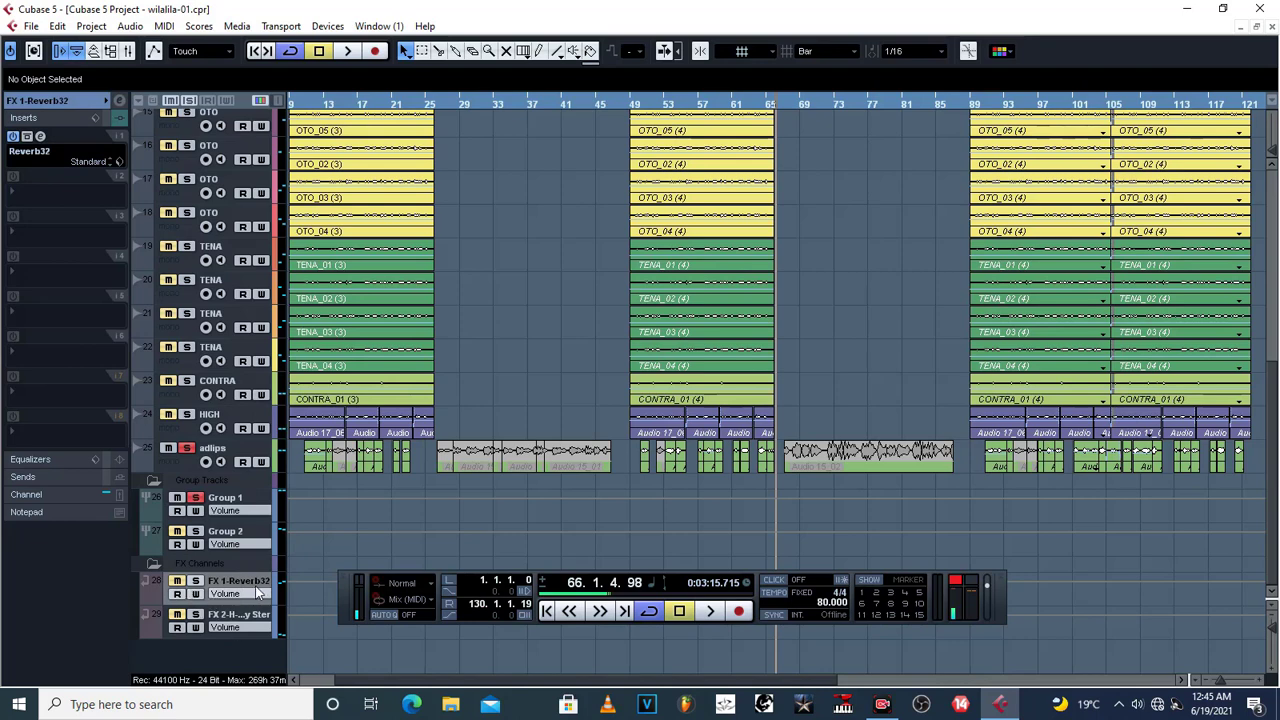
click(41, 137)
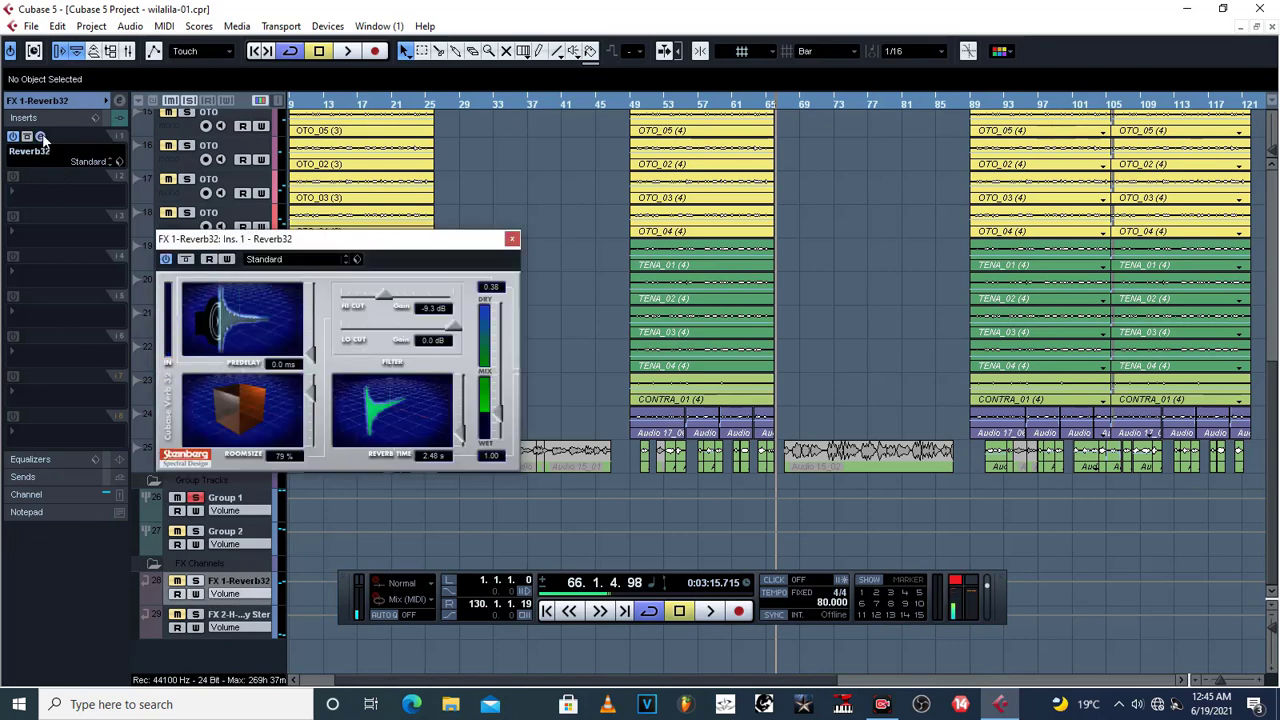
click(41, 137)
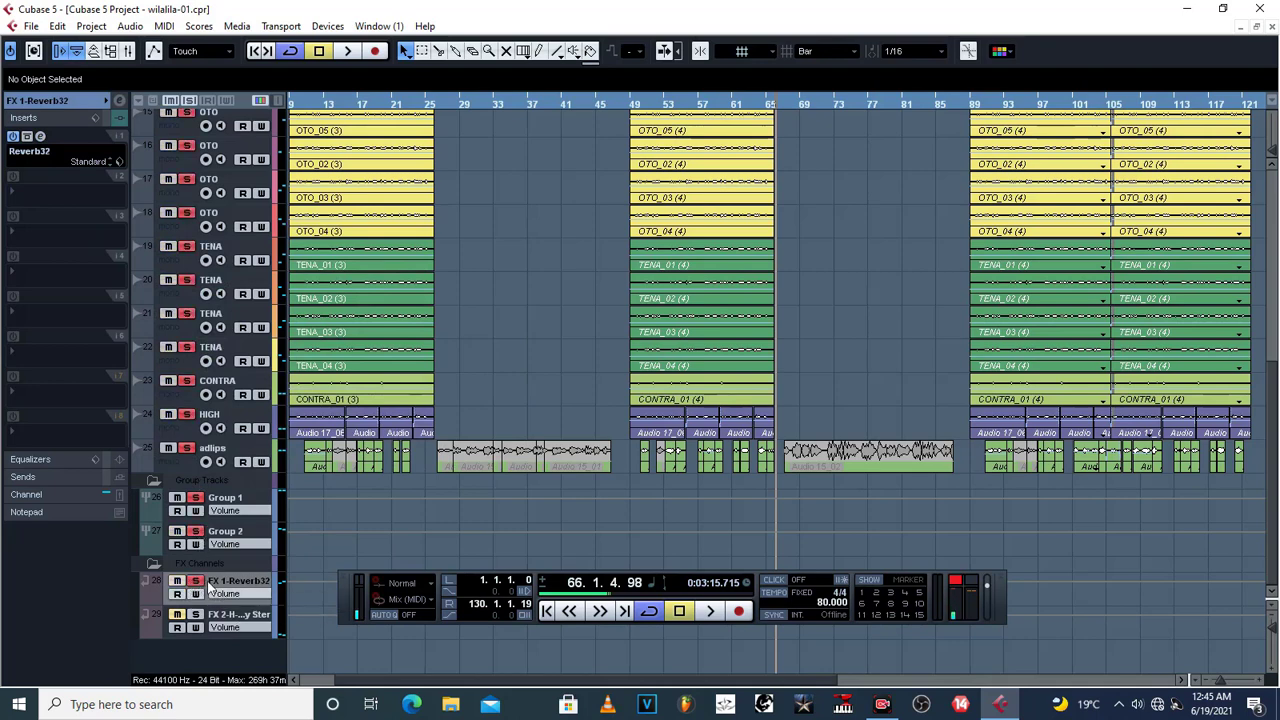
- Play the vocals with the FX 1 reverb, examine the Reverb32 settings during playback, and close the plug-in after stopping
key(space)
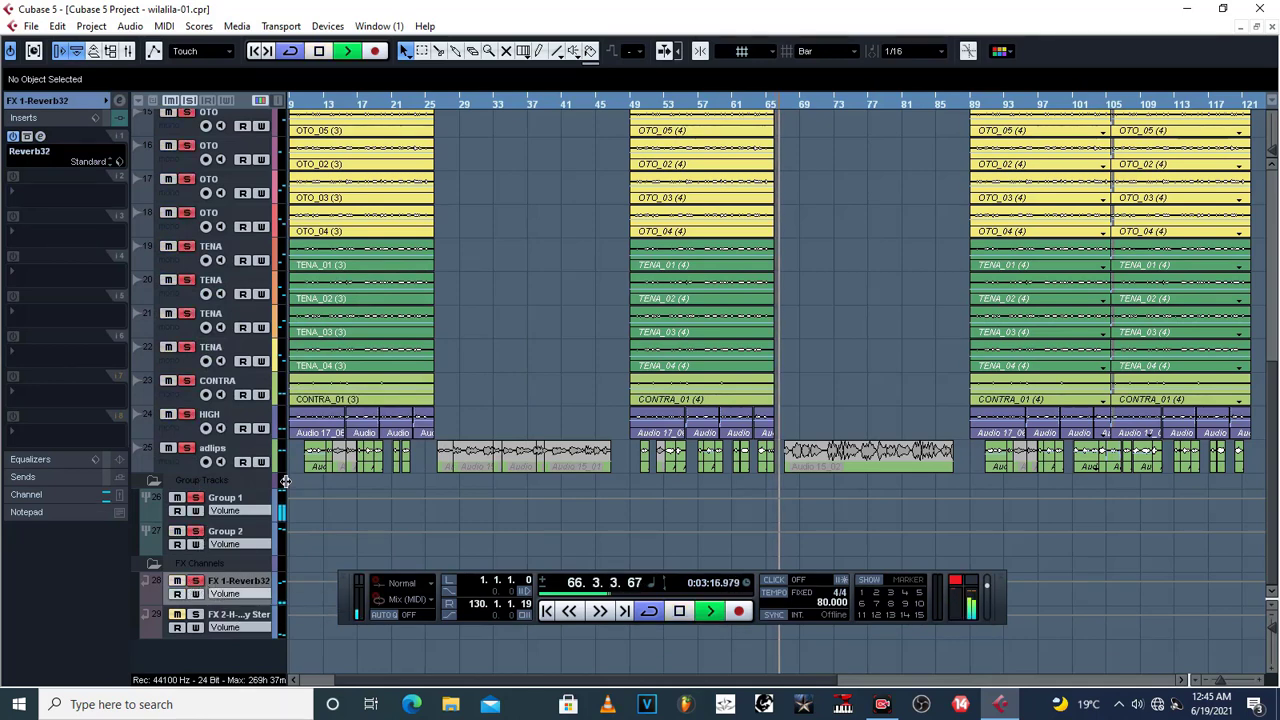
click(41, 137)
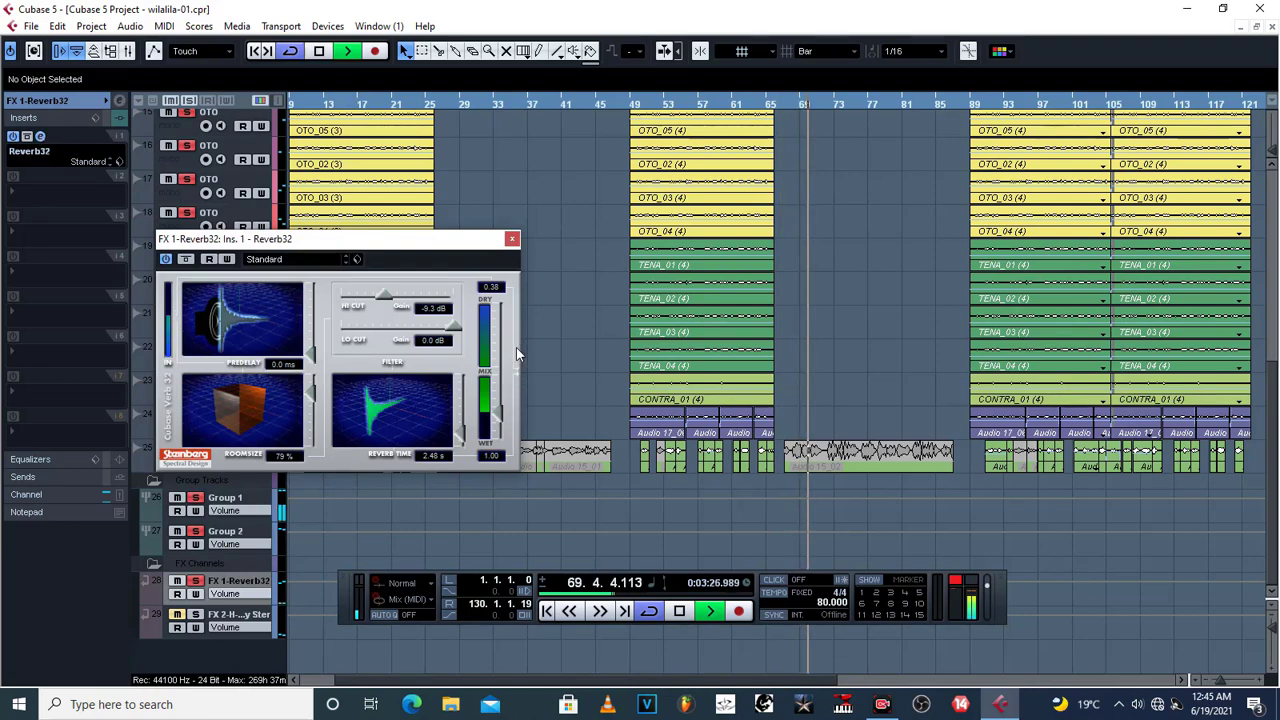
key(space)
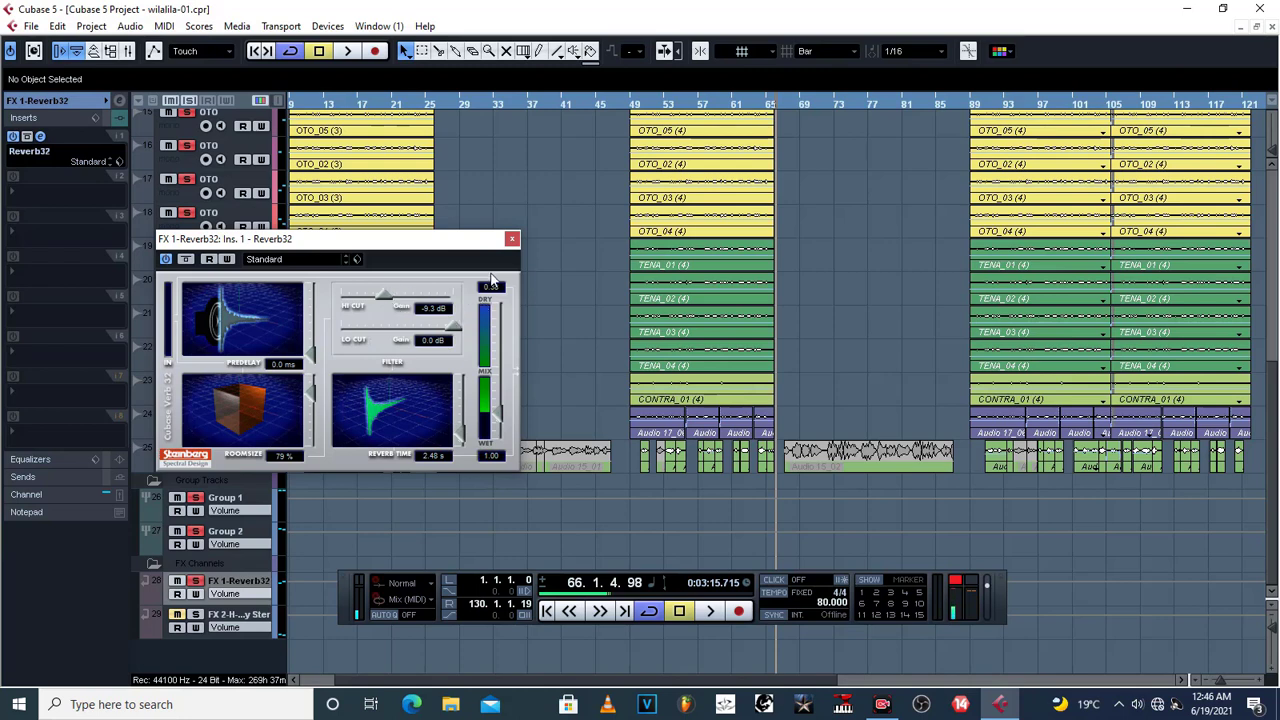
click(513, 244)
click(512, 240)
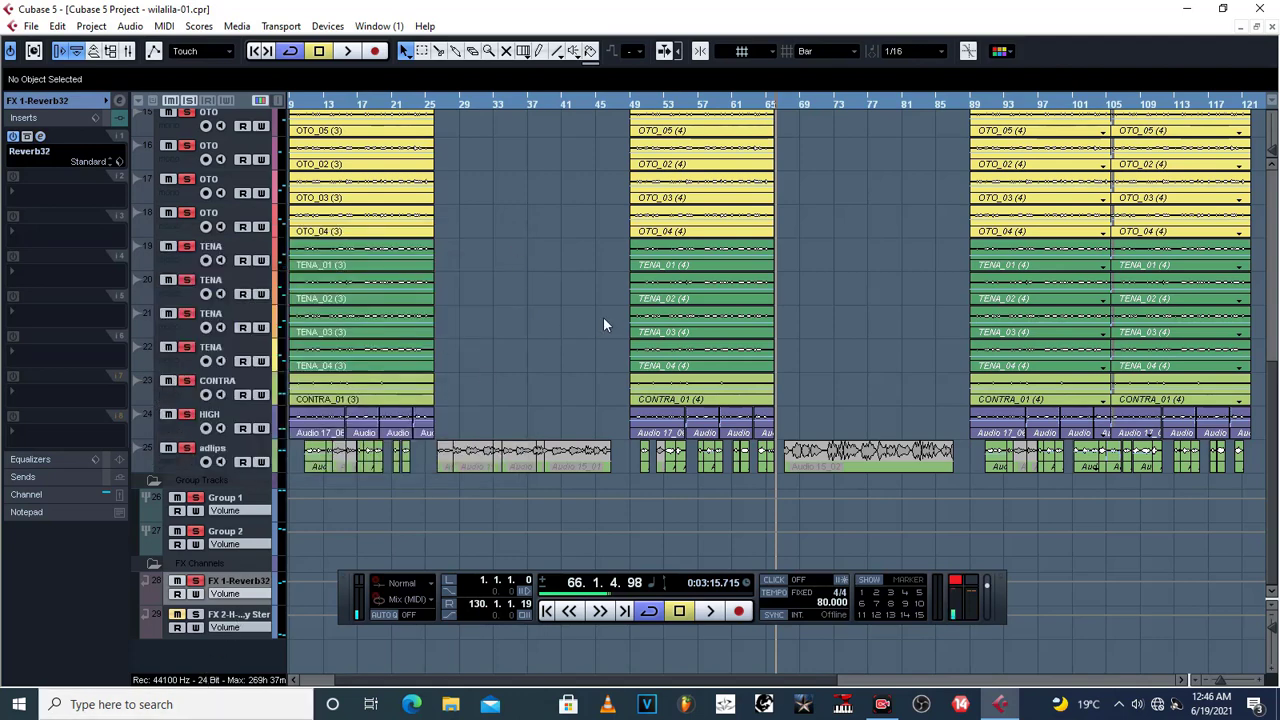
- Clear the solos on all vocal, group and FX tracks
scroll(603, 323, up, 4)
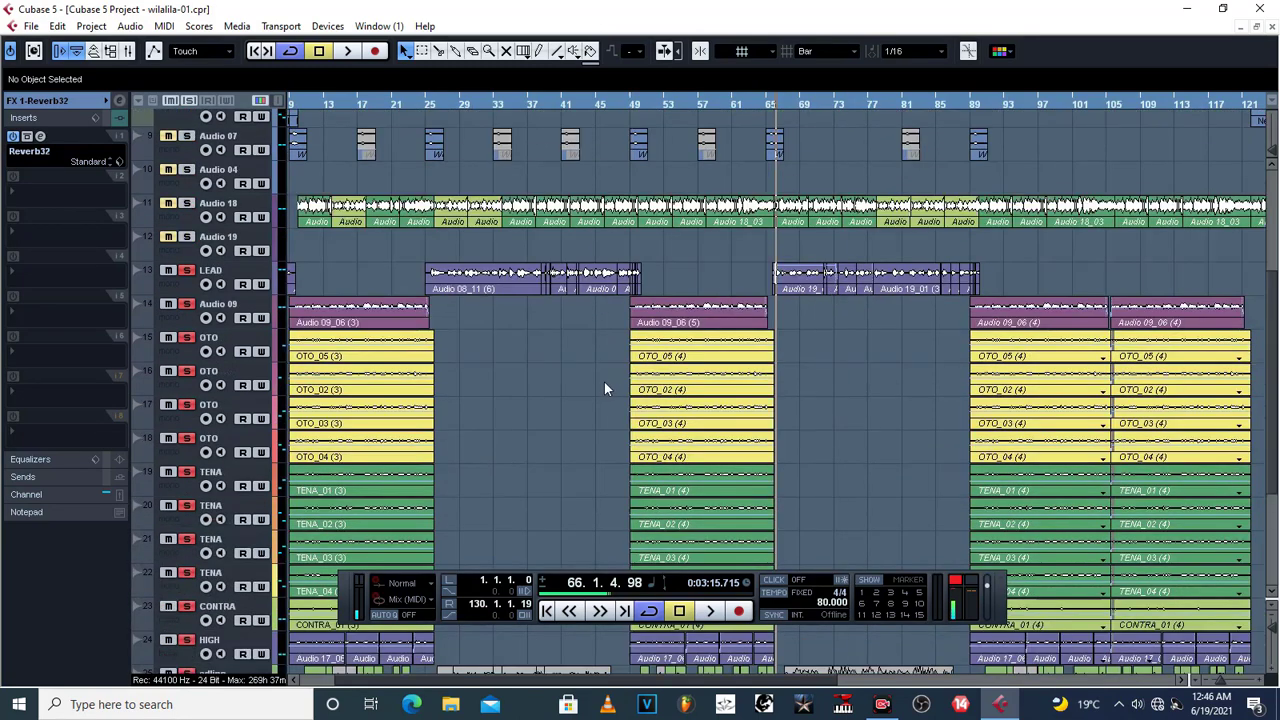
scroll(604, 380, down, 4)
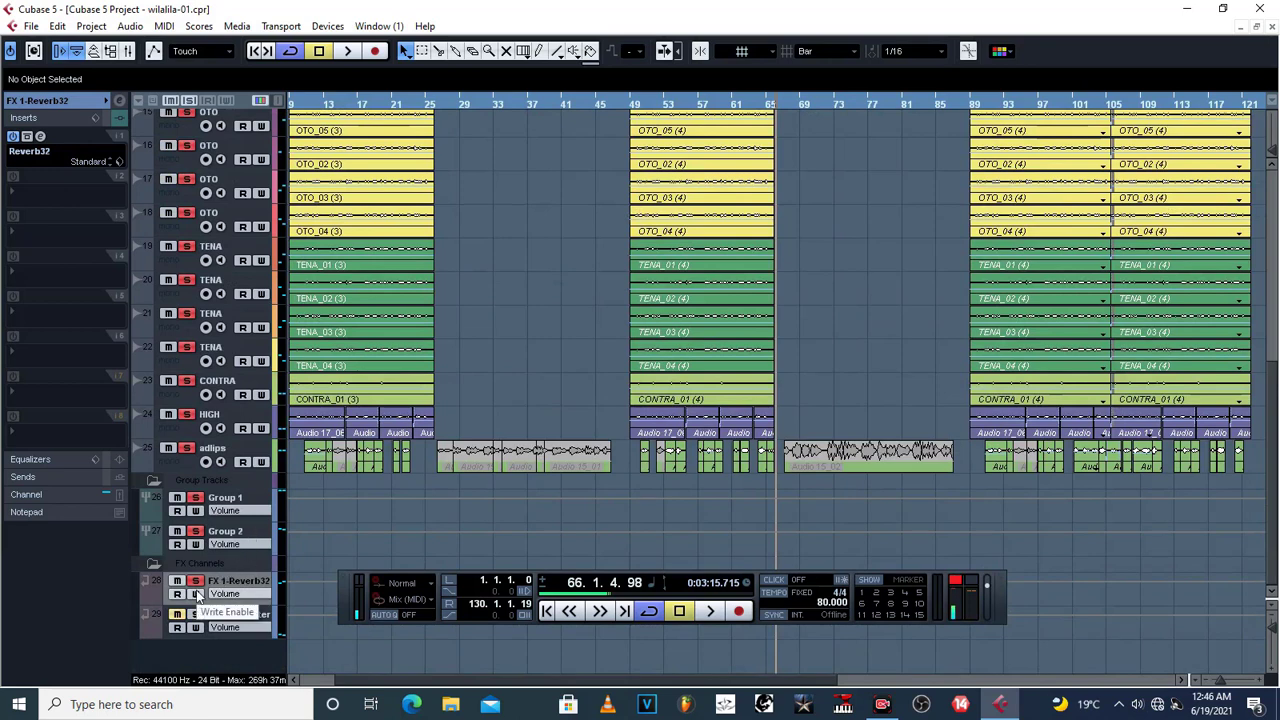
click(197, 498)
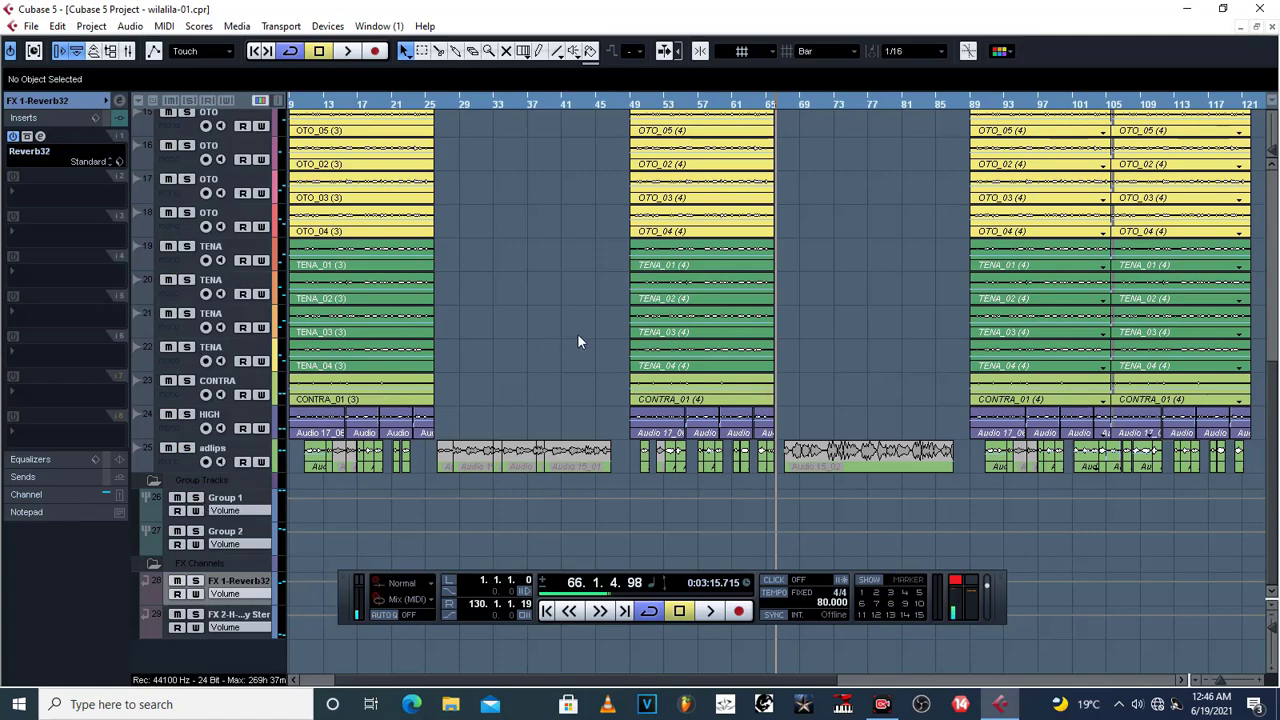
- Select Group 2 to show its insert chain and bring the LEAD track into view
scroll(542, 362, up, 4)
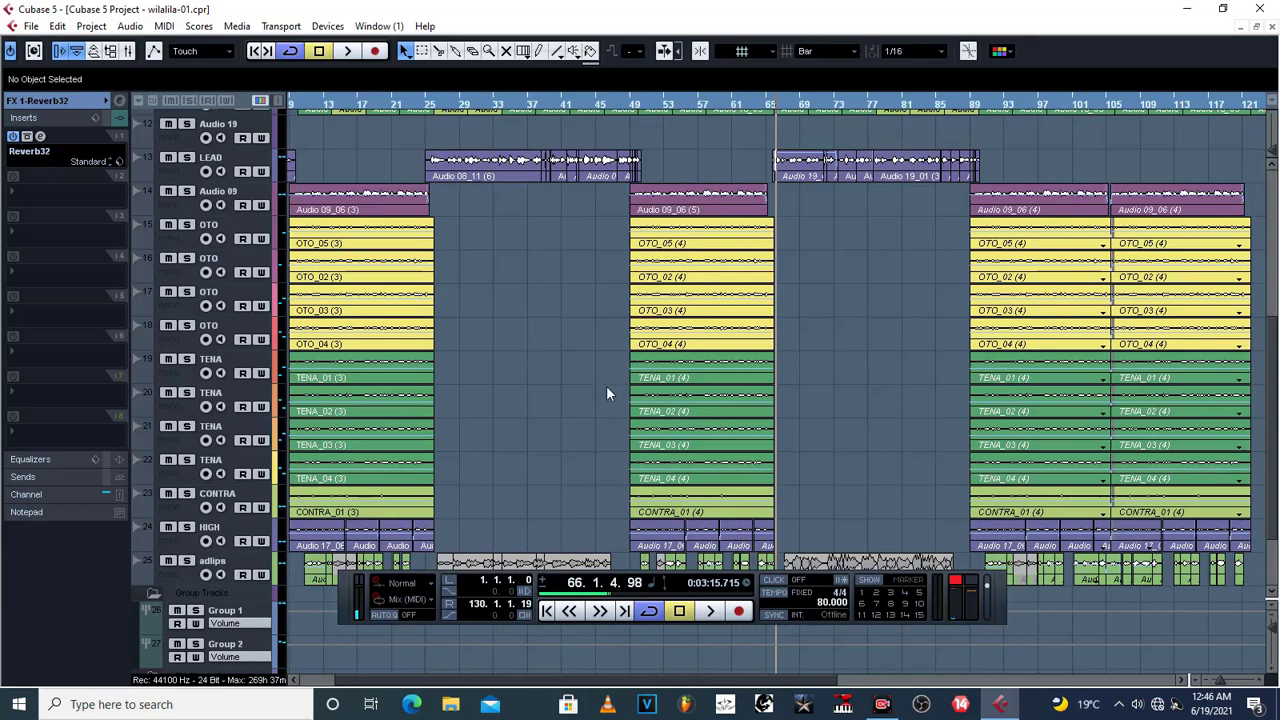
scroll(597, 368, down, 3)
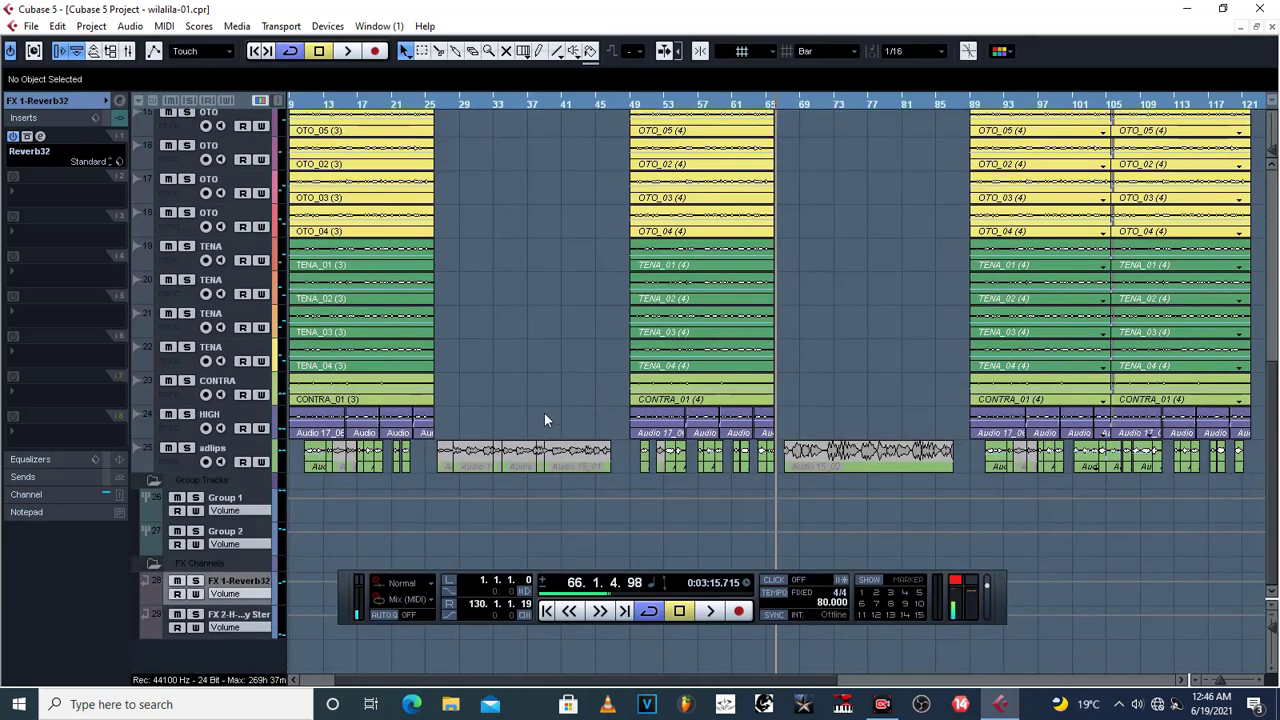
click(240, 528)
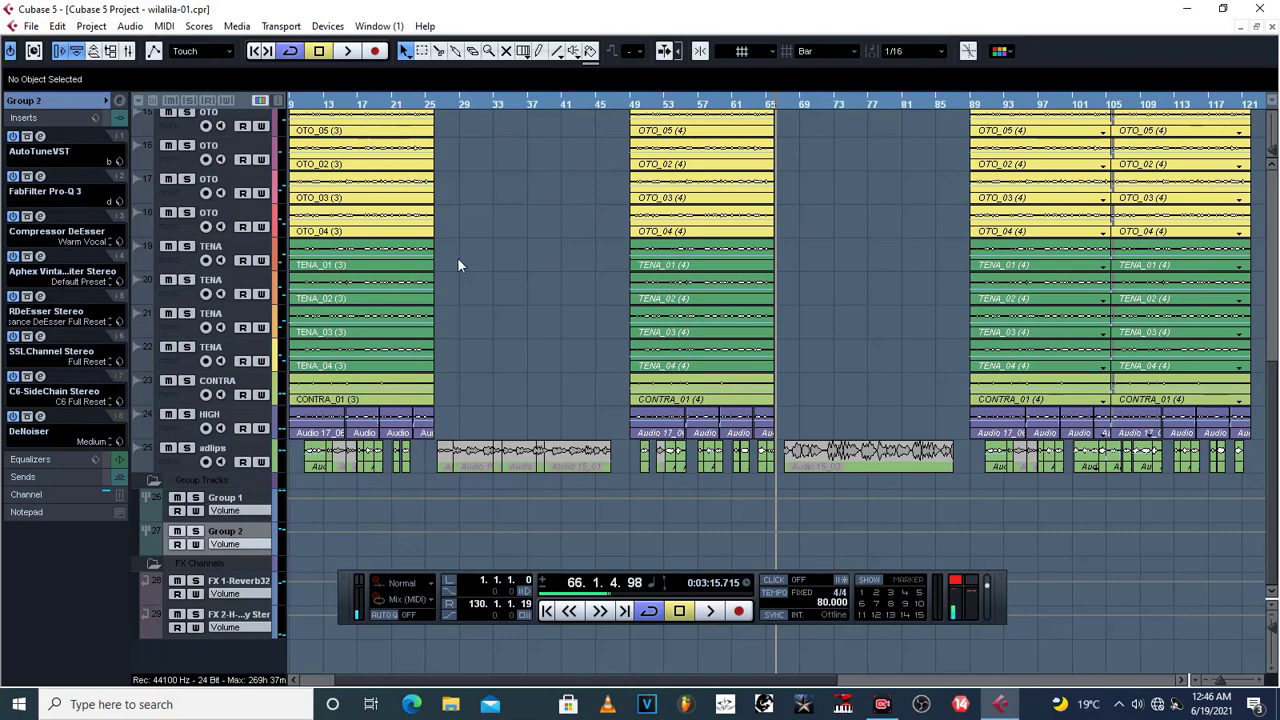
scroll(541, 286, up, 7)
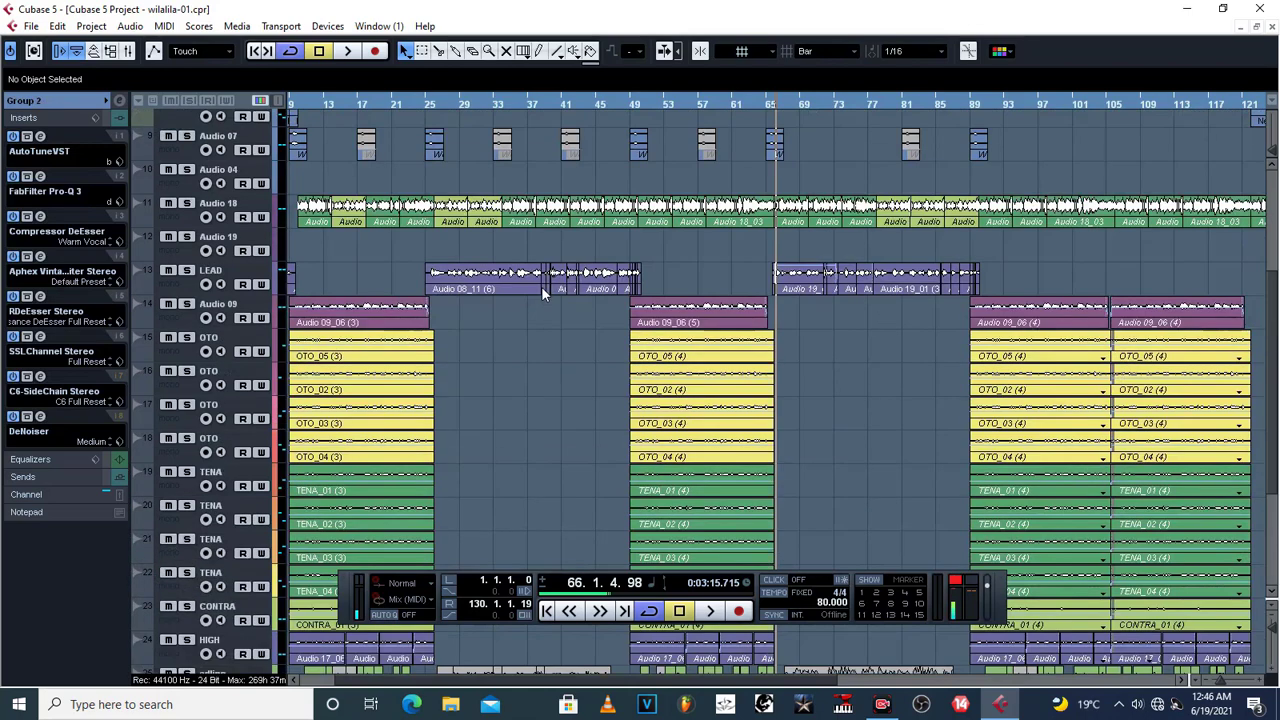
- Examine the AutoTuneVST key, scale and retune settings on Group 2, and close the plug-in
click(40, 136)
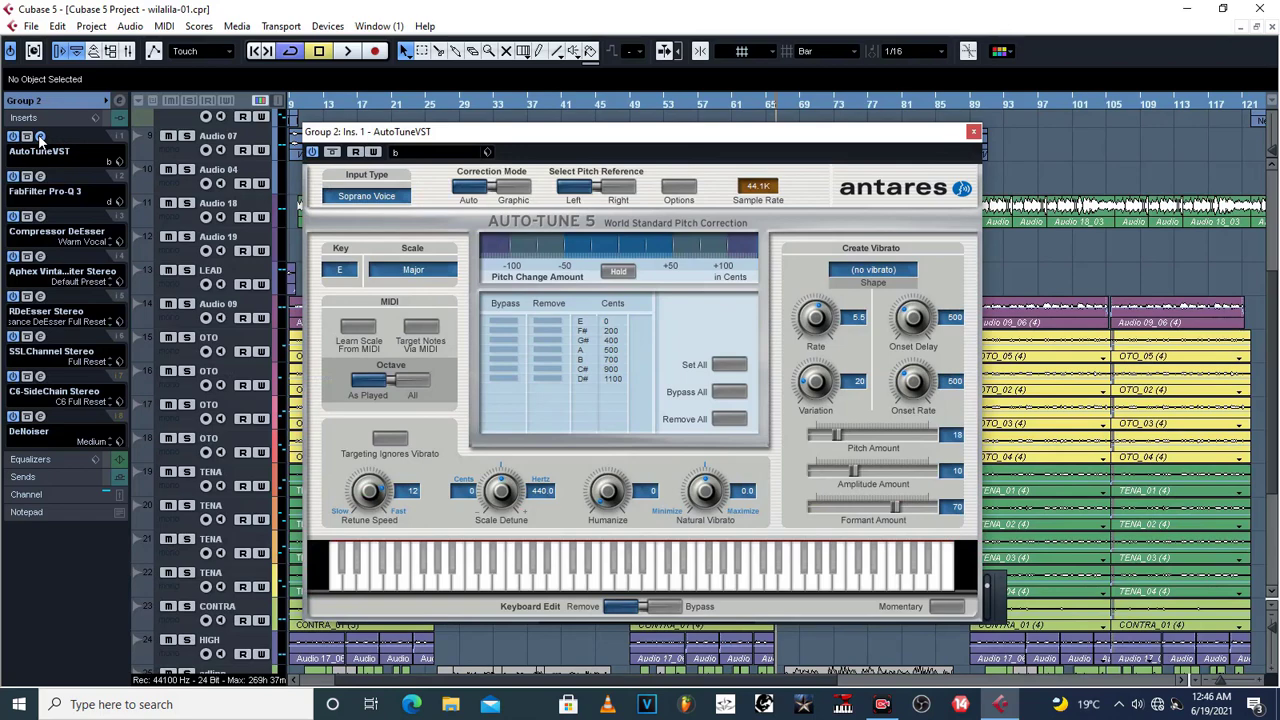
click(40, 136)
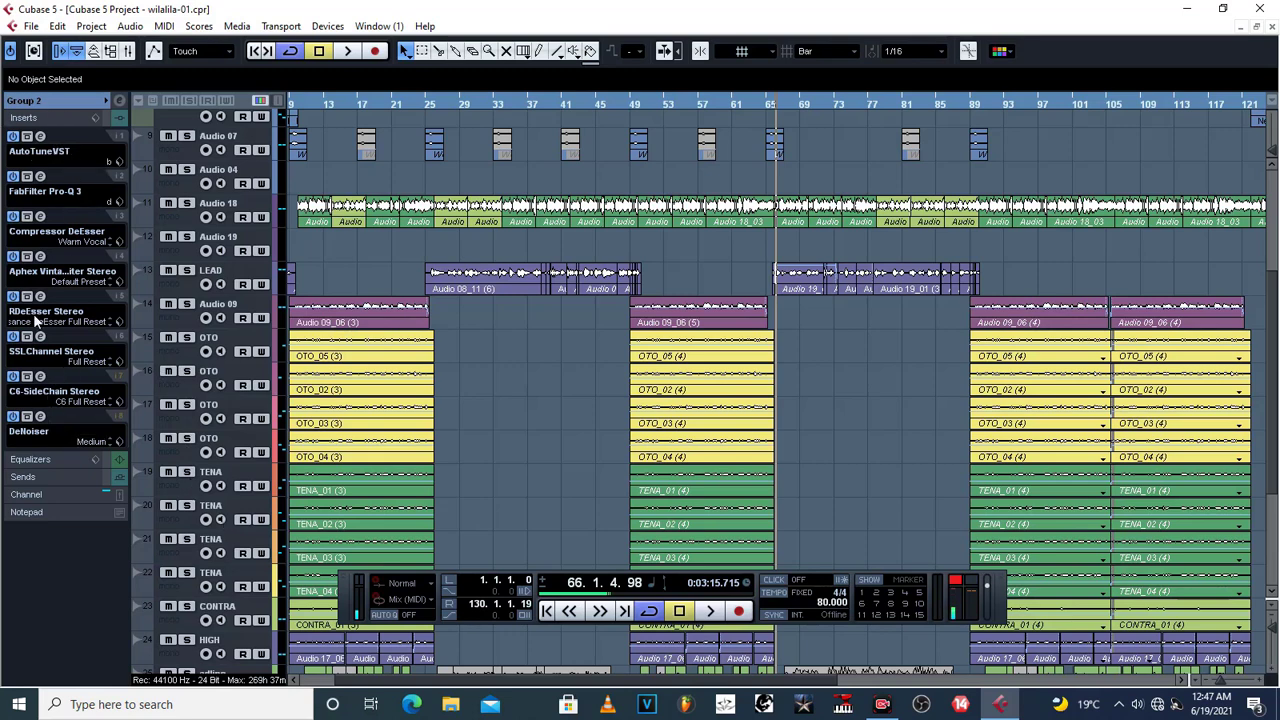
click(40, 137)
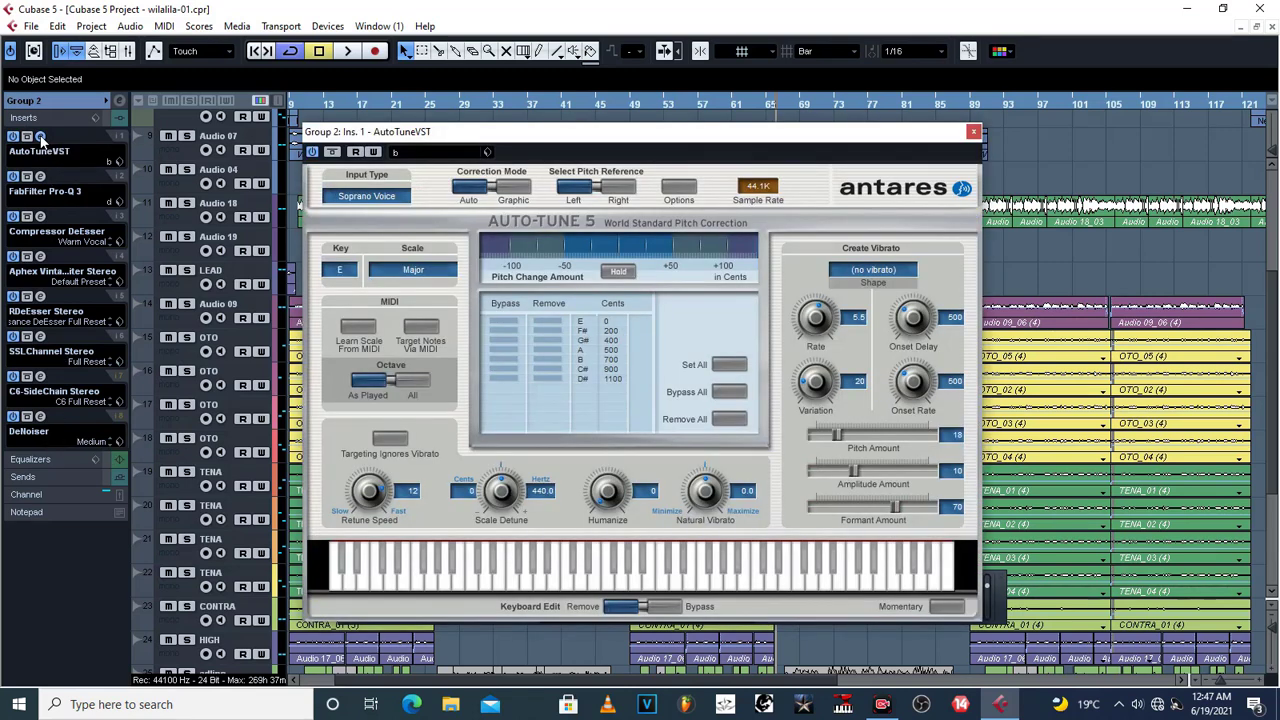
click(40, 137)
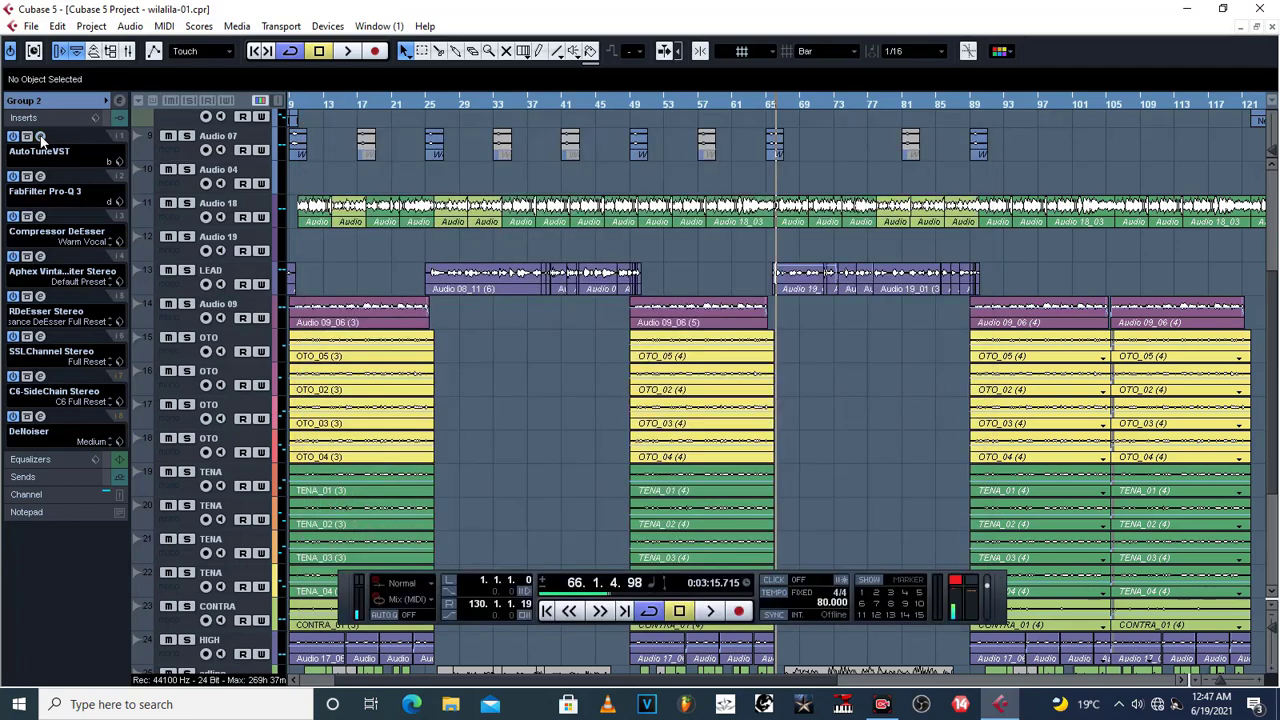
click(40, 137)
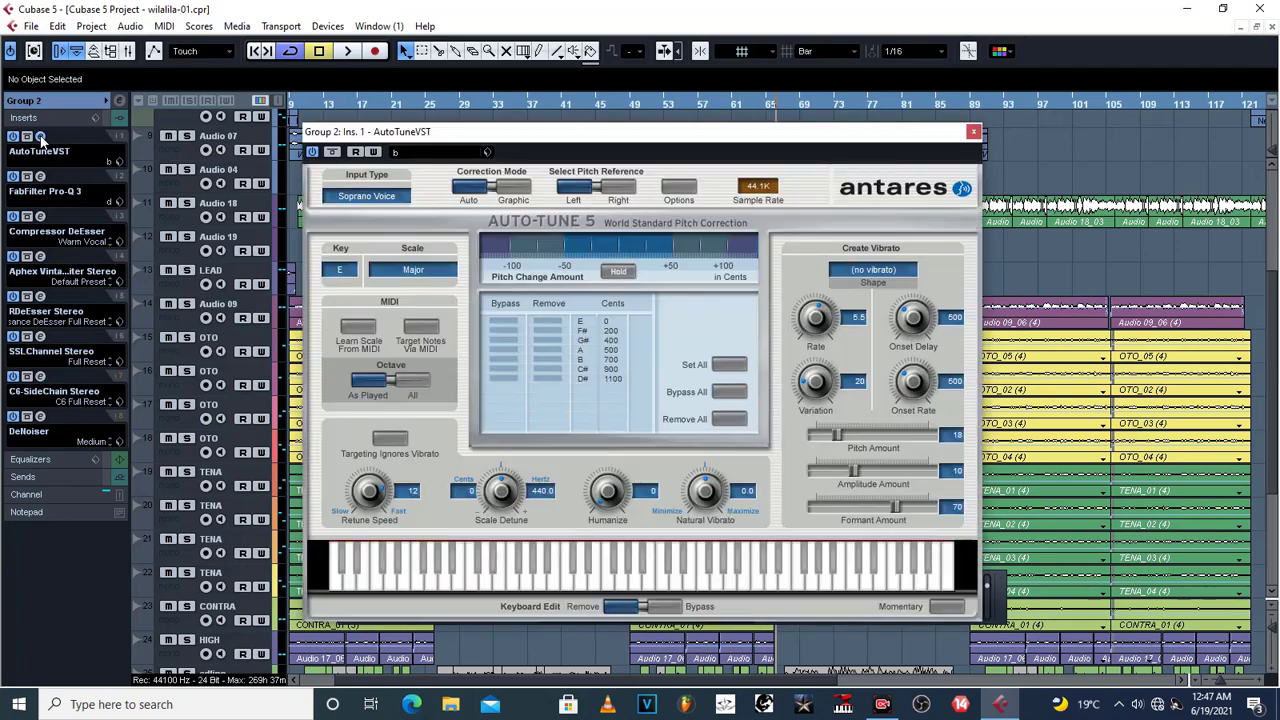
click(973, 131)
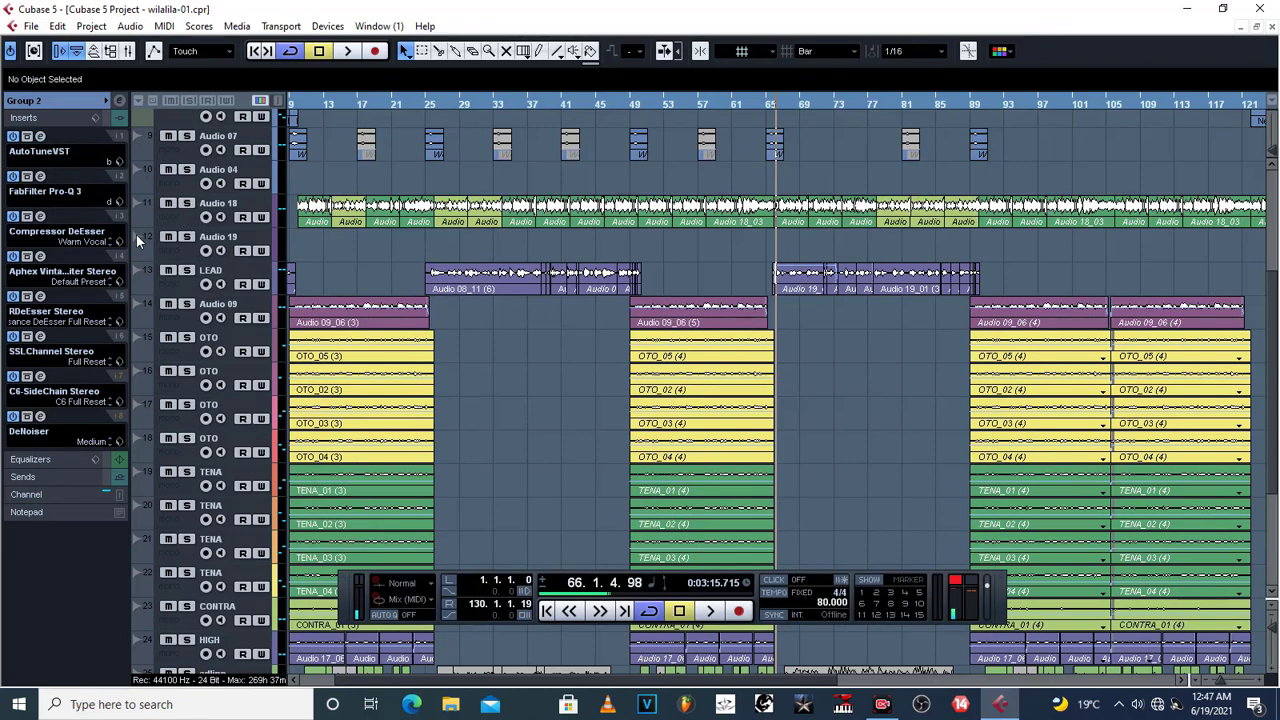
- Review Group 2's FabFilter Pro-Q 3, Compressor DeEsser and Aphex Vintage Exciter settings one by one, closing each plug-in
click(40, 177)
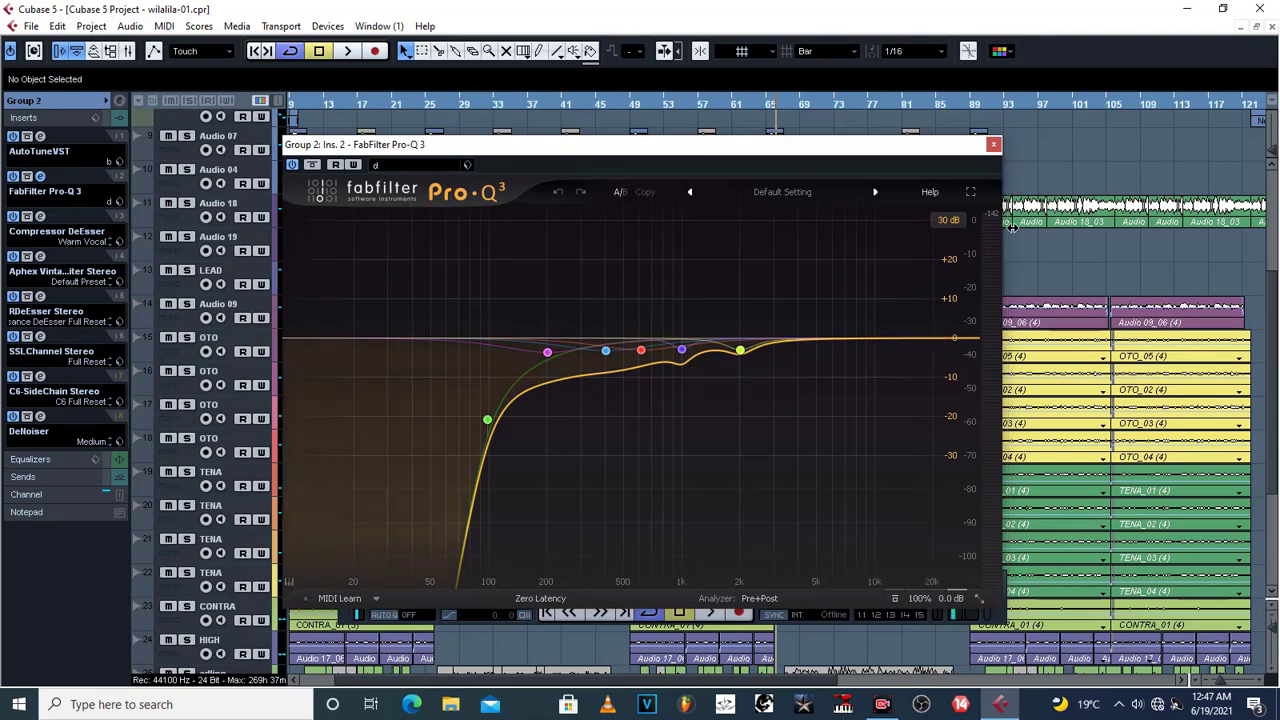
click(993, 144)
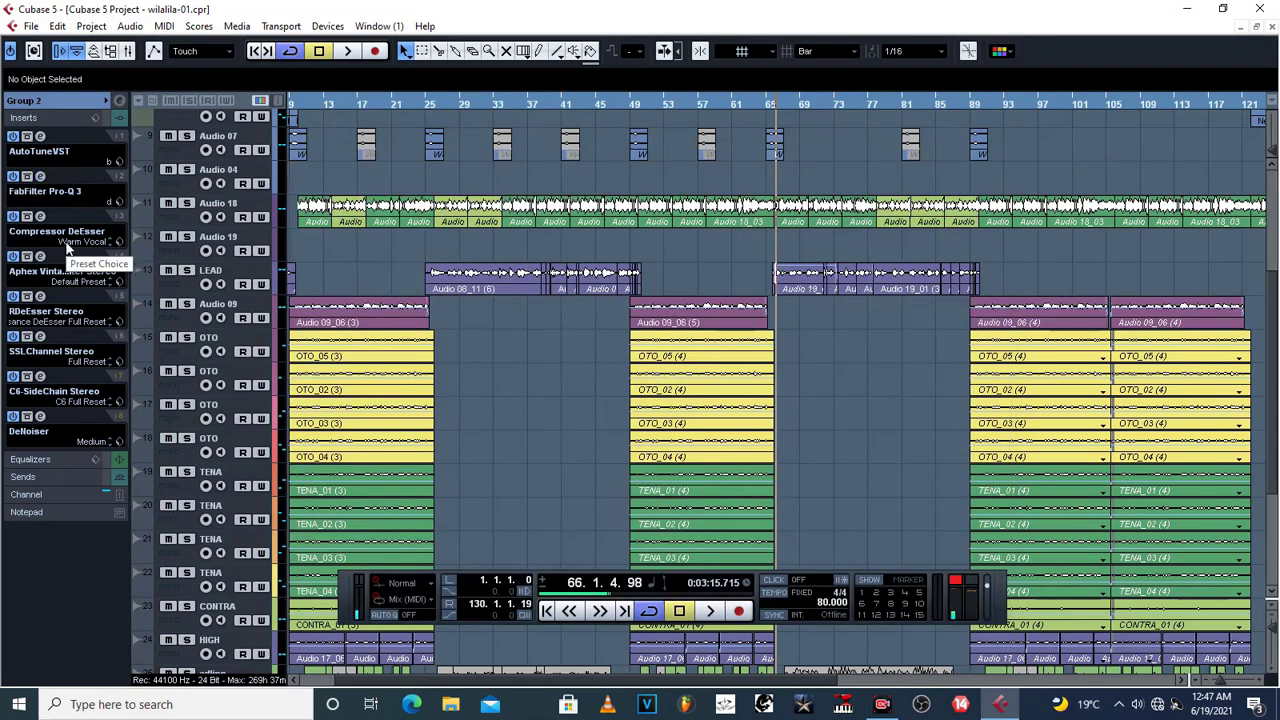
click(40, 217)
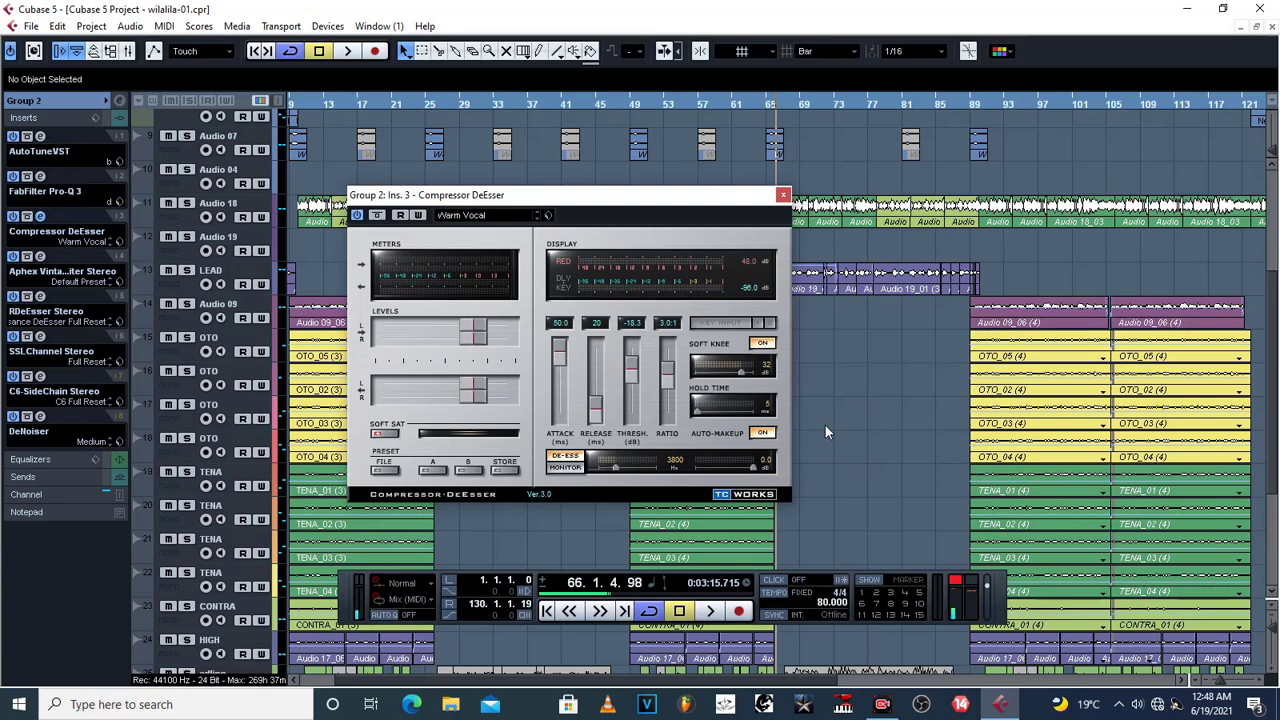
click(784, 195)
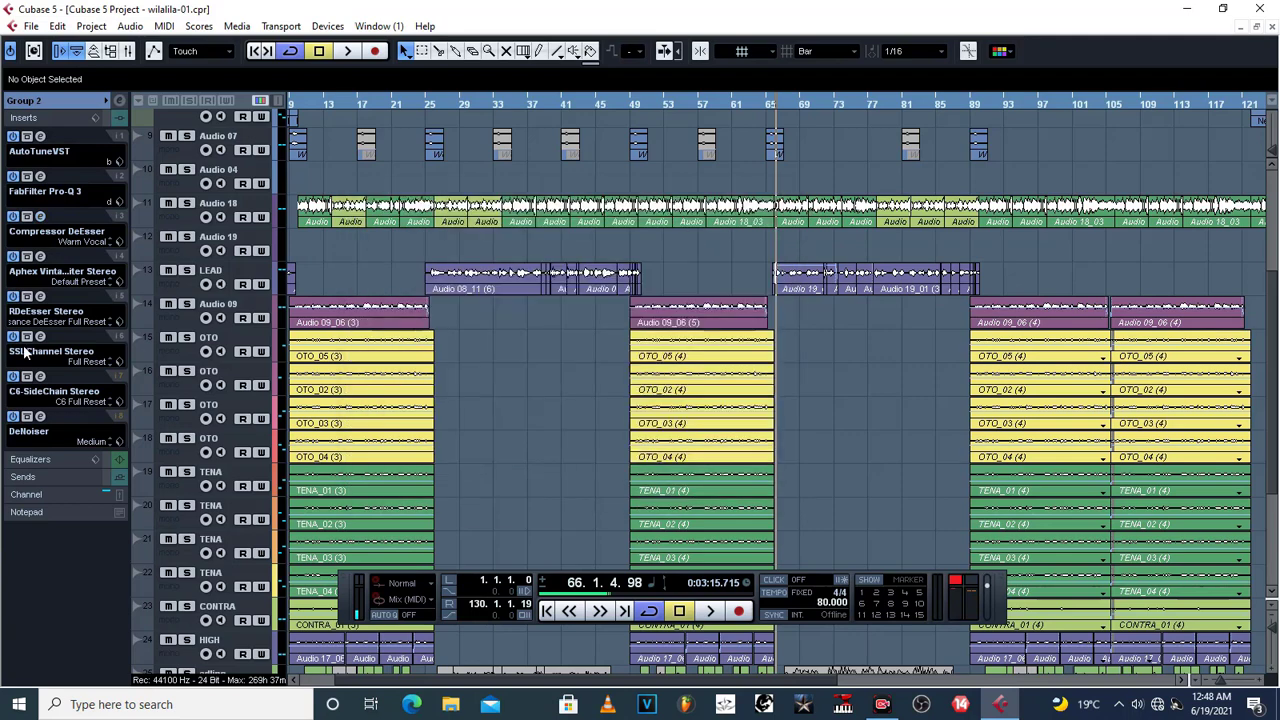
click(40, 257)
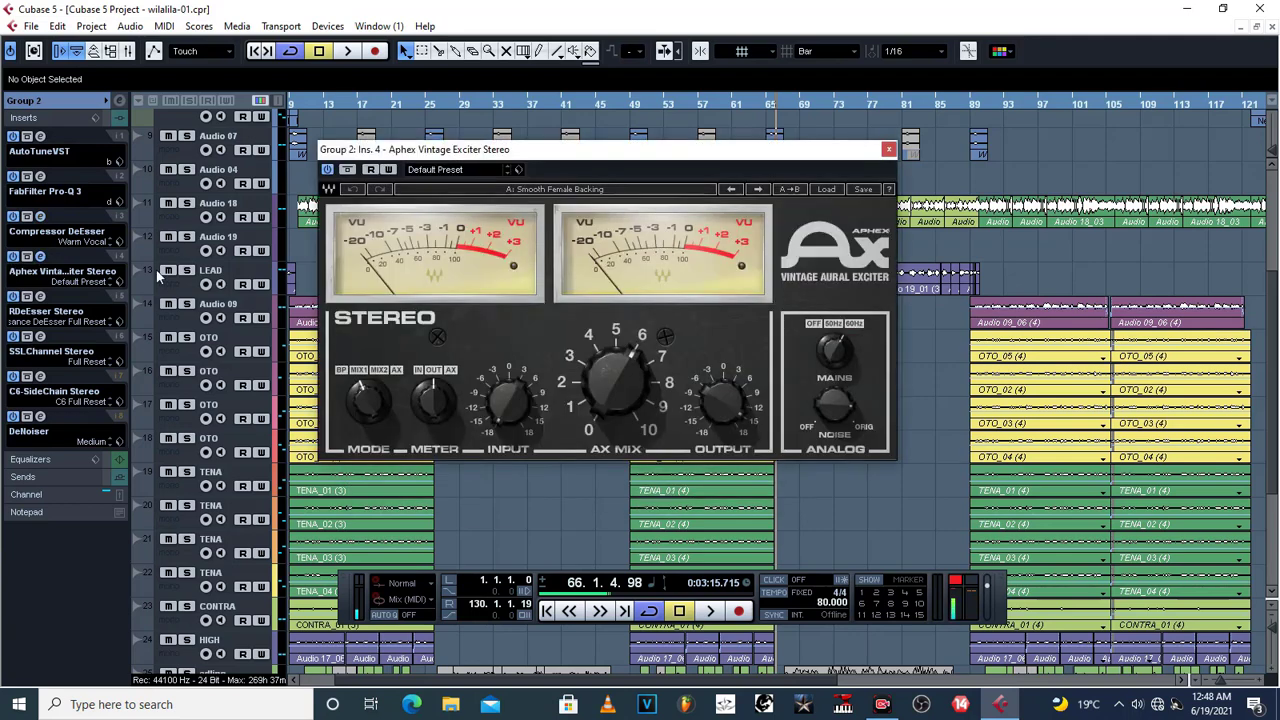
click(888, 150)
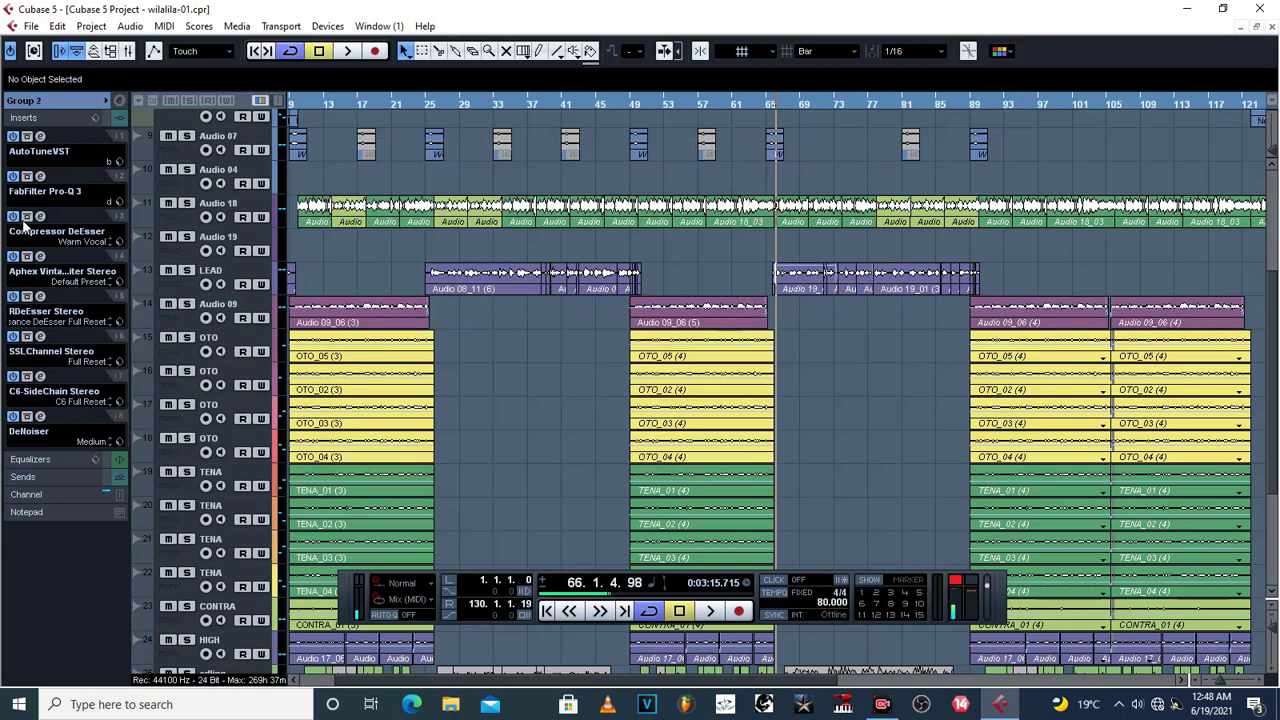
- Examine the Aphex Vintage Exciter on Group 2 and its factory preset list, keep Smooth Female Backing, and close the plug-in
click(40, 258)
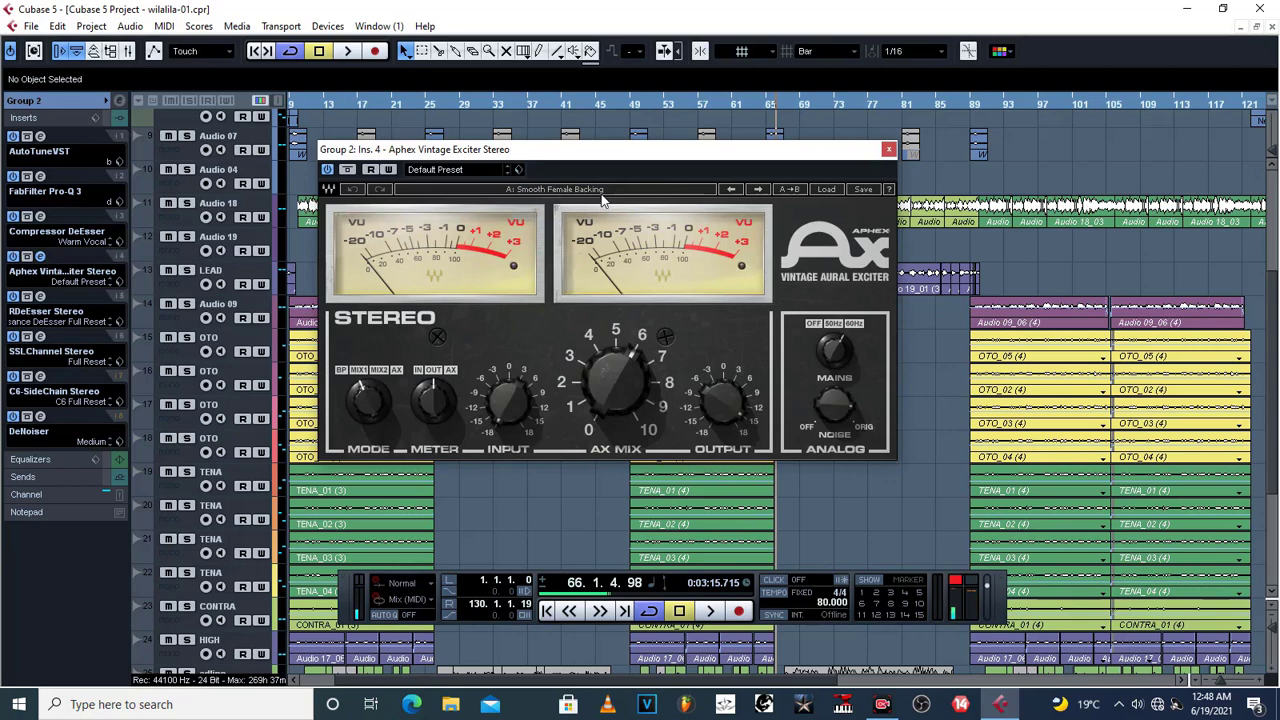
click(827, 189)
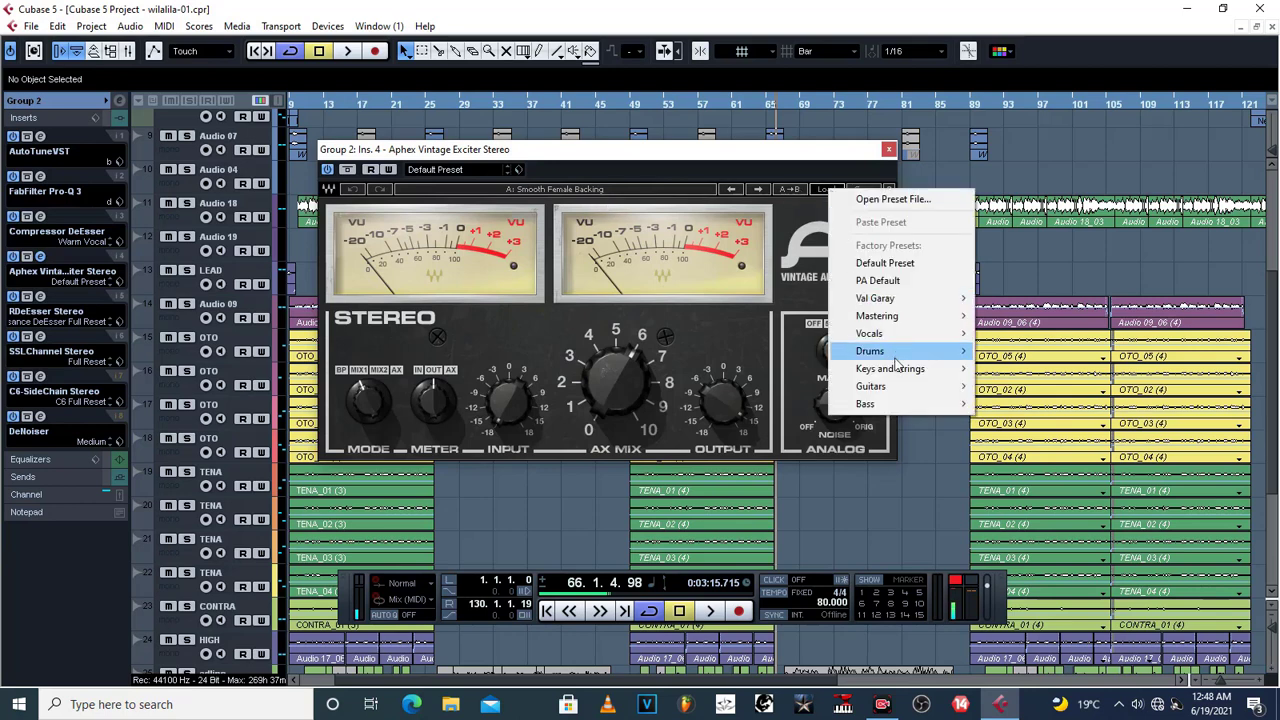
click(753, 183)
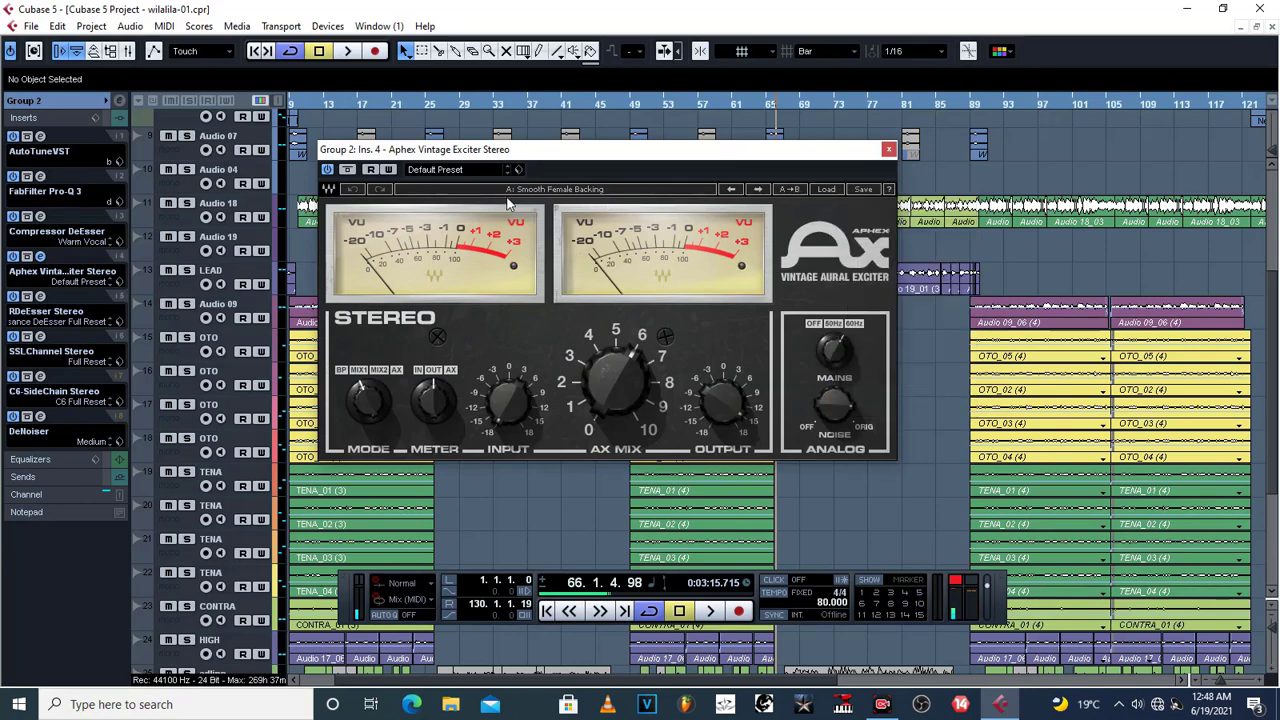
click(888, 149)
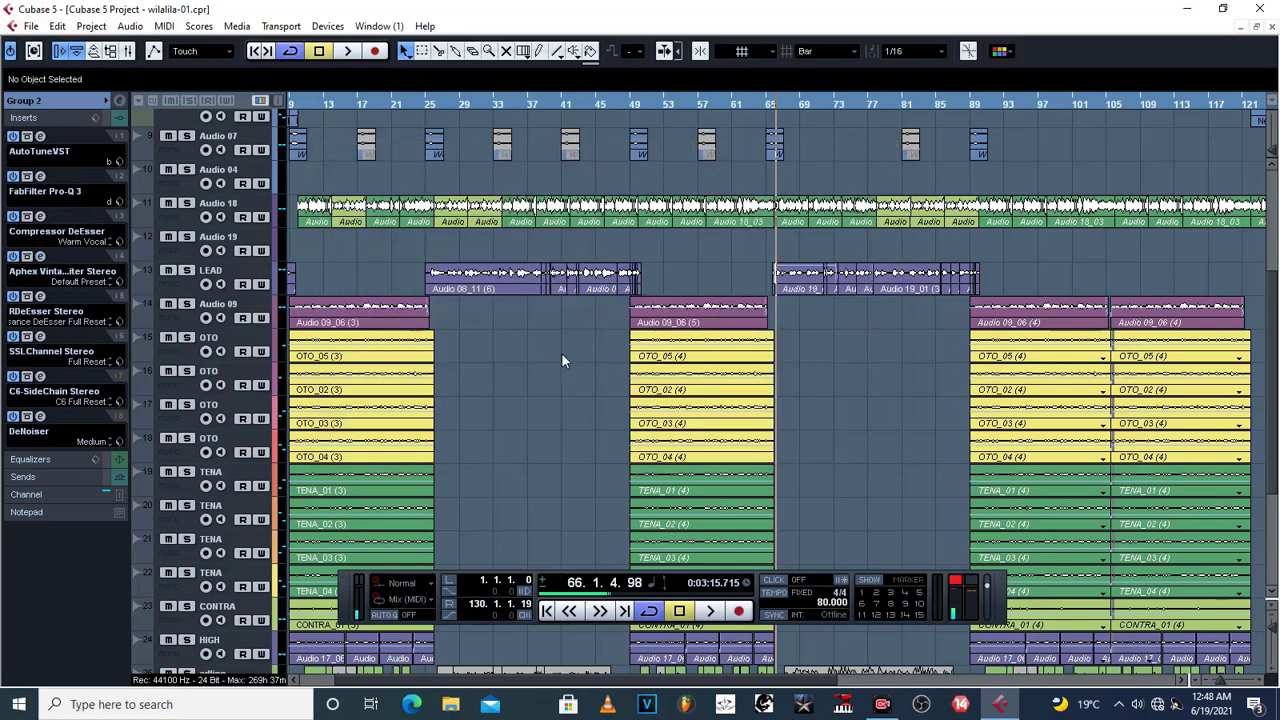
- Review Group 2's RDeEsser and SSLChannel settings one by one, closing each plug-in
click(40, 297)
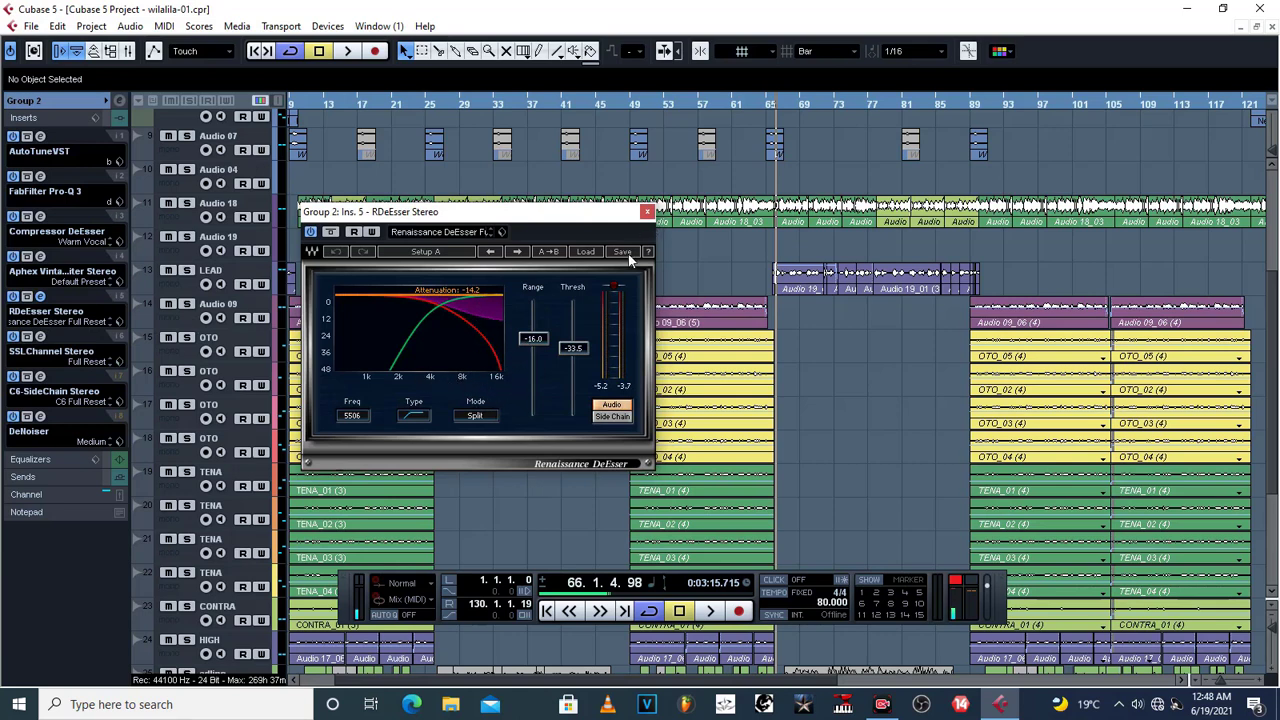
click(647, 212)
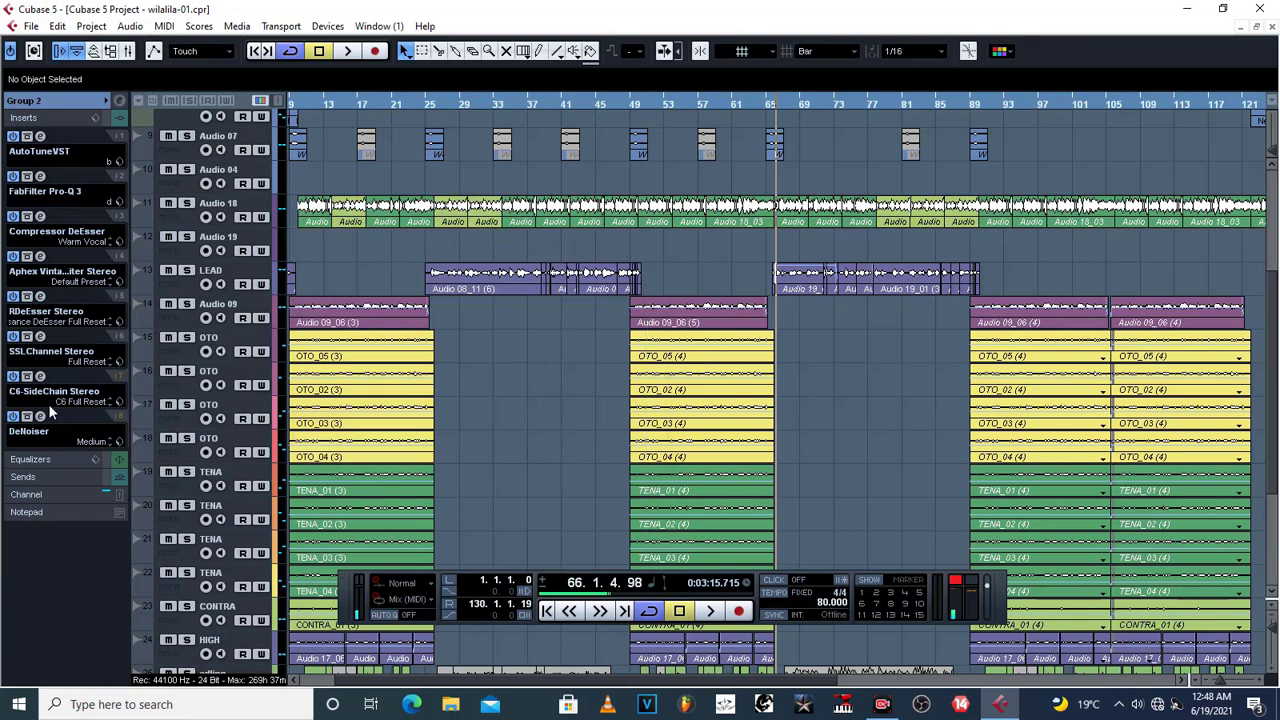
click(40, 338)
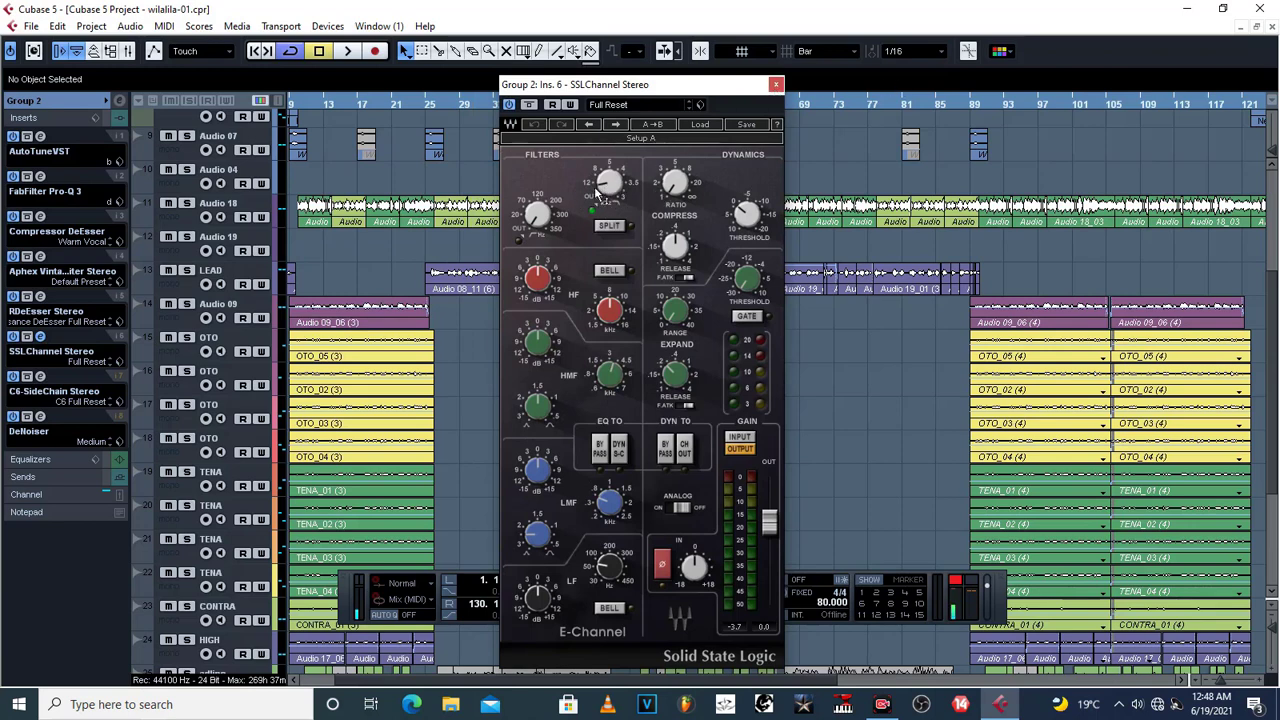
mouse_move(603, 188)
click(776, 84)
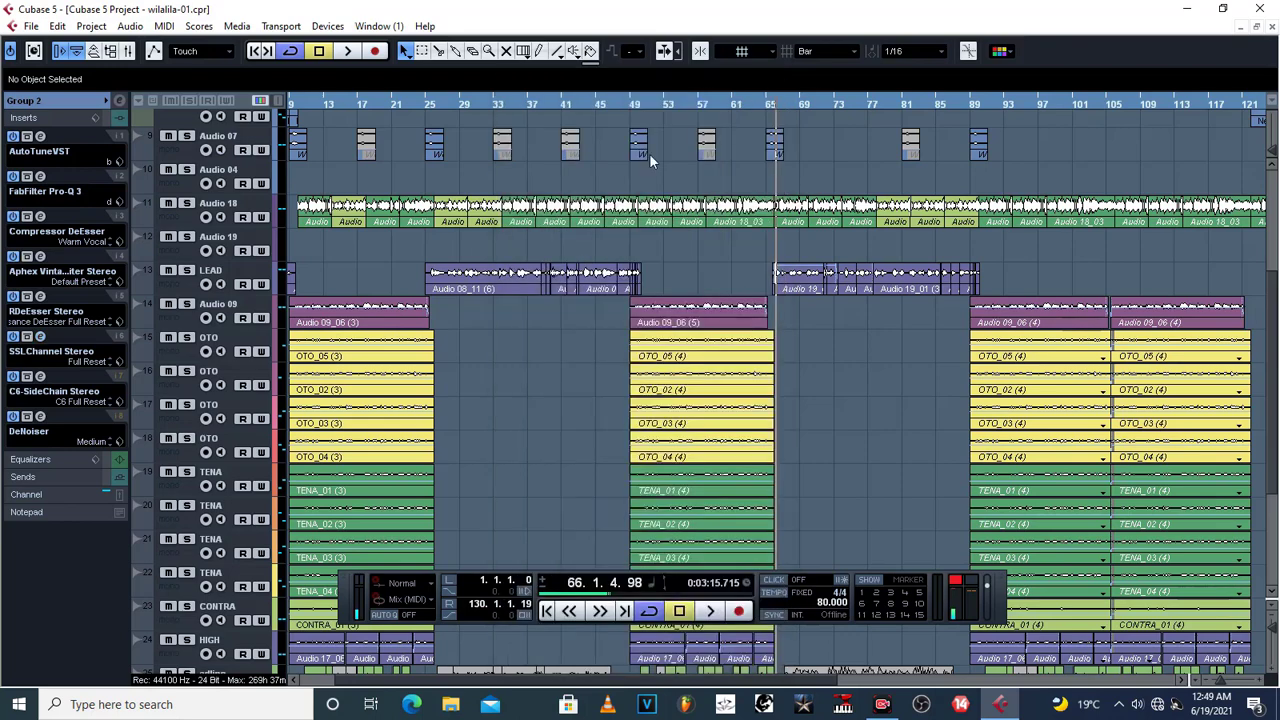
- Show Group 2's C6-SideChain, solo Group 2, and play the chorus from about bar 49 to observe the multiband compression
click(41, 378)
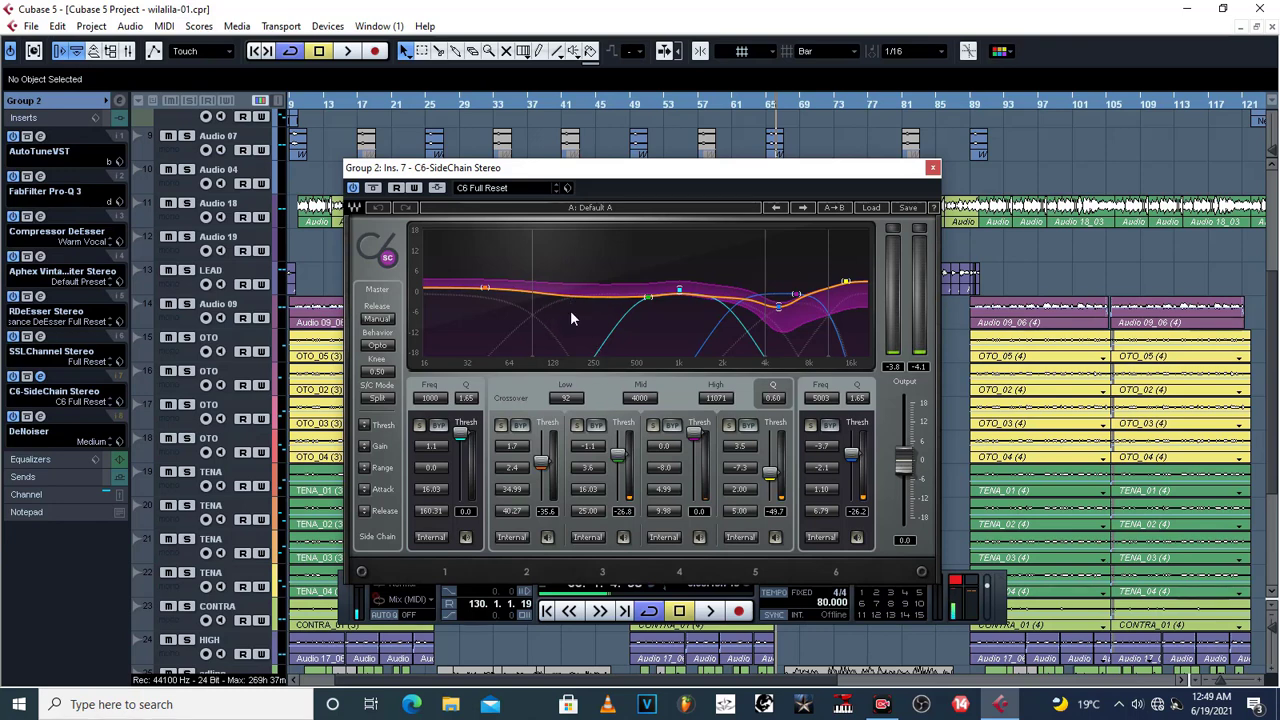
scroll(232, 610, down, 5)
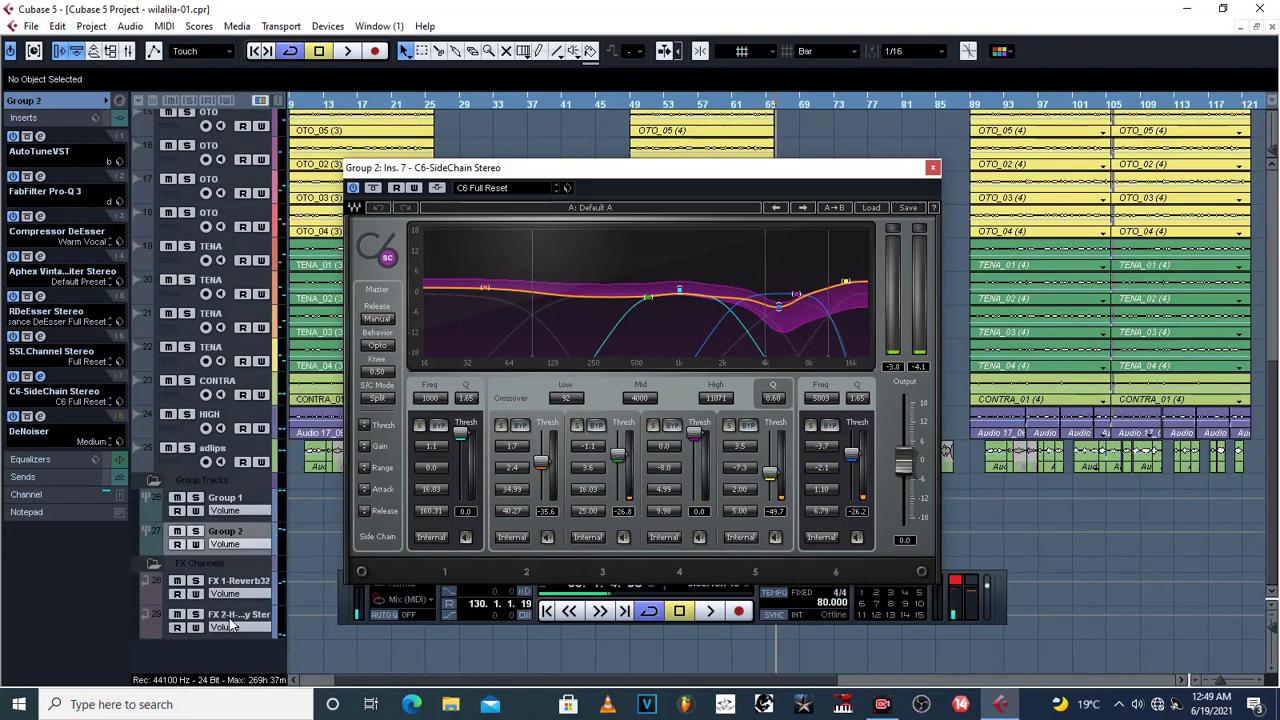
click(186, 531)
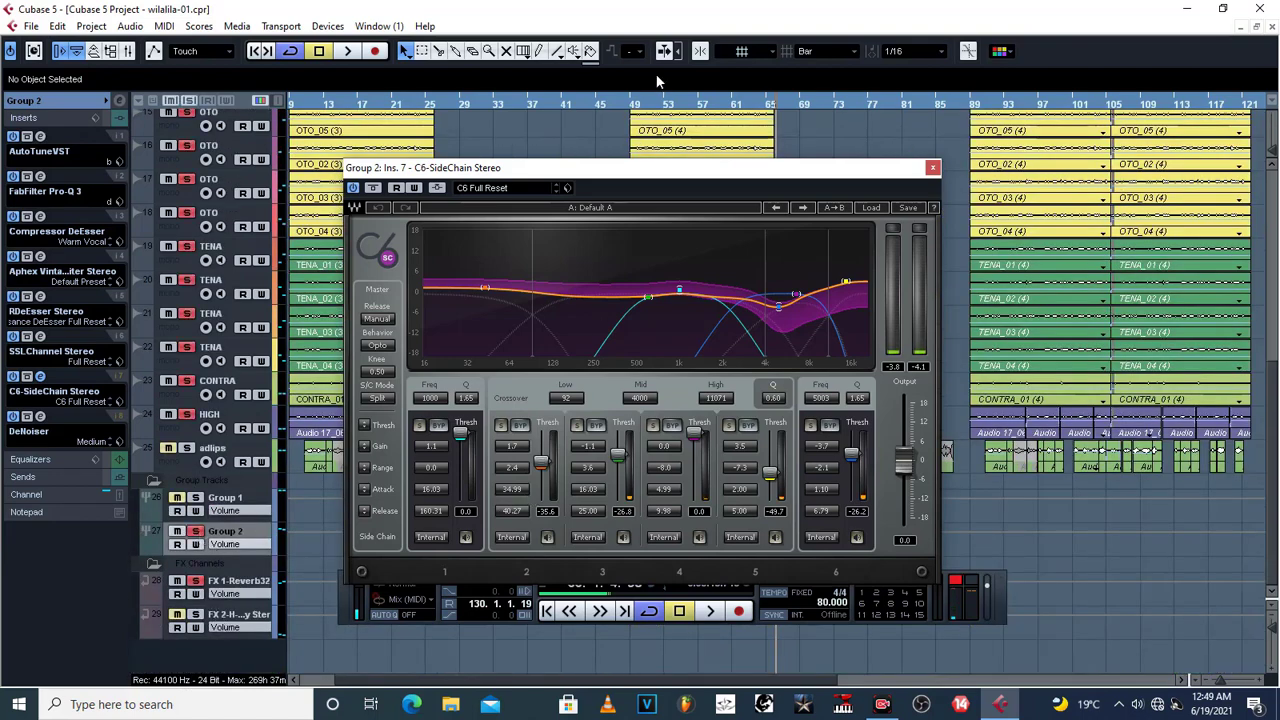
click(640, 106)
key(space)
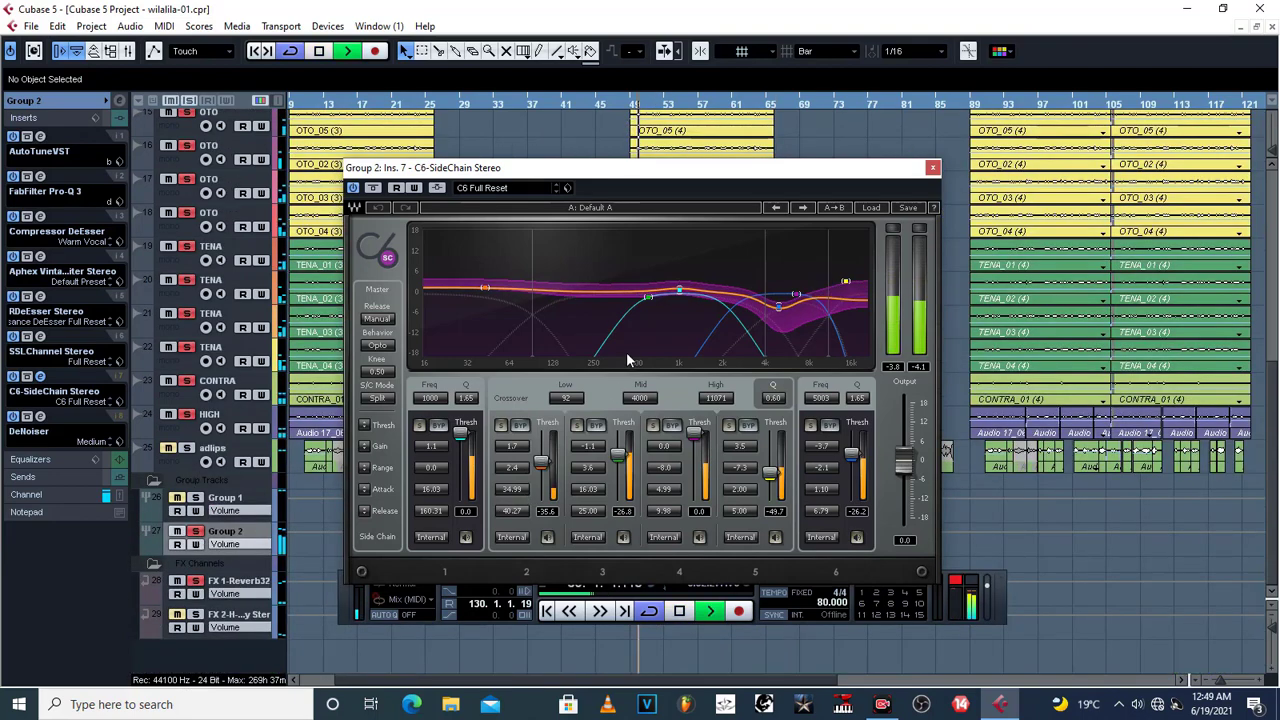
key(space)
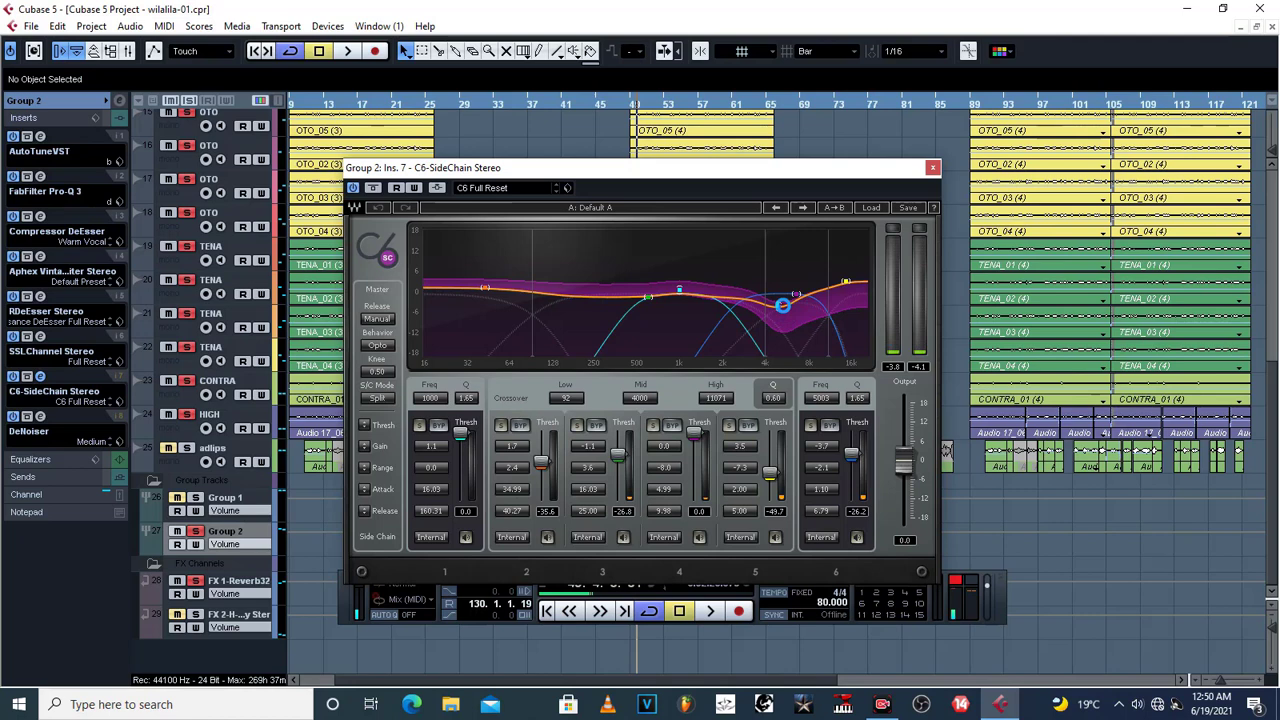
key(space)
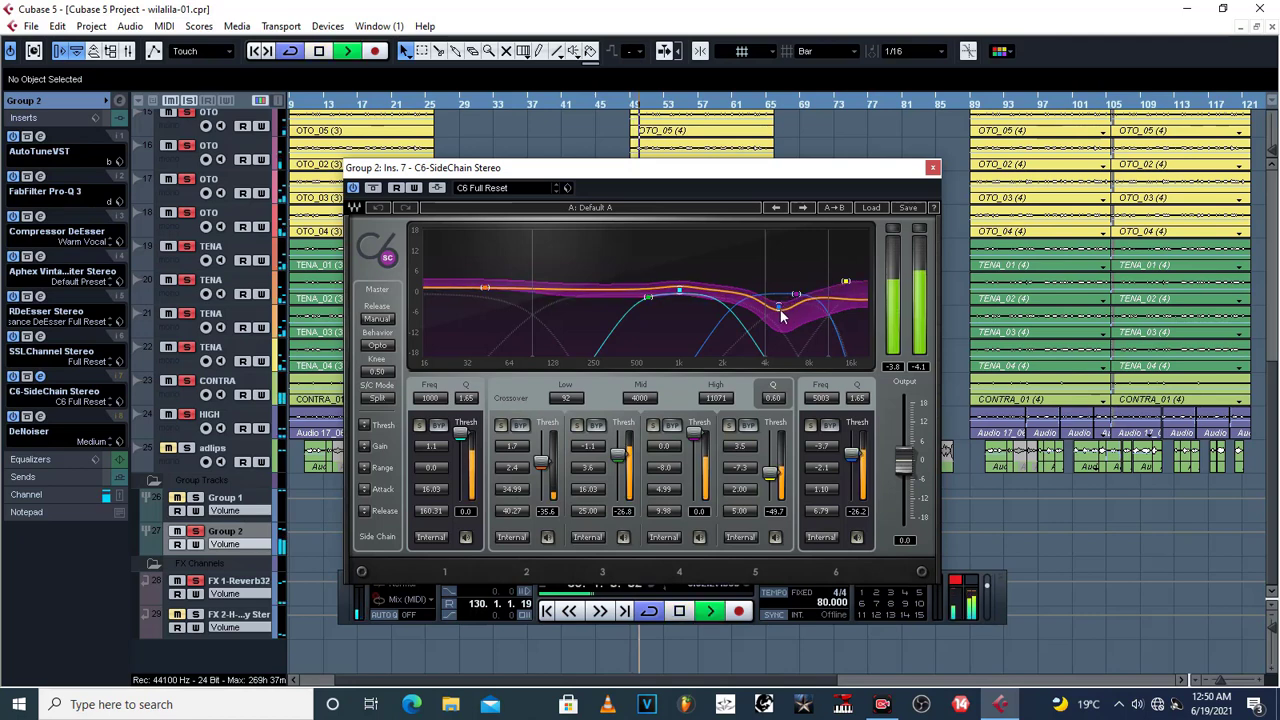
key(space)
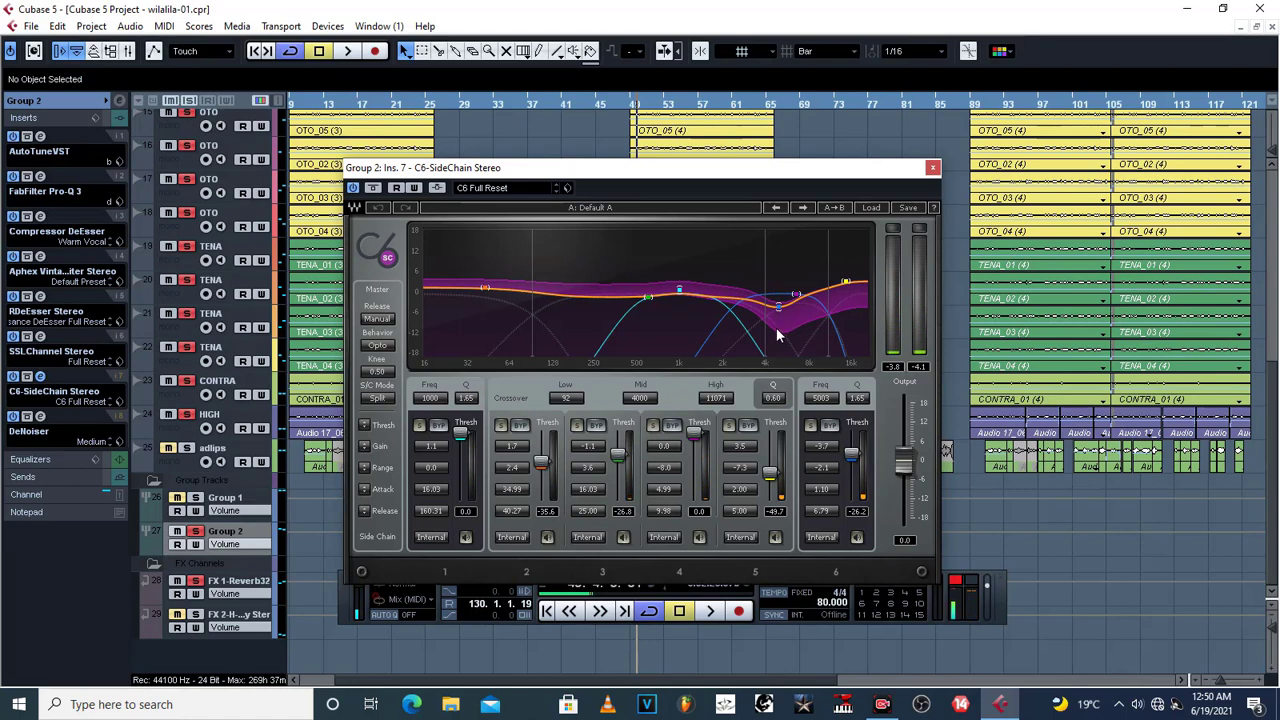
- Audition band 4 of the C6-SideChain in solo with short playback, and release the band solo
click(729, 425)
click(729, 425)
click(653, 426)
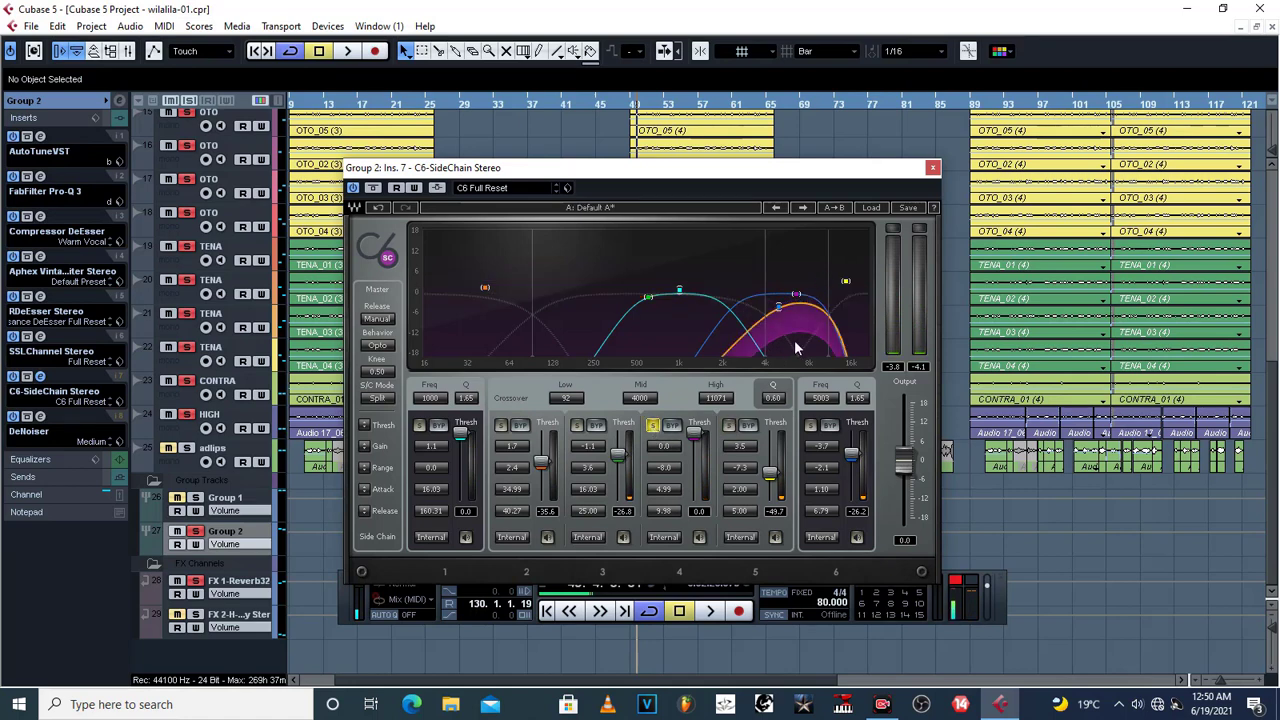
click(653, 426)
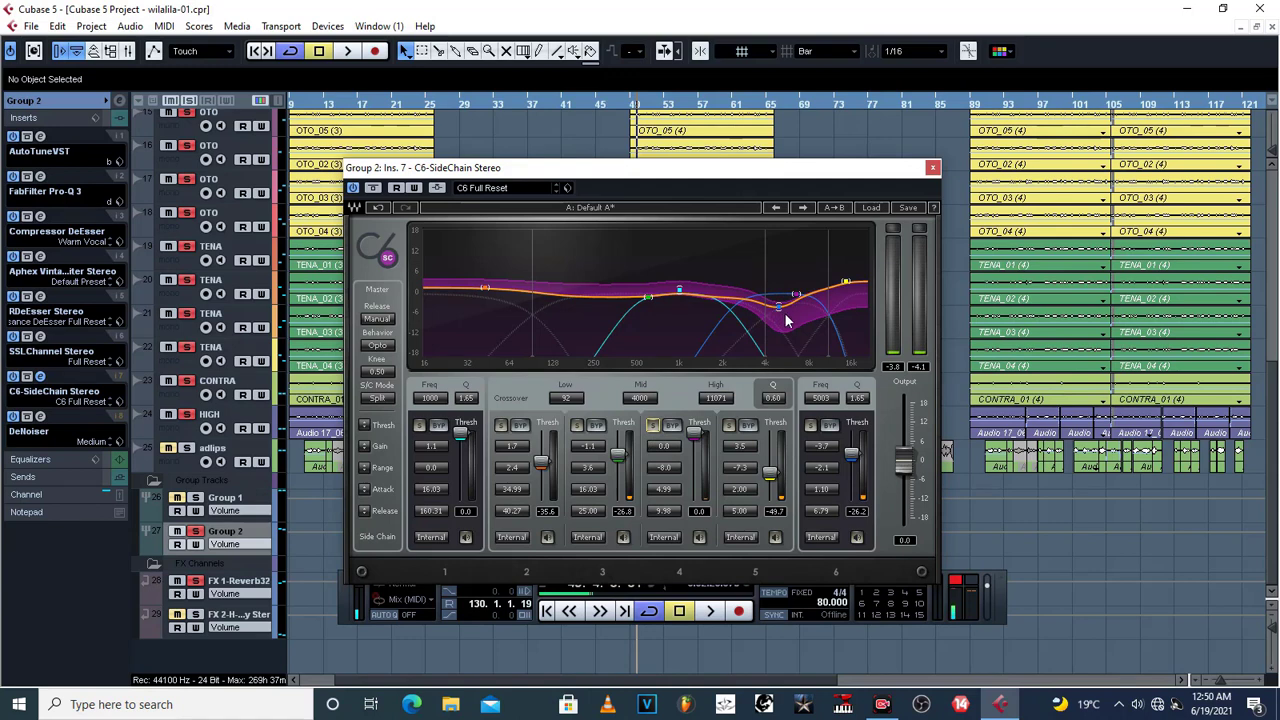
click(653, 426)
key(space)
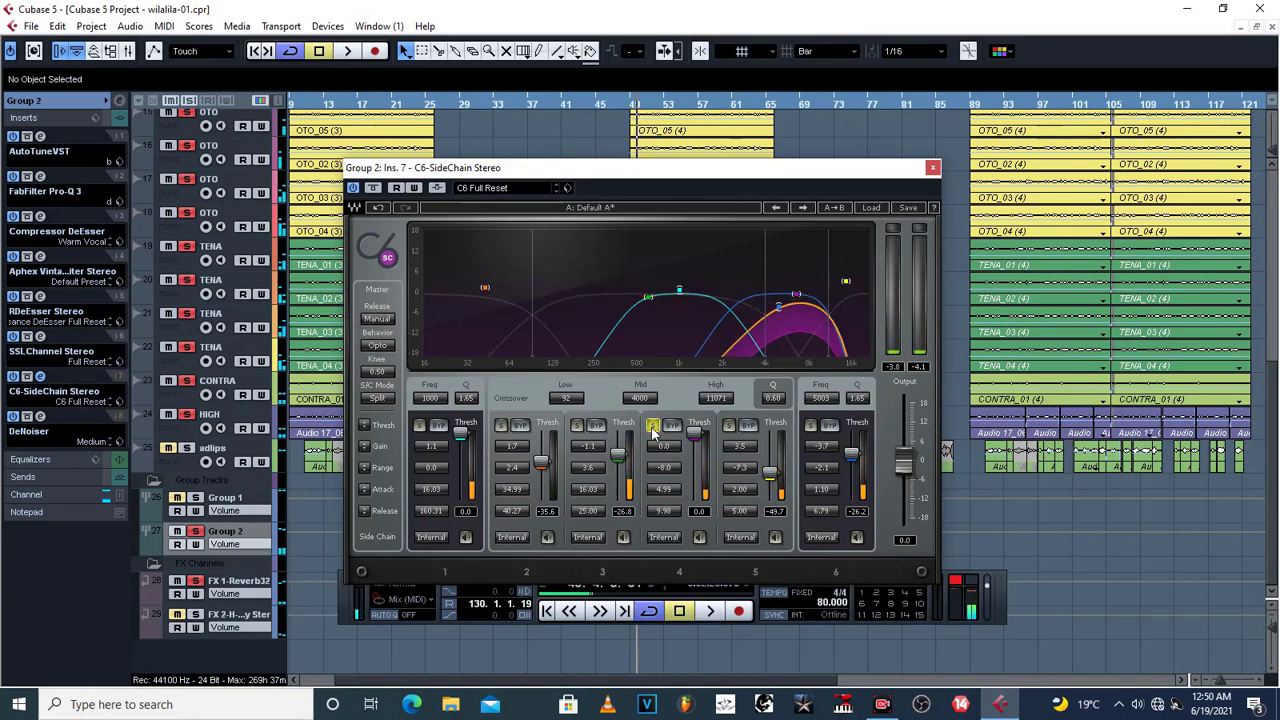
key(space)
click(653, 426)
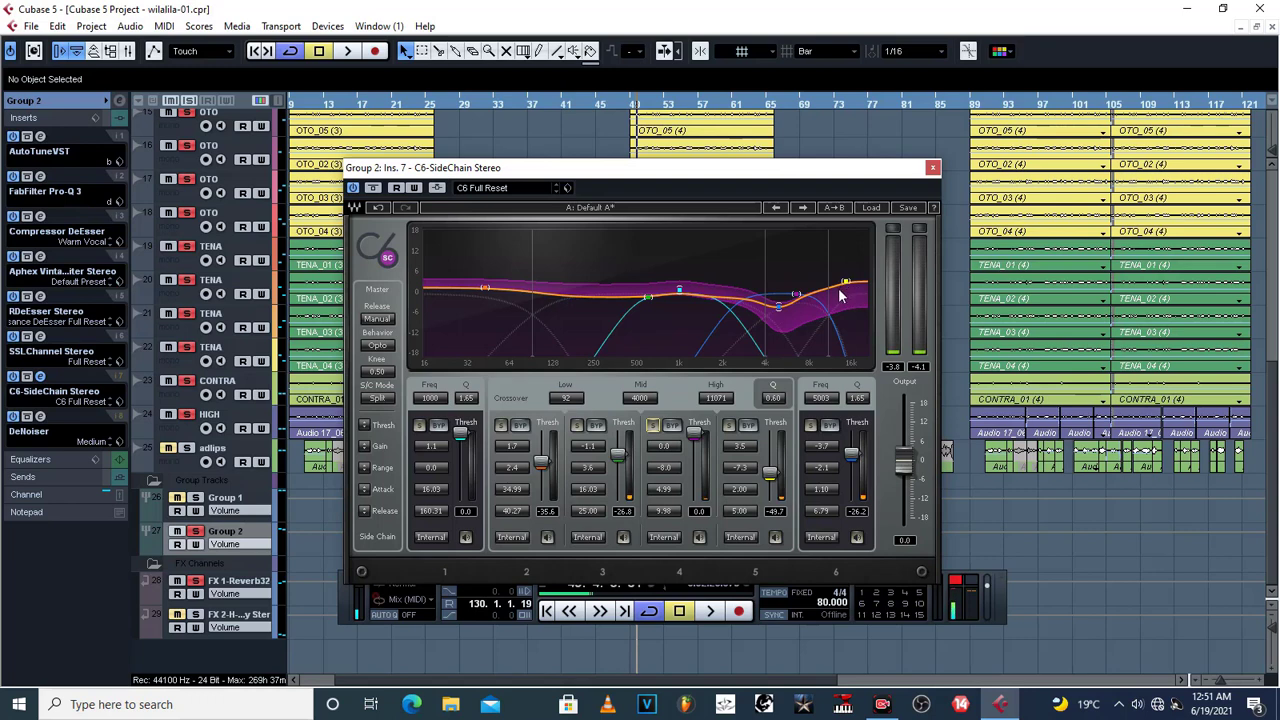
- Audition band 5 of the C6-SideChain in solo during playback, release the band solo, and close the plug-in
click(729, 426)
key(space)
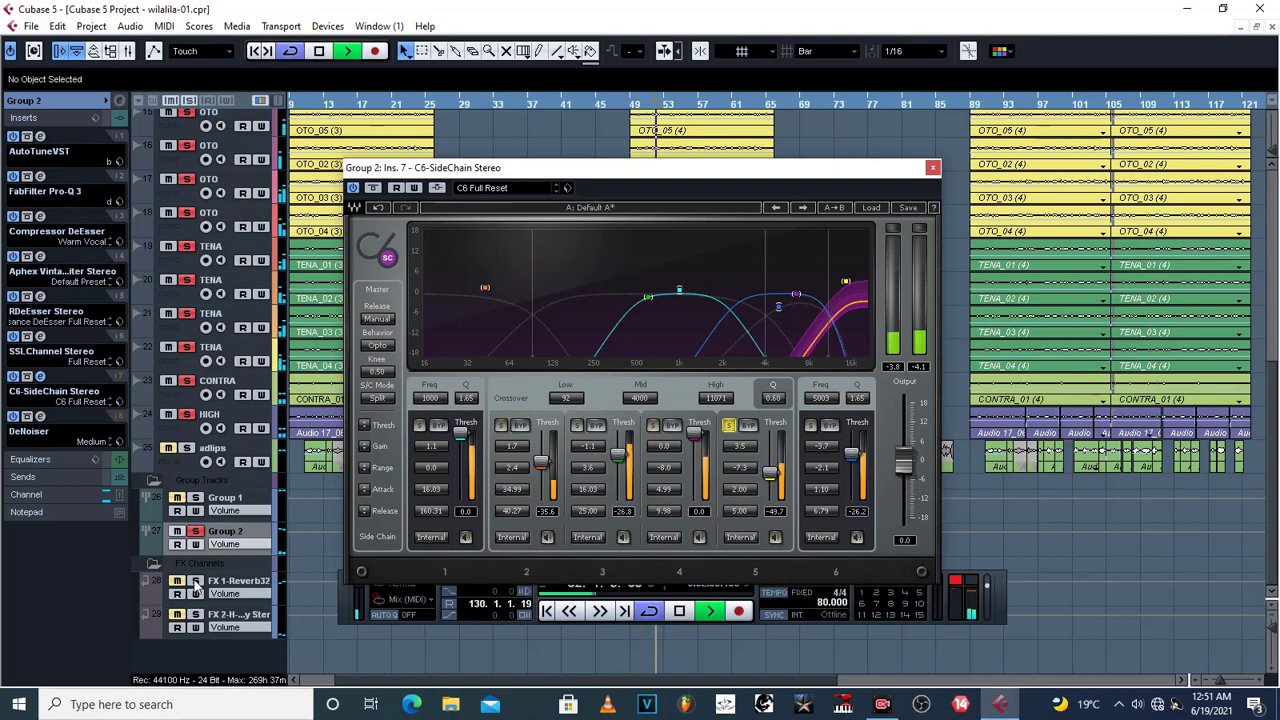
key(space)
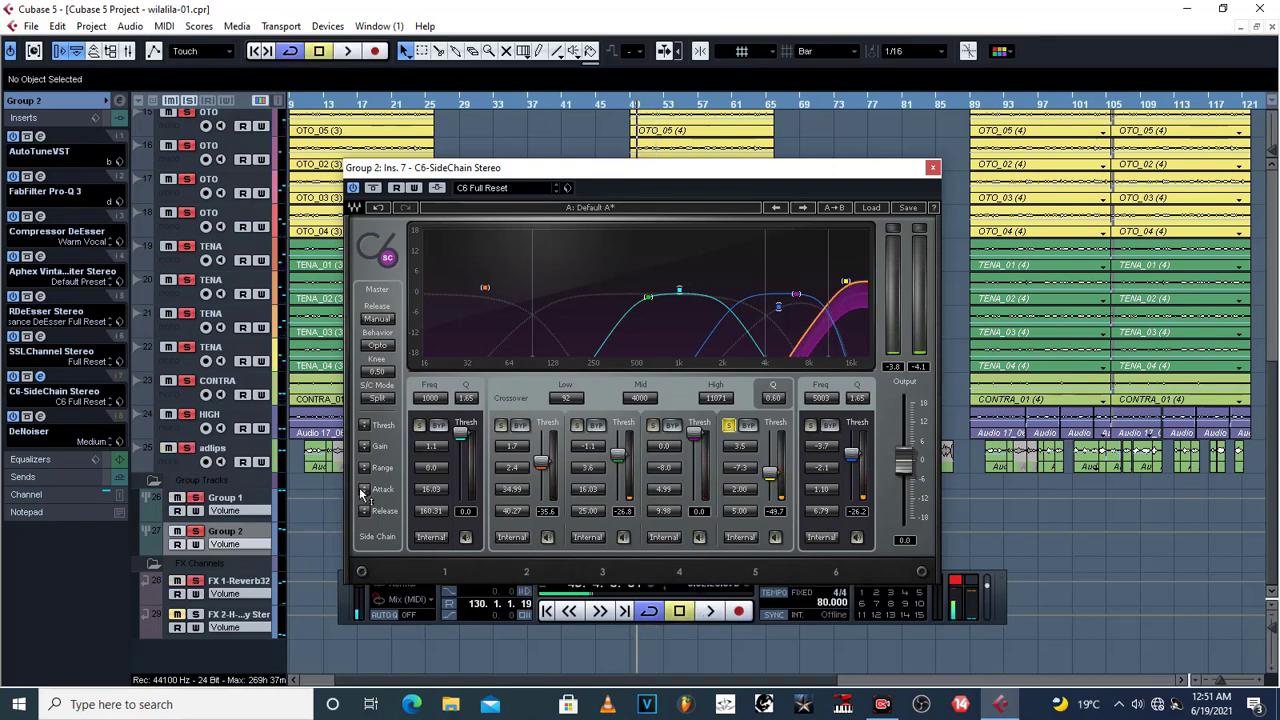
click(933, 166)
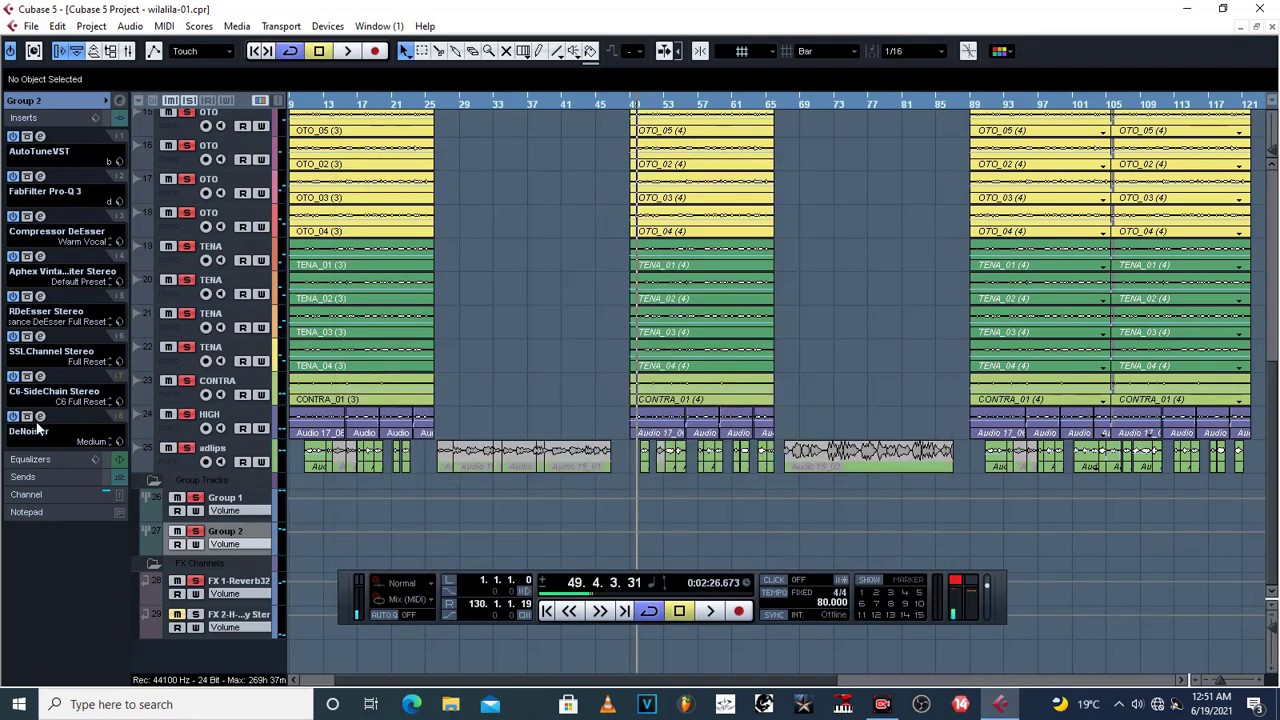
click(41, 379)
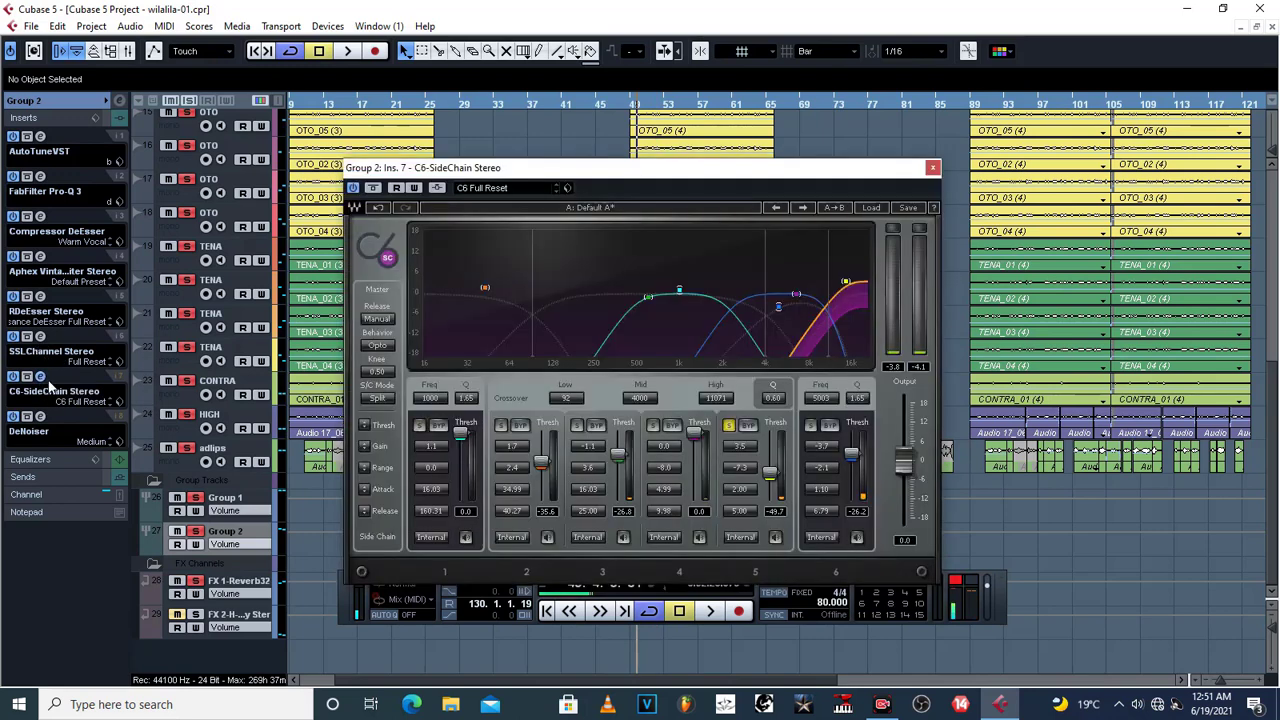
click(729, 426)
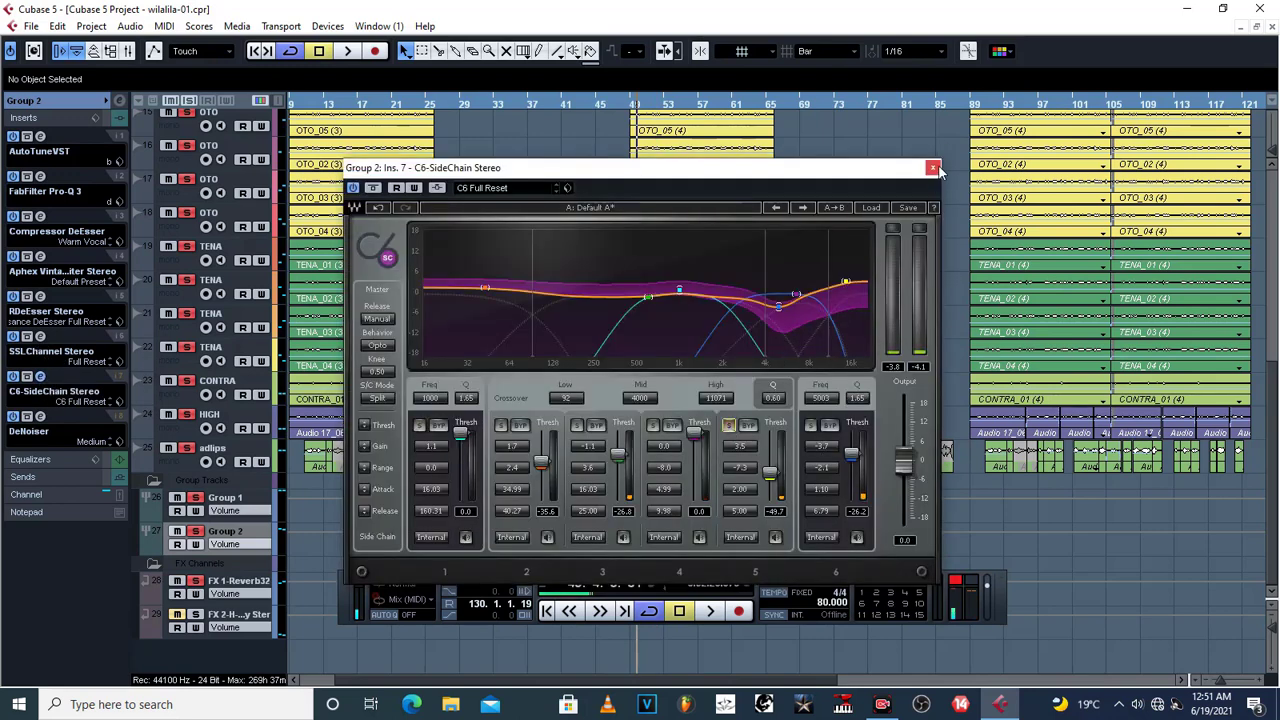
click(933, 168)
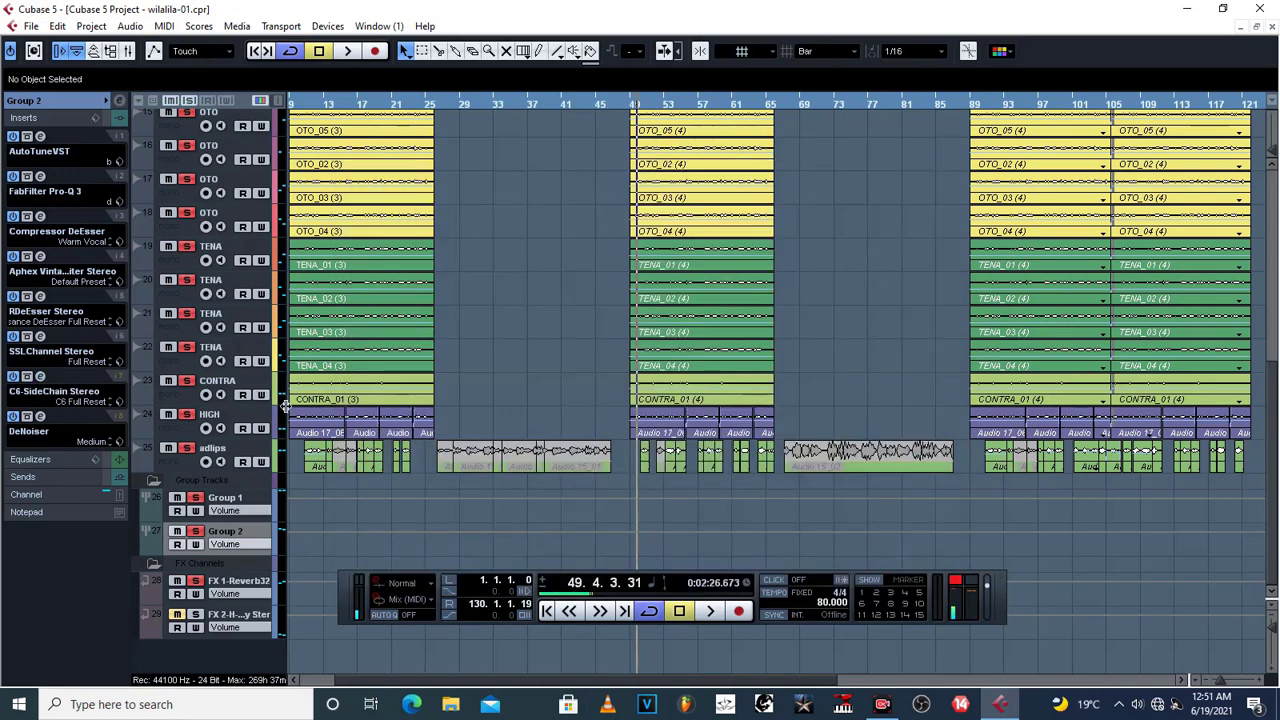
- Check the DeNoiser settings and preset choices on Group 2, keep the Medium preset, and close the plug-in
click(40, 416)
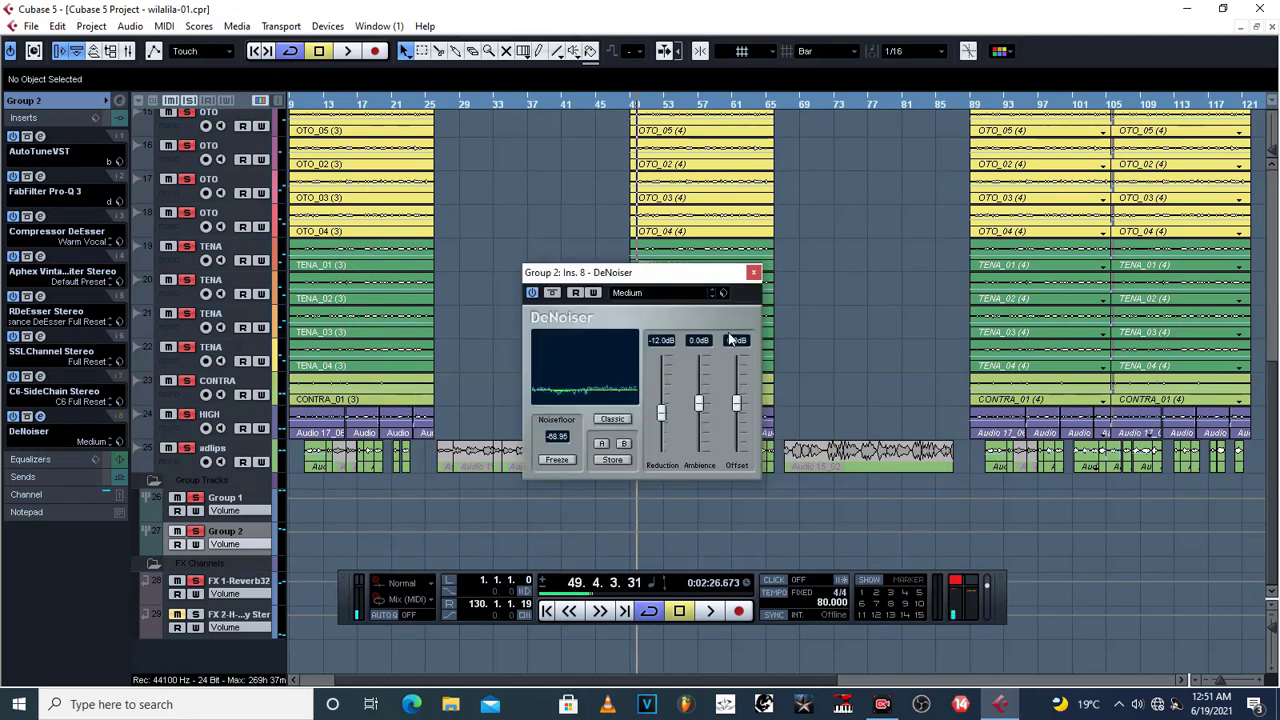
click(662, 294)
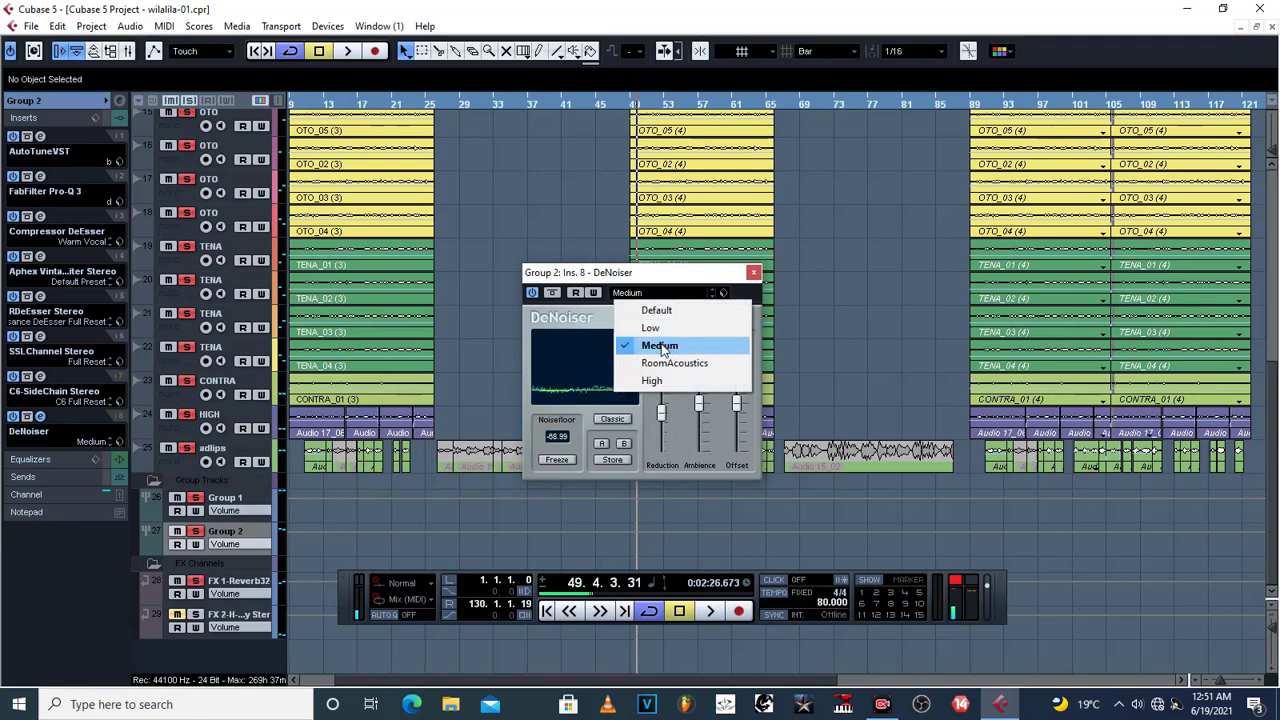
click(645, 283)
click(755, 273)
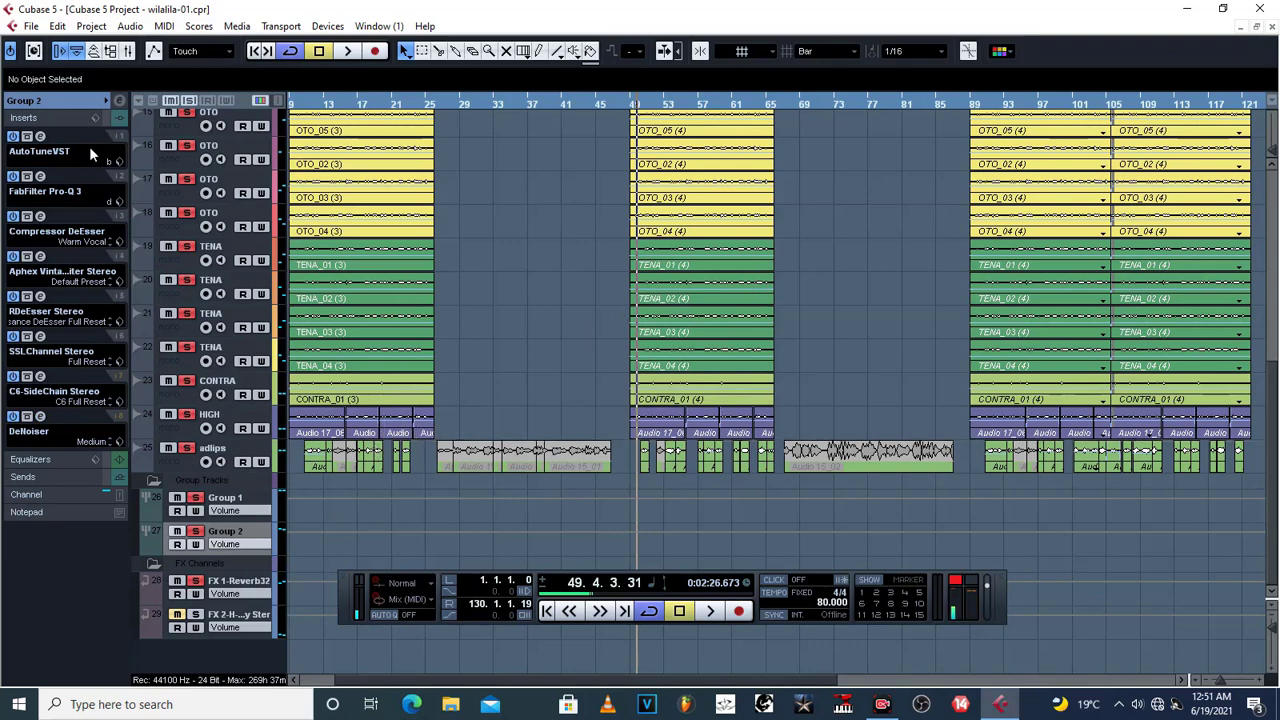
- Switch off all eight insert effects on Group 2, from AutoTuneVST through DeNoiser
click(13, 136)
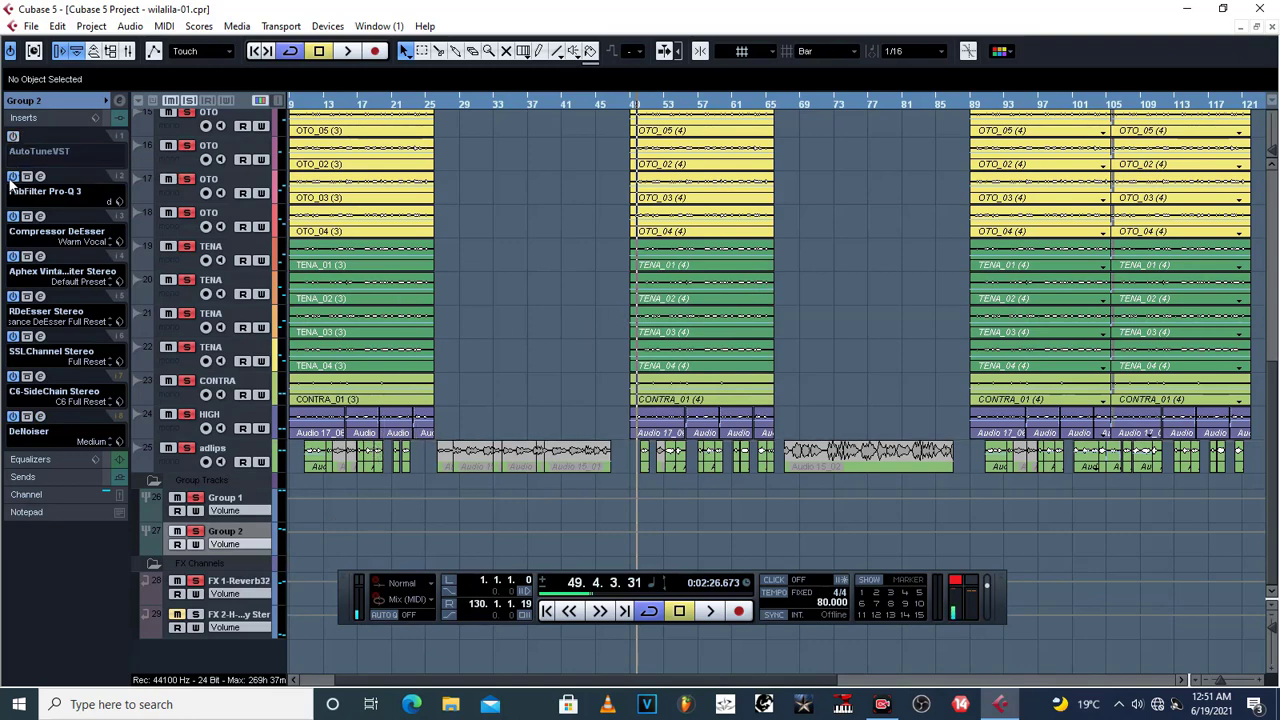
click(12, 177)
click(13, 216)
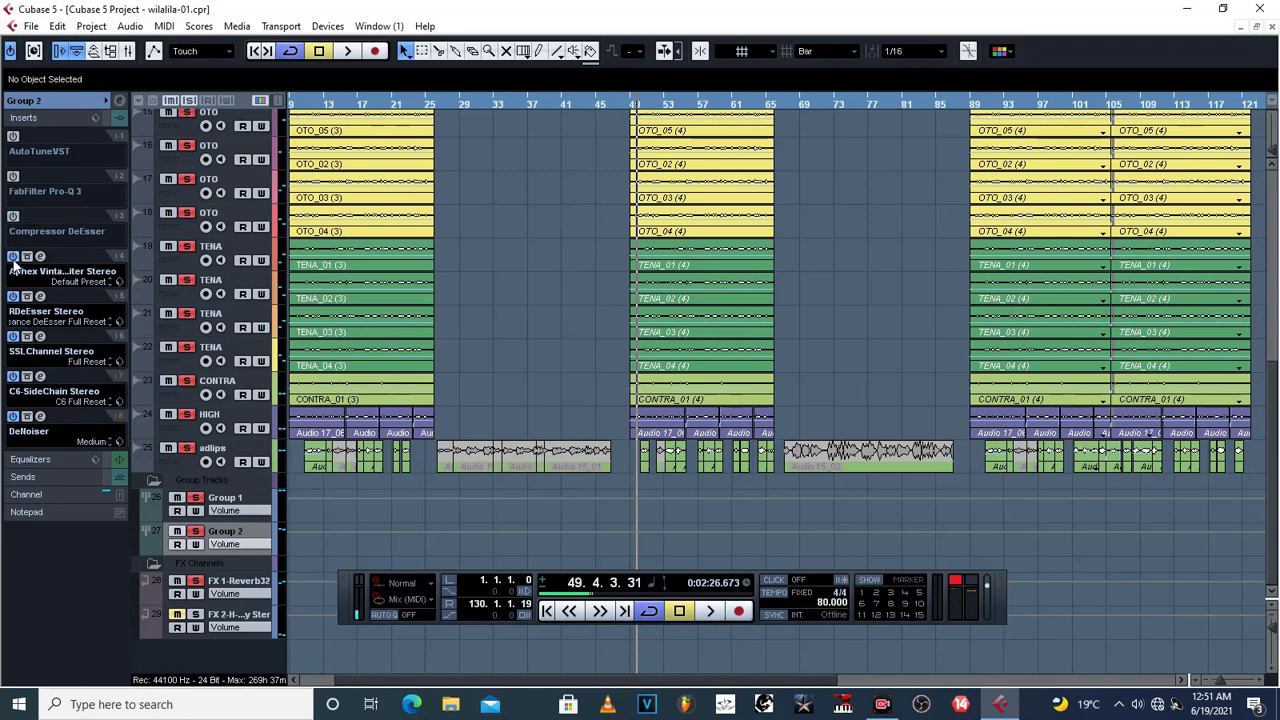
click(13, 256)
click(13, 296)
click(13, 336)
click(13, 376)
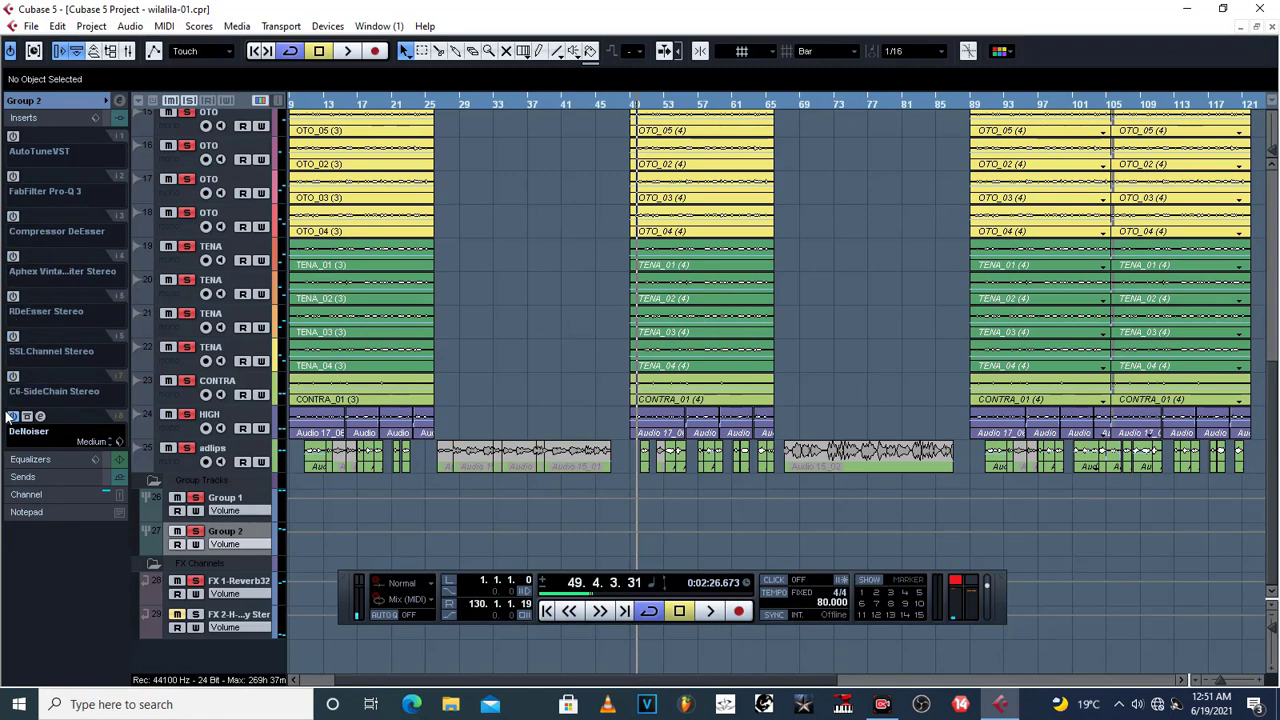
click(12, 416)
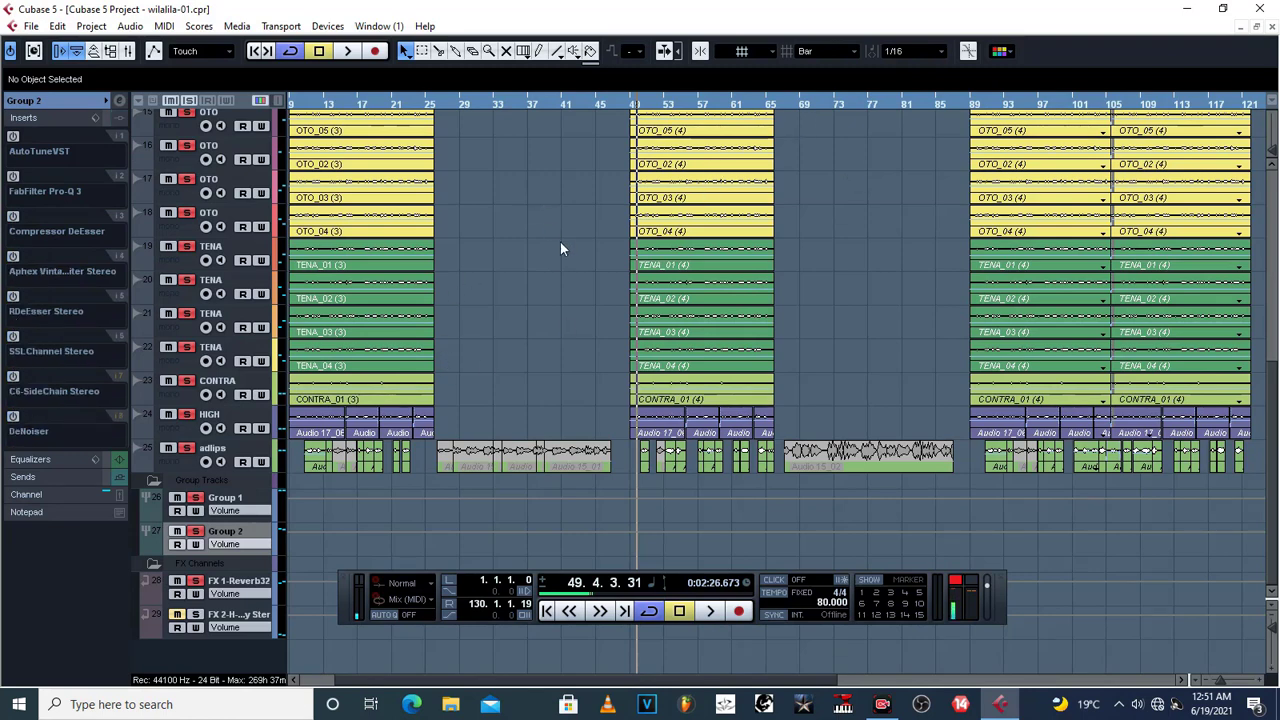
- Play Group 2 without its inserts, briefly lift its solo to hear the full mix, stop playback, and solo Group 2 again
key(space)
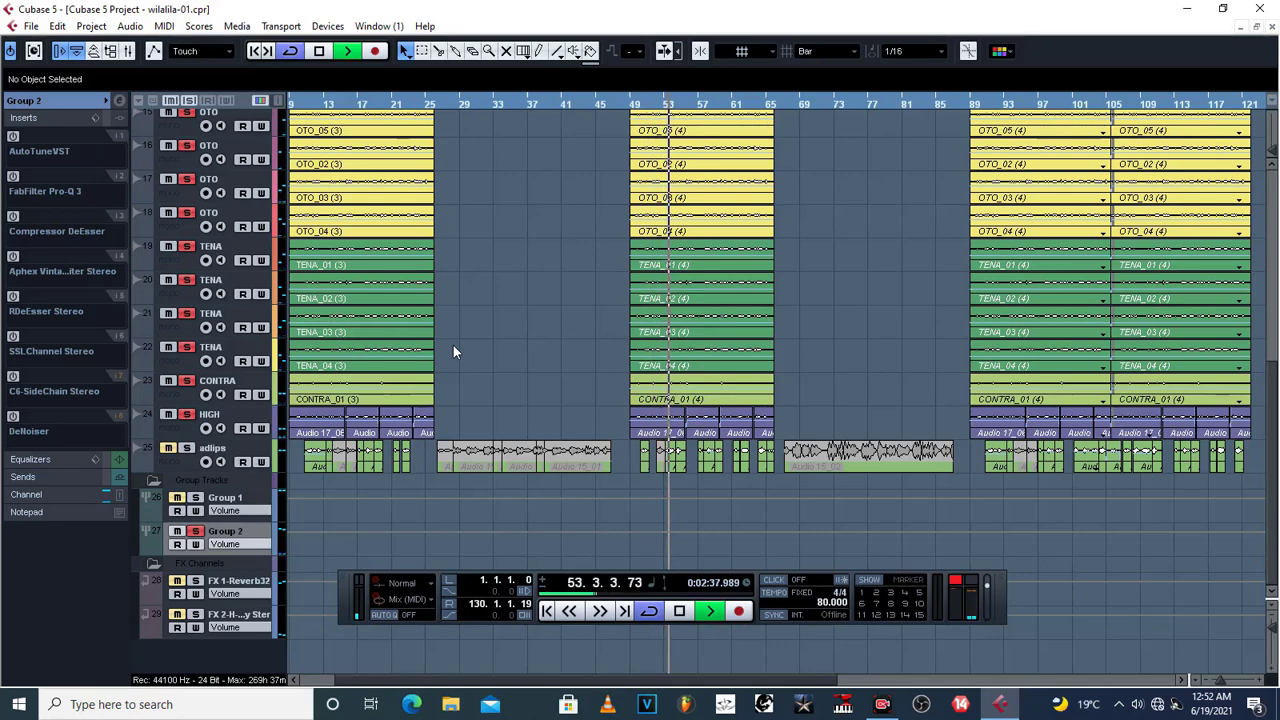
click(195, 531)
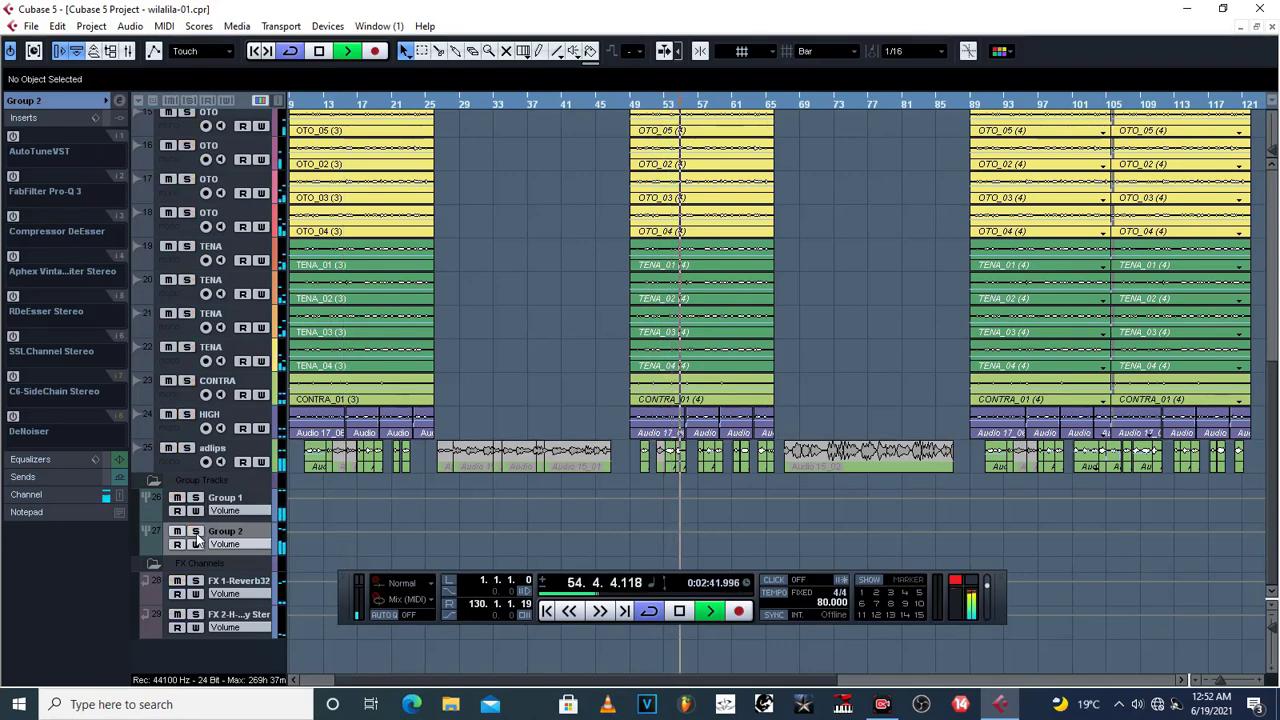
key(space)
click(195, 531)
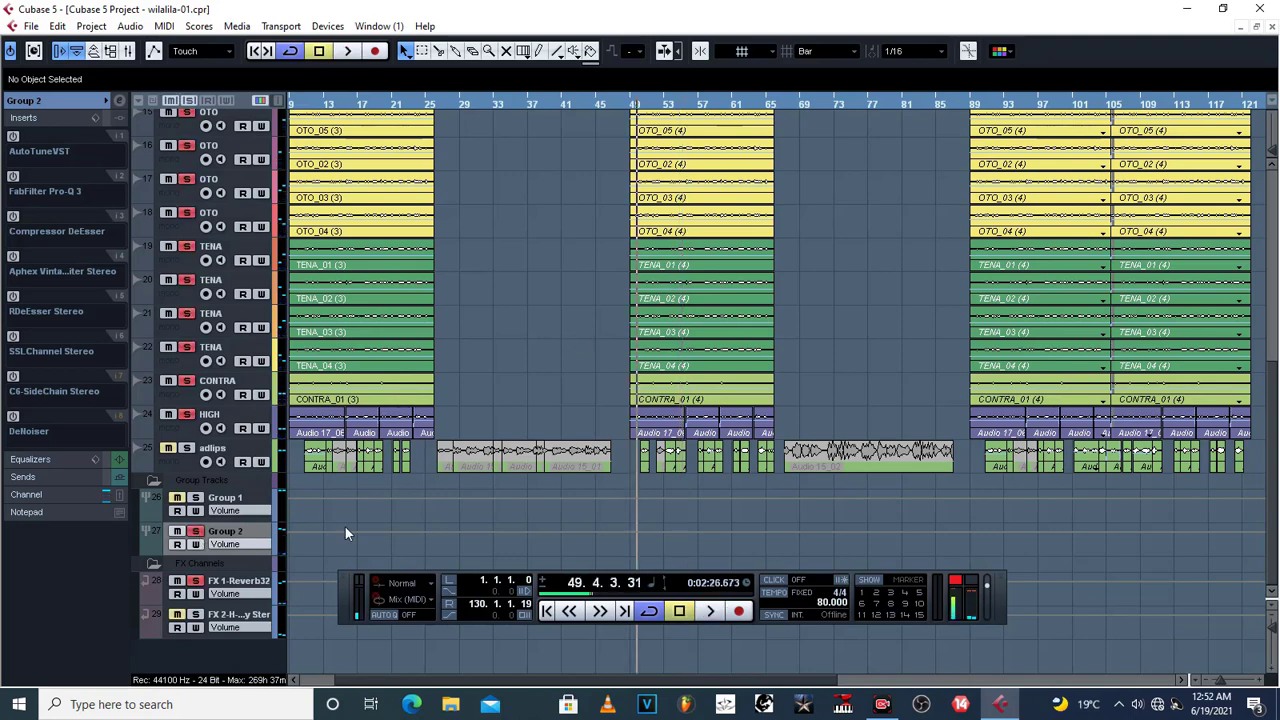
- Switch on all eight insert effects on Group 2, from AutoTuneVST through DeNoiser
click(196, 584)
mouse_move(13, 141)
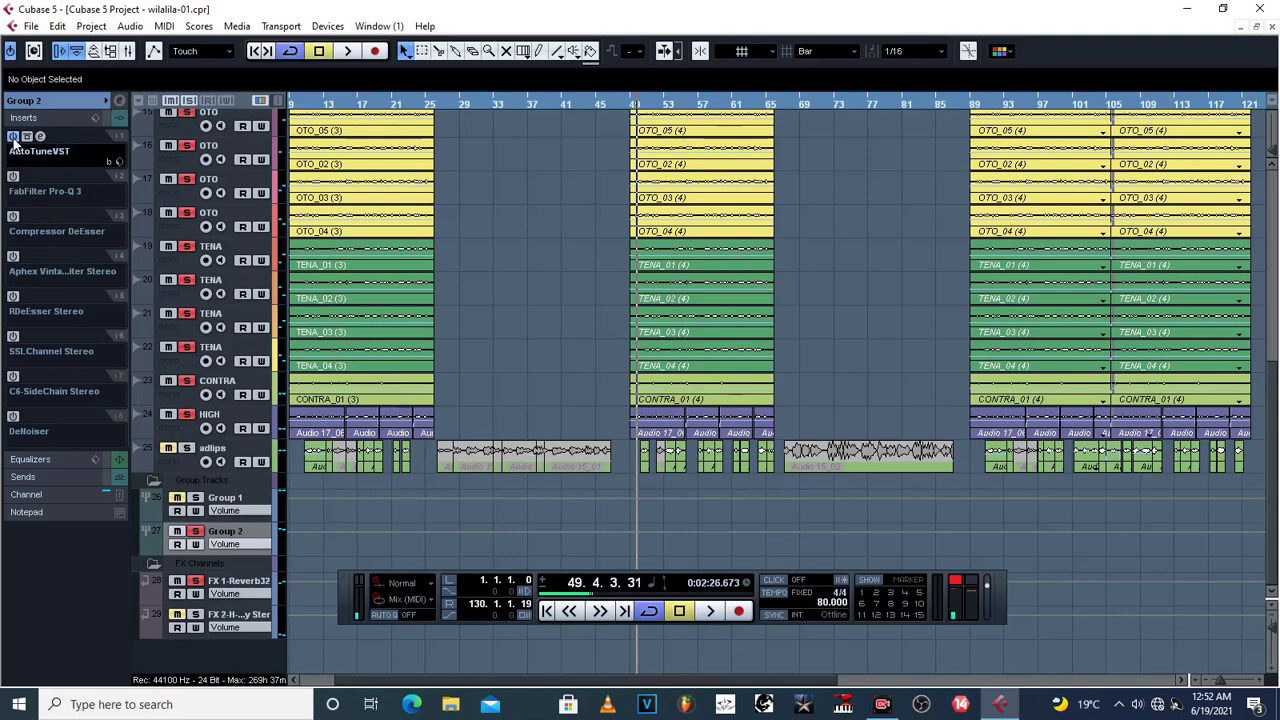
click(13, 177)
click(13, 216)
click(13, 256)
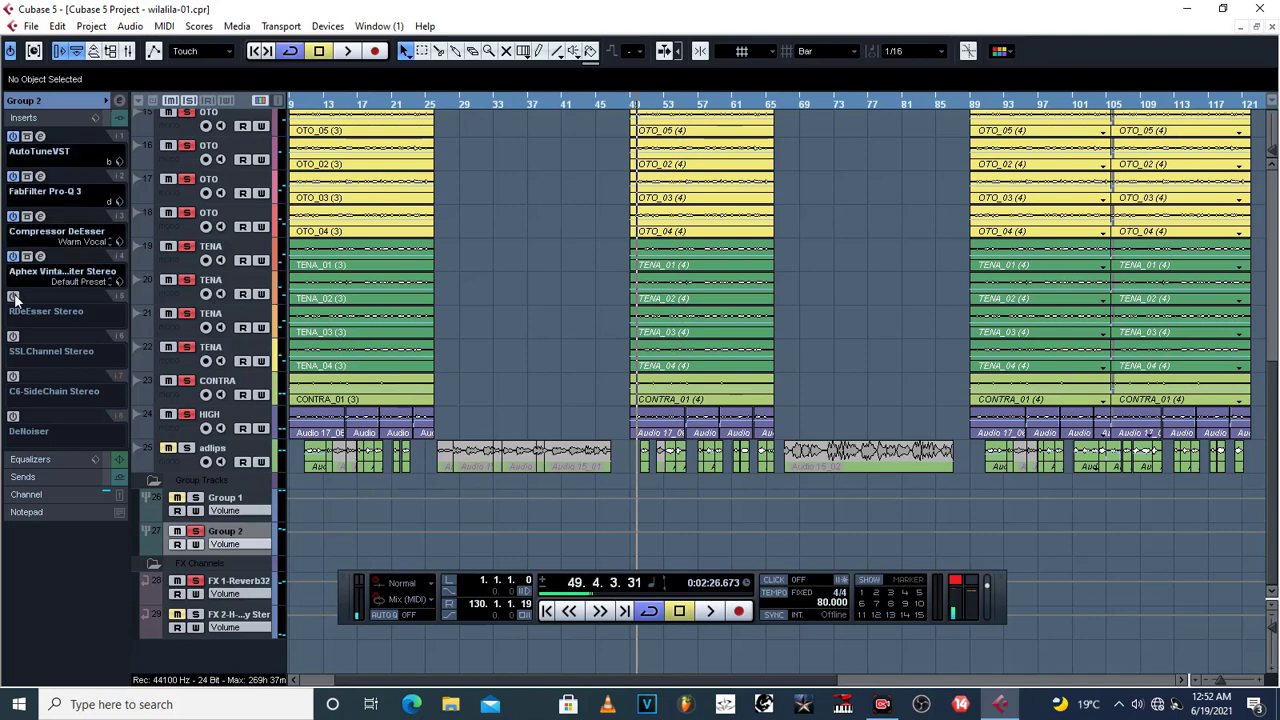
click(13, 296)
click(13, 337)
click(13, 377)
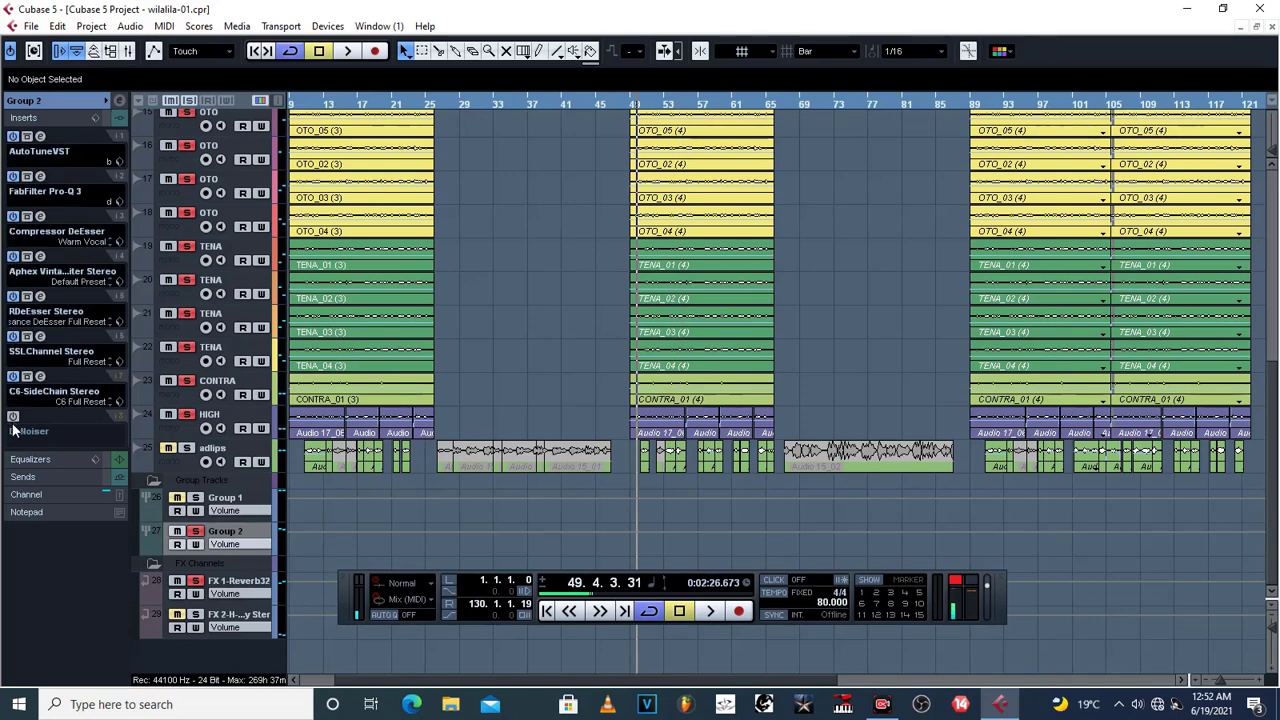
click(13, 416)
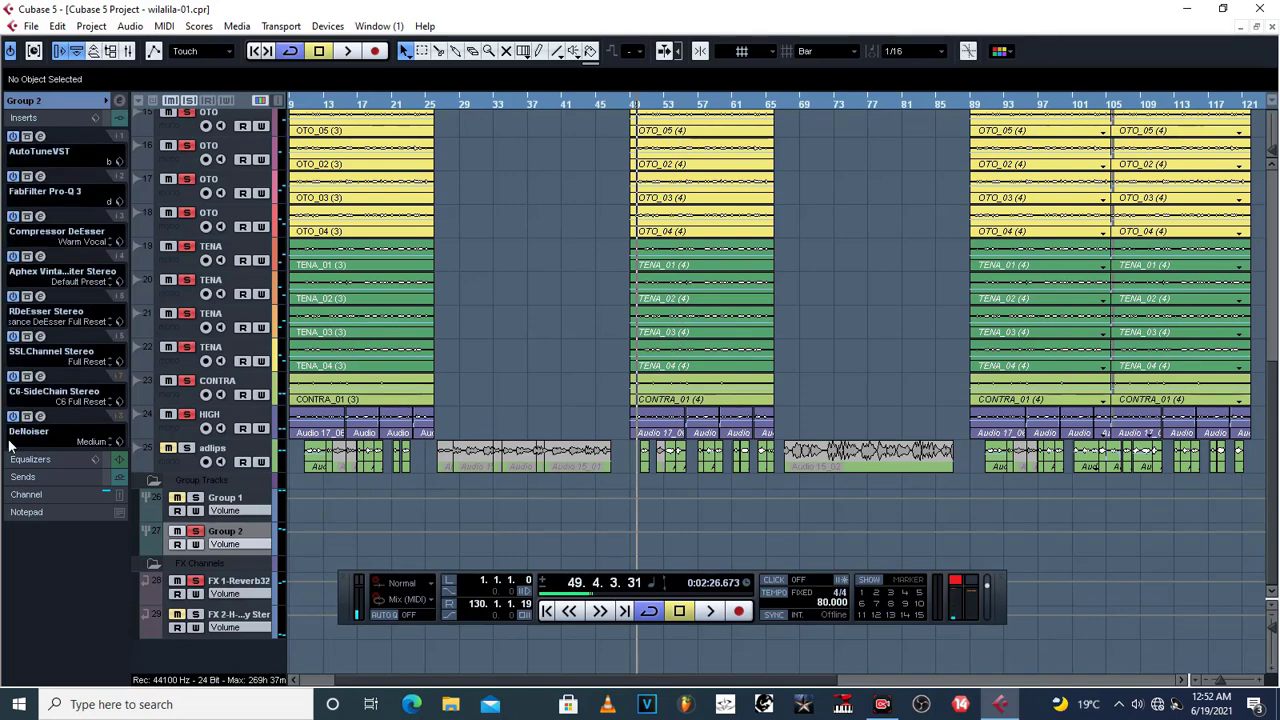
- Release the solos on FX 1-Reverb32 and Group 2 and start playback of the full mix
click(196, 584)
click(196, 531)
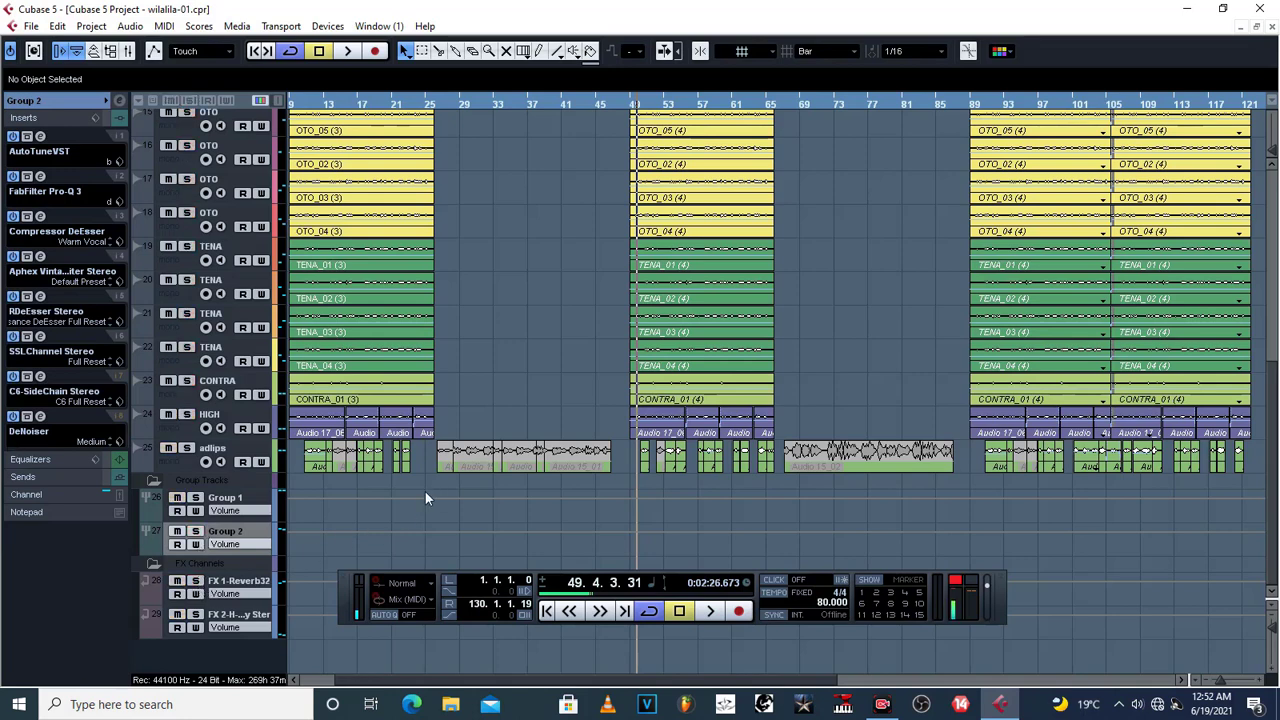
key(space)
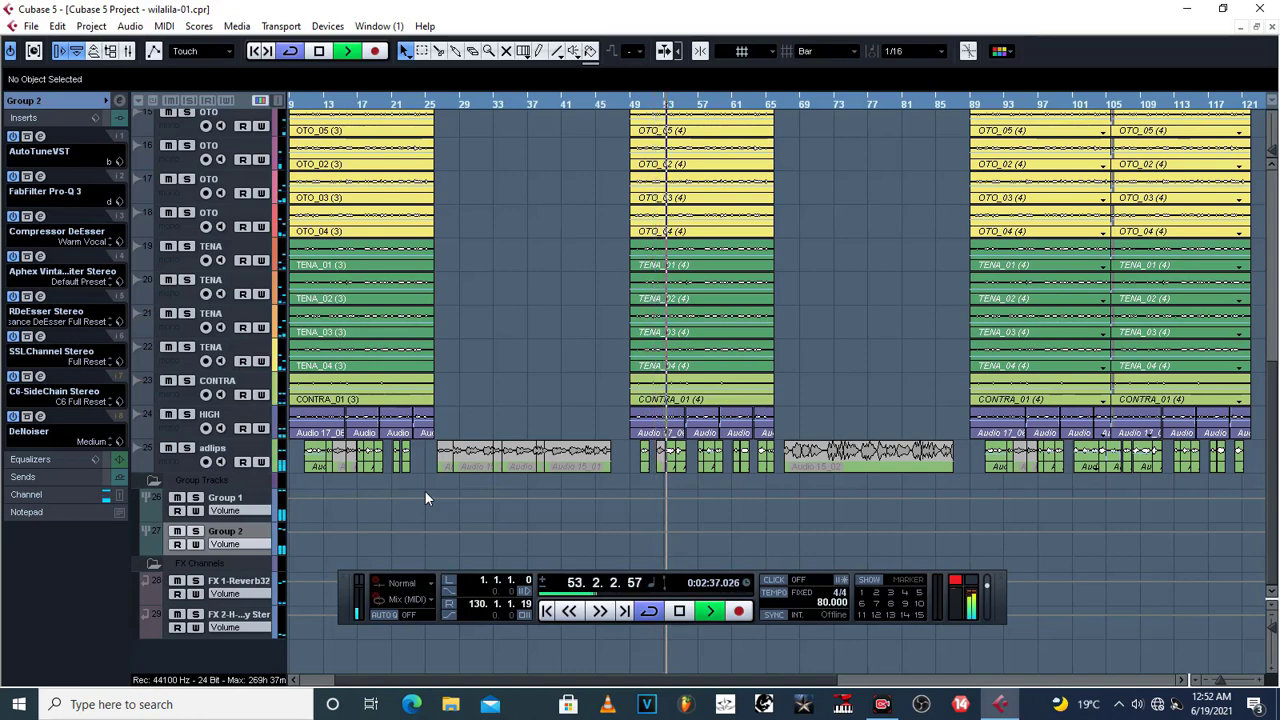
- Examine the vocal tracks from LEAD down to the group channels around bars 49 to 65 while the full mix plays
scroll(660, 388, up, 3)
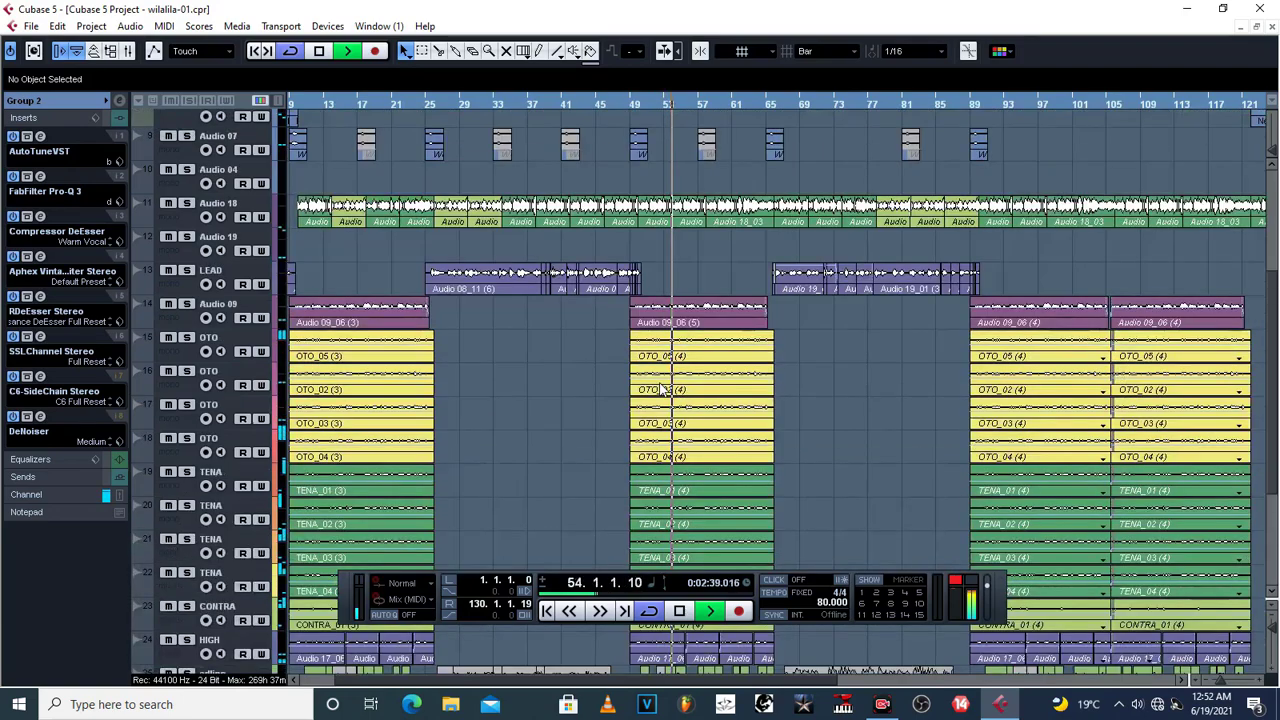
scroll(660, 388, down, 3)
scroll(660, 388, up, 5)
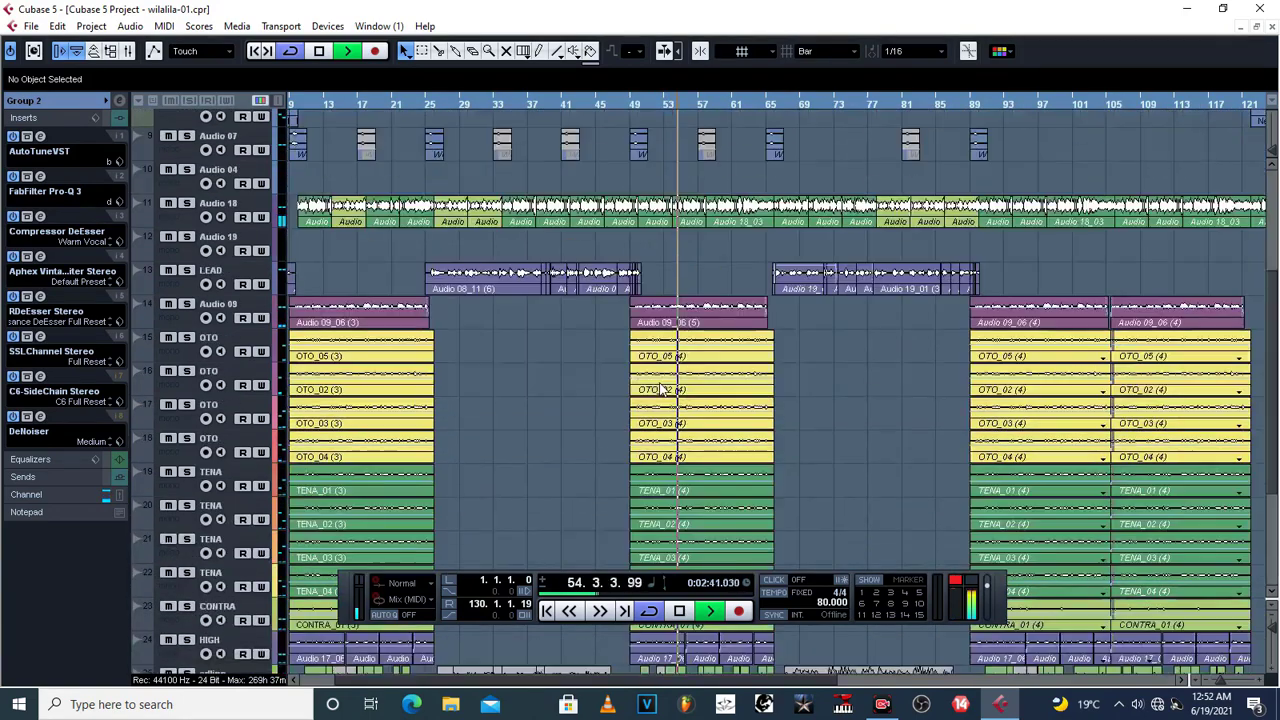
scroll(660, 388, down, 2)
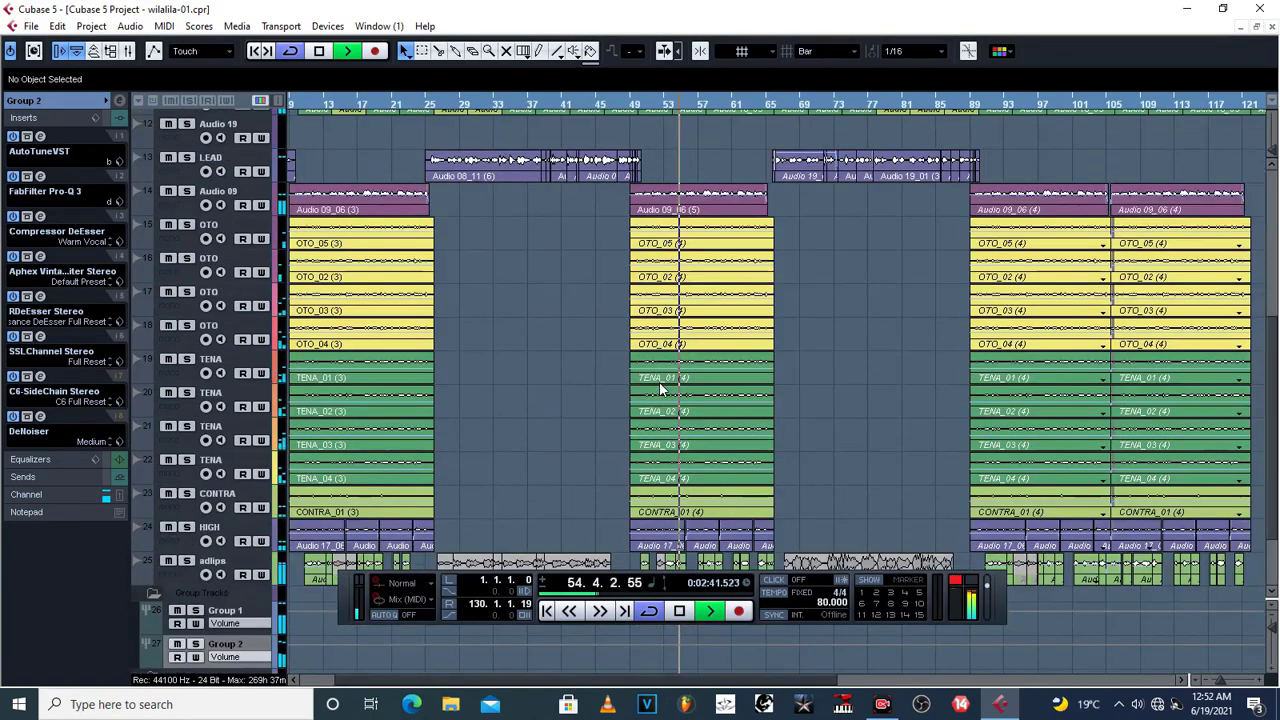
click(186, 191)
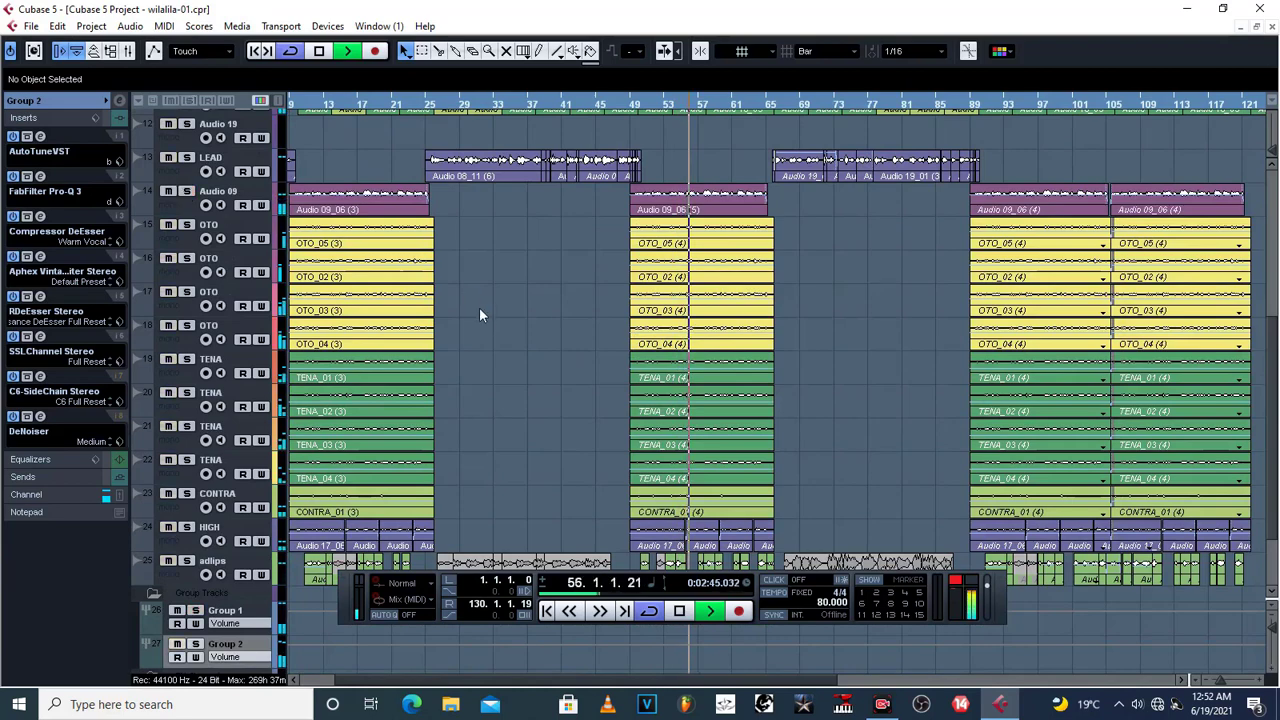
key(g)
key(g)
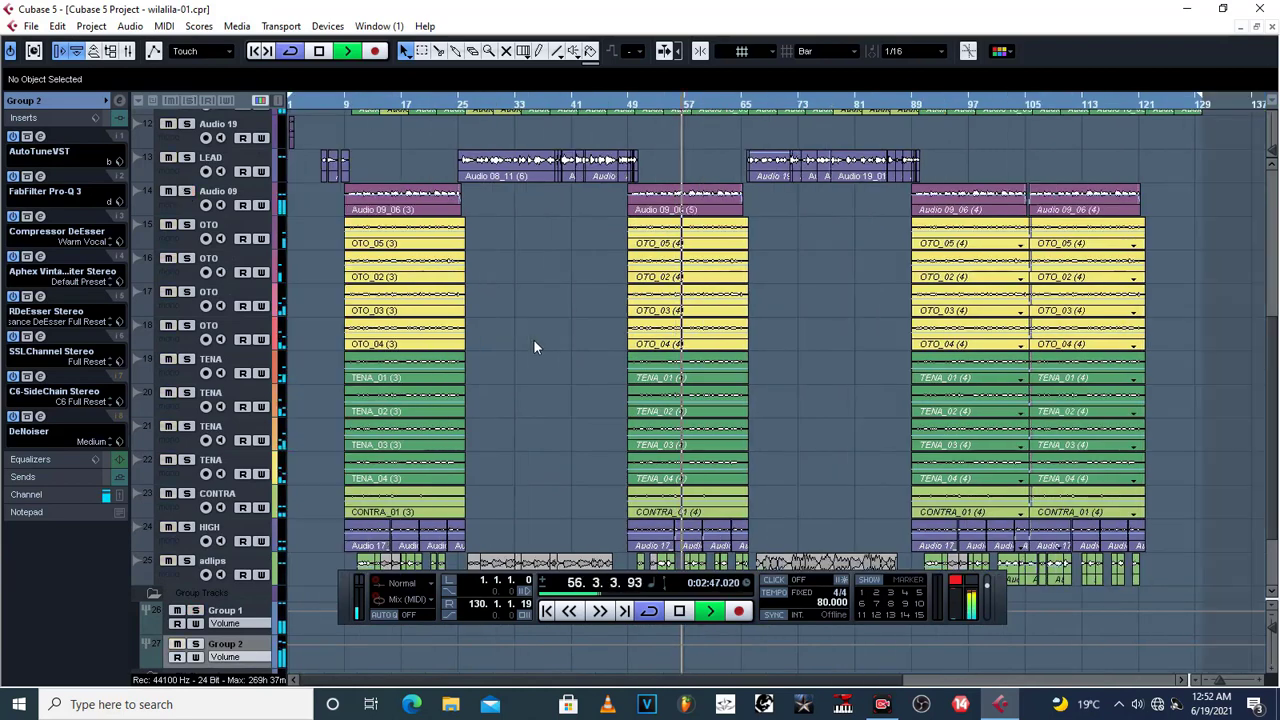
key(h)
key(h)
key(h)
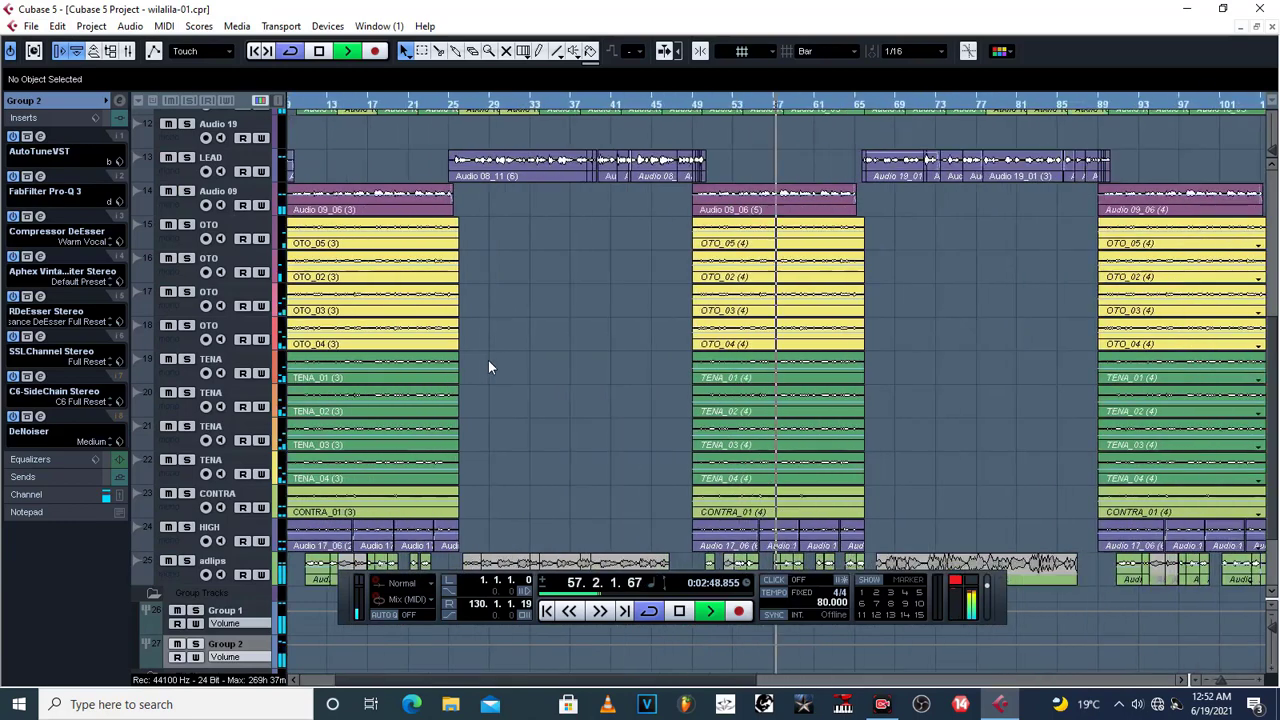
scroll(488, 362, down, 2)
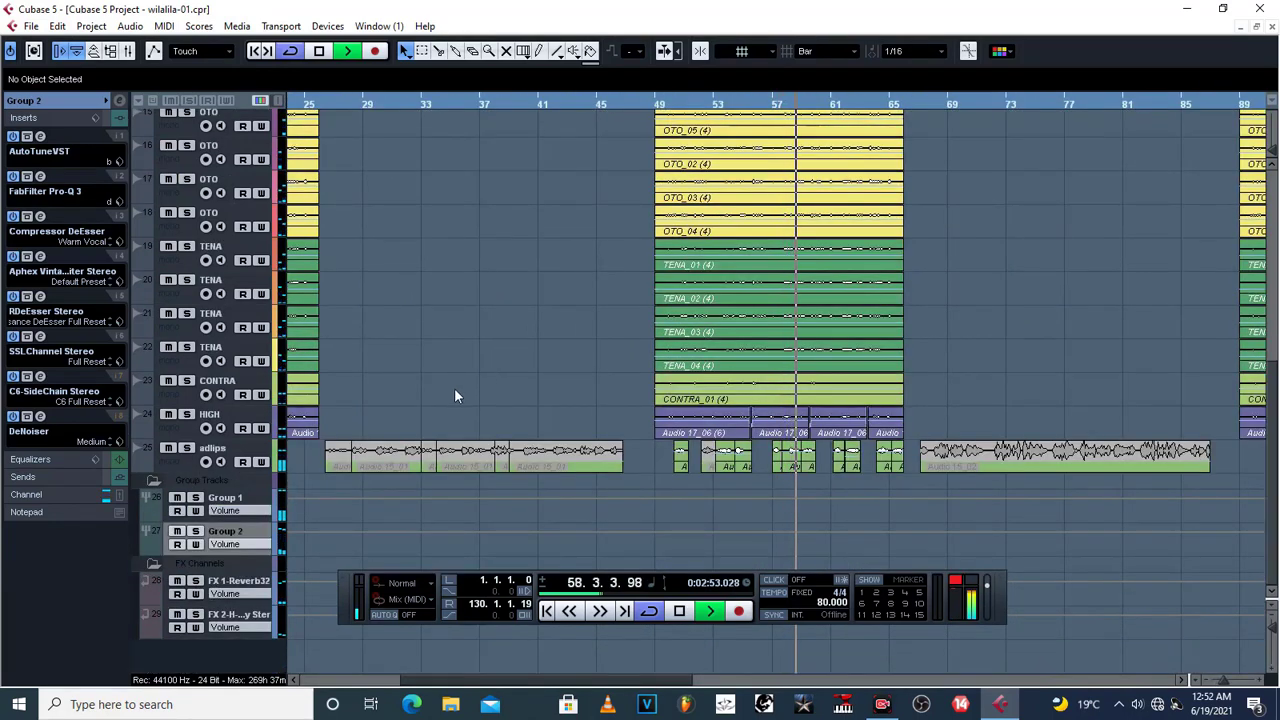
- Stop playback and switch on all seven insert effects on Group 1, from Compressor DeEsser through DeNoiser
click(249, 497)
key(space)
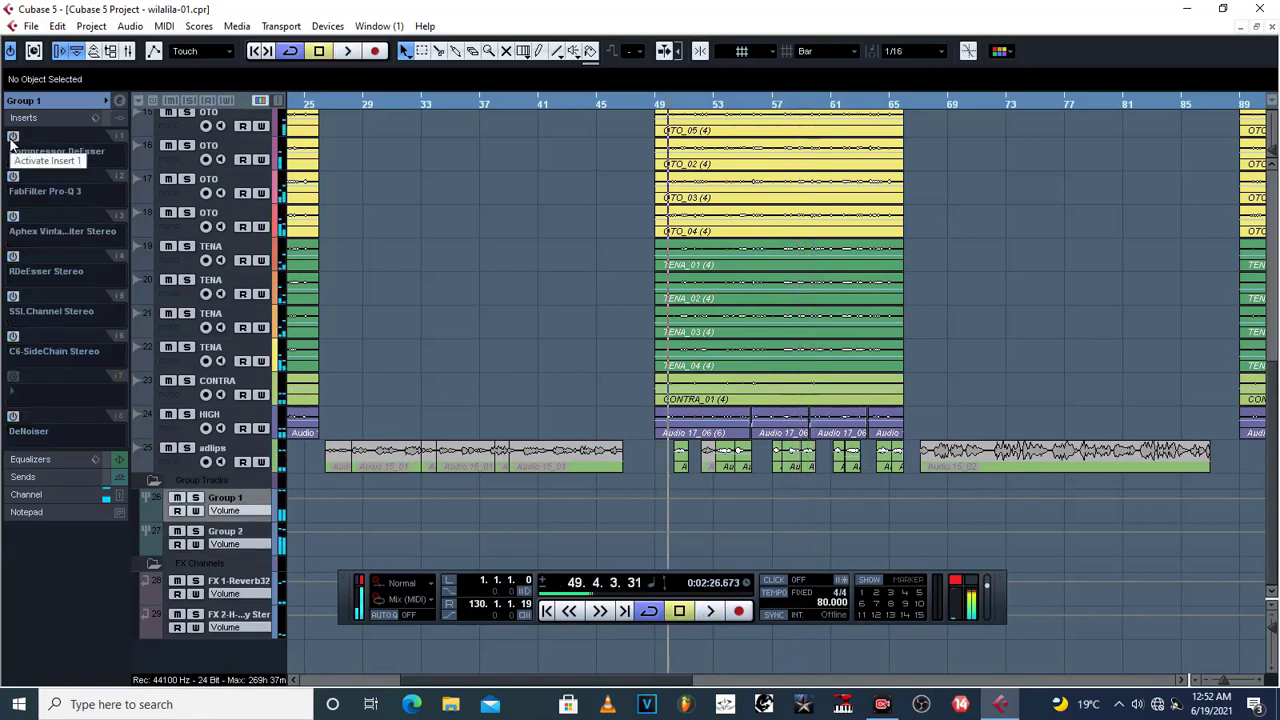
mouse_move(12, 145)
click(13, 177)
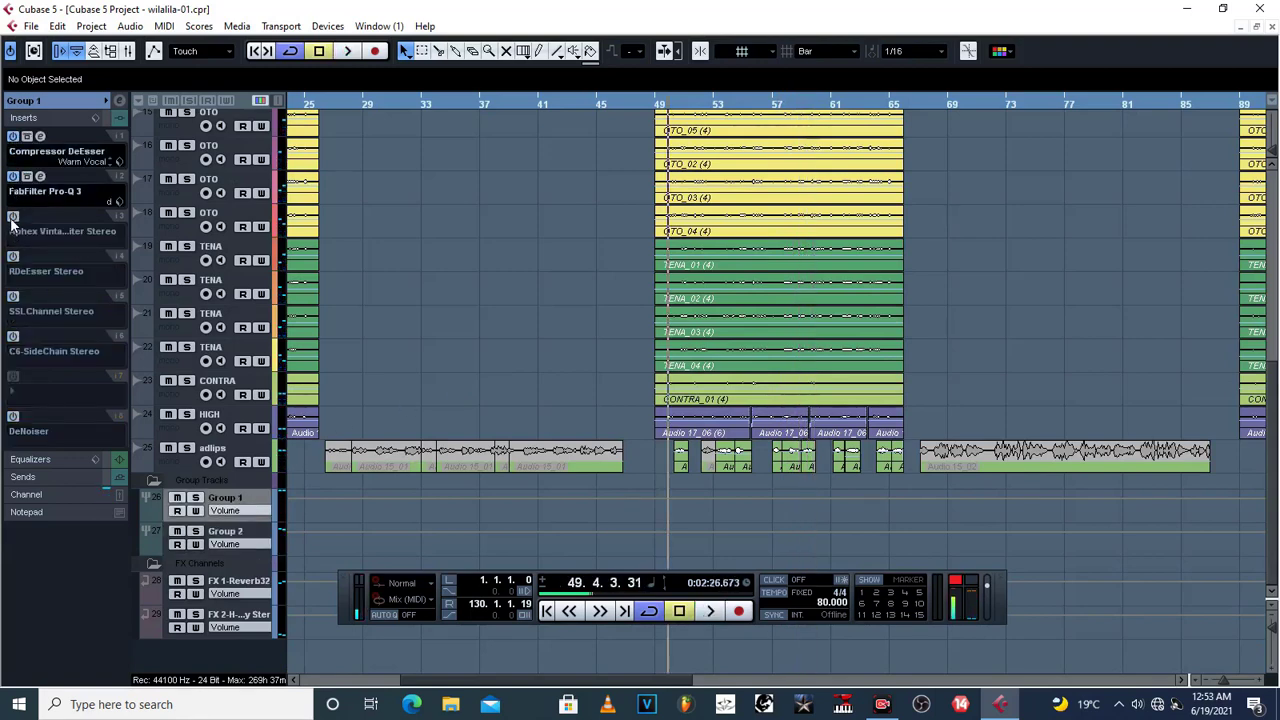
click(13, 218)
click(13, 257)
click(13, 297)
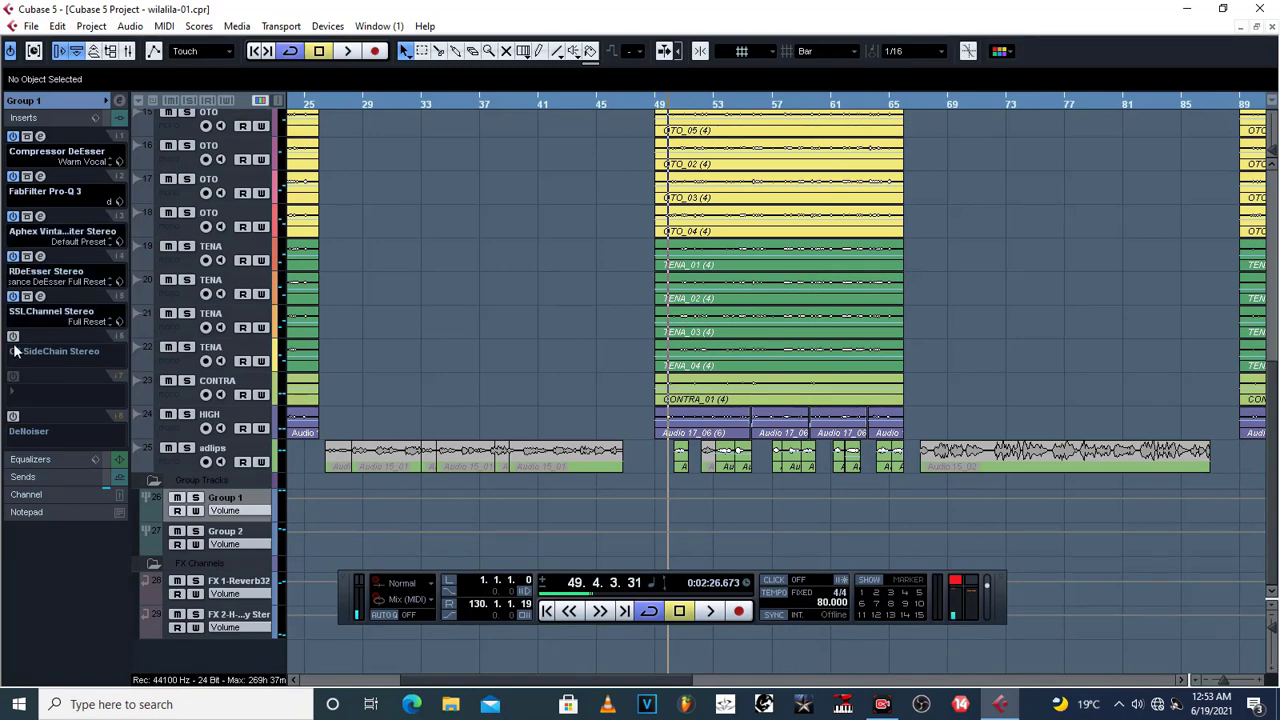
click(13, 336)
click(14, 417)
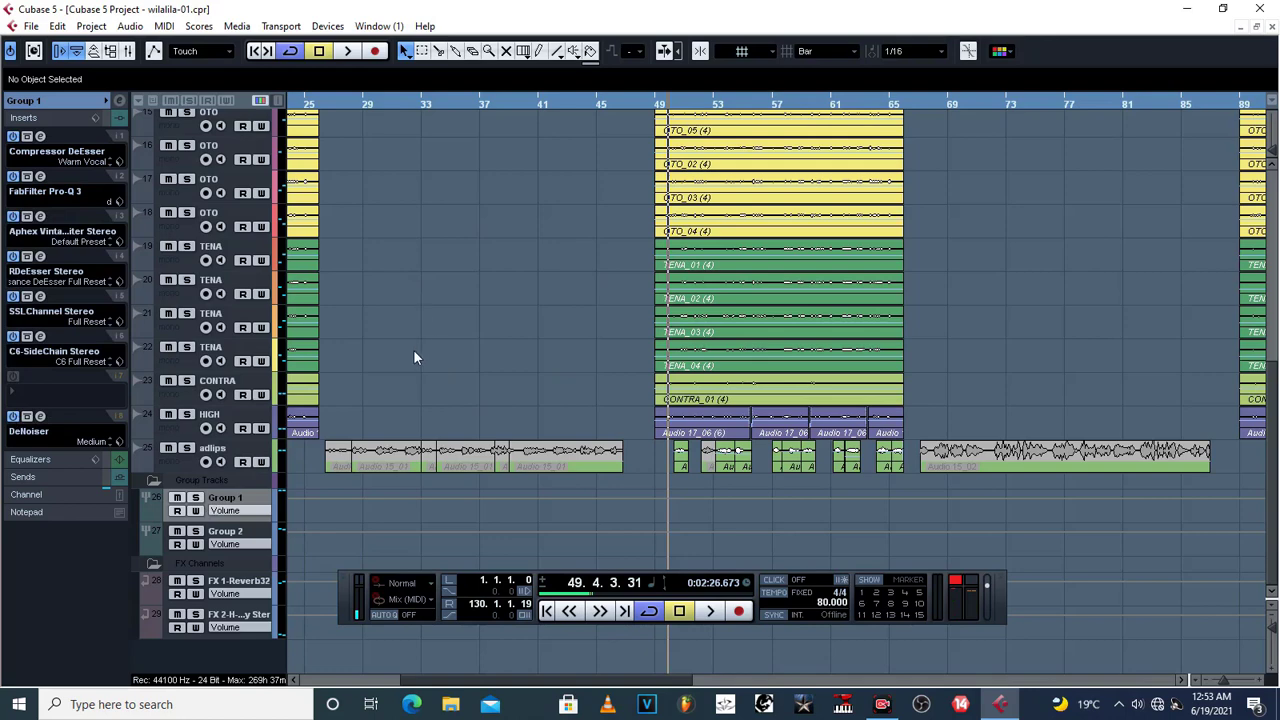
- Play the full mix with both groups' inserts on, check the insert chains of Group 2, Group 1, Audio 09 and LEAD, and stop playback
key(space)
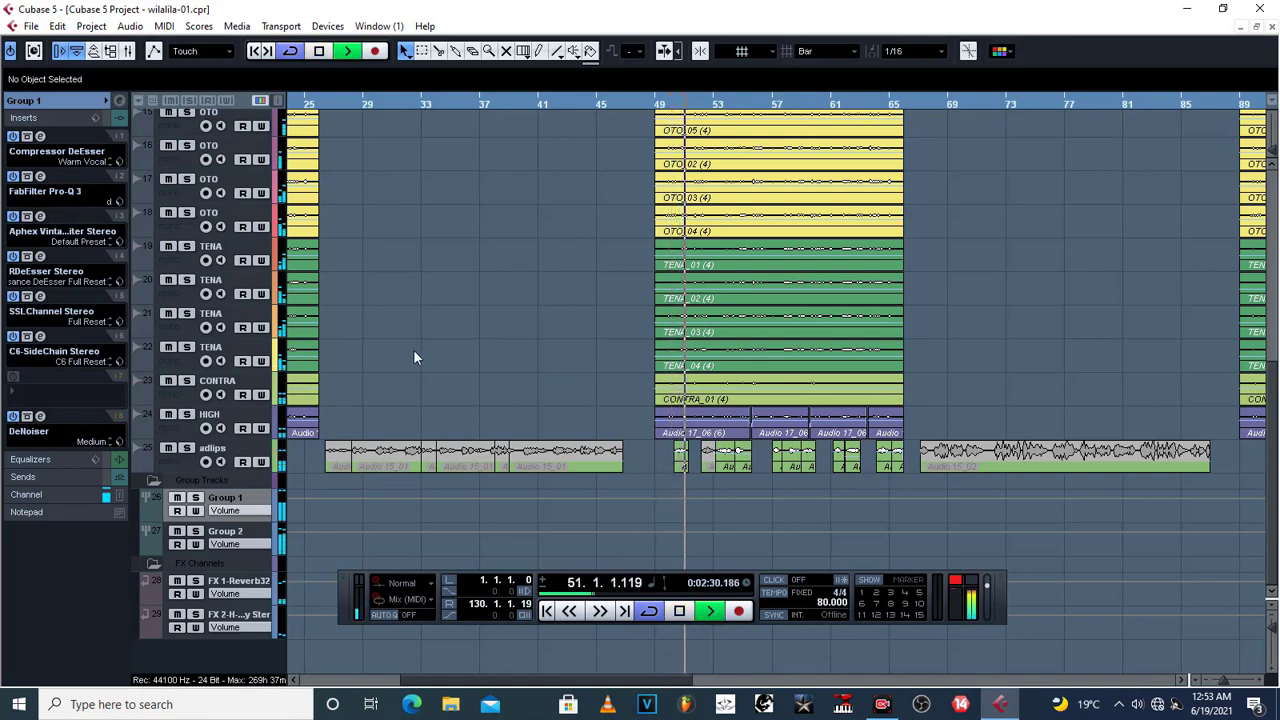
click(247, 538)
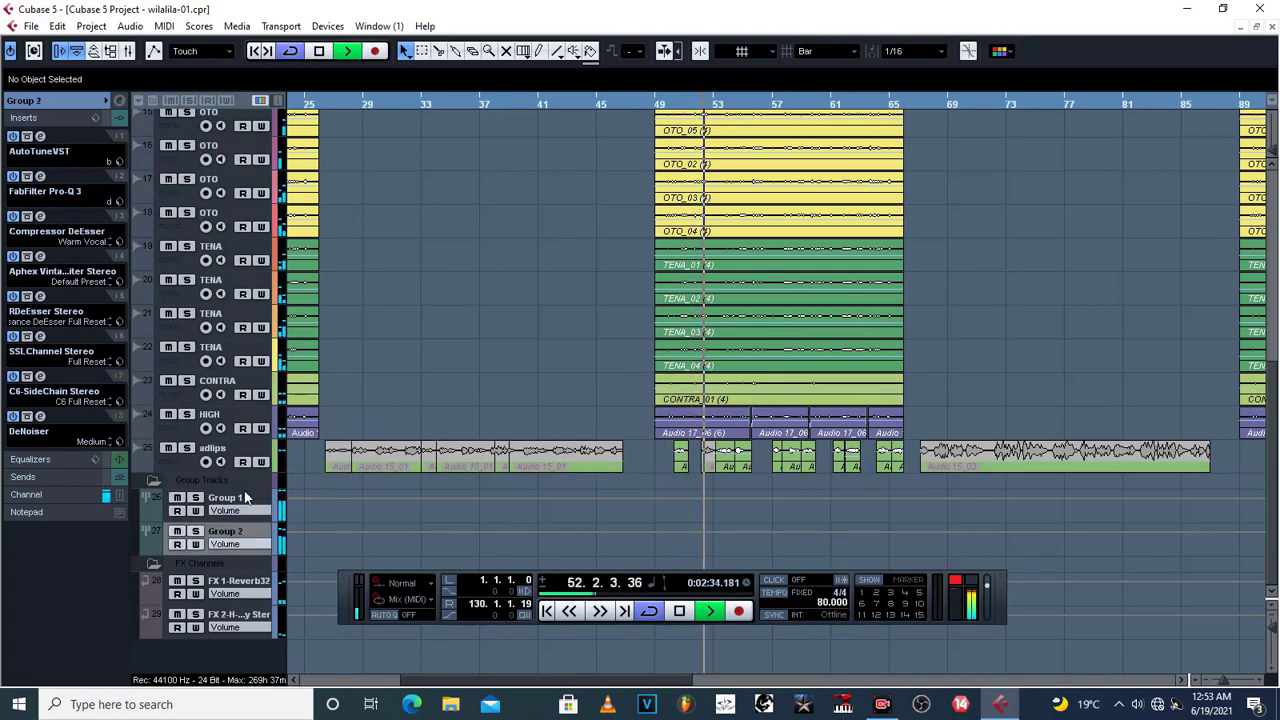
click(247, 497)
scroll(321, 419, up, 5)
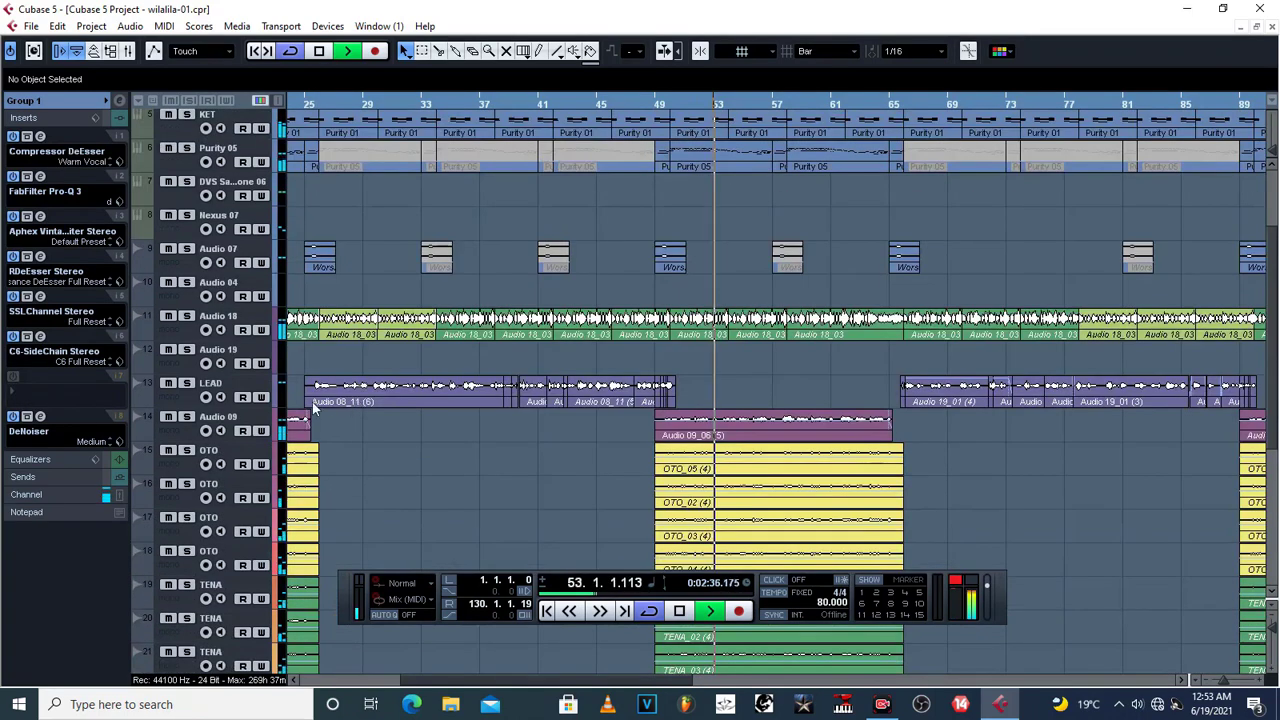
click(240, 436)
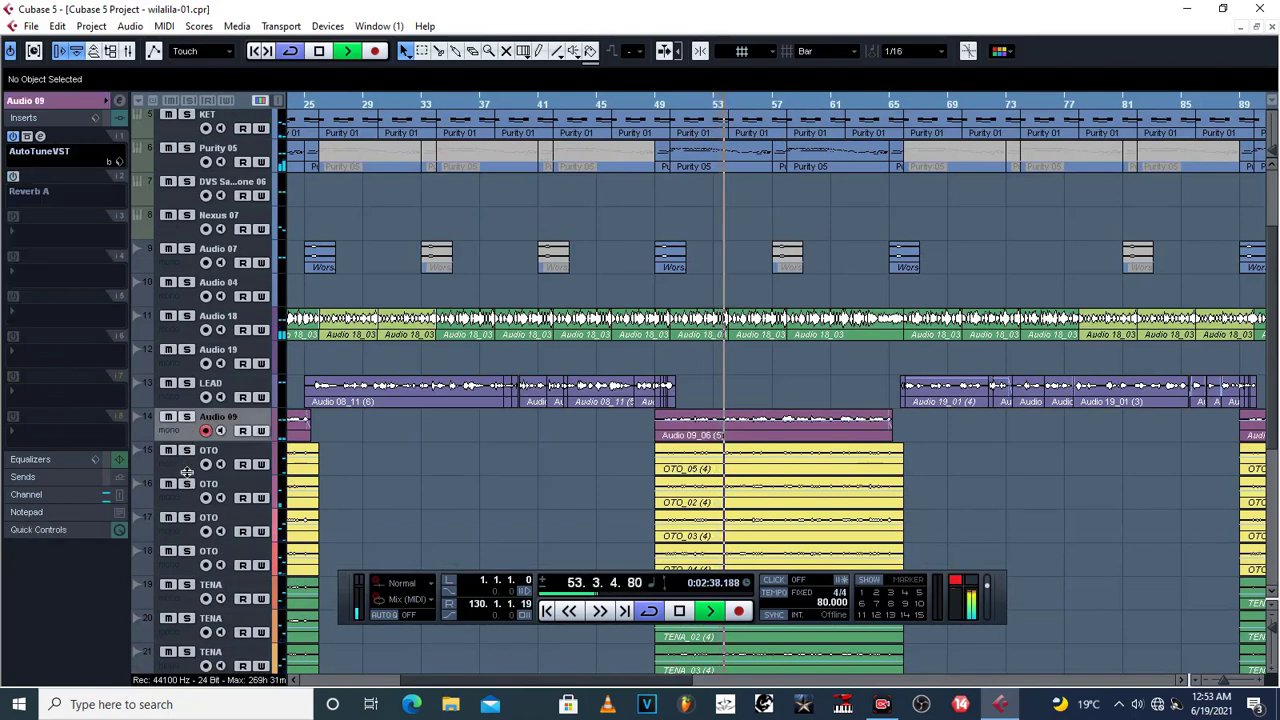
click(175, 400)
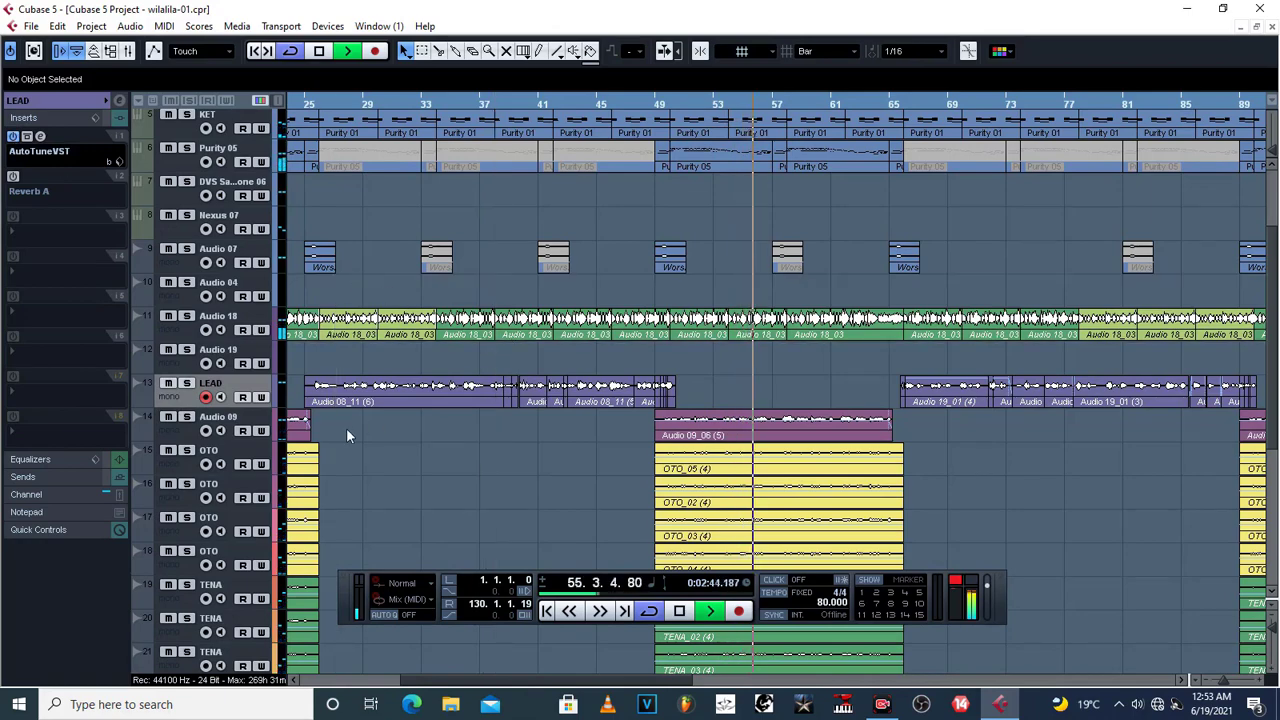
click(227, 428)
scroll(440, 440, down, 5)
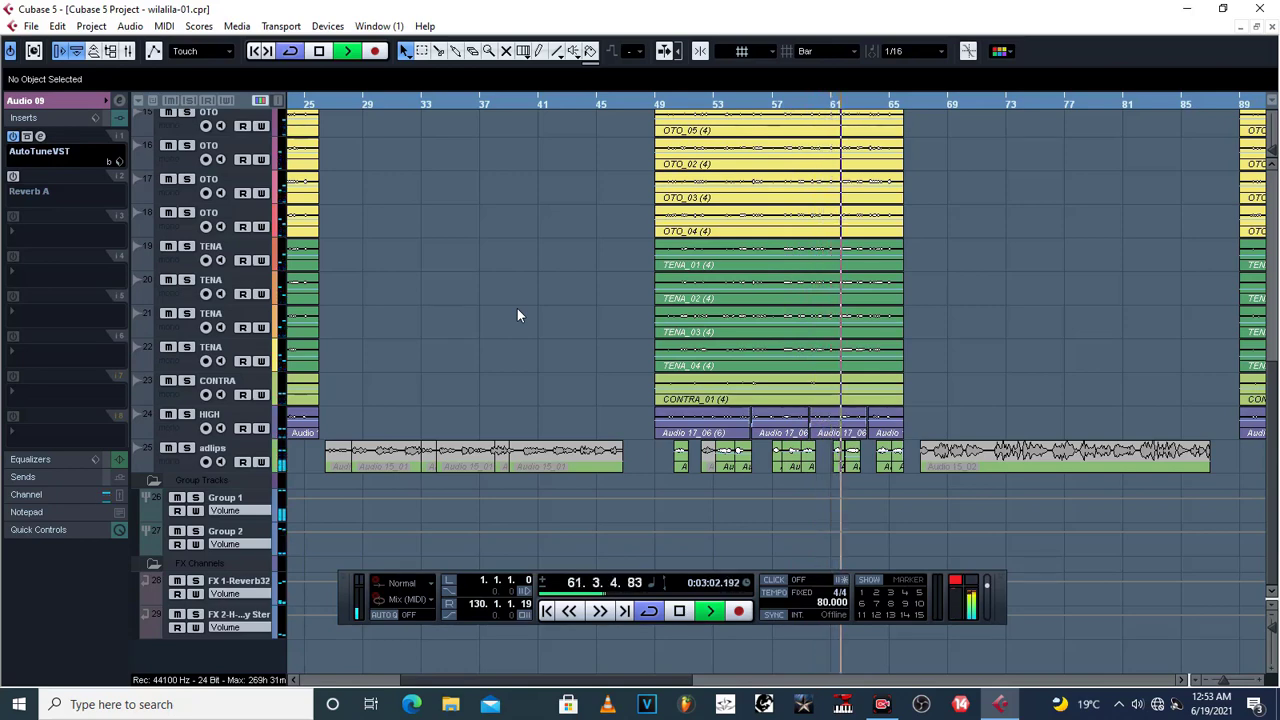
key(space)
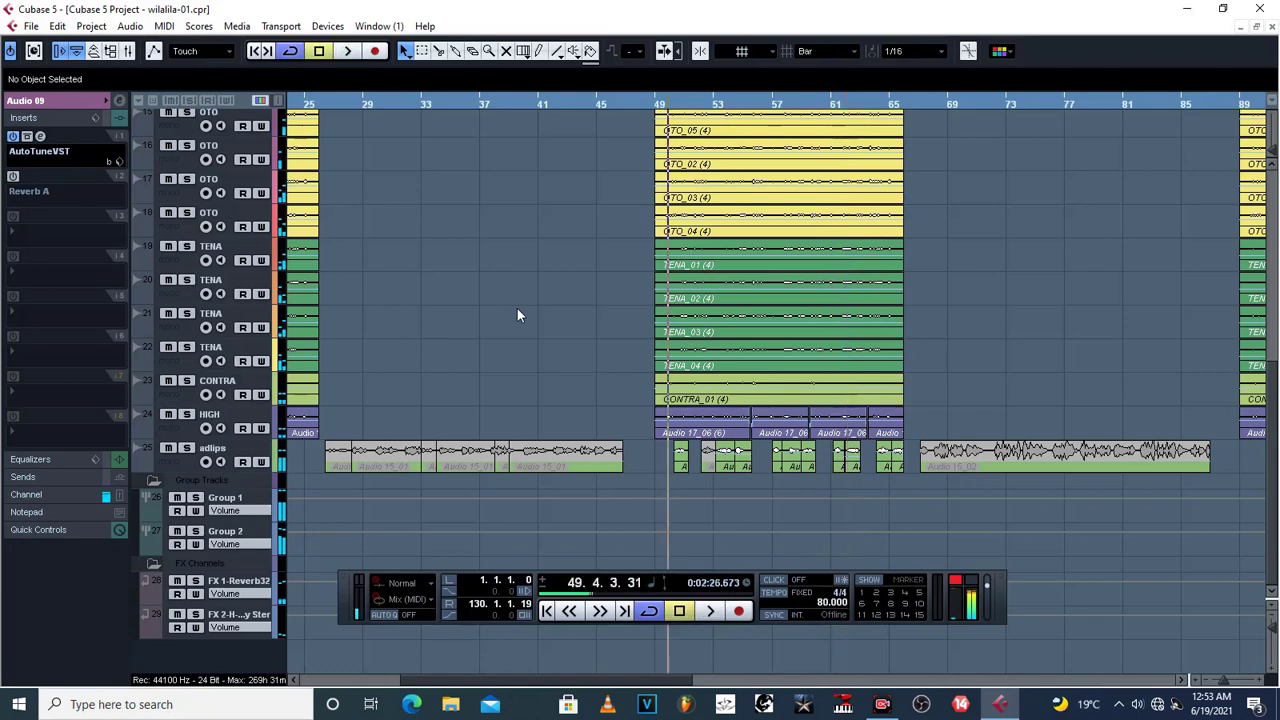